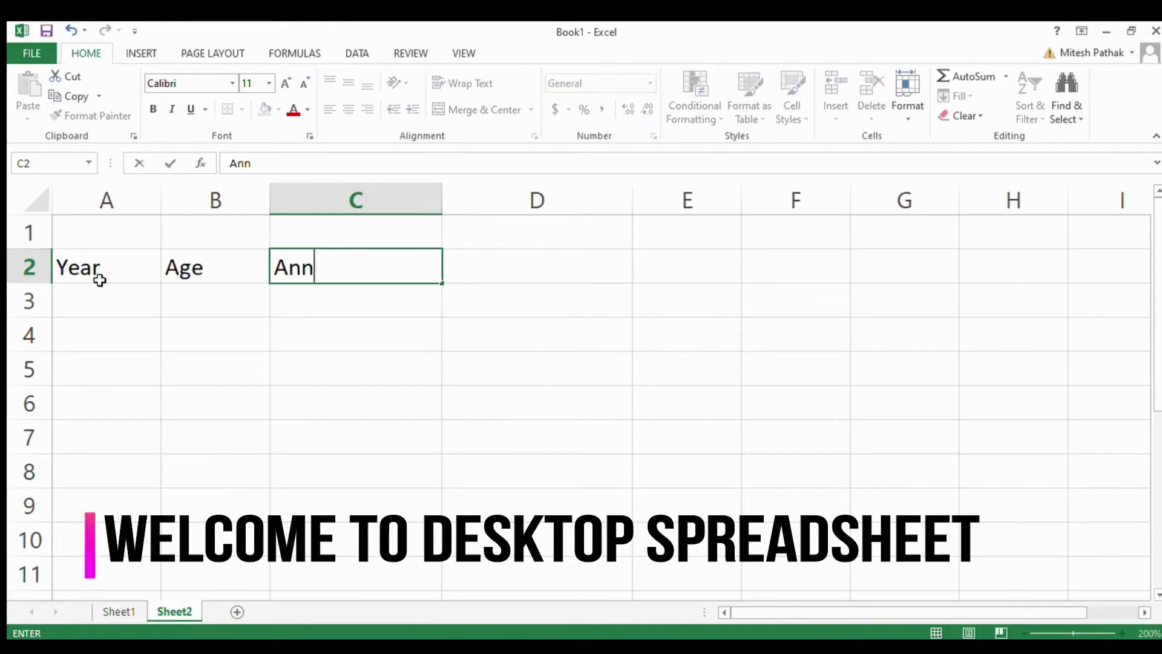
# Step: Complete the heading "Annual Income" in cell C2 and enter "EPF Contribution" in D2
pyautogui.write('me')
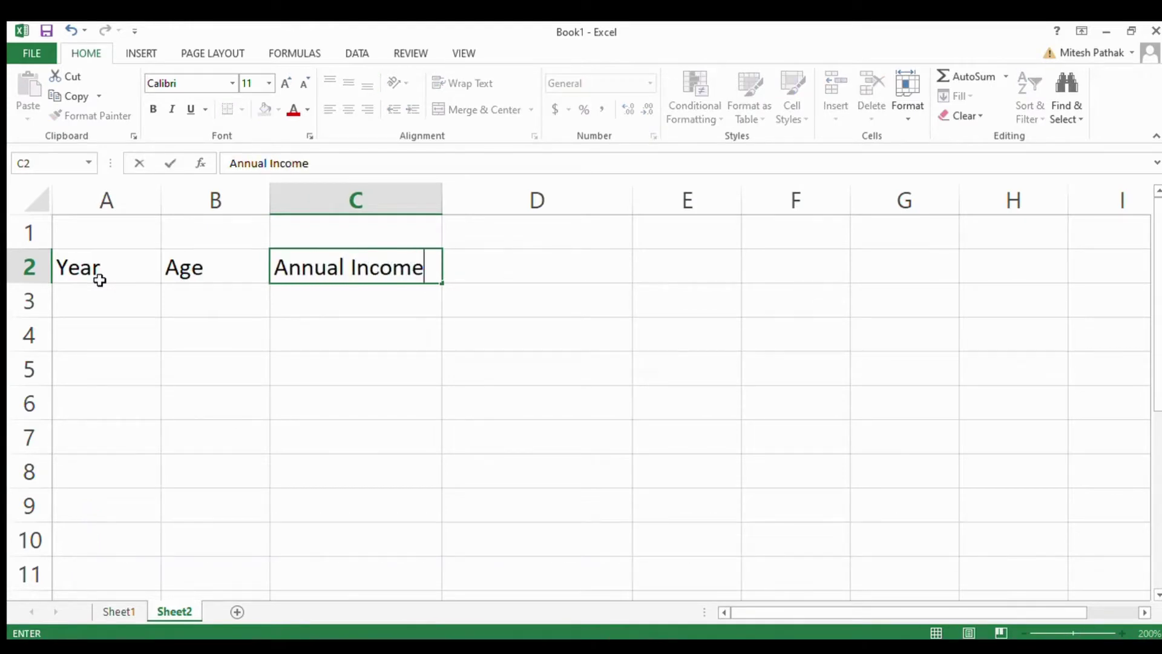
pyautogui.press('Tab')
pyautogui.write('EP')
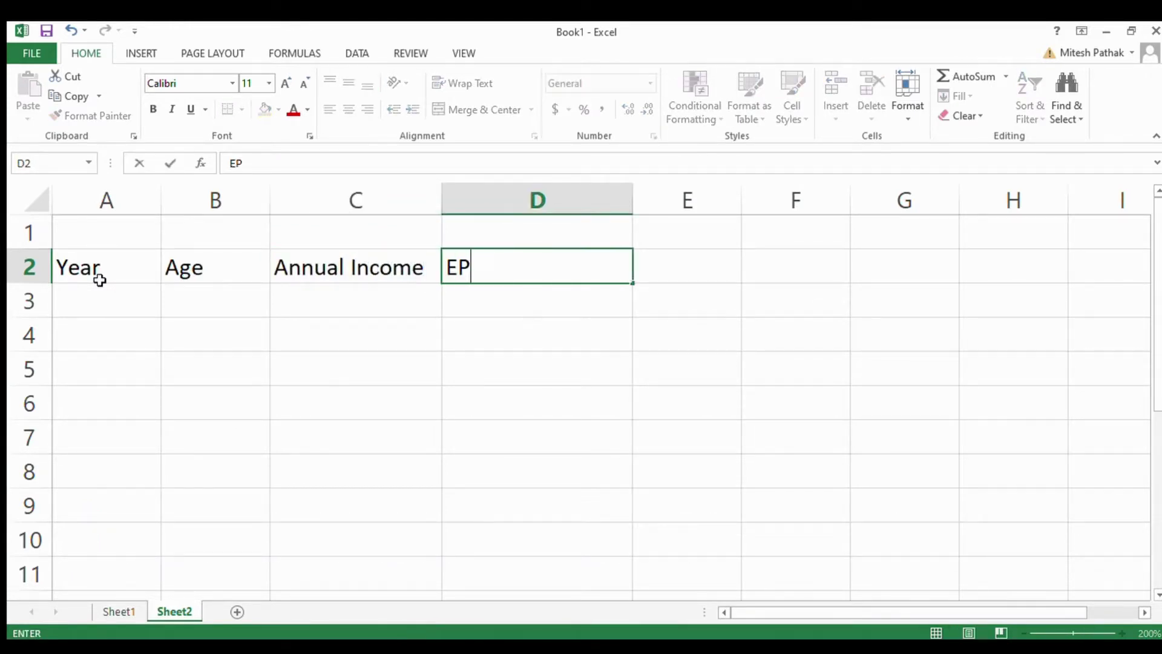
pyautogui.write('F COn')
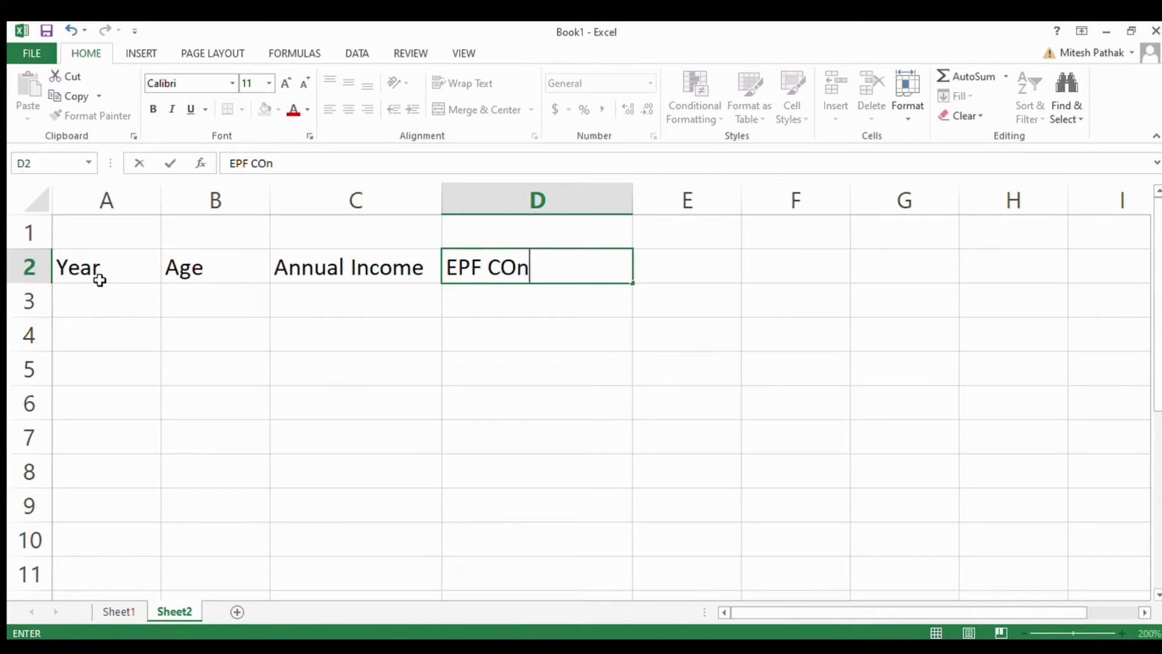
pyautogui.press('BackSpace')
pyautogui.press('BackSpace')
pyautogui.write('ontri')
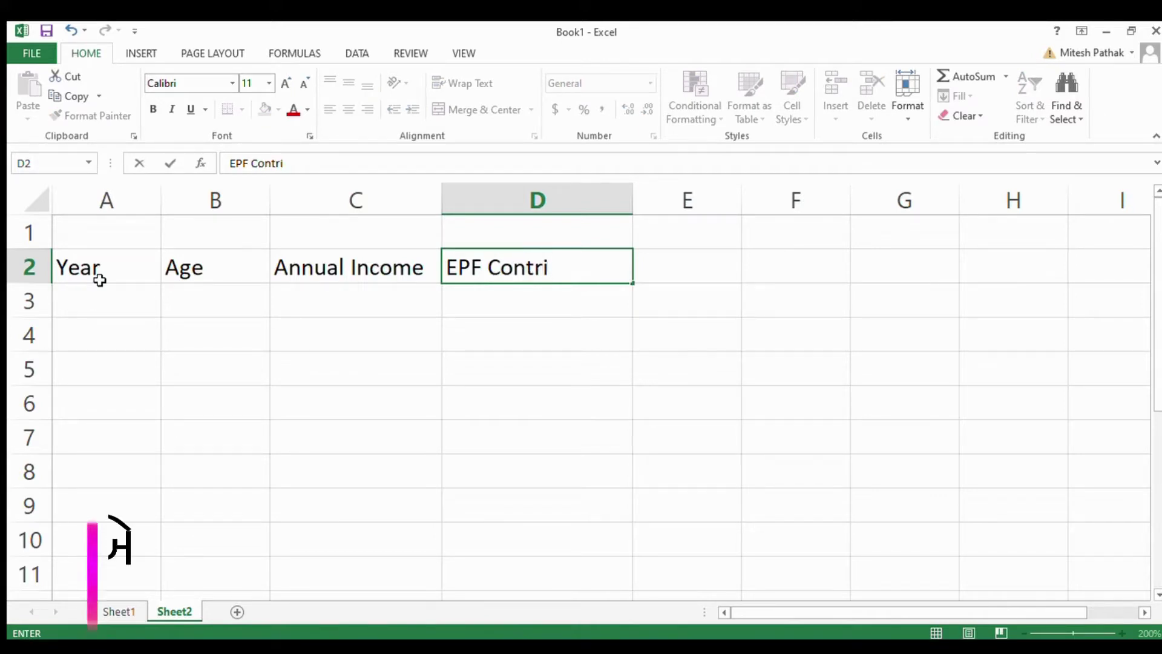
pyautogui.write('bution')
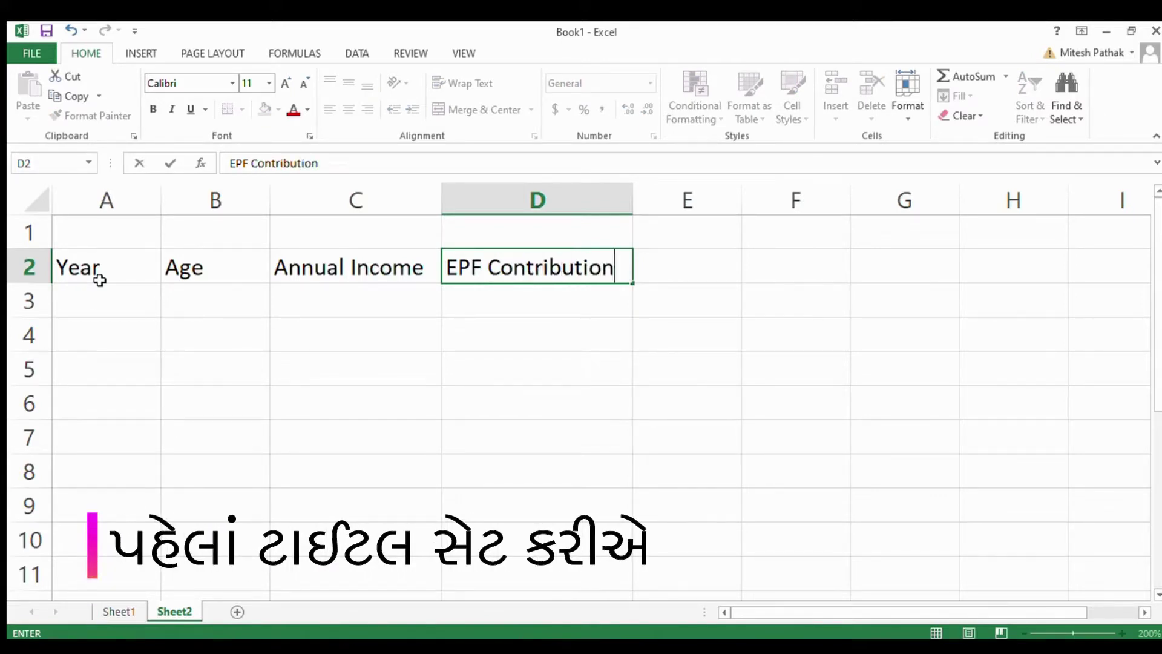
pyautogui.press('Tab')
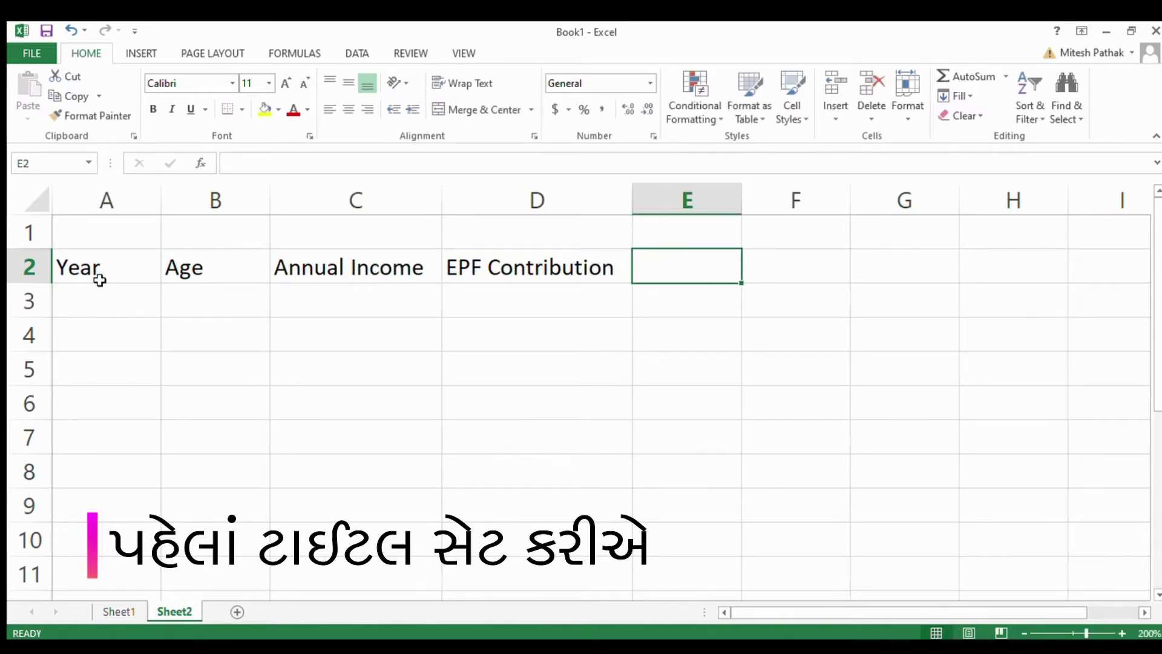
# Step: Enter the heading "House Hold Expenses" in cell E2
pyautogui.write('Ho')
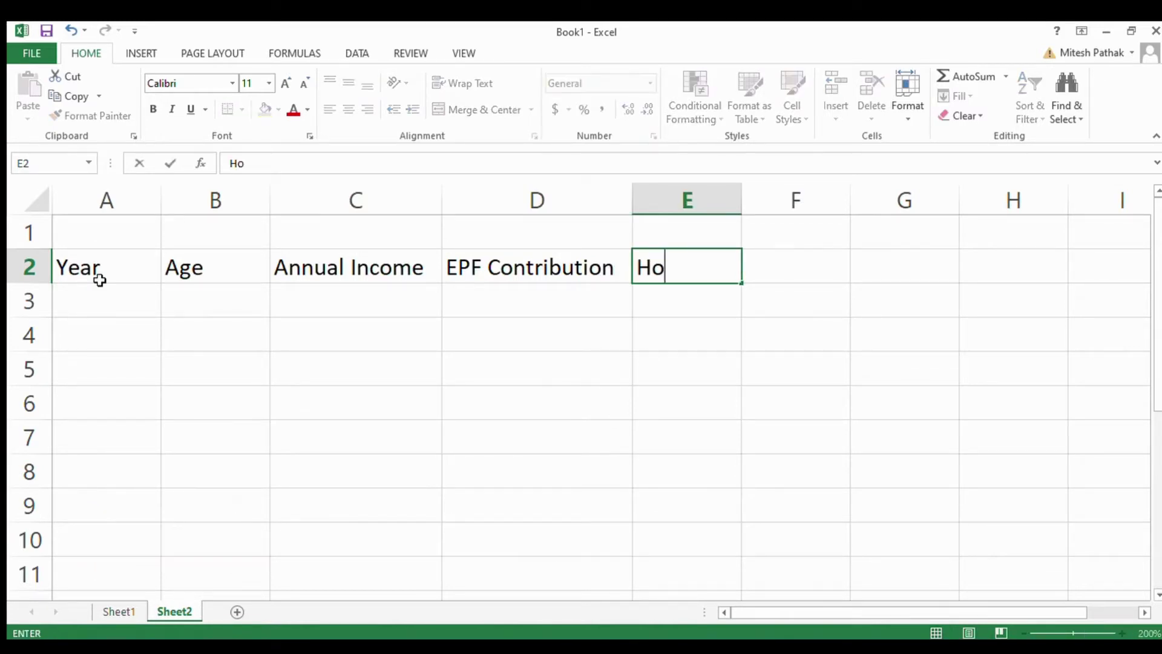
pyautogui.write('use Hold H')
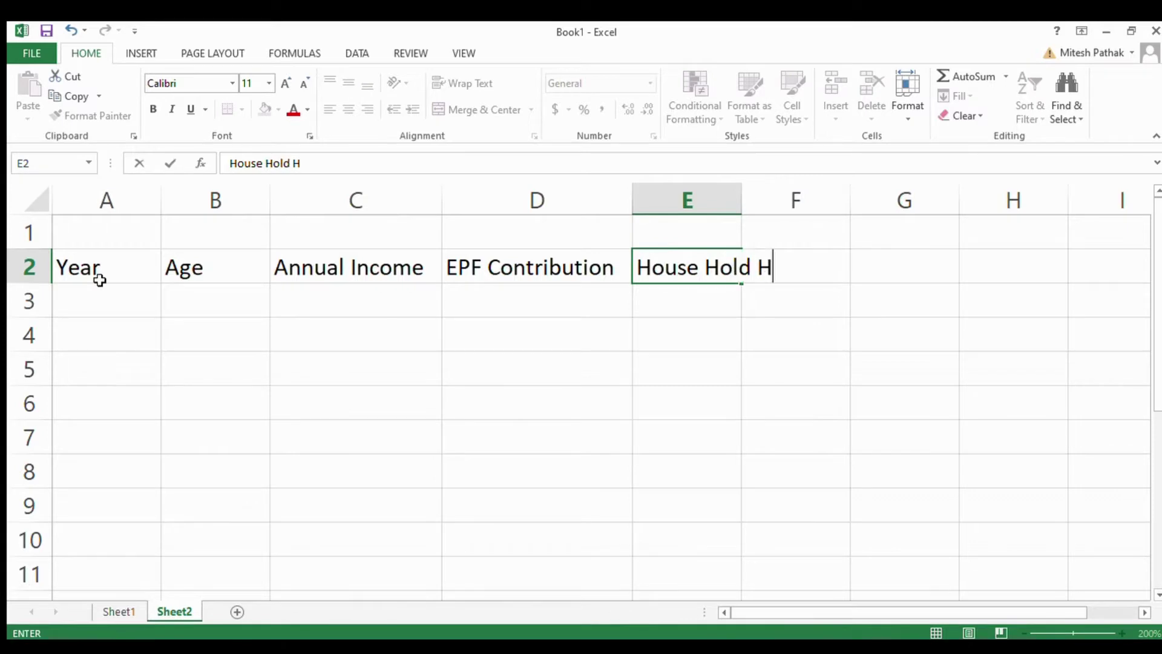
pyautogui.press('BackSpace')
pyautogui.write('e Hold Expenses')
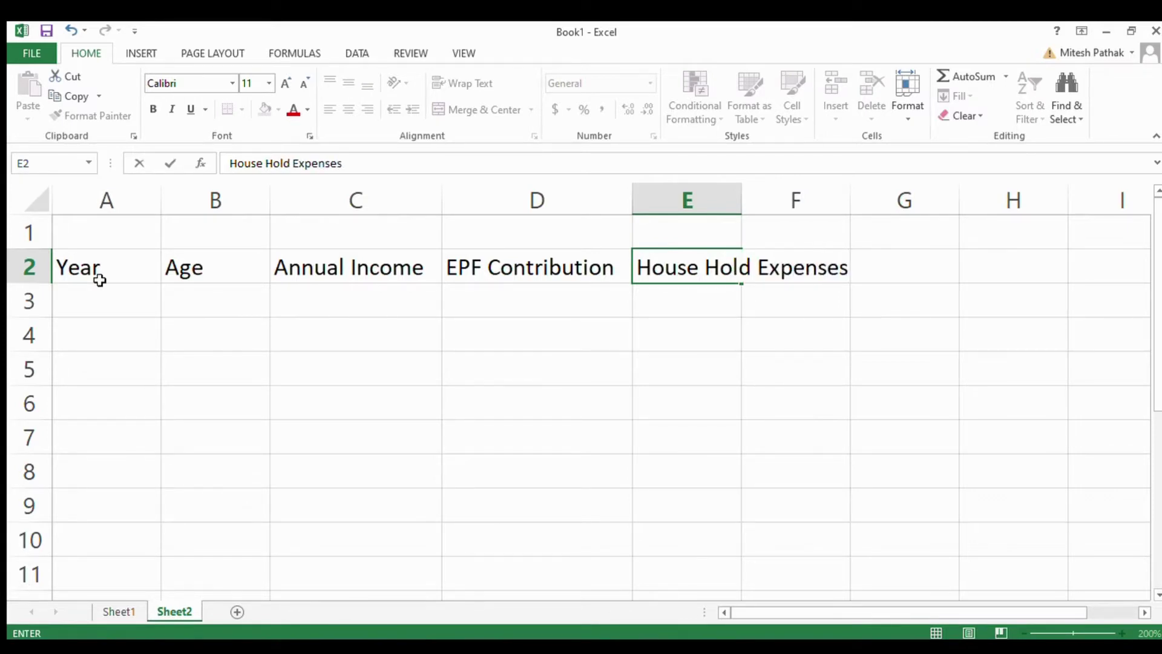
pyautogui.press('Return')
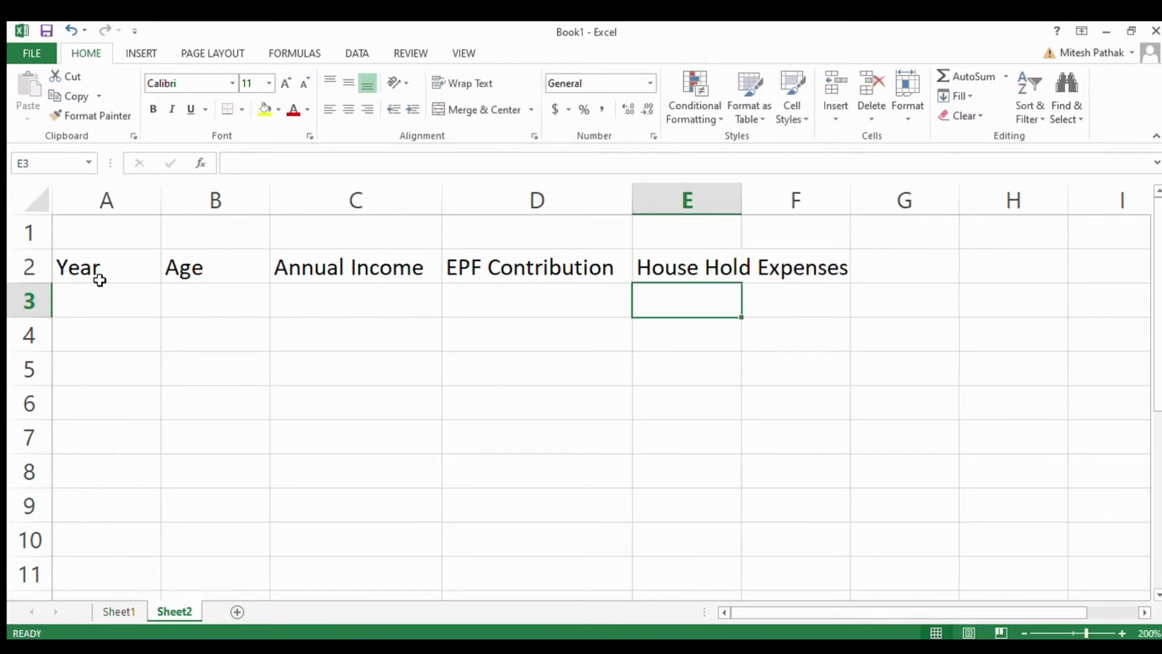
# Step: Wrap the text in E2 and widen column E until "House Hold Expenses" fits on two lines, refitting the row height
pyautogui.press('Up')
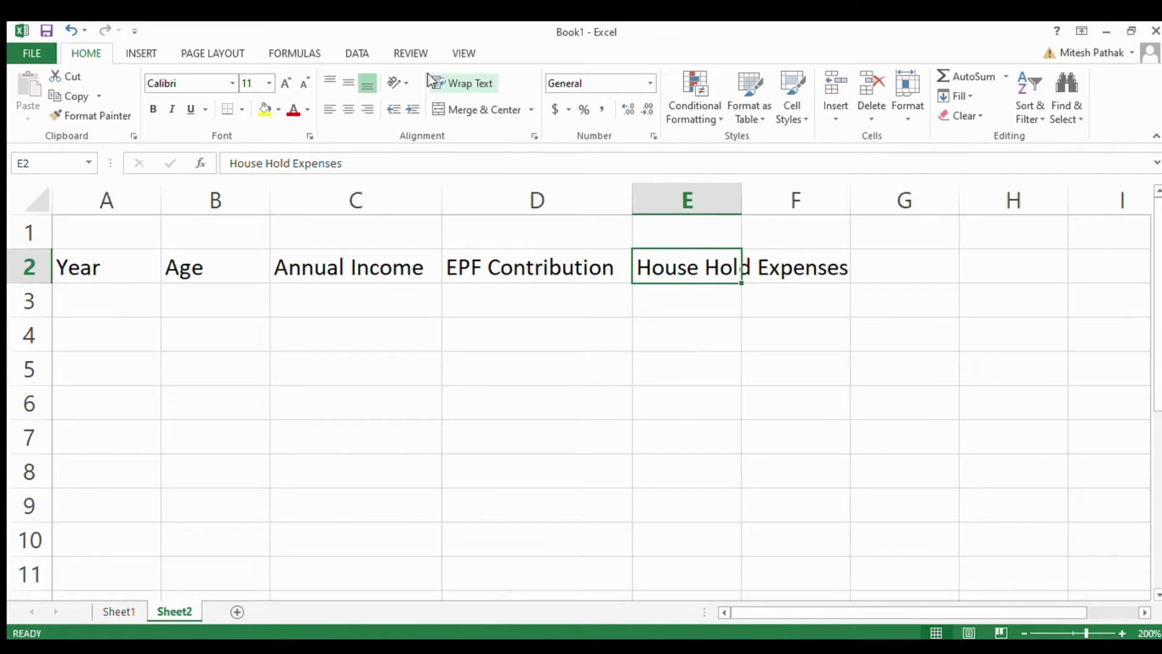
pyautogui.click(463, 83)
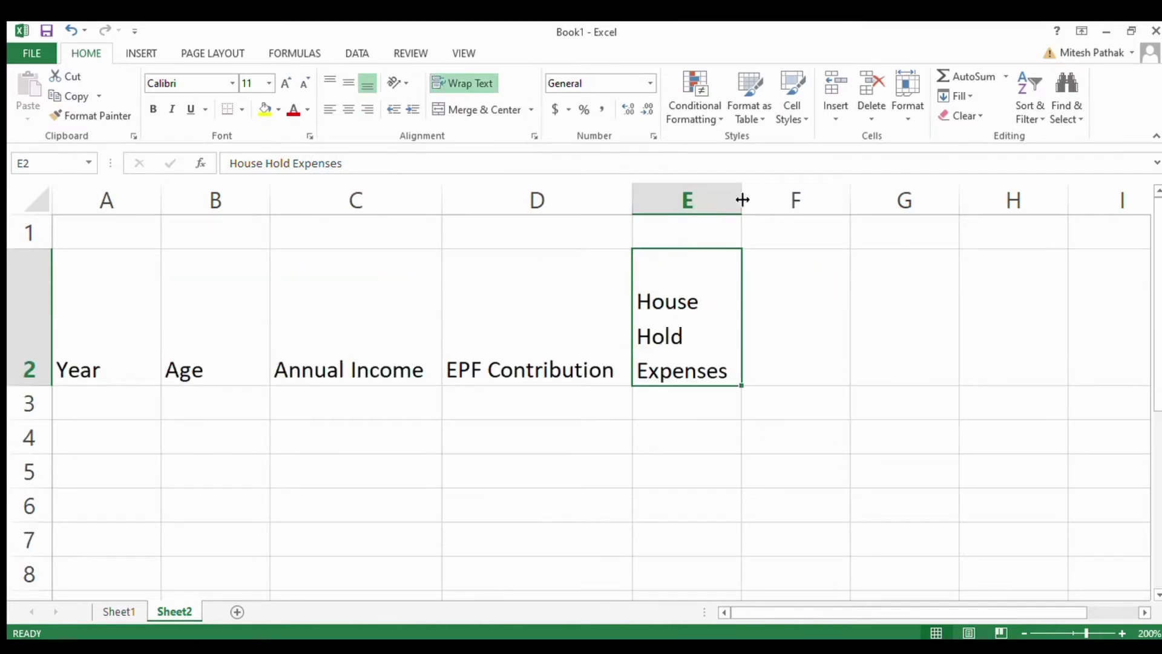
pyautogui.moveTo(741, 199); pyautogui.dragTo(754, 199)
pyautogui.doubleClick(730, 331)
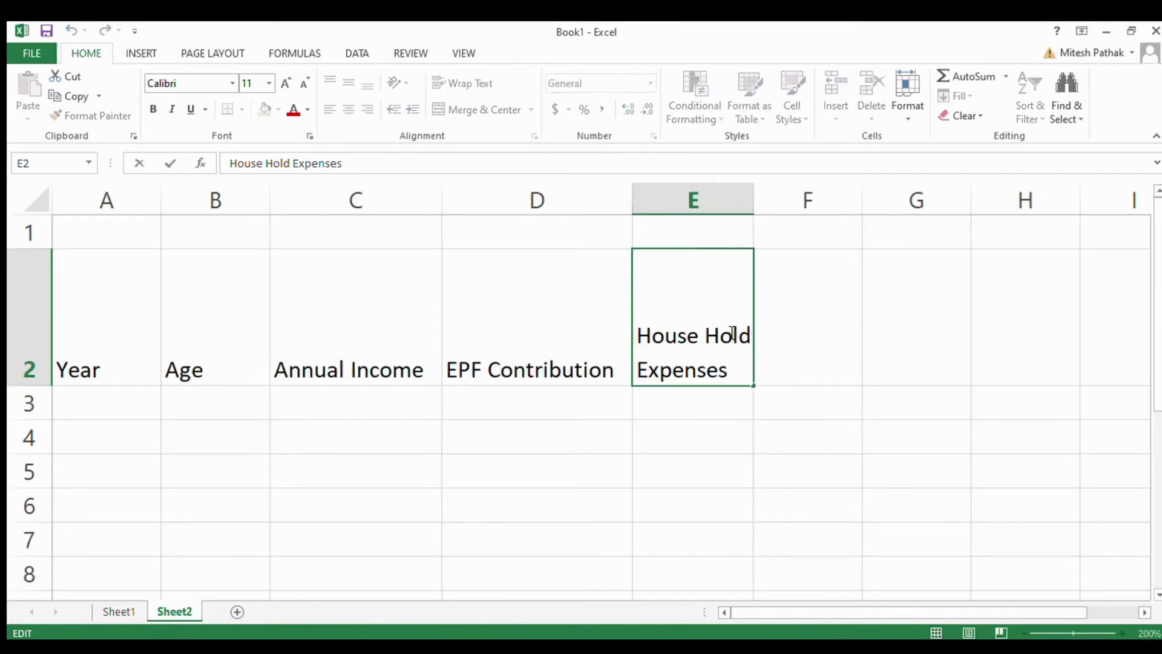
pyautogui.press('Return')
pyautogui.press('Up')
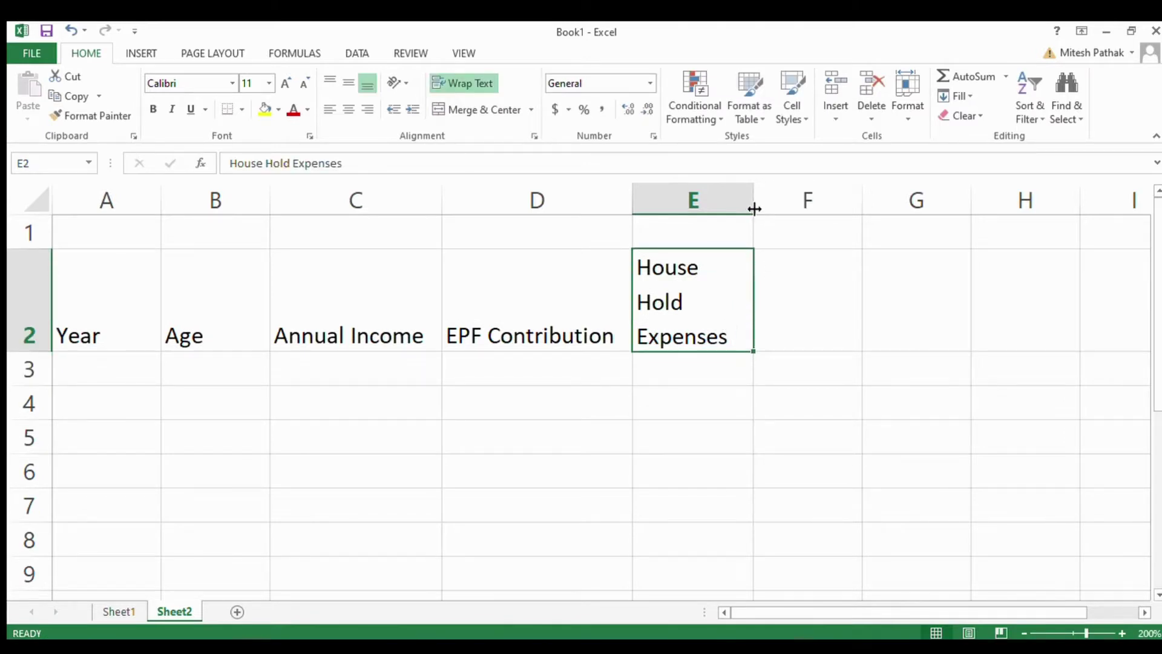
pyautogui.moveTo(753, 203); pyautogui.dragTo(770, 201)
pyautogui.doubleClick(727, 303)
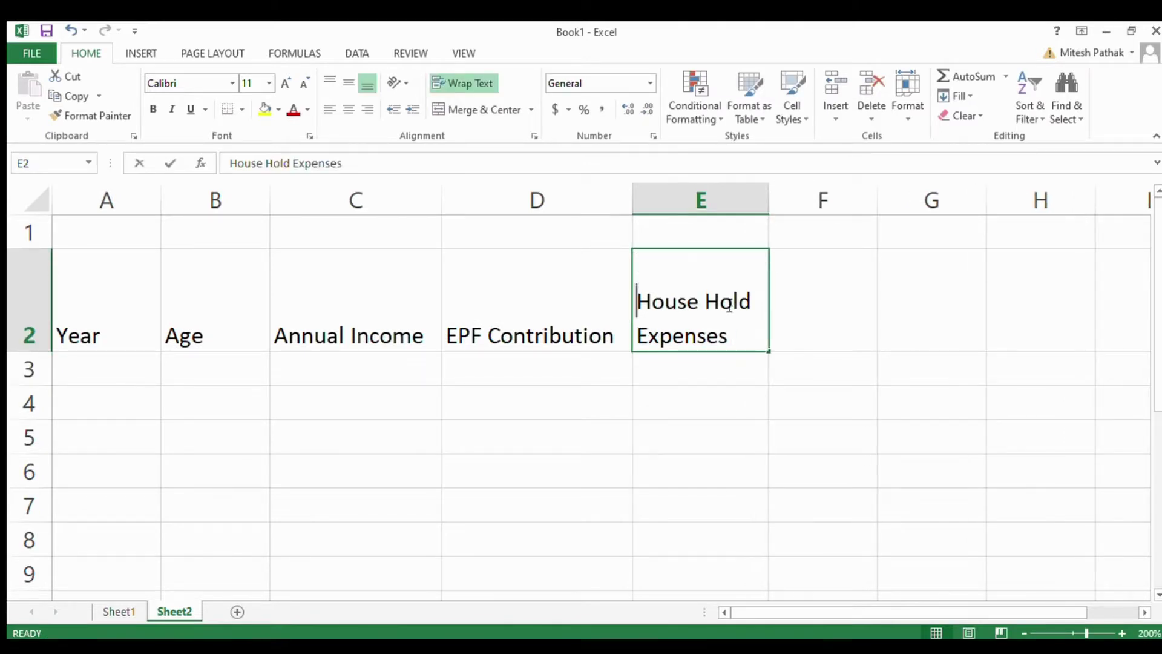
pyautogui.press('Return')
pyautogui.press('Up')
# Step: Enter the heading "Balance Required Post Retirement" in cell F2
pyautogui.press('Right')
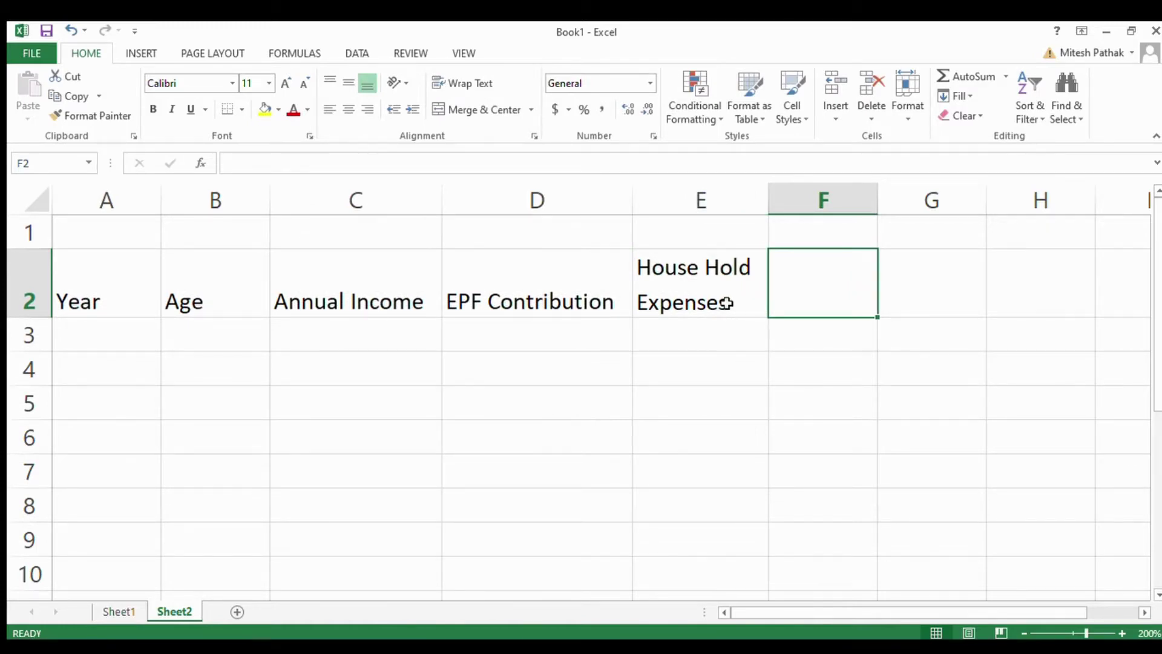
pyautogui.write('S')
pyautogui.press('BackSpace')
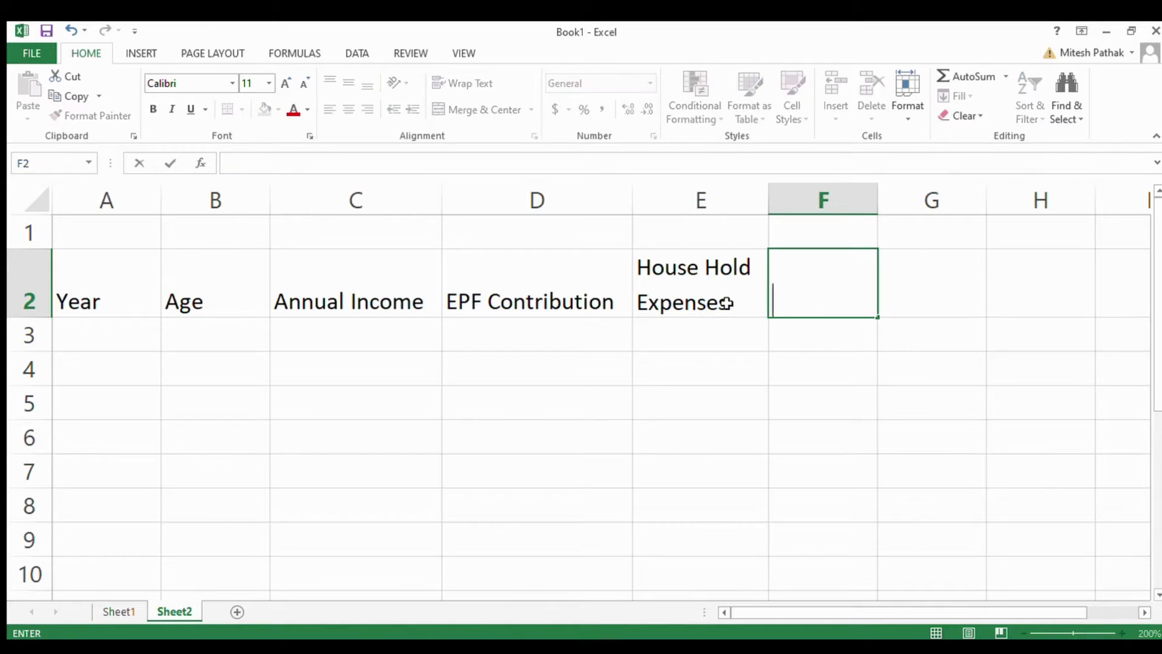
pyautogui.write('S')
pyautogui.press('BackSpace')
pyautogui.write('A')
pyautogui.press('BackSpace')
pyautogui.write('V')
pyautogui.press('BackSpace')
pyautogui.write('BALan')
pyautogui.press('BackSpace')
pyautogui.press('BackSpace')
pyautogui.press('BackSpace')
pyautogui.press('BackSpace')
pyautogui.write('alance Req')
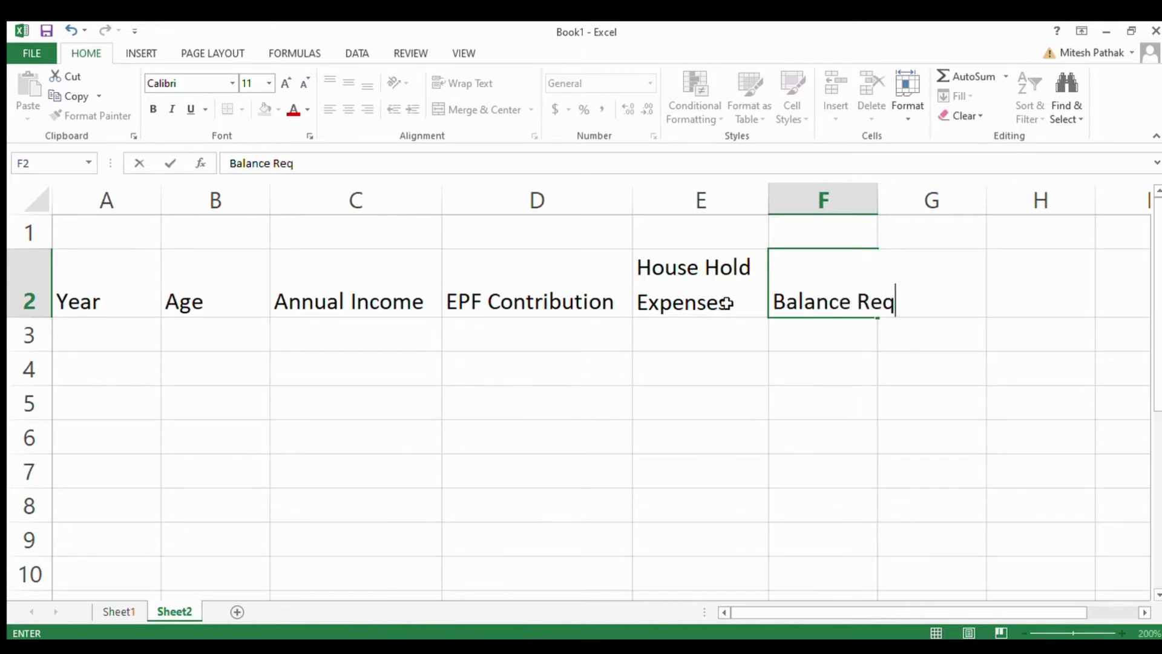
pyautogui.write('uired P')
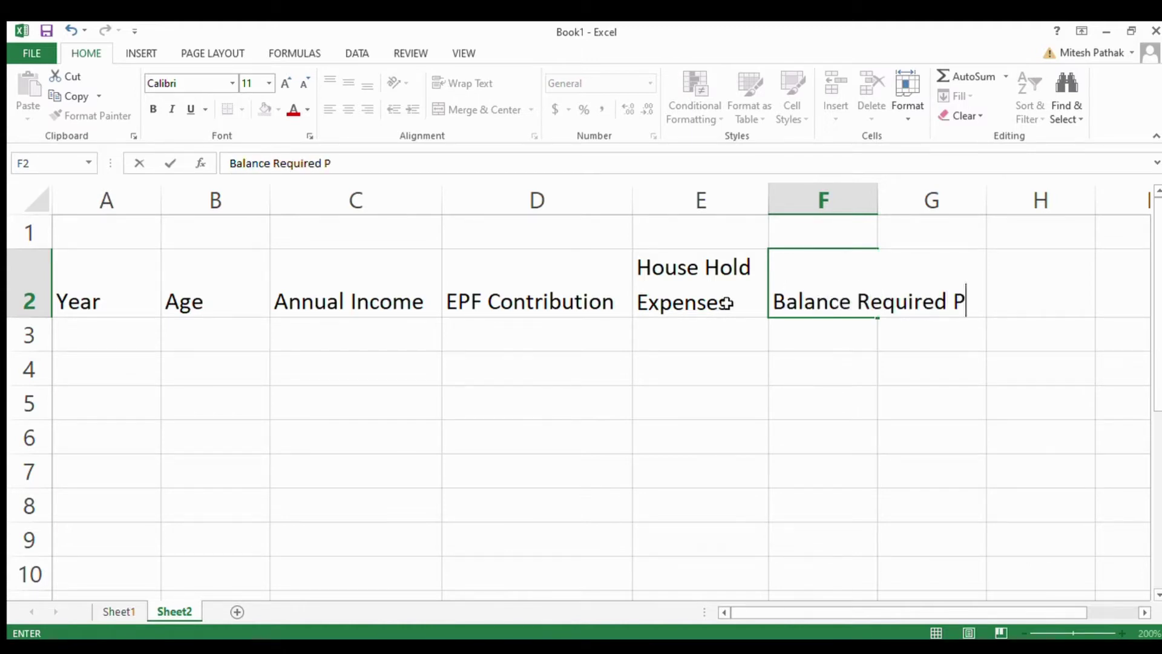
pyautogui.write('ost Retur')
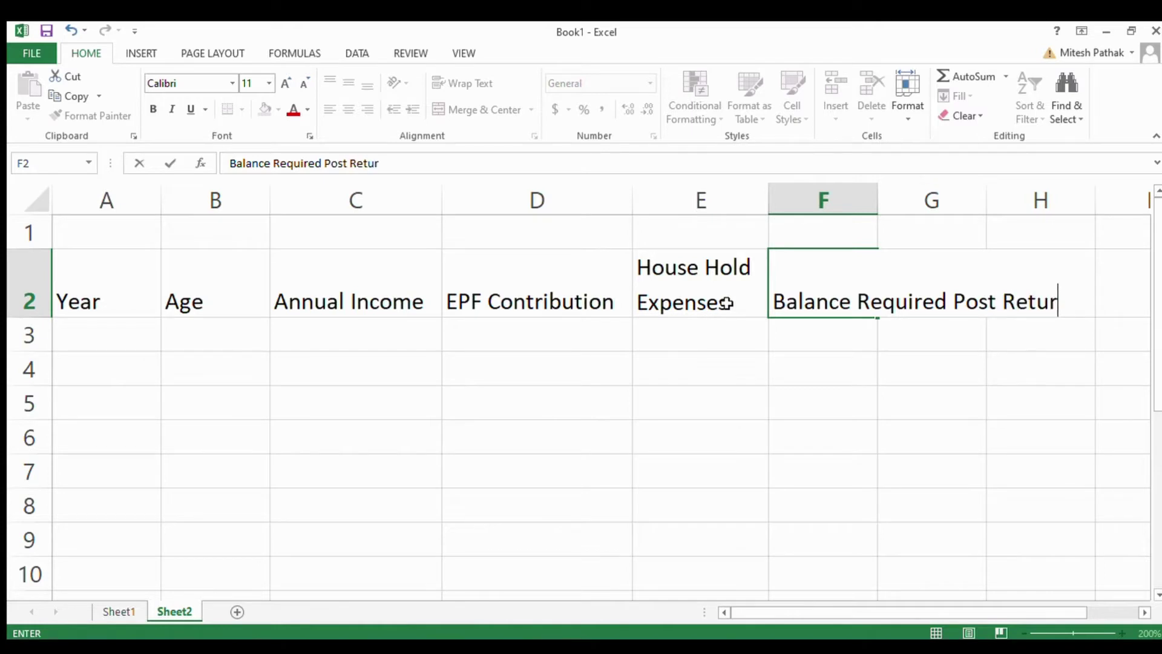
pyautogui.press('BackSpace')
pyautogui.press('BackSpace')
pyautogui.write('irement')
pyautogui.press('Return')
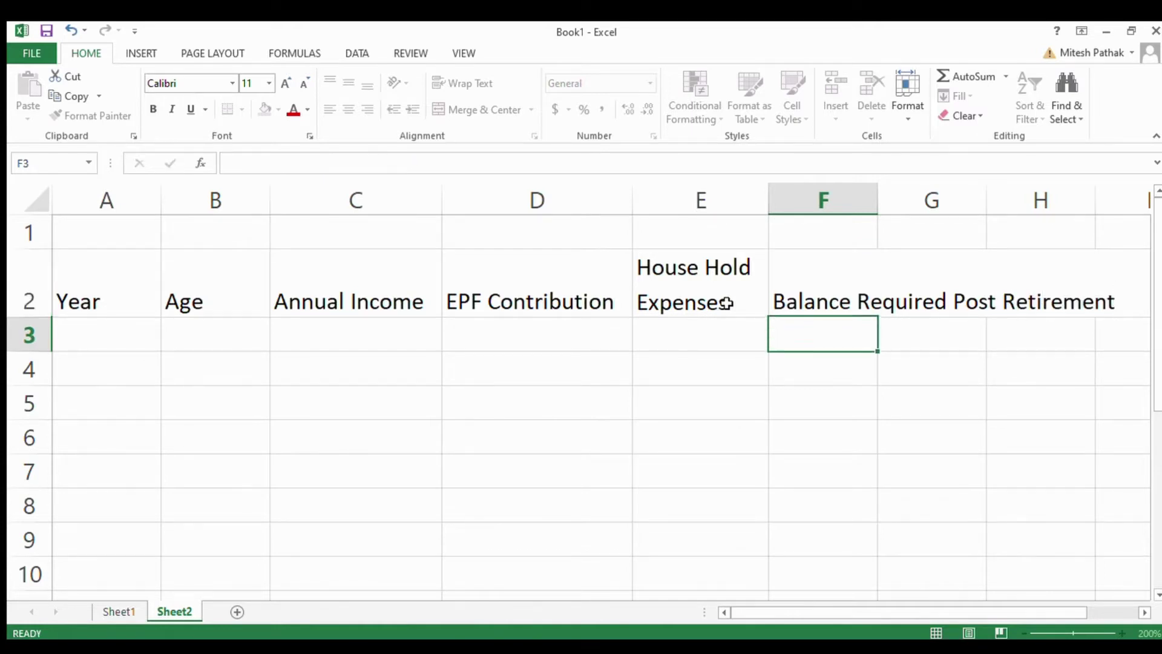
# Step: Wrap the text in F2 and widen column F so "Balance Required Post Retirement" fits on three lines
pyautogui.click(846, 298)
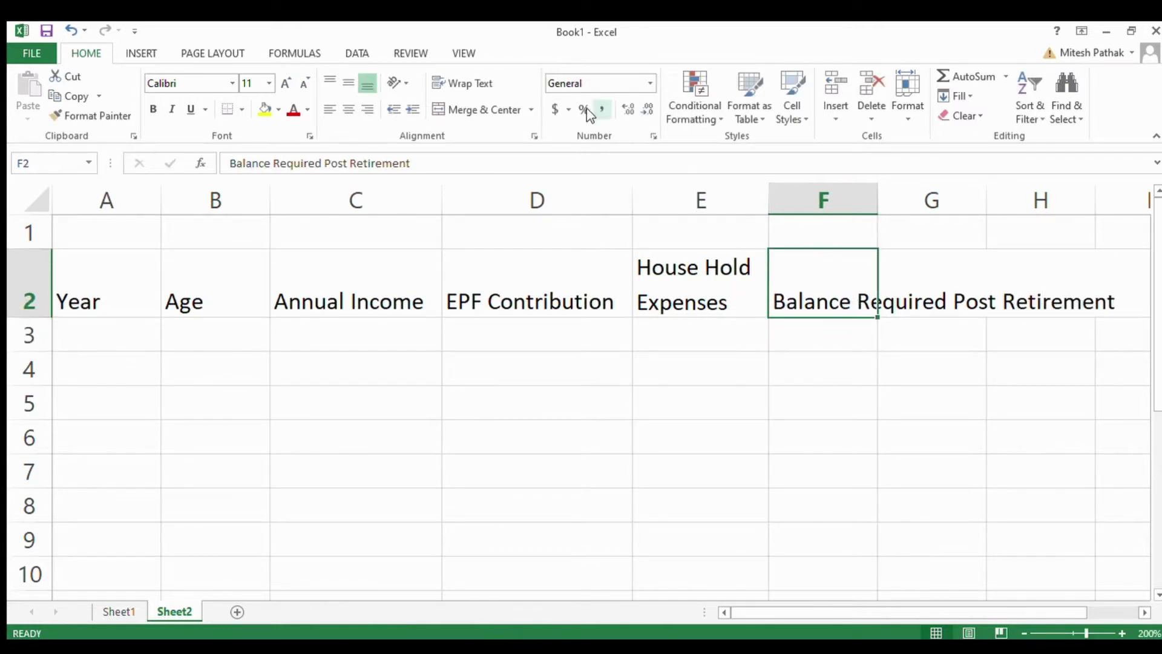
pyautogui.click(472, 84)
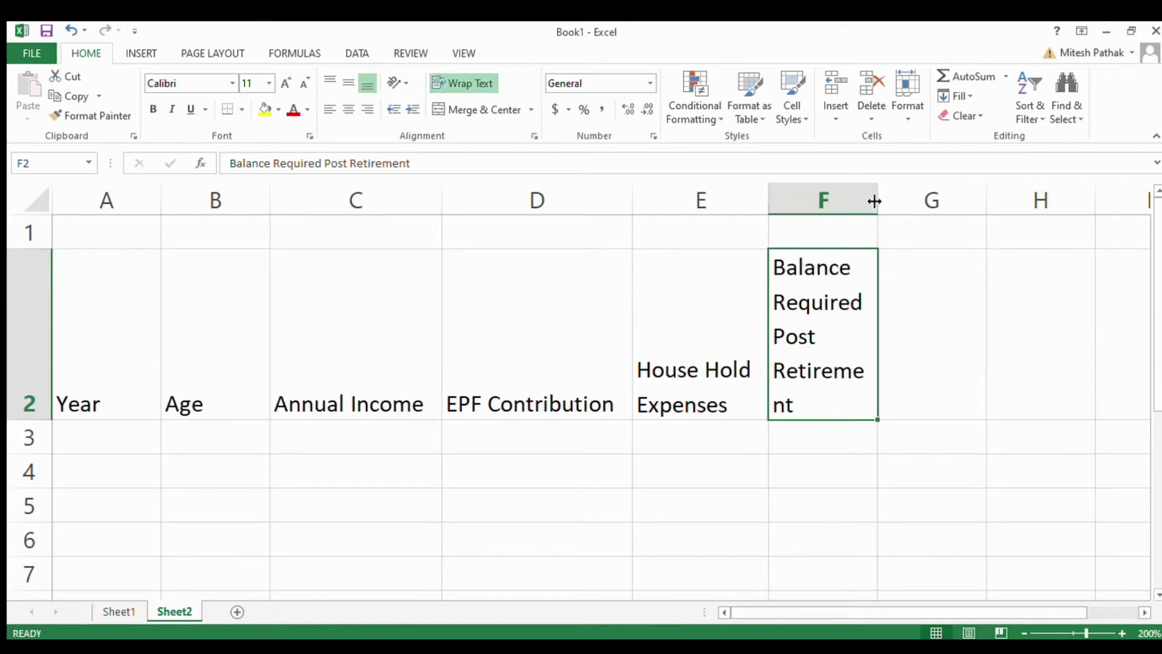
pyautogui.moveTo(878, 201); pyautogui.dragTo(946, 205)
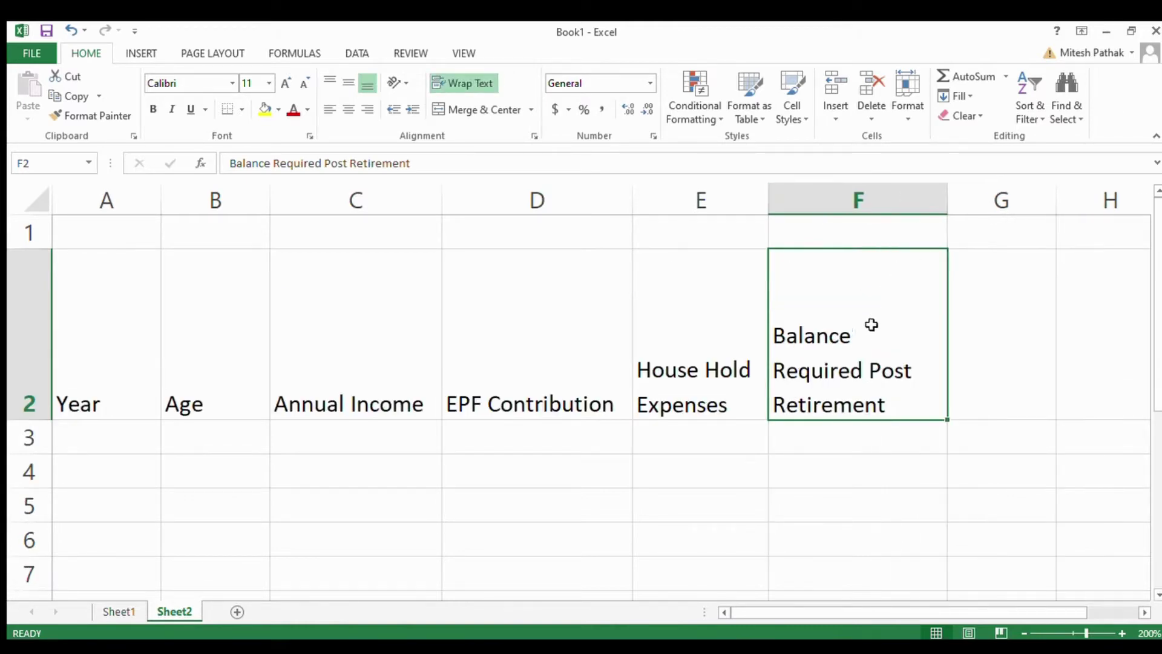
pyautogui.press('Return')
pyautogui.write('\\')
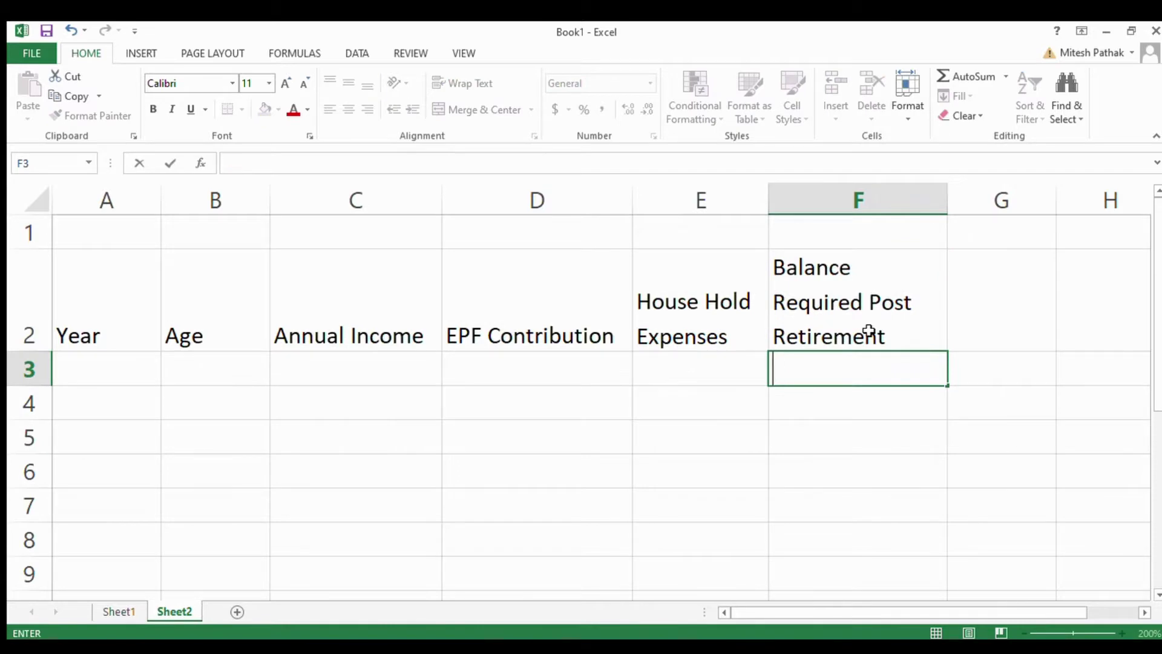
pyautogui.click(869, 332)
# Step: Enter the heading "Saving" in cell G2
pyautogui.press('Right')
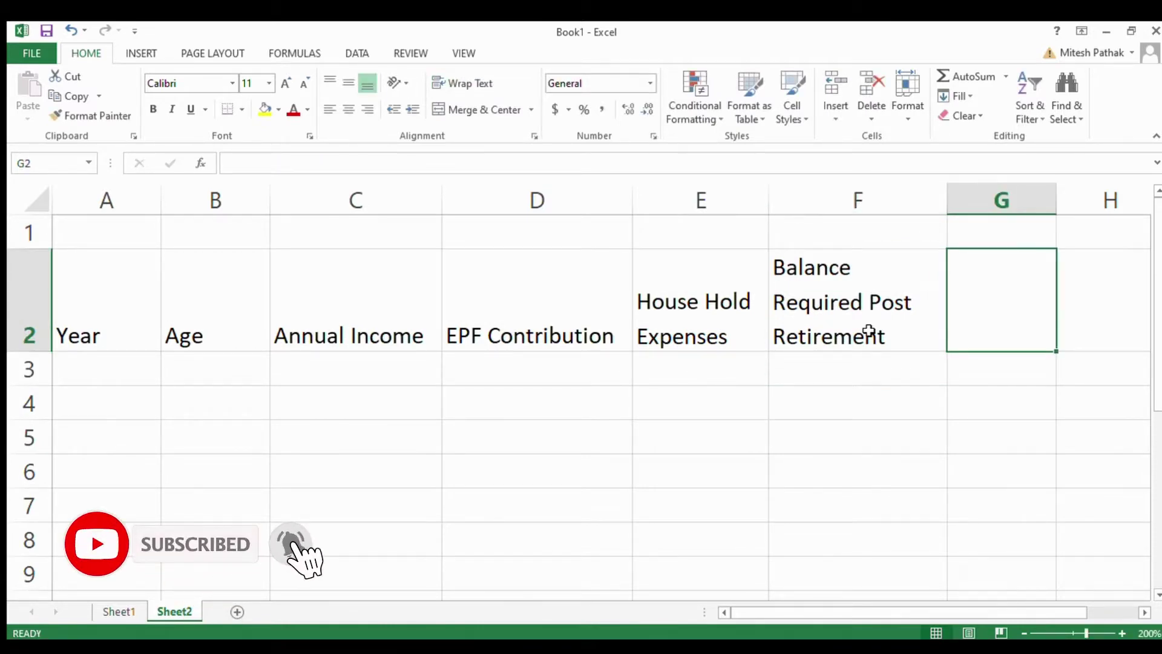
pyautogui.write('SAv')
pyautogui.press('BackSpace')
pyautogui.press('BackSpace')
pyautogui.write('av')
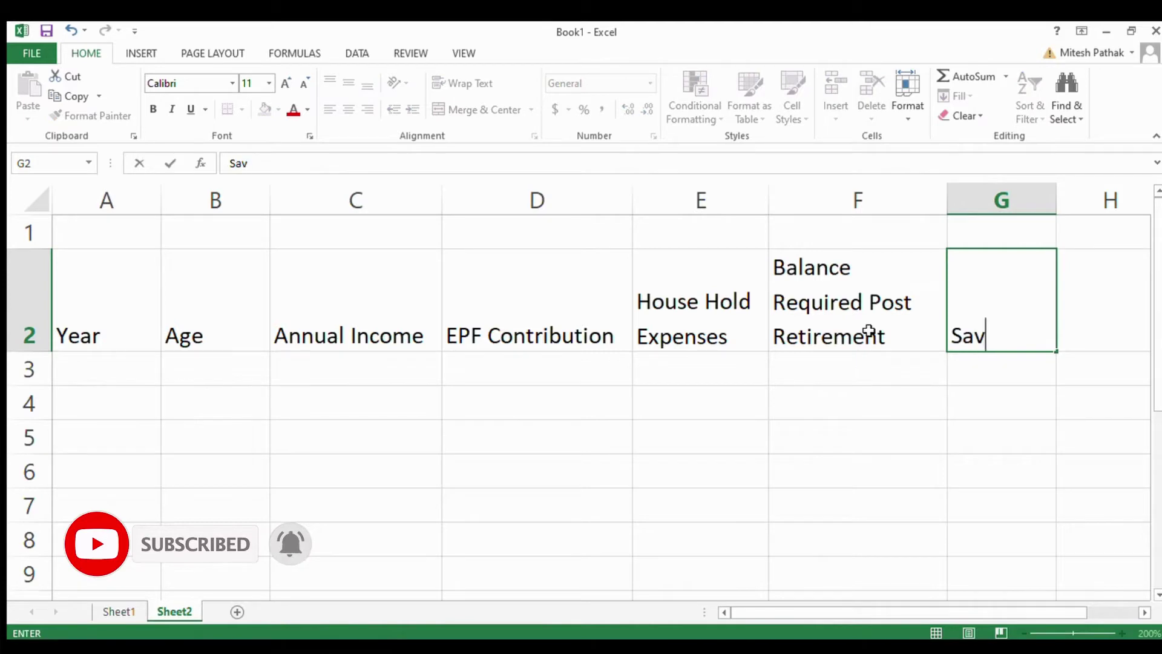
pyautogui.write('ing')
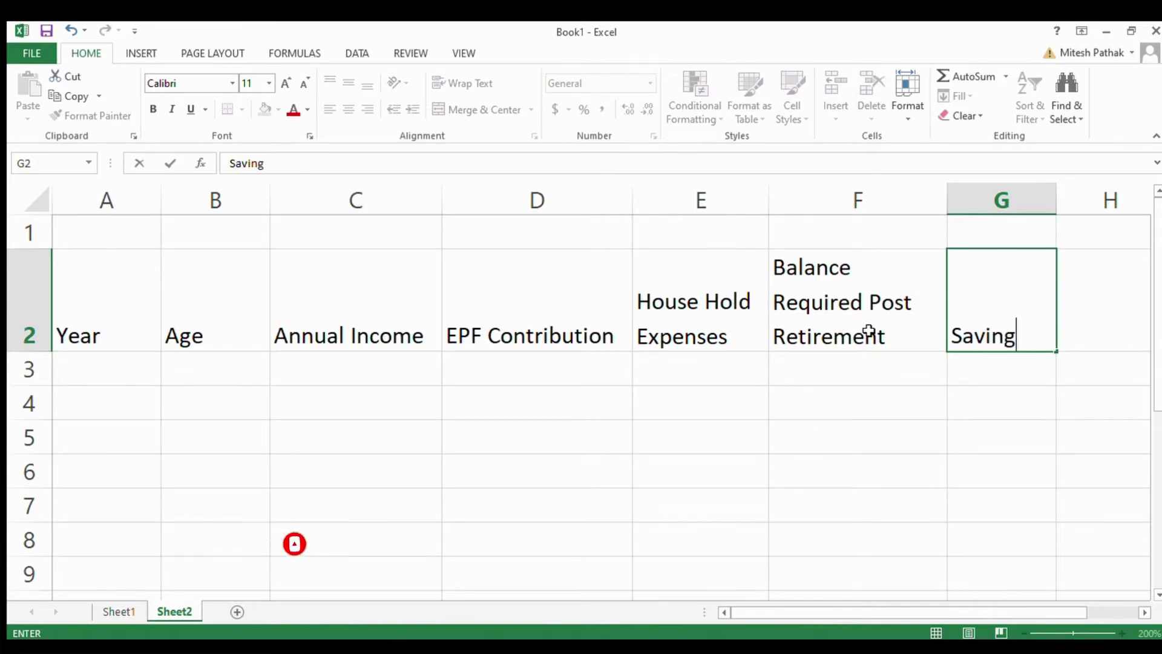
pyautogui.press('Return')
# Step: Enter the heading "Balance at the End of the Year" in cell H2
pyautogui.press('Up')
pyautogui.press('Right')
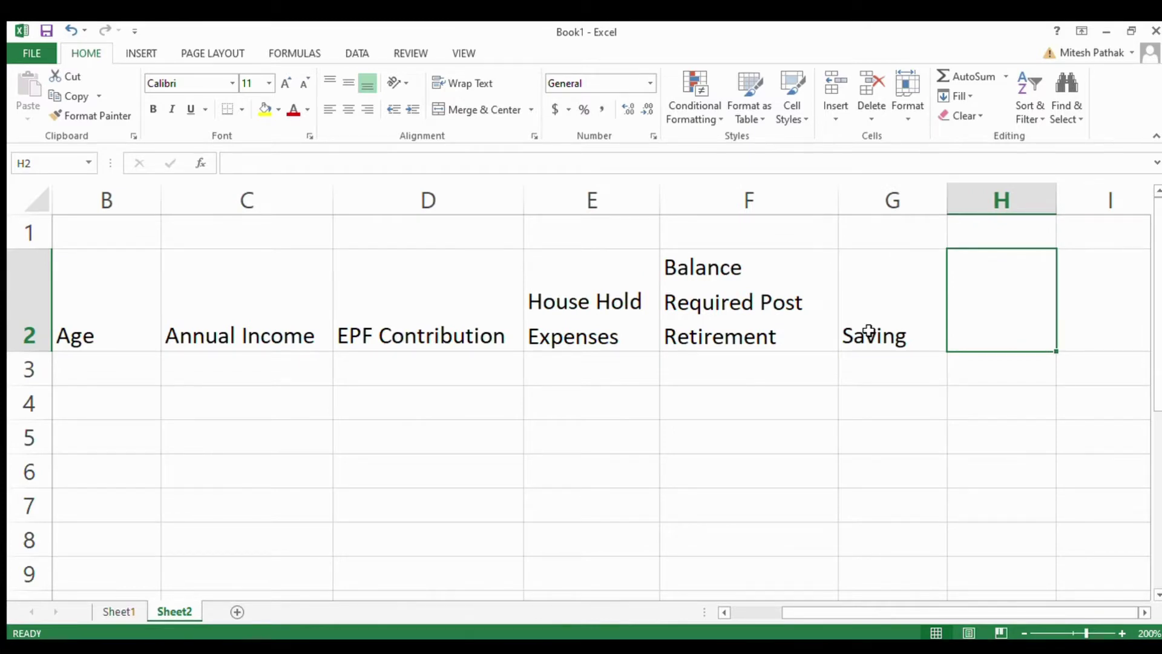
pyautogui.write('BALa')
pyautogui.press('BackSpace')
pyautogui.press('BackSpace')
pyautogui.press('BackSpace')
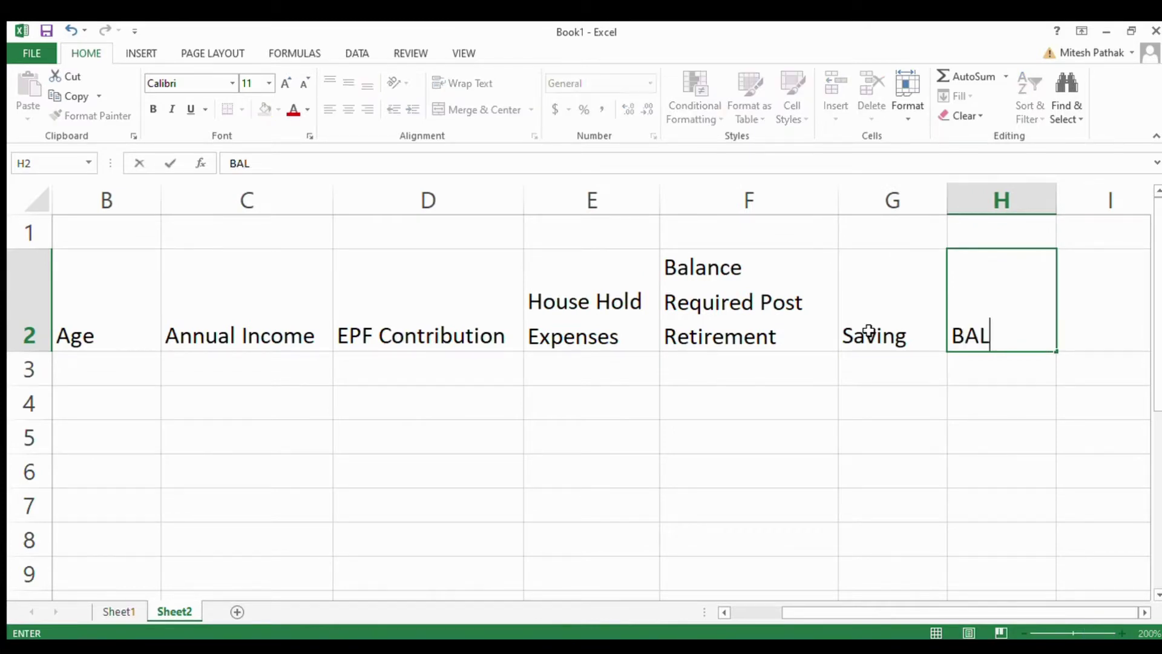
pyautogui.write('alance at t')
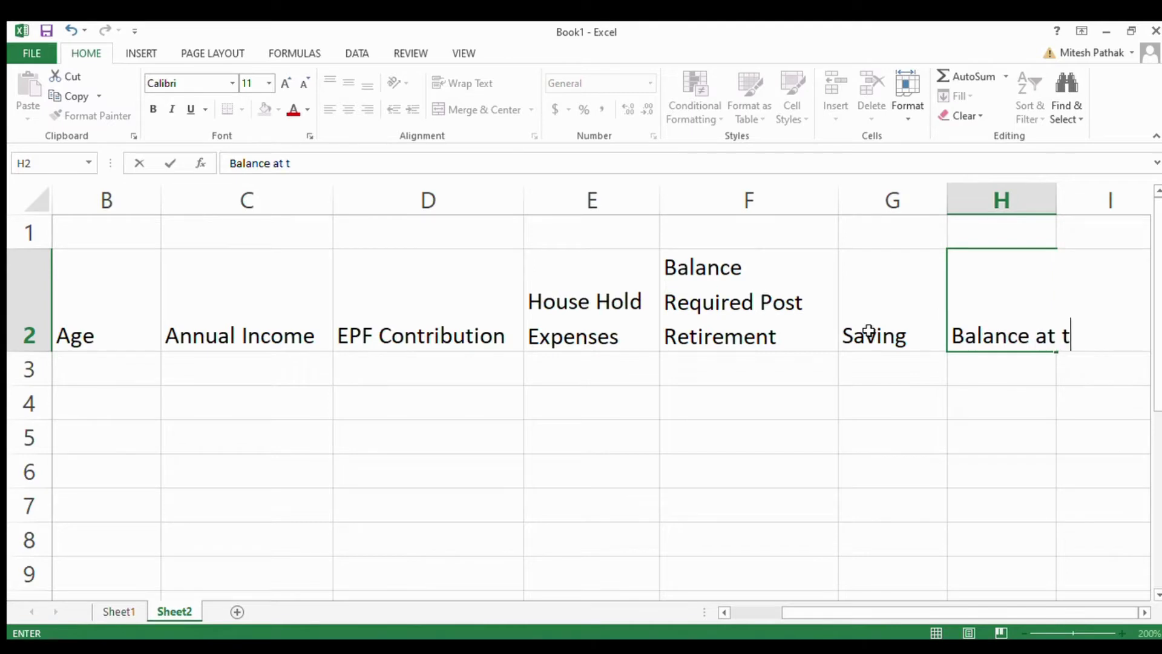
pyautogui.write('he End of the ')
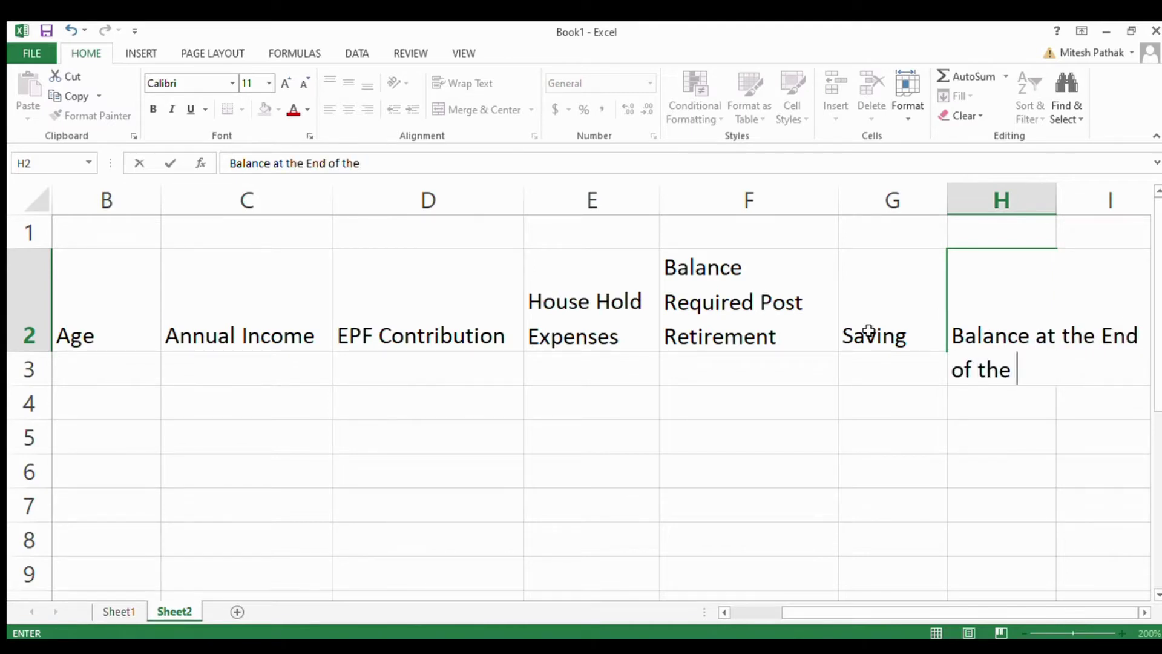
pyautogui.write('YEar')
pyautogui.press('Return')
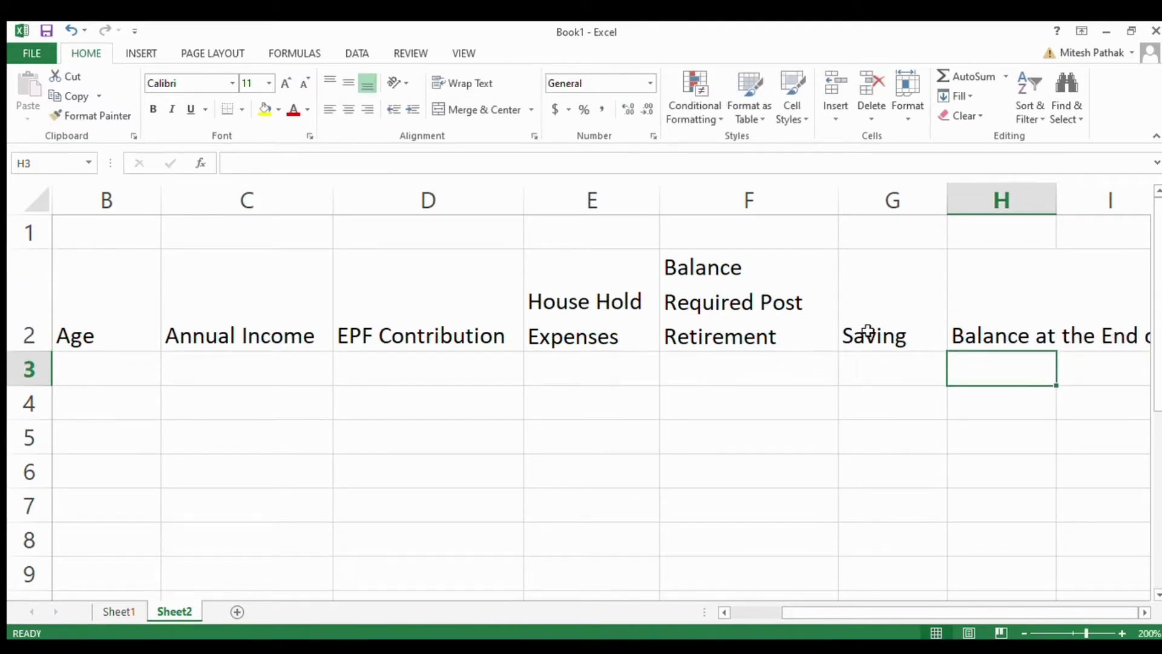
# Step: Wrap the text in H2 and widen column H so "Balance at the End of the Year" fits on three lines
pyautogui.click(1026, 304)
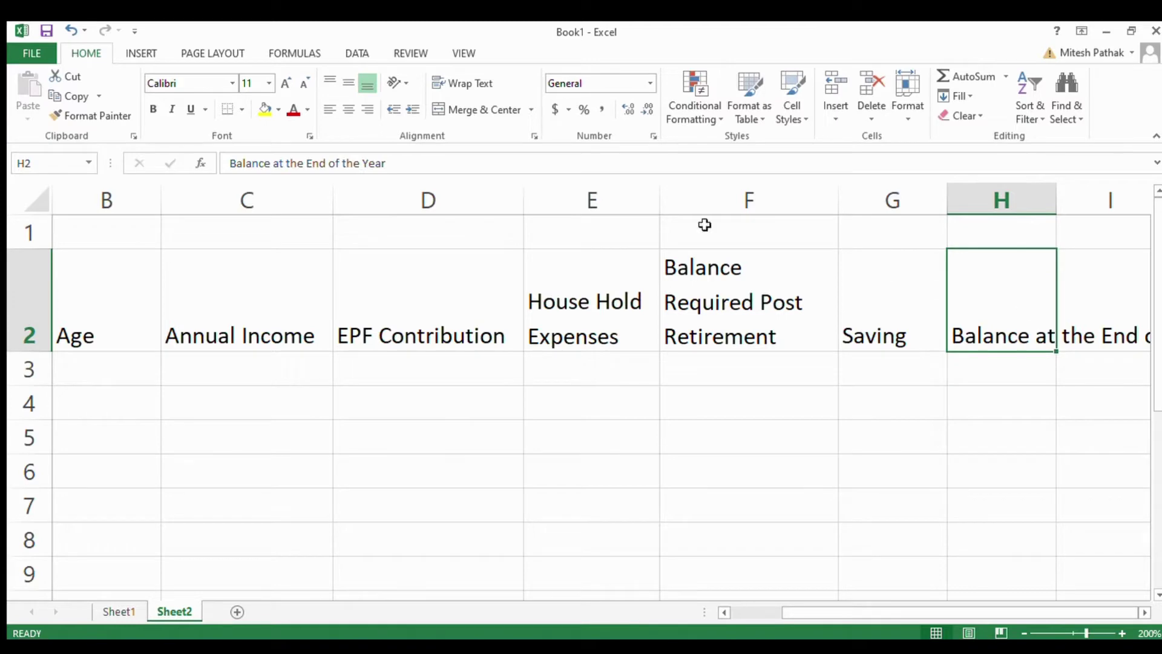
pyautogui.click(447, 82)
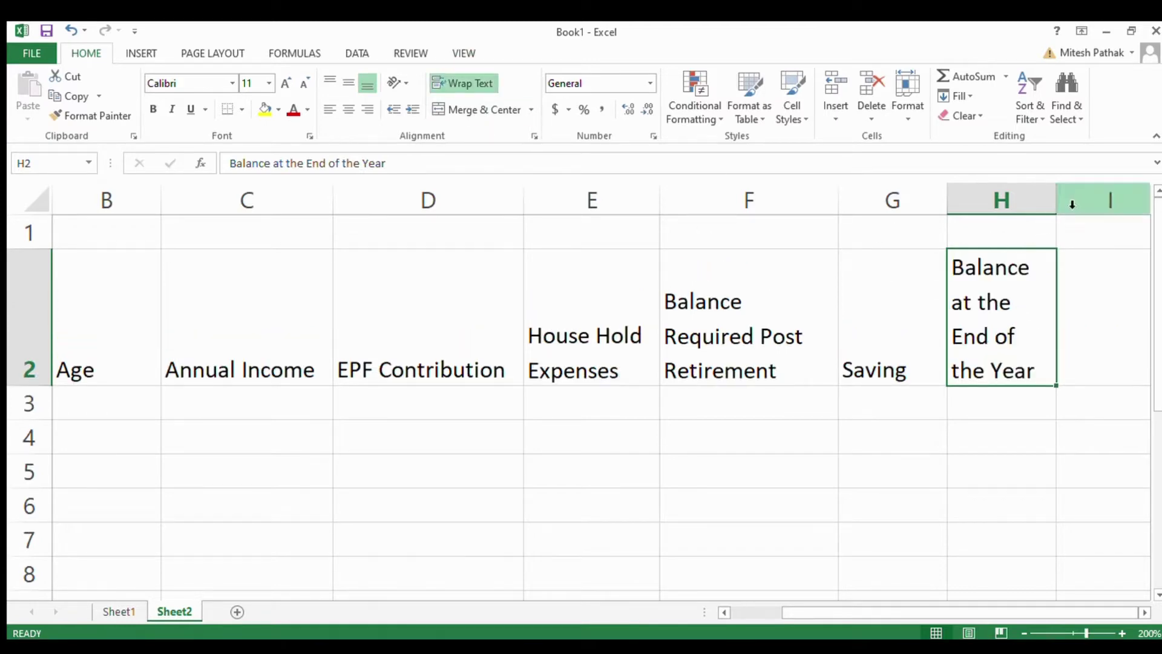
pyautogui.moveTo(1056, 200); pyautogui.dragTo(1095, 202)
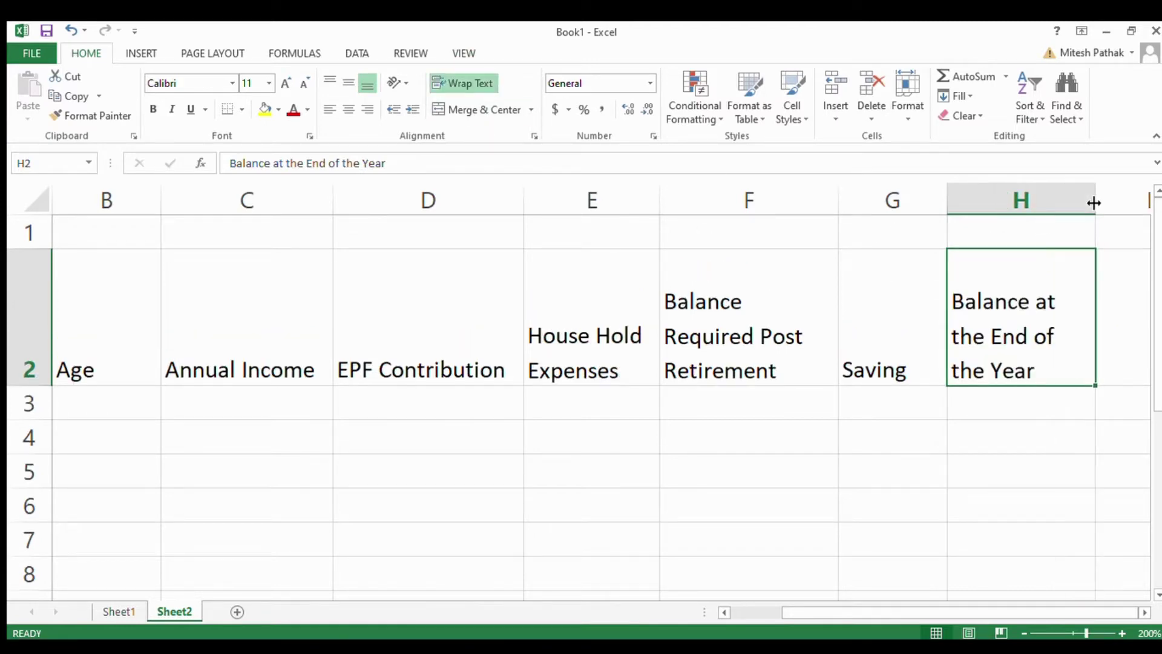
pyautogui.doubleClick(1060, 291)
pyautogui.press('Return')
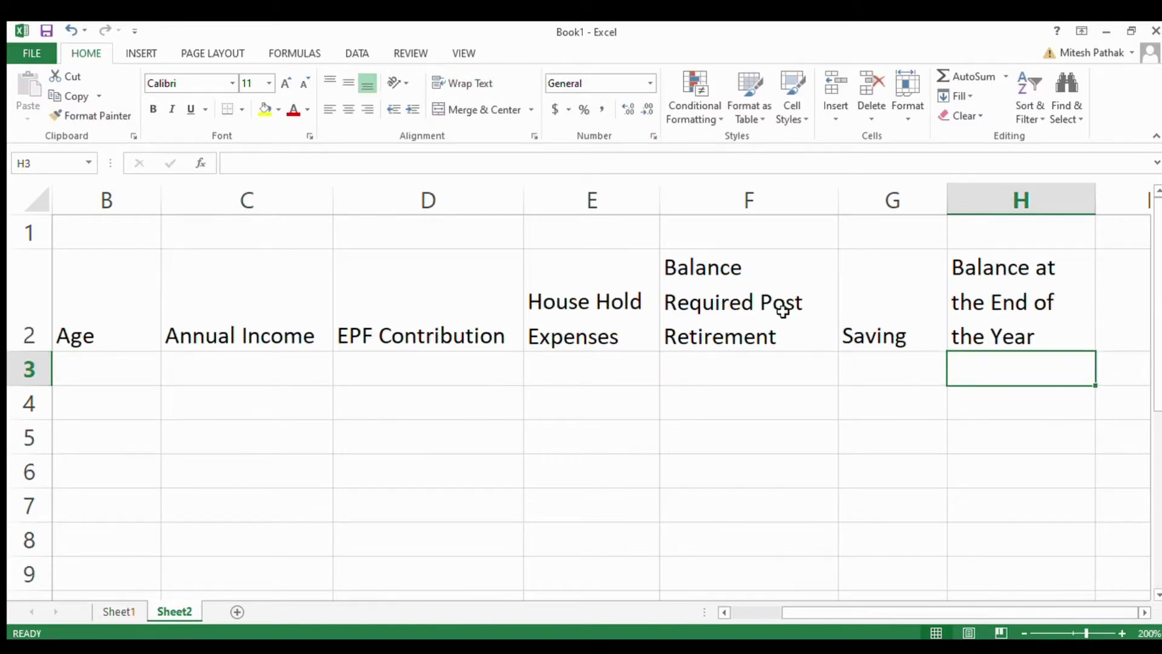
# Step: Insert a new column before House Hold Expenses and enter the heading "EPF Balance at the End of the Year" in E2
pyautogui.click(593, 200)
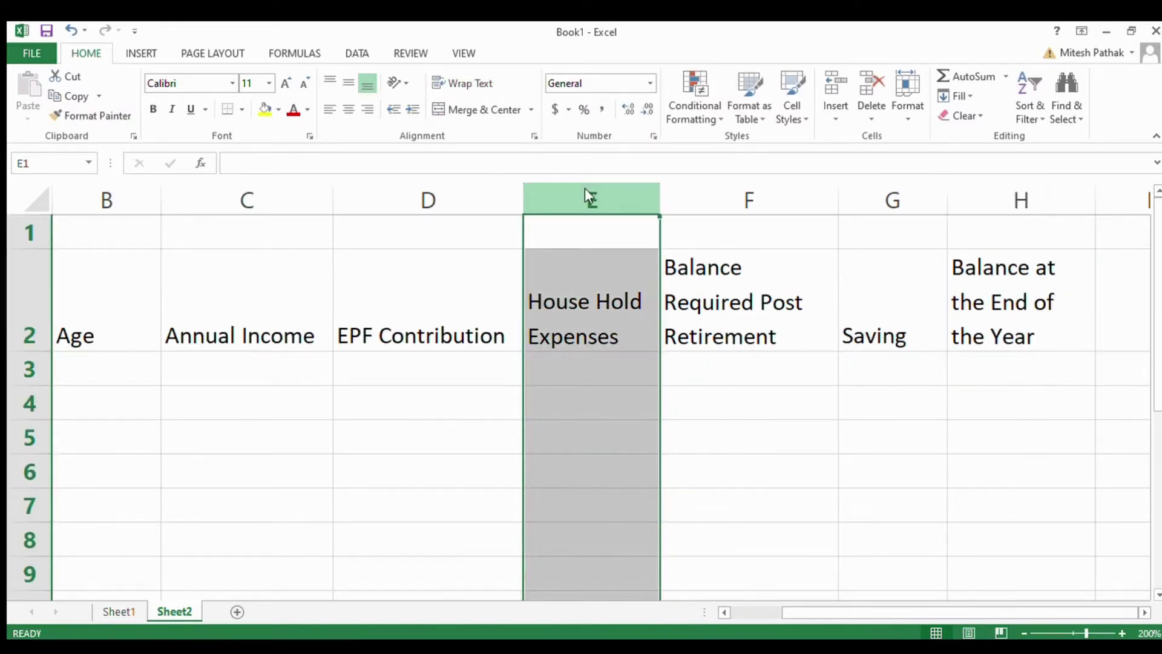
pyautogui.hotkey('ctrl', 'shift', '+')
pyautogui.click(618, 312)
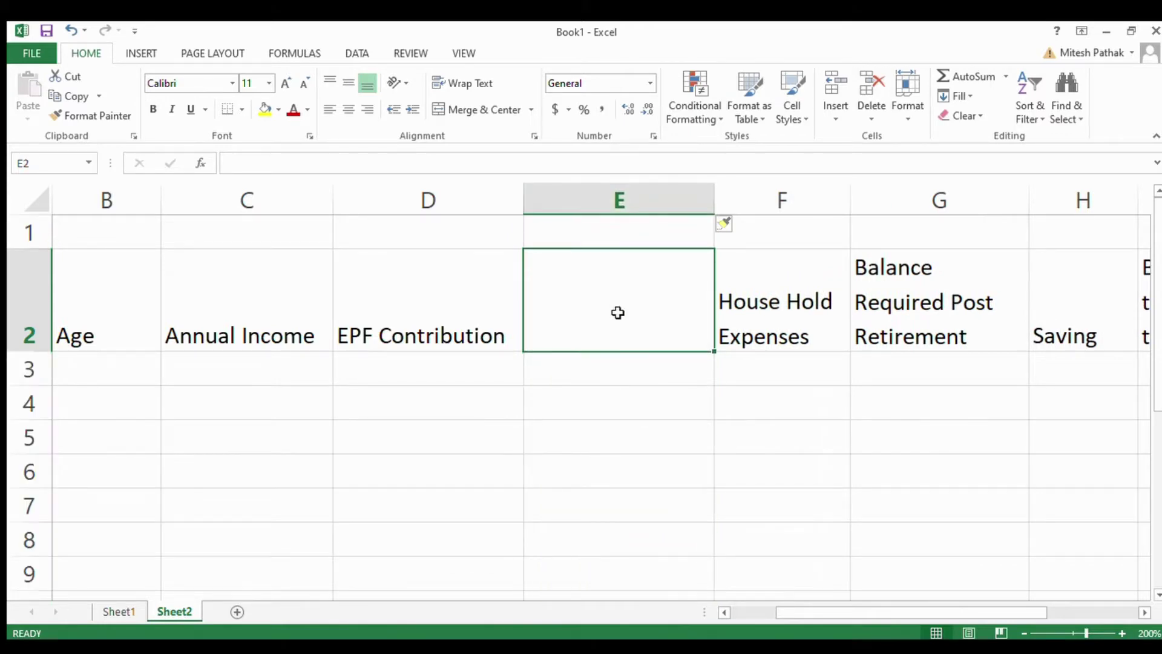
pyautogui.write('EPD')
pyautogui.press('BackSpace')
pyautogui.press('BackSpace')
pyautogui.write('F ')
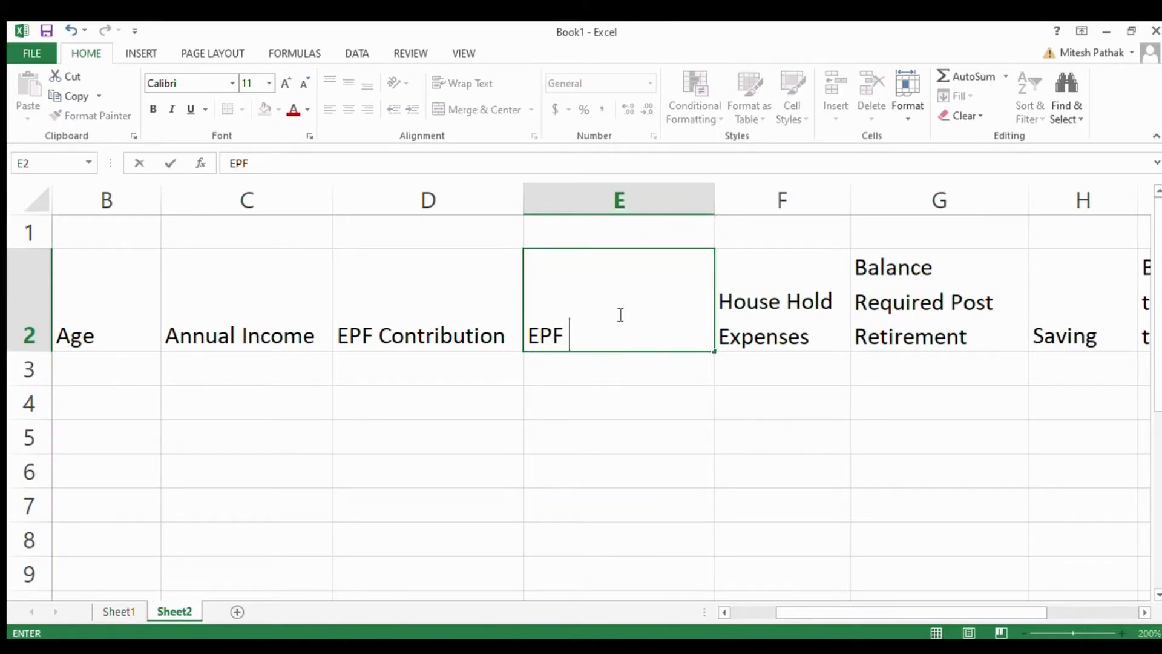
pyautogui.write('BAlanc')
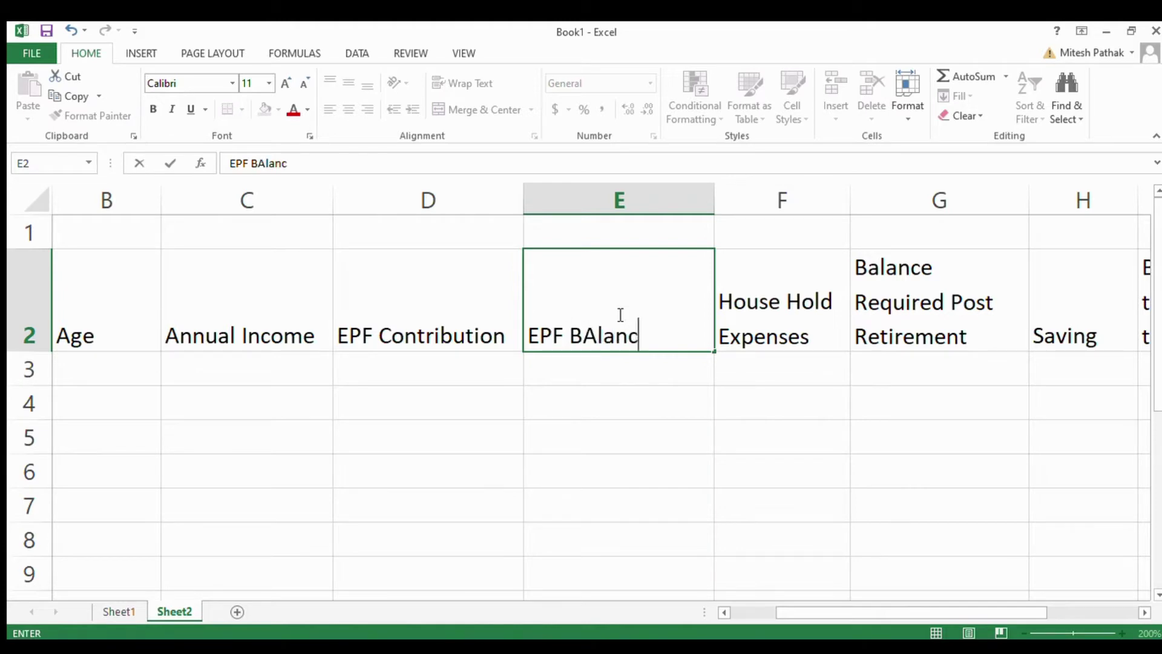
pyautogui.write('e at the E')
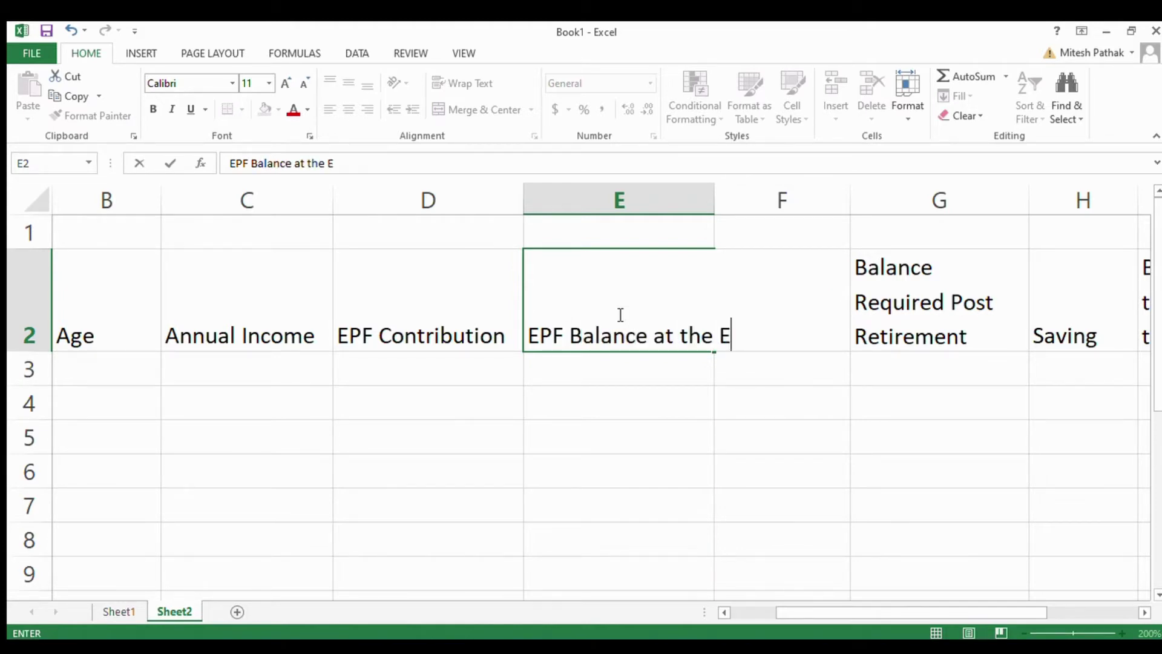
pyautogui.write('nd of the YEar')
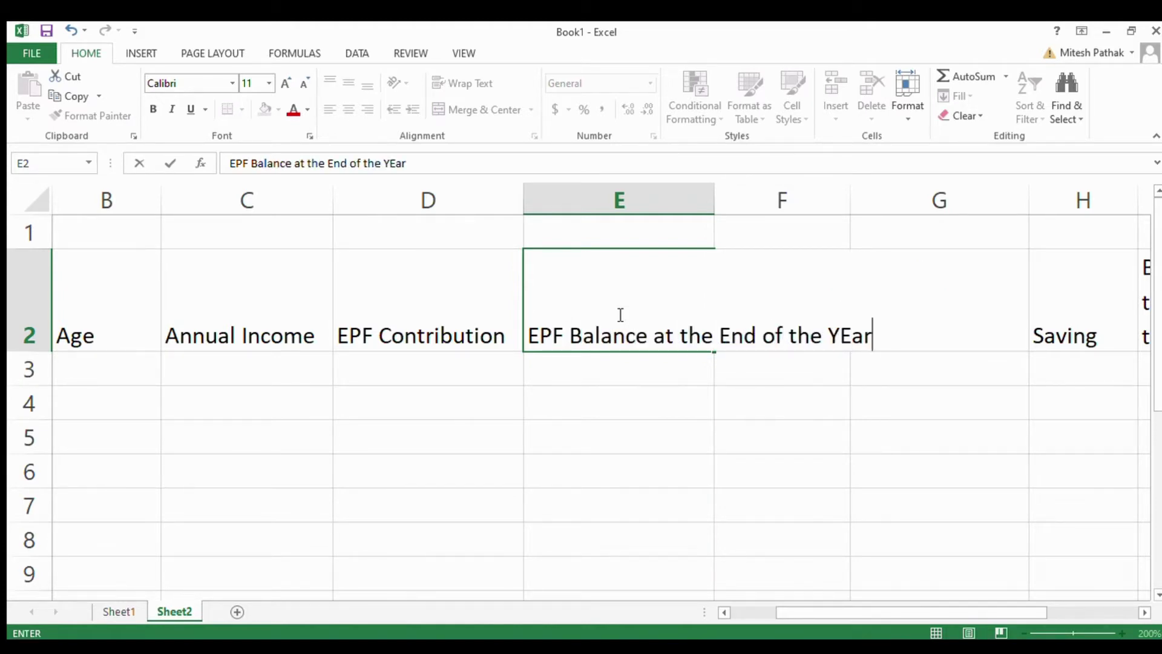
pyautogui.press('Return')
# Step: Wrap the text of the "EPF Balance at the End of the Year" heading in E2
pyautogui.click(617, 312)
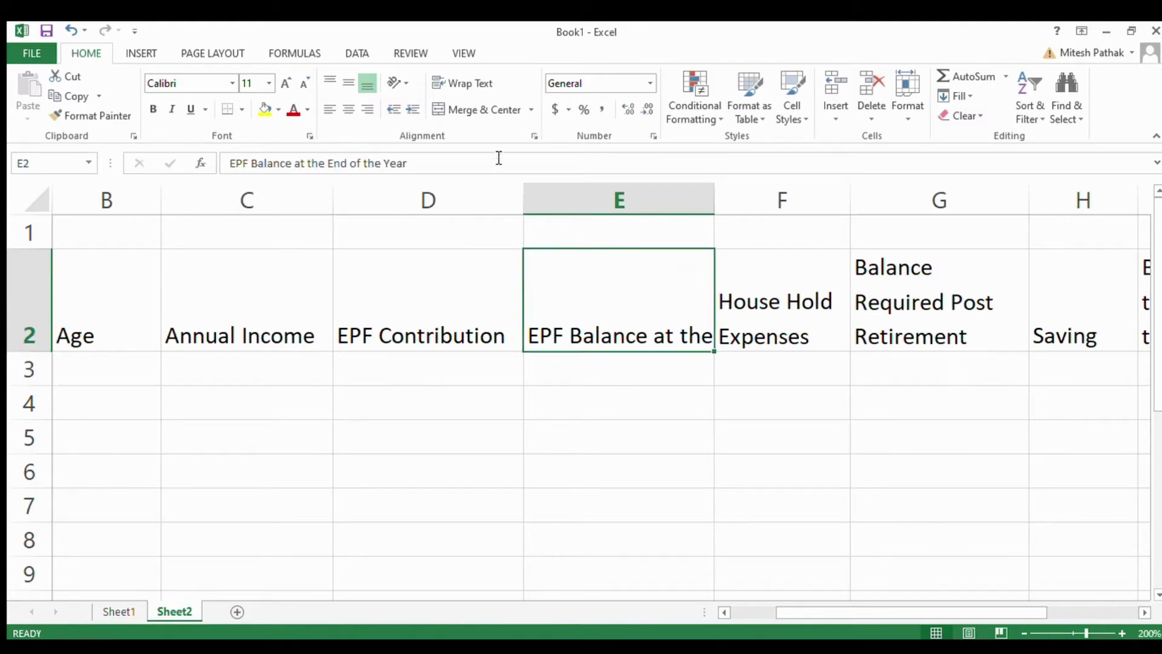
pyautogui.click(484, 85)
pyautogui.click(550, 382)
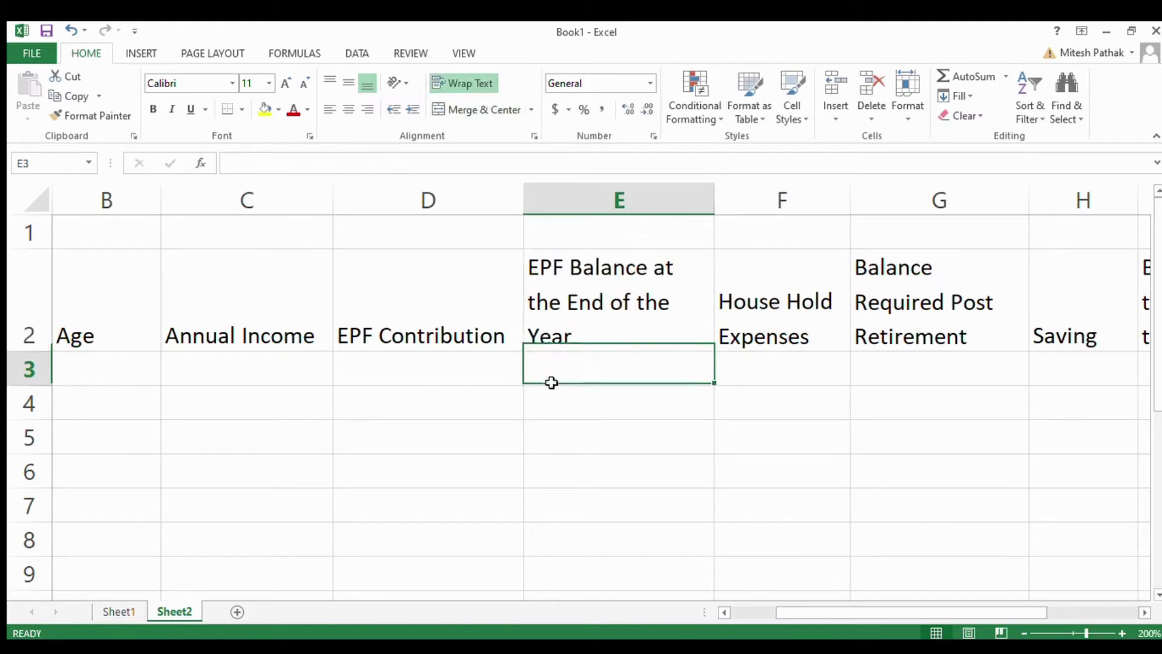
# Step: Fill the heading row A2:I2 with yellow
pyautogui.press('Left')
pyautogui.press('Left')
pyautogui.press('Left')
pyautogui.press('Left')
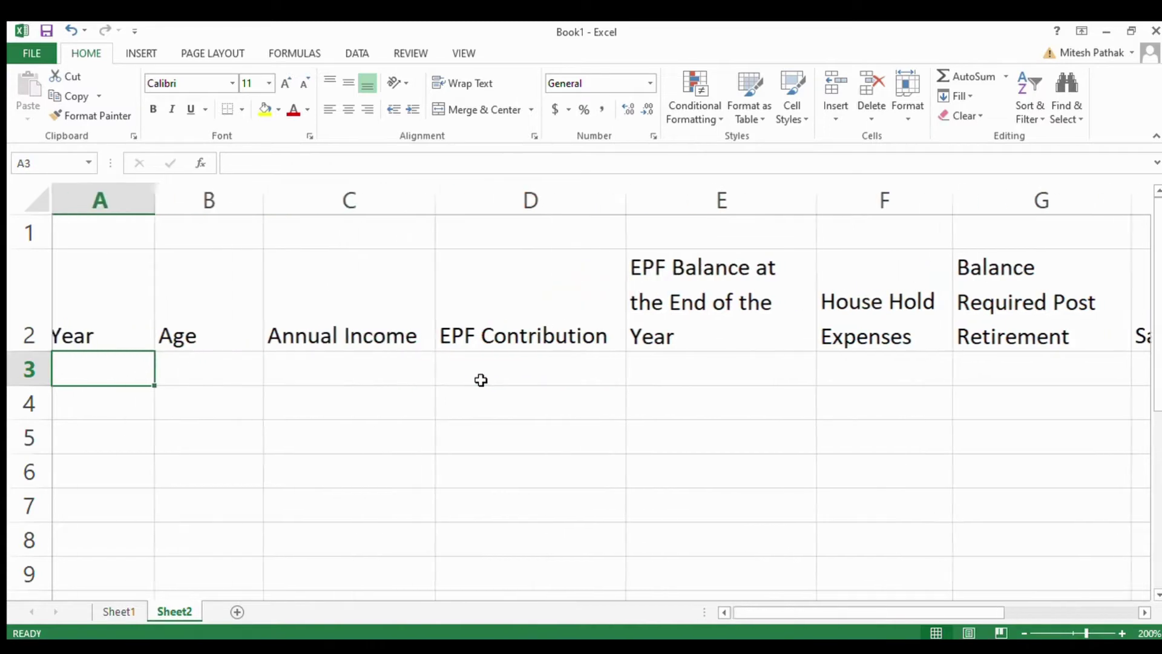
pyautogui.press('Up')
pyautogui.hotkey('shift', 'Right')
pyautogui.hotkey('shift', 'Right')
pyautogui.hotkey('shift', 'Right')
pyautogui.hotkey('shift', 'Right')
pyautogui.hotkey('shift', 'Right')
pyautogui.hotkey('shift', 'Right')
pyautogui.hotkey('shift', 'Right')
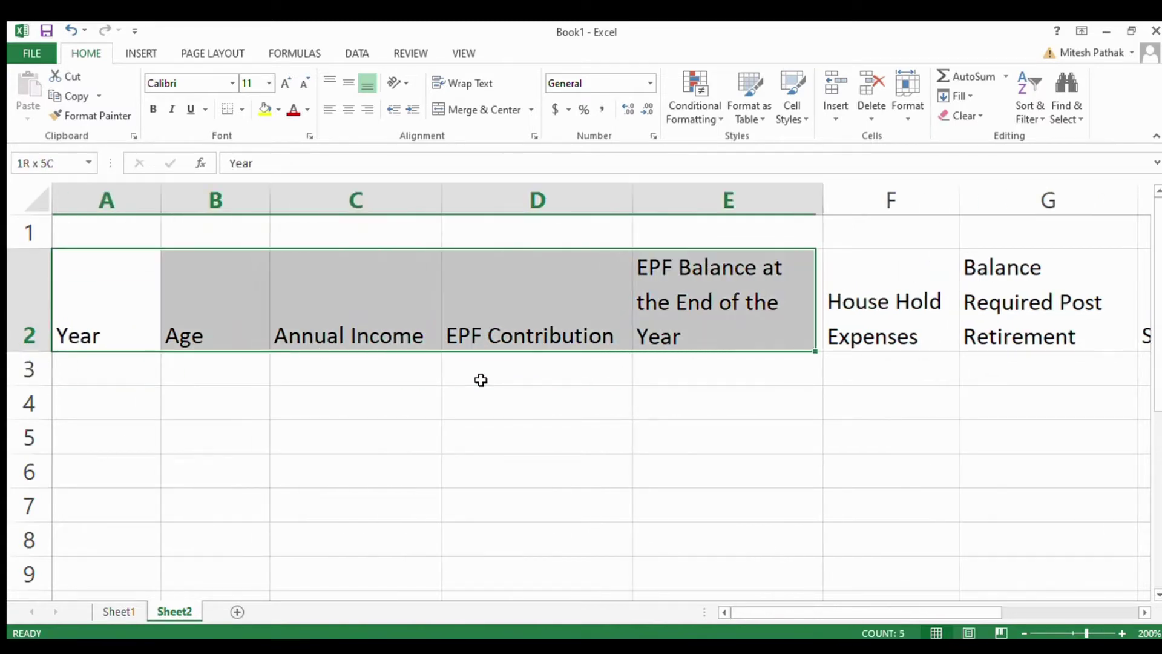
pyautogui.hotkey('shift', 'Right')
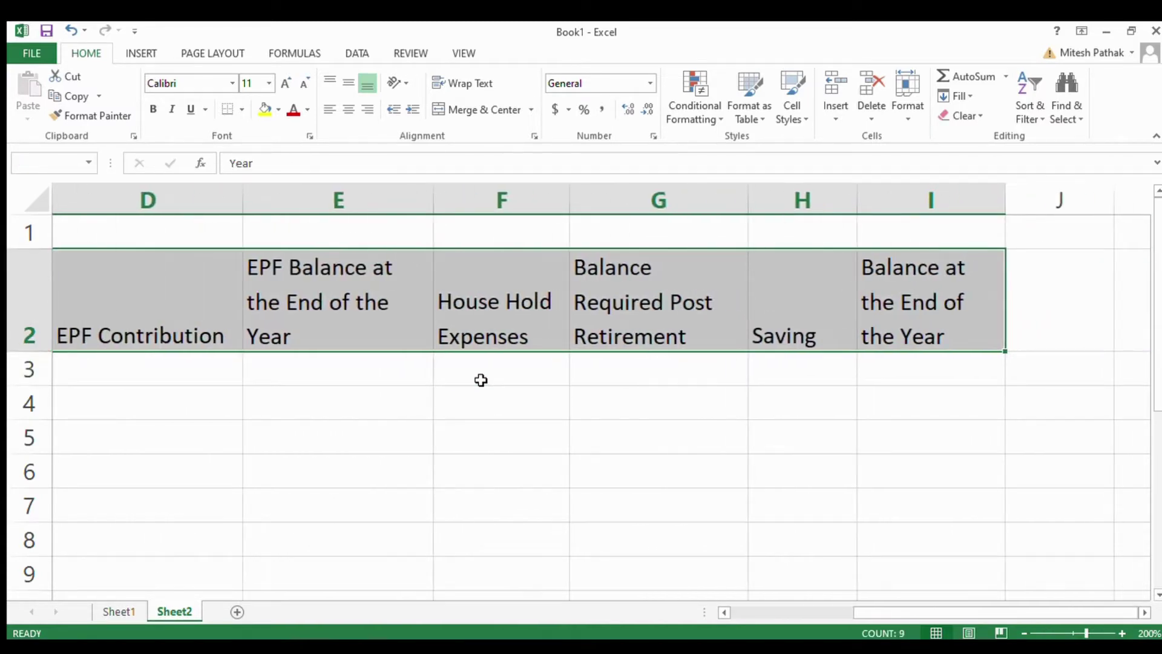
pyautogui.click(264, 111)
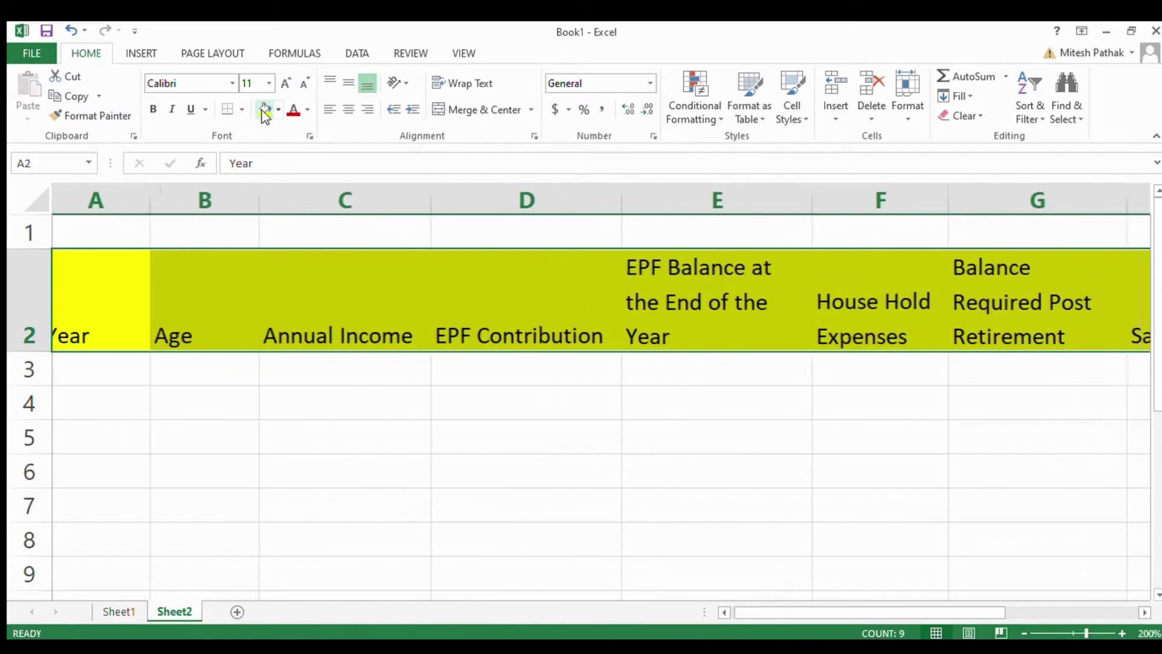
# Step: Set the headings in A2:I2 to font size 10 and bold, with borders around all cells
pyautogui.click(304, 89)
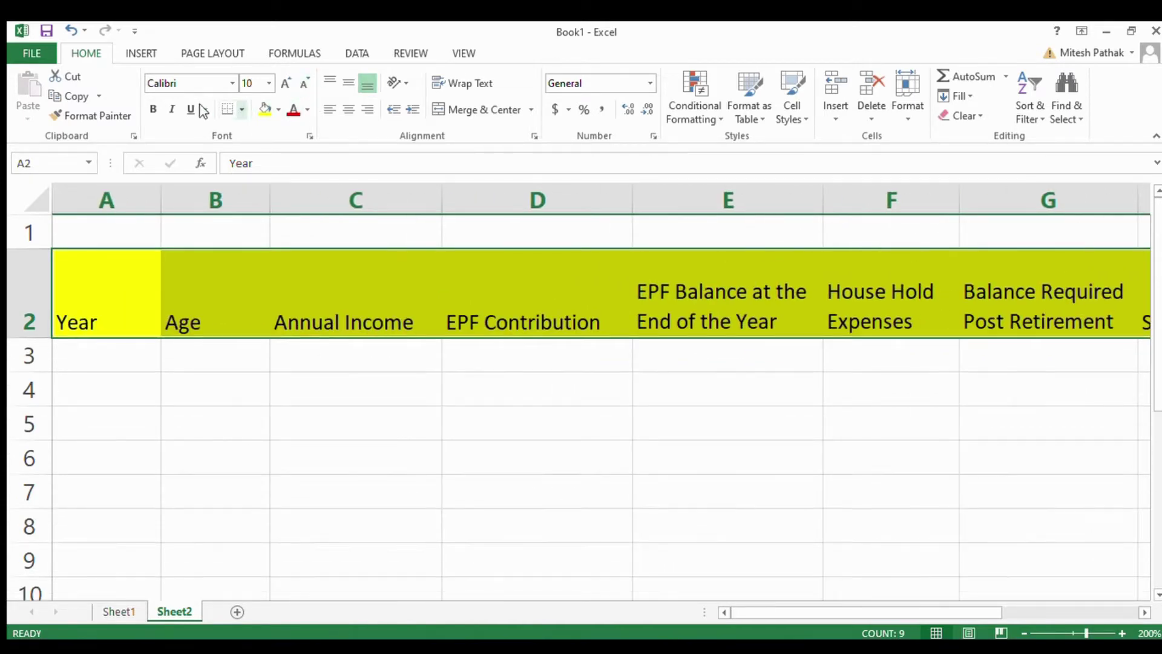
pyautogui.click(153, 109)
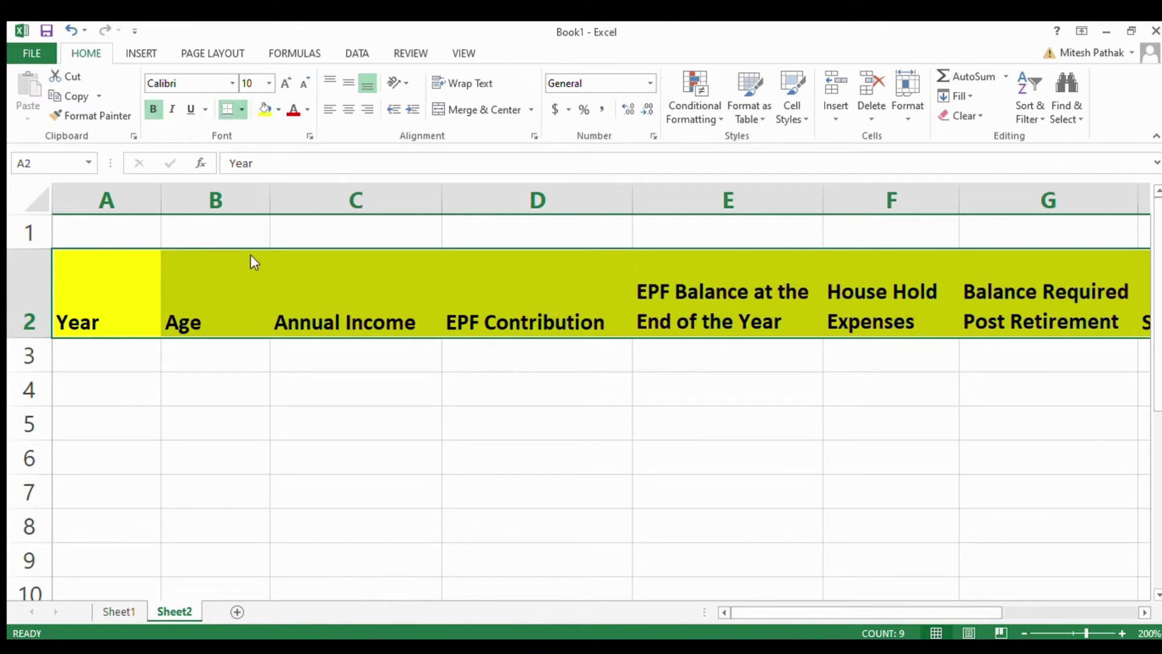
pyautogui.click(262, 365)
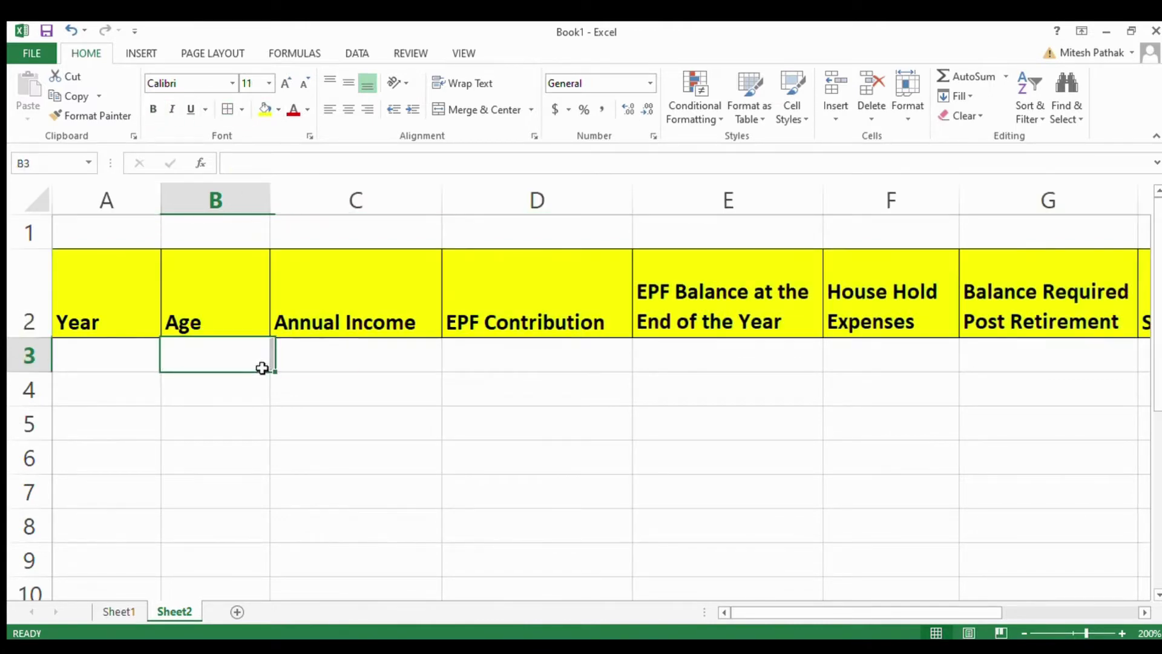
# Step: Center the headings in A2:I2 both horizontally and vertically
pyautogui.click(99, 297)
pyautogui.hotkey('shift', 'Right')
pyautogui.hotkey('shift', 'Right')
pyautogui.hotkey('shift', 'Right')
pyautogui.hotkey('shift', 'Right')
pyautogui.hotkey('shift', 'Right')
pyautogui.hotkey('shift', 'Right')
pyautogui.hotkey('shift', 'Right')
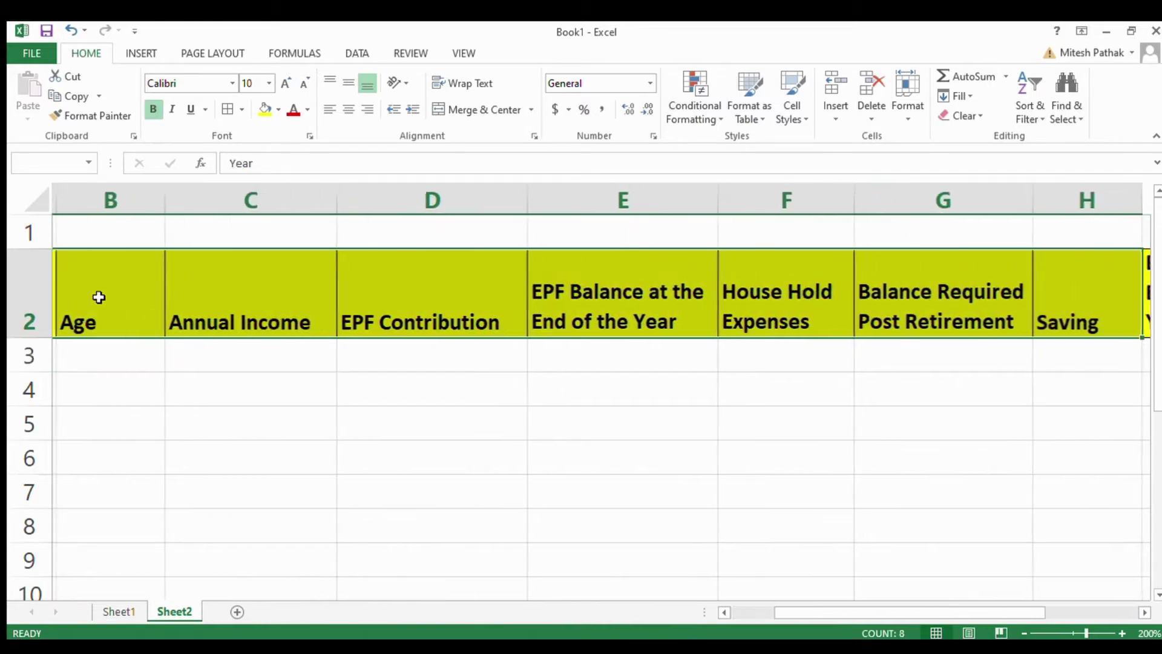
pyautogui.hotkey('shift', 'Right')
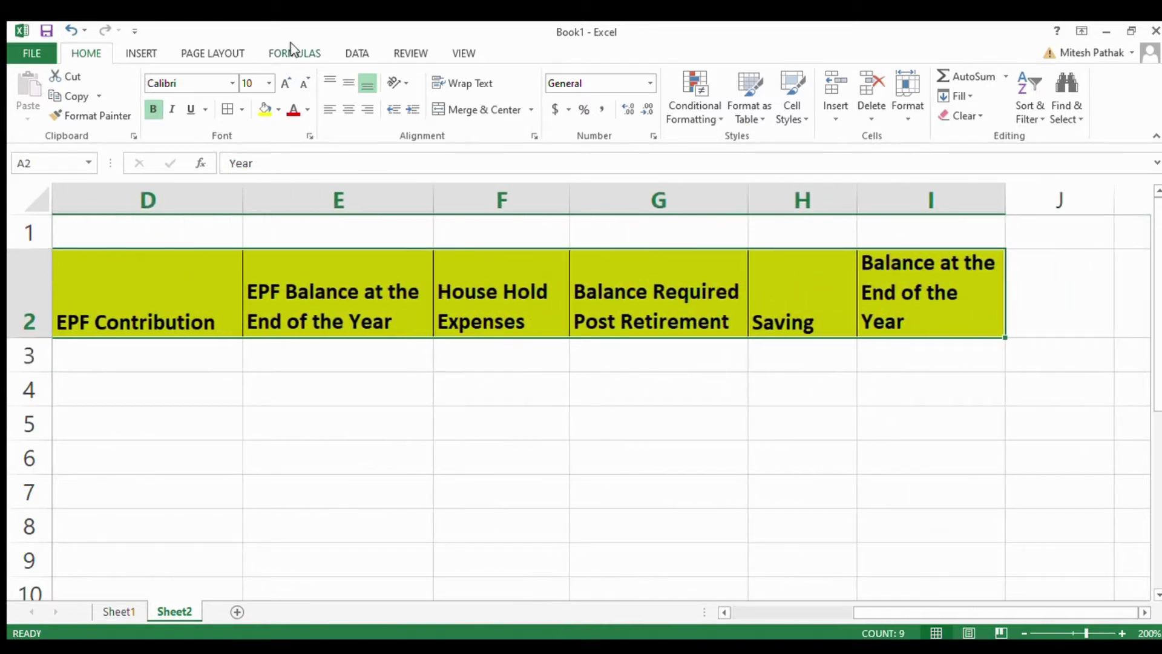
pyautogui.click(348, 110)
pyautogui.click(348, 83)
pyautogui.click(354, 326)
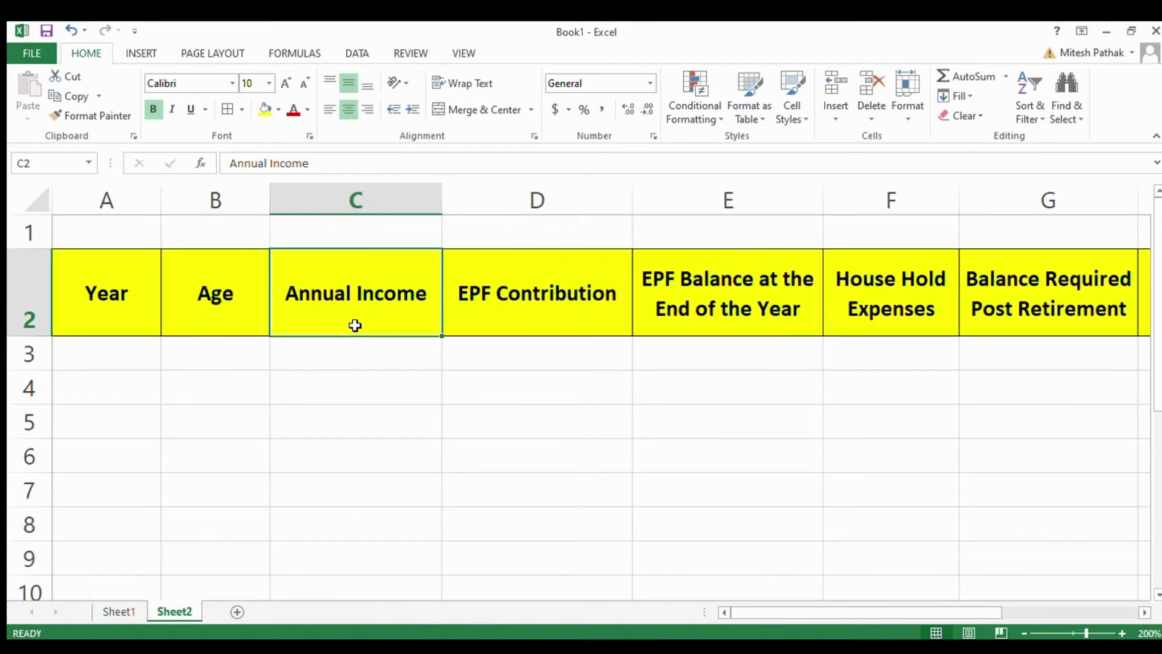
# Step: Fill in the first data row with year 2020 in A3, age 30 in B3 and annual income 300000 in C3
pyautogui.press('Left')
pyautogui.press('Left')
pyautogui.press('Down')
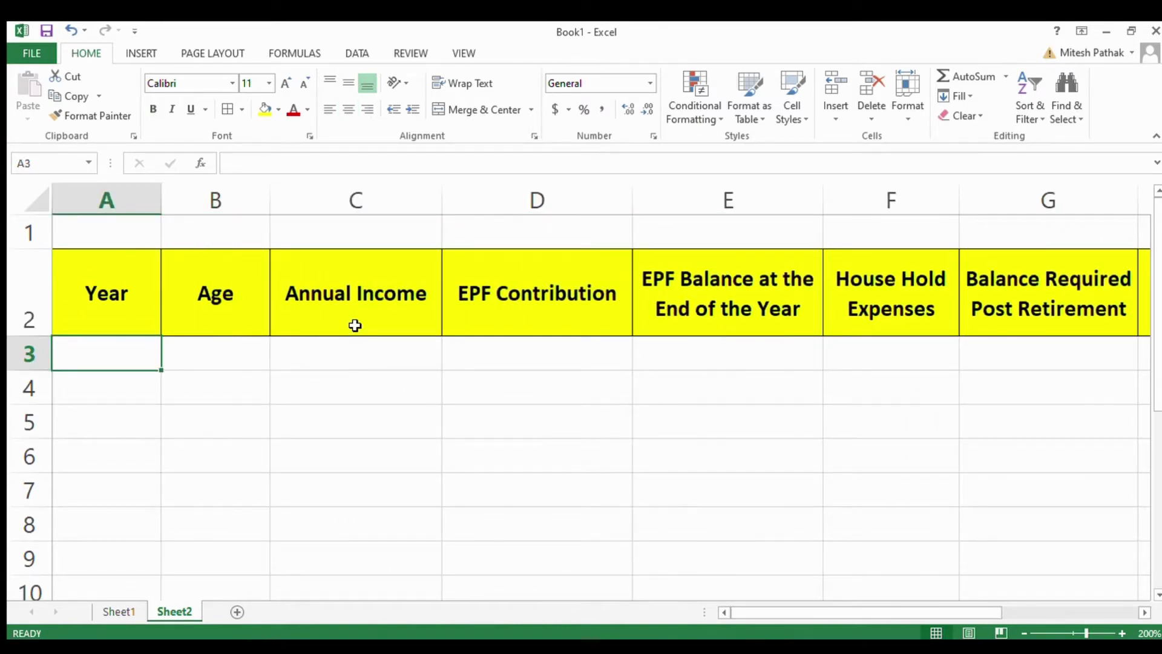
pyautogui.write('2020')
pyautogui.press('Tab')
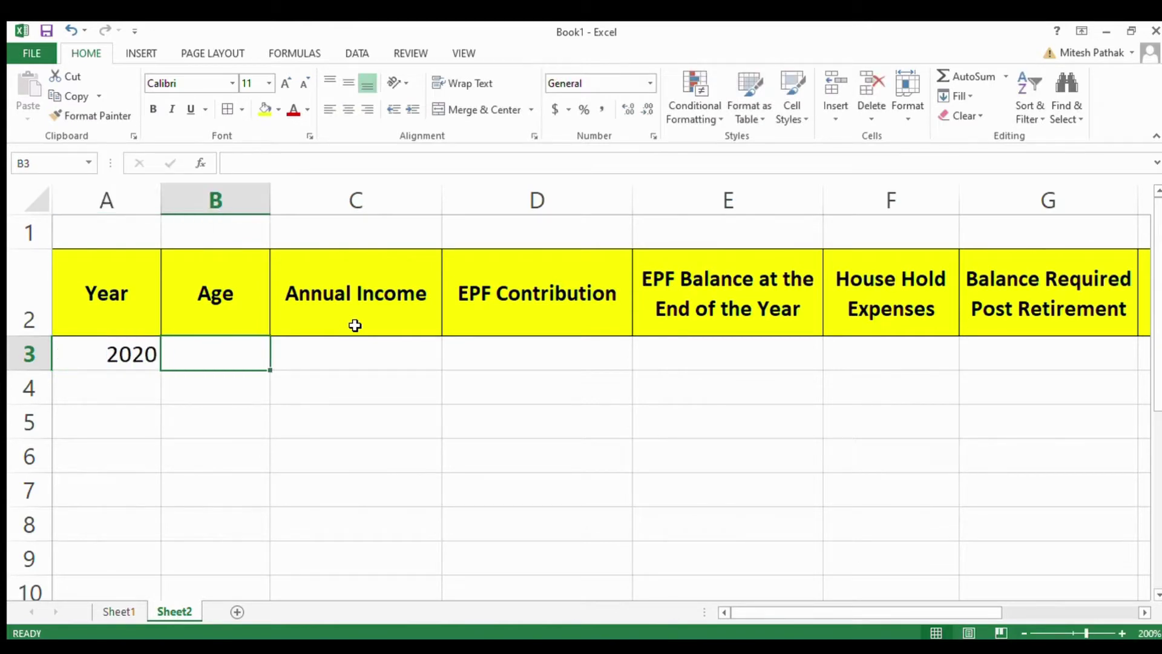
pyautogui.write('30')
pyautogui.press('Tab')
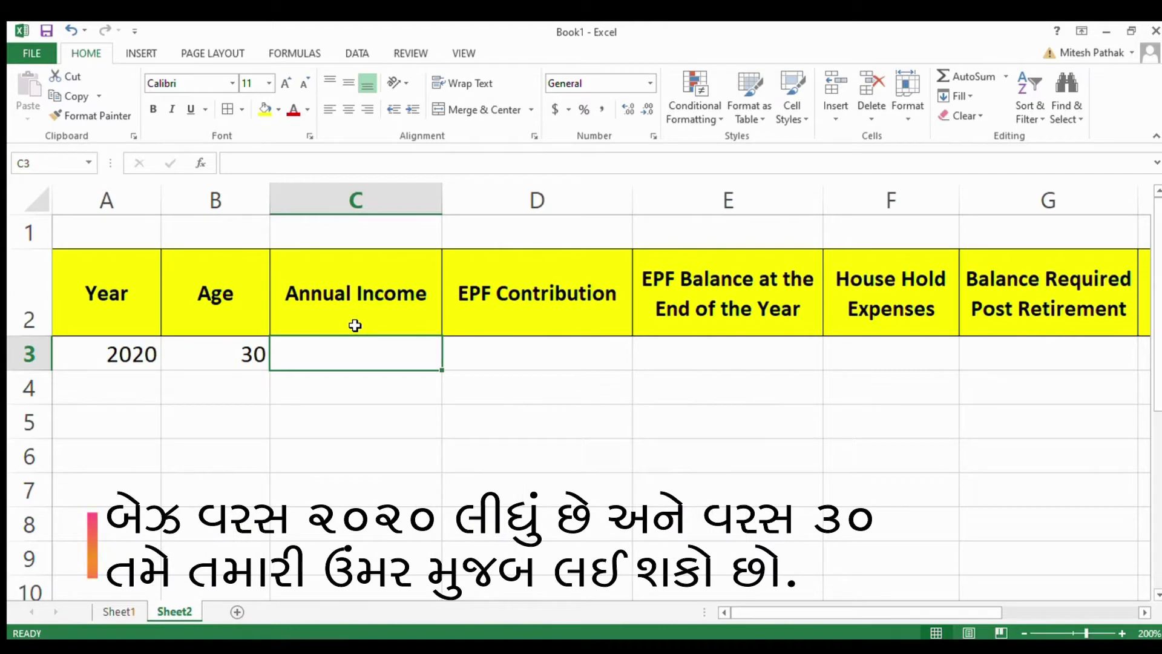
pyautogui.write('30')
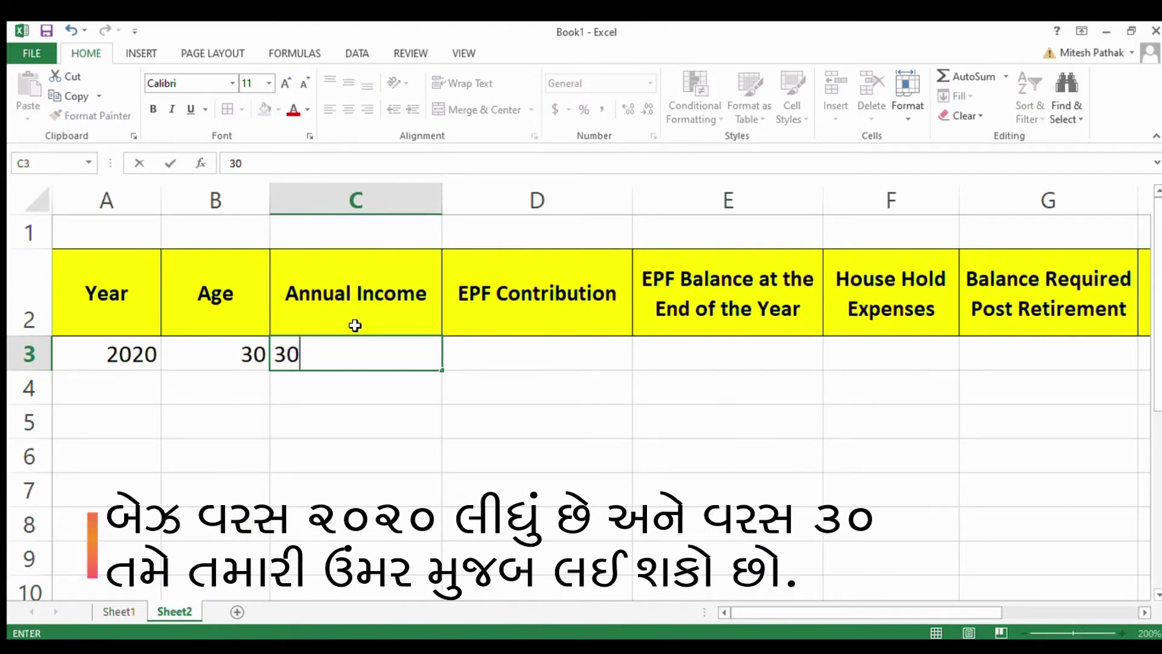
pyautogui.write('0000')
pyautogui.press('Tab')
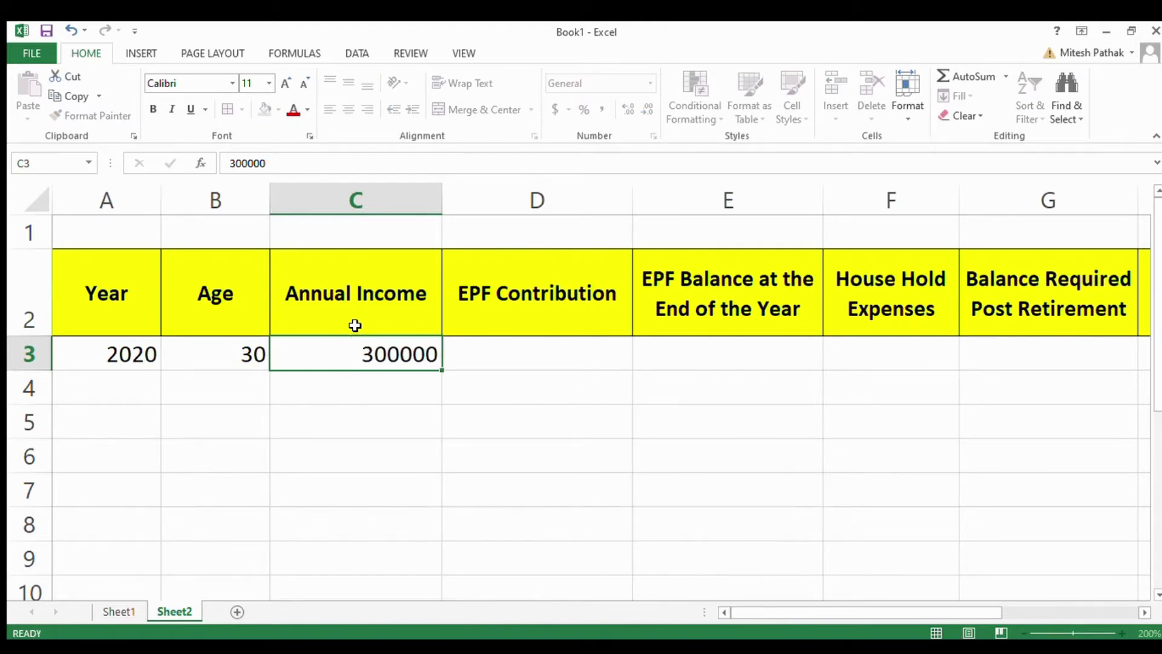
# Step: Enter the rate 6% in C1 above the Annual Income heading
pyautogui.press('Up')
pyautogui.press('Up')
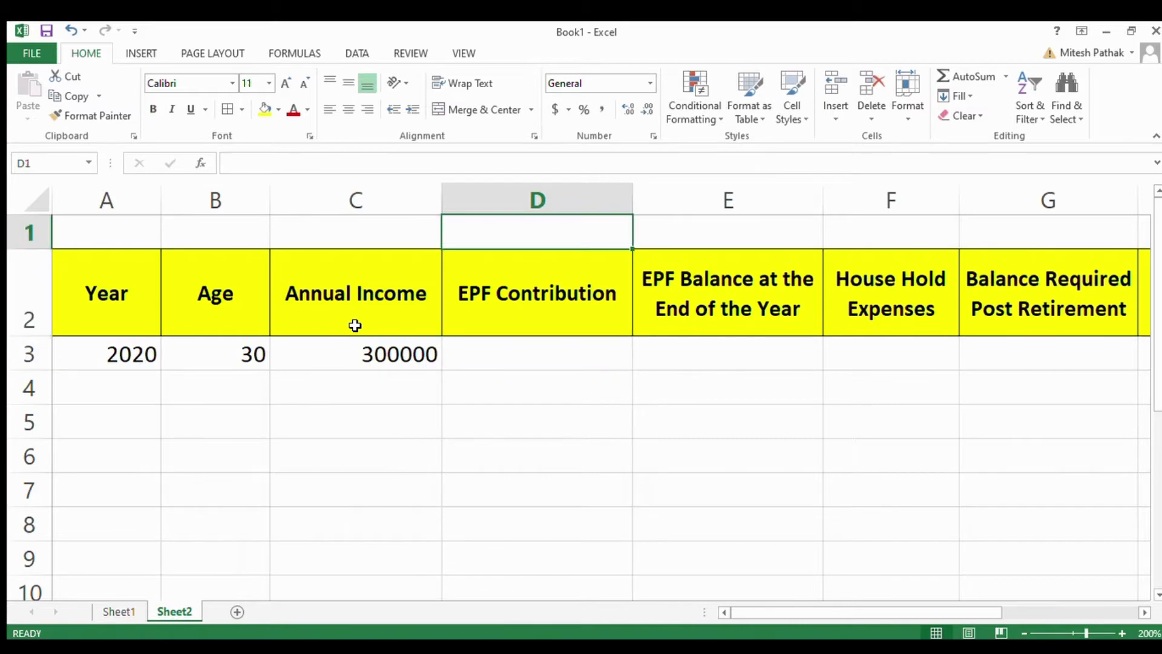
pyautogui.press('Left')
pyautogui.press('Left')
pyautogui.press('Right')
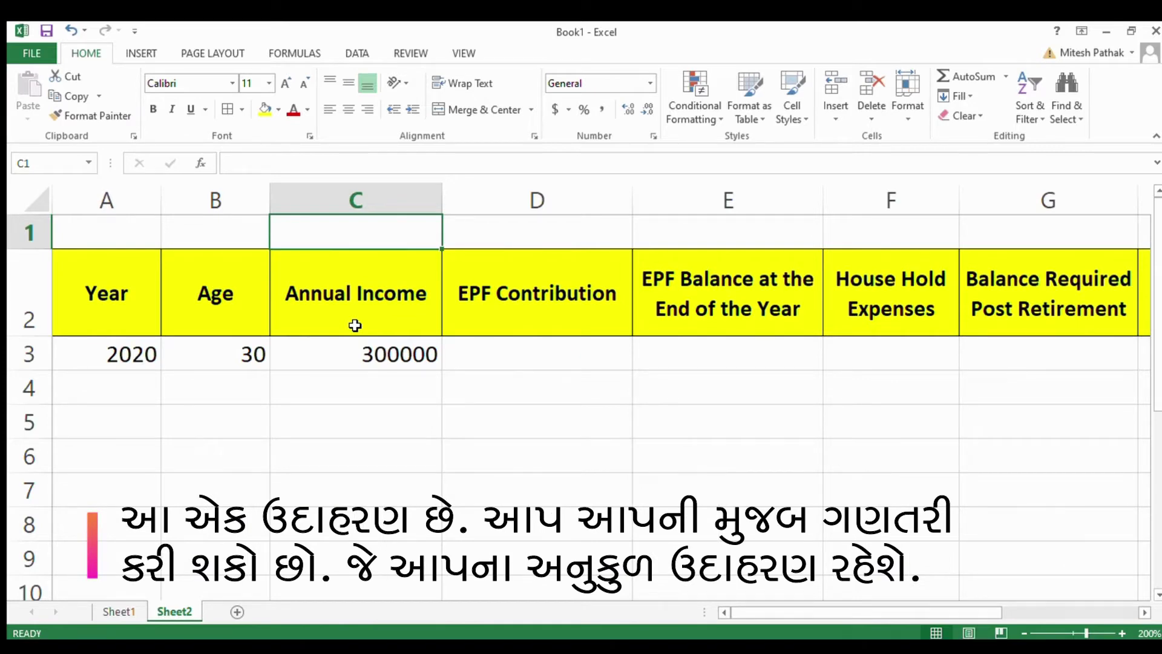
pyautogui.write('6%')
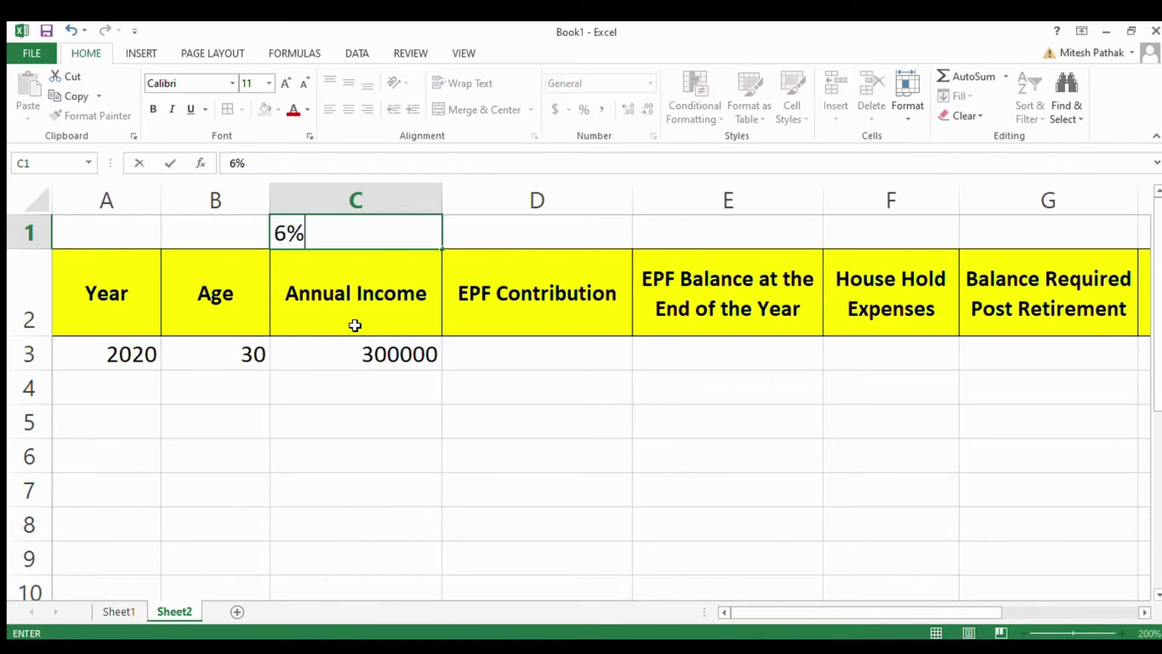
pyautogui.press('Tab')
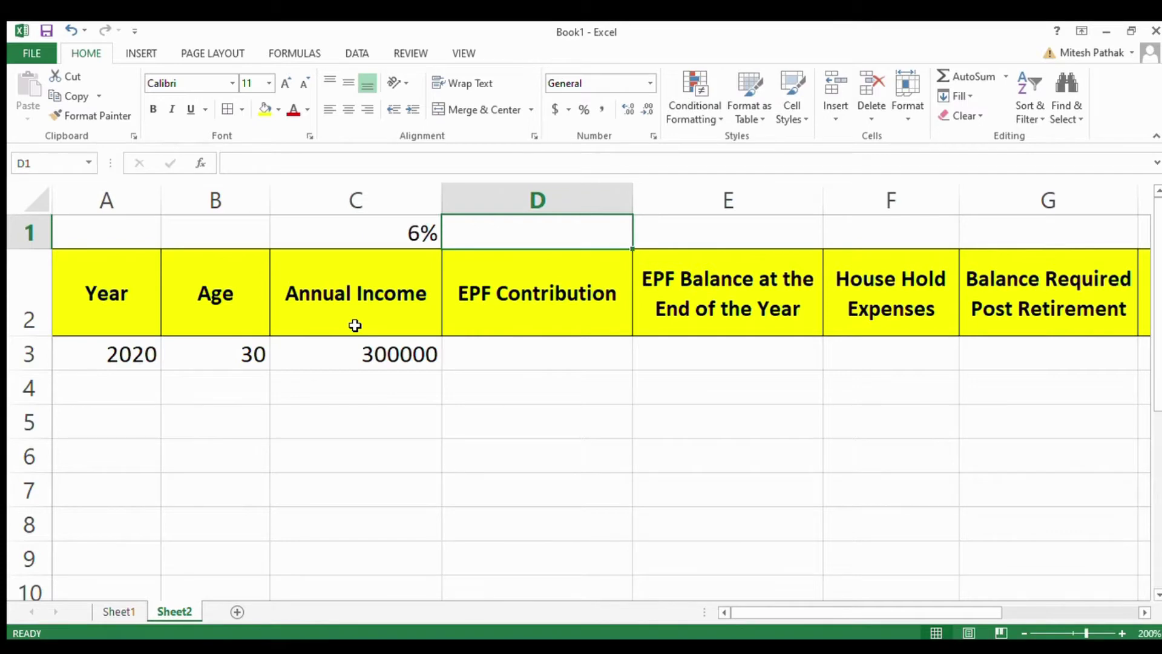
# Step: Enter 12% in D1 above EPF Contribution and 8.5% in E1 above the EPF balance heading
pyautogui.write('12')
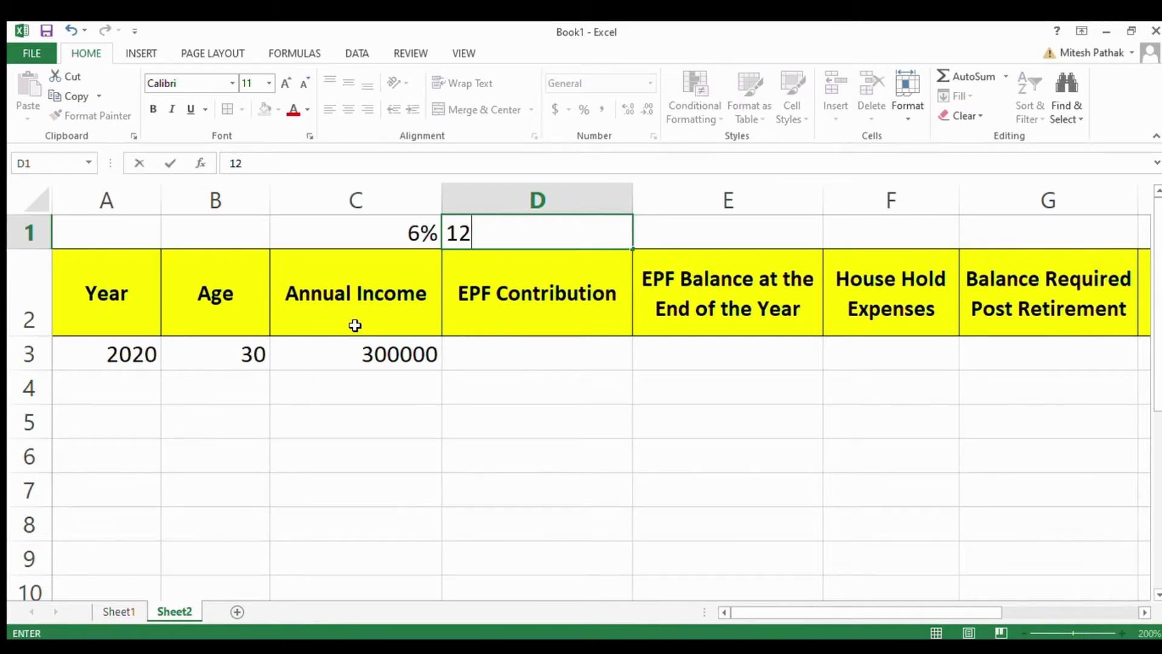
pyautogui.write('%')
pyautogui.press('Tab')
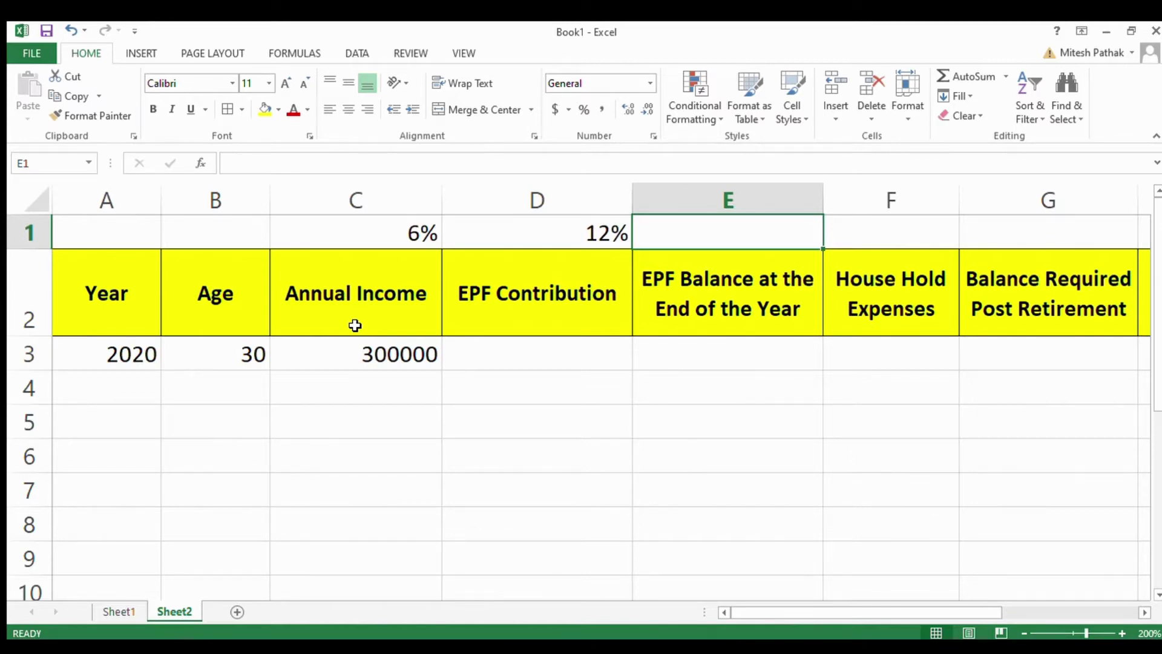
pyautogui.write('8.5%')
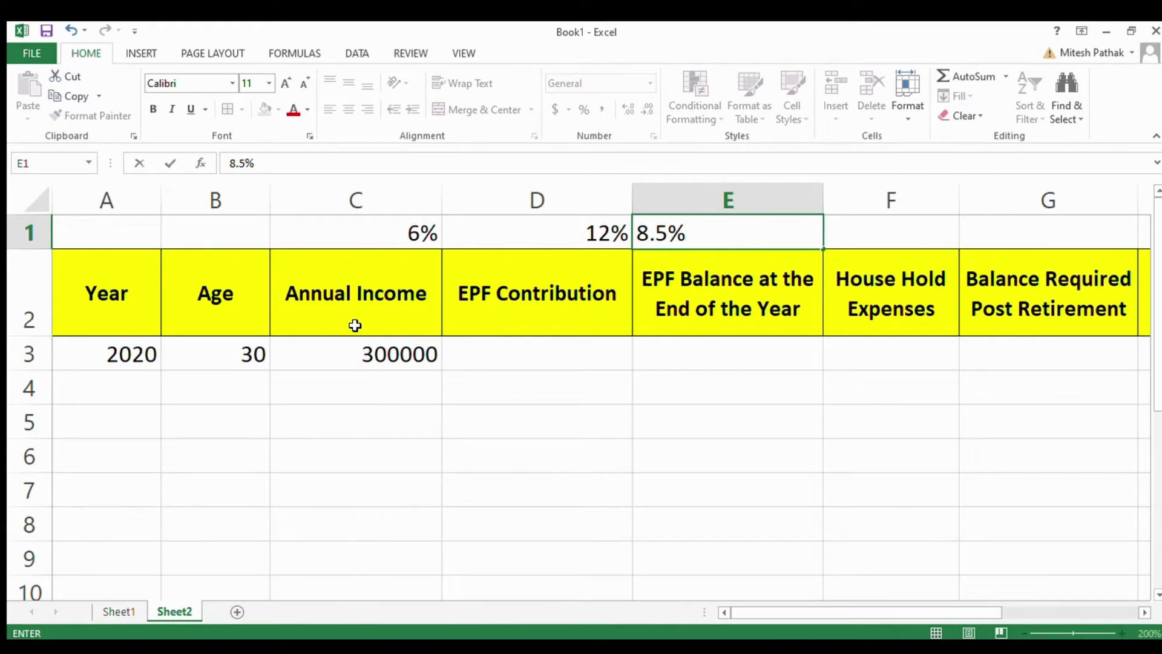
pyautogui.press('Tab')
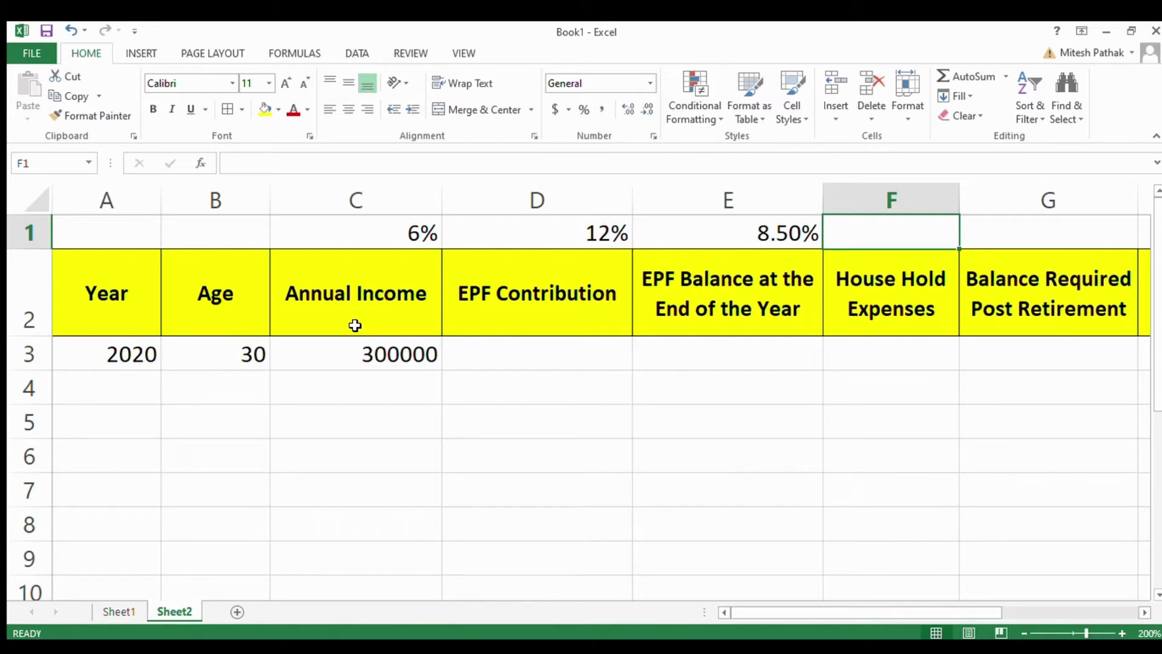
# Step: Enter 55% in F1 above House Hold Expenses and 7% in G1 above Balance Required Post Retirement
pyautogui.write('55%')
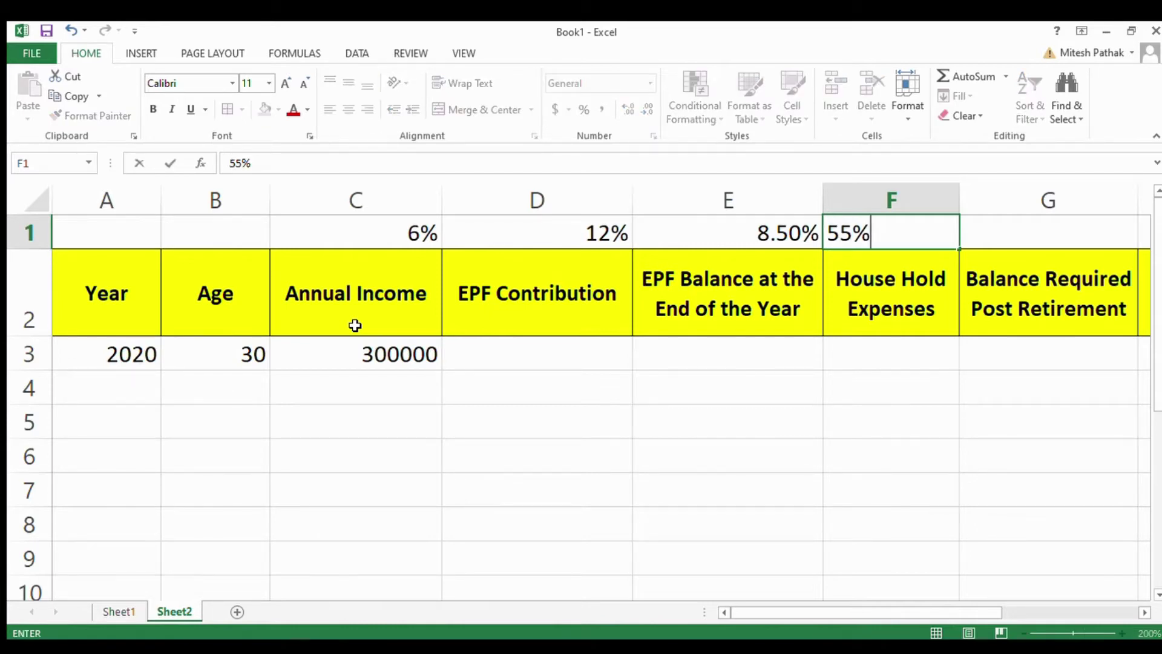
pyautogui.press('Tab')
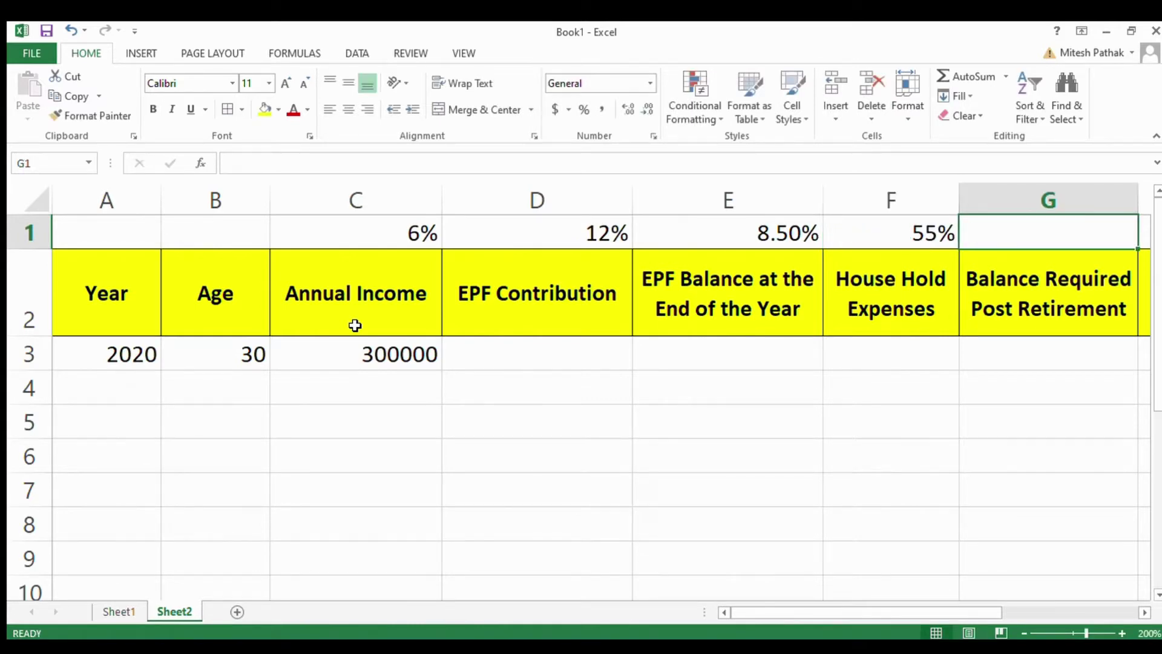
pyautogui.press('Tab')
pyautogui.press('Left')
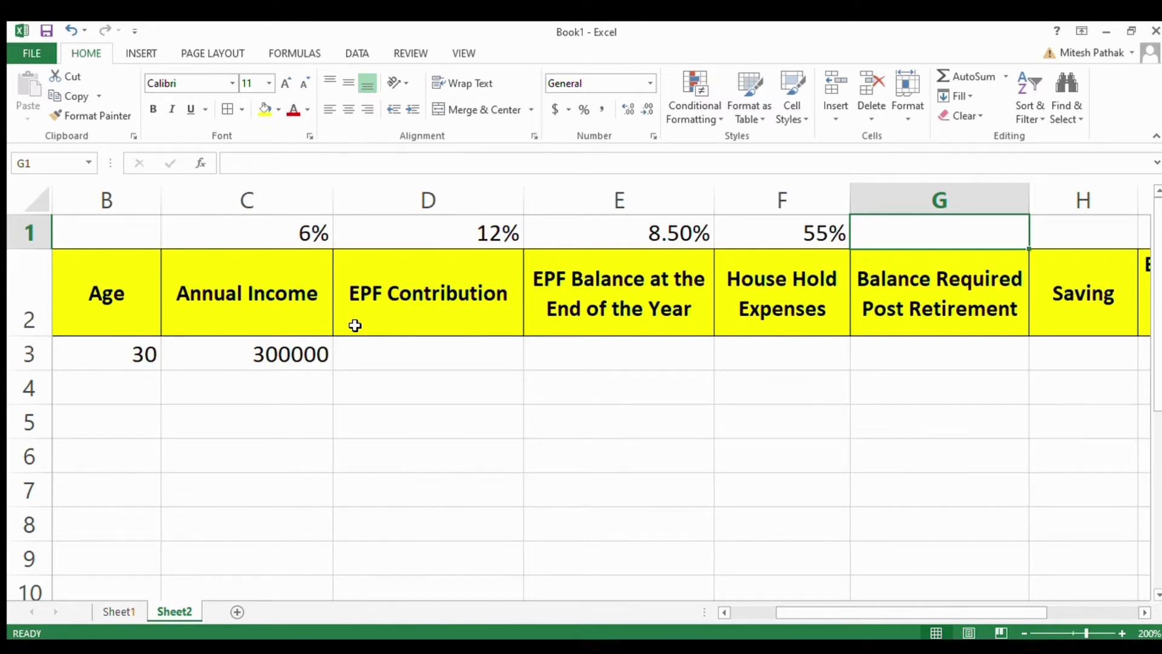
pyautogui.write('7%')
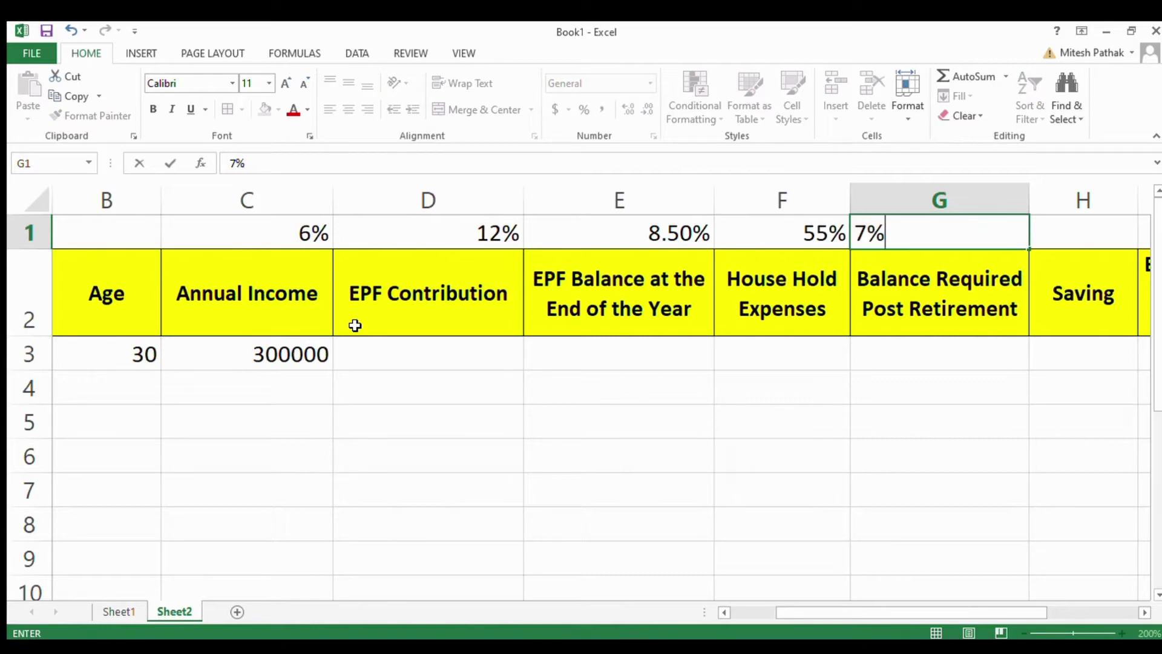
pyautogui.press('Tab')
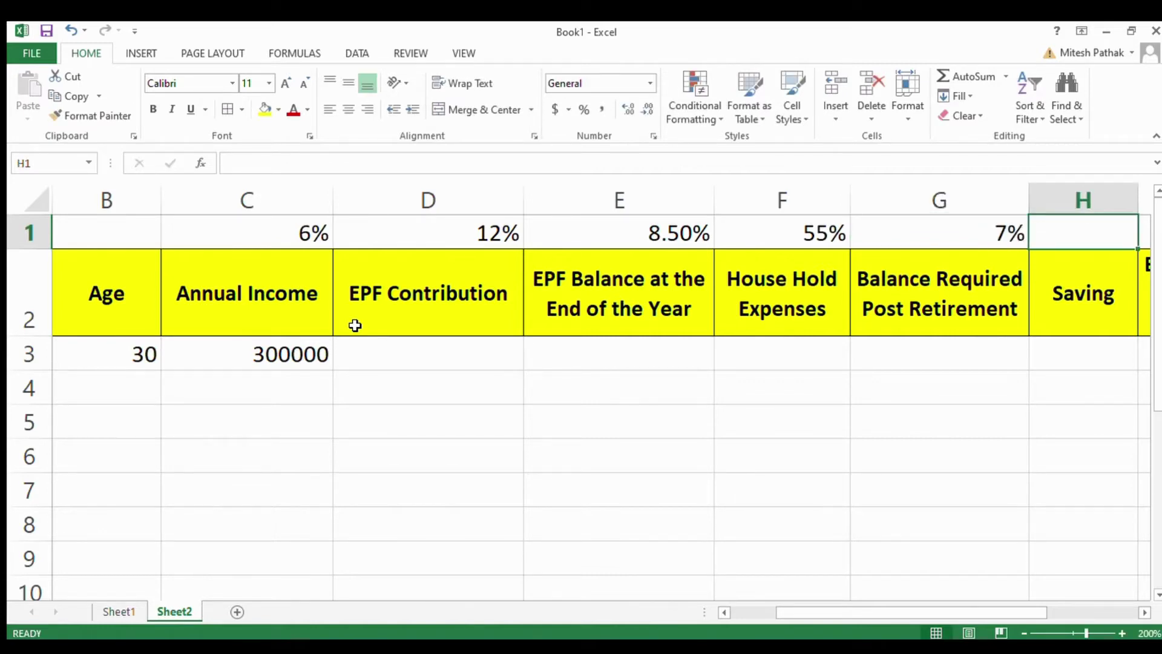
# Step: Enter the rate 7% in H1 above the Saving heading
pyautogui.write('7%')
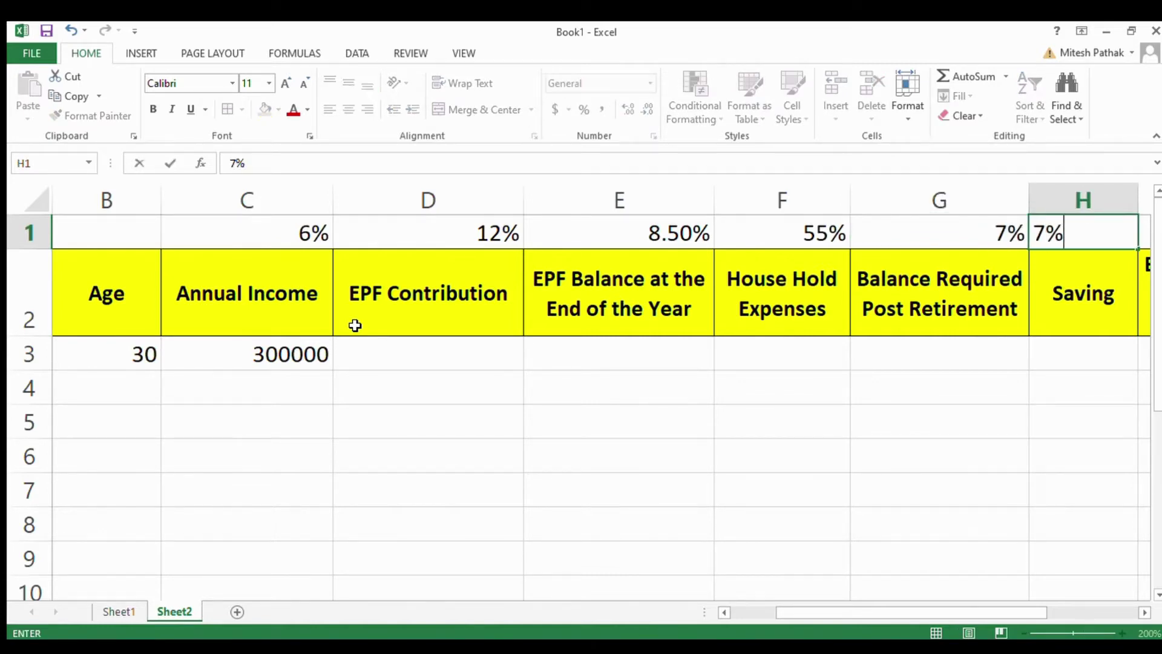
pyautogui.press('Return')
pyautogui.press('Up')
pyautogui.press('Right')
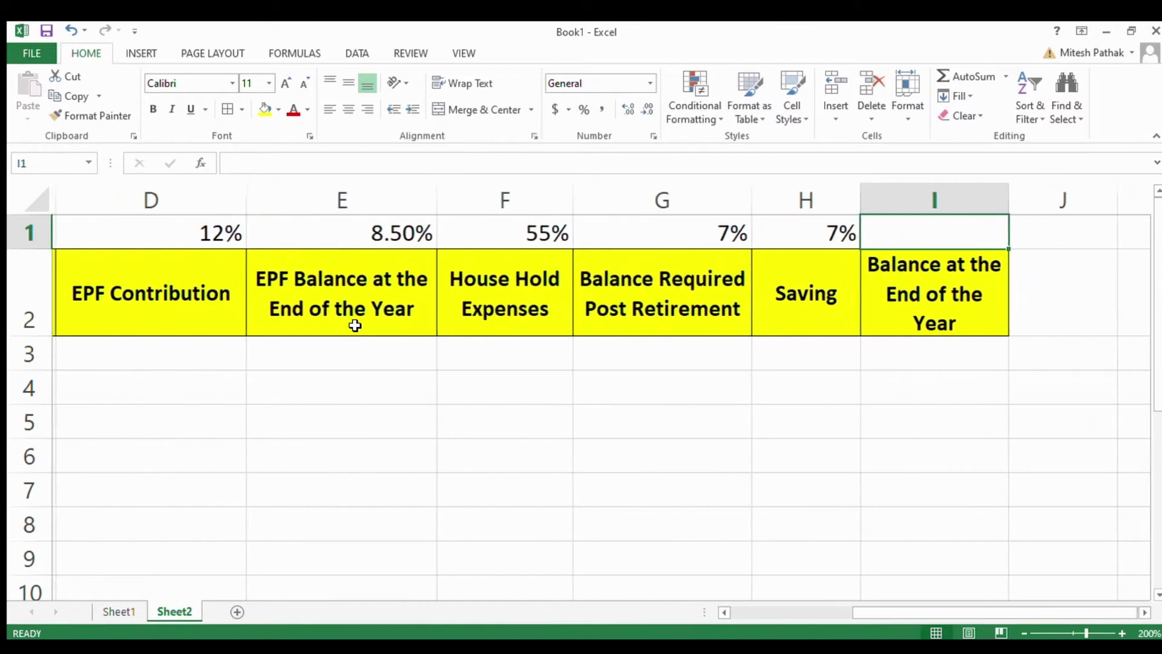
pyautogui.press('Left')
pyautogui.press('Right')
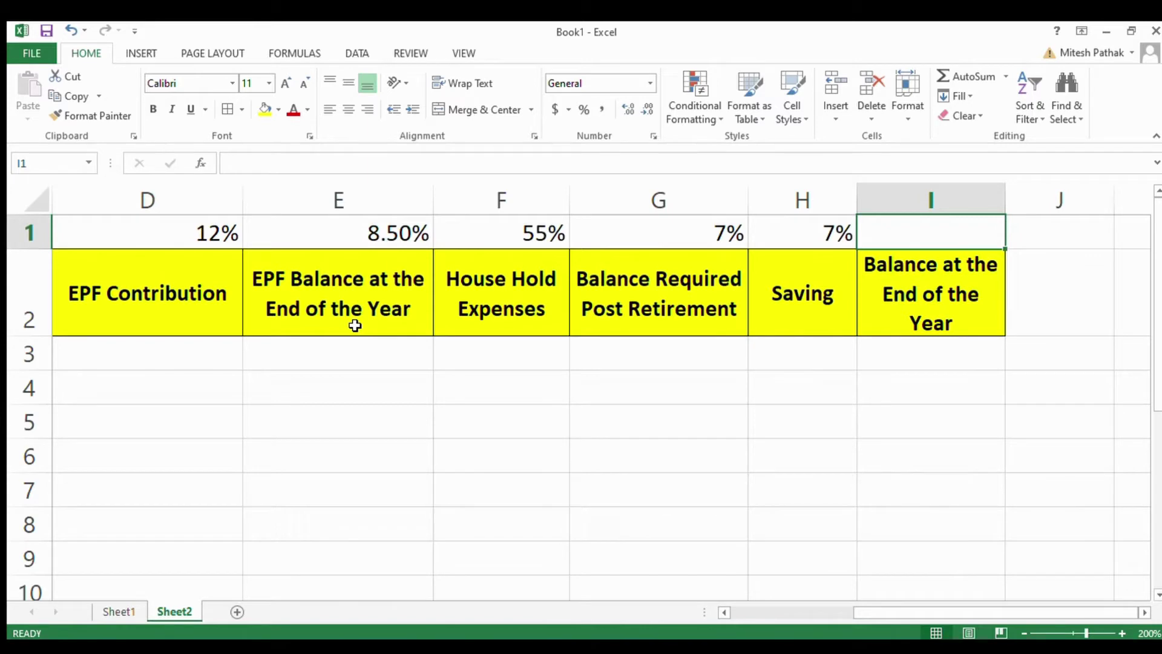
# Step: Extend the heading in F2 to read "House Hold Expenses - 55%"
pyautogui.press('Left')
pyautogui.press('Left')
pyautogui.press('Left')
pyautogui.press('Down')
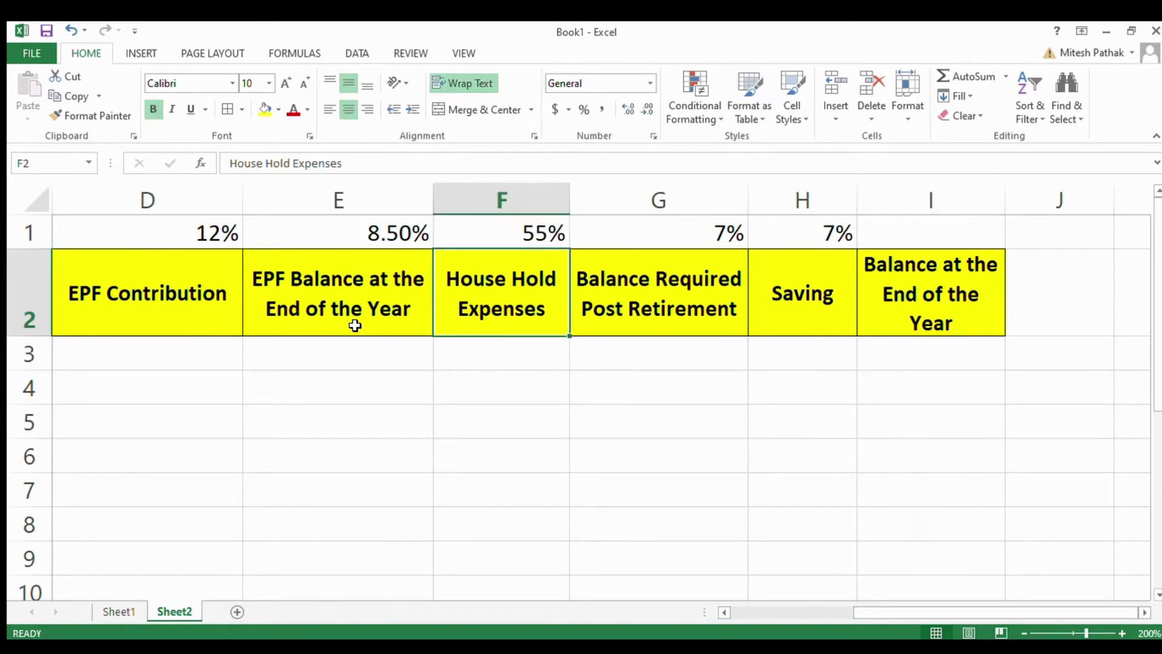
pyautogui.press('F2')
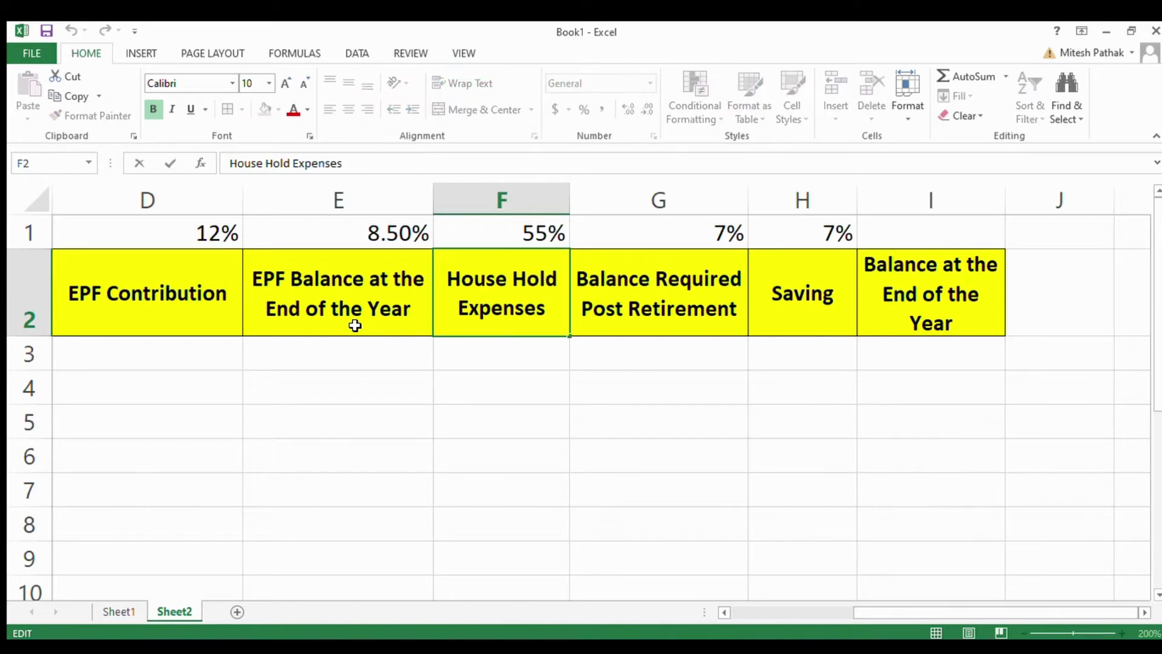
pyautogui.write('-')
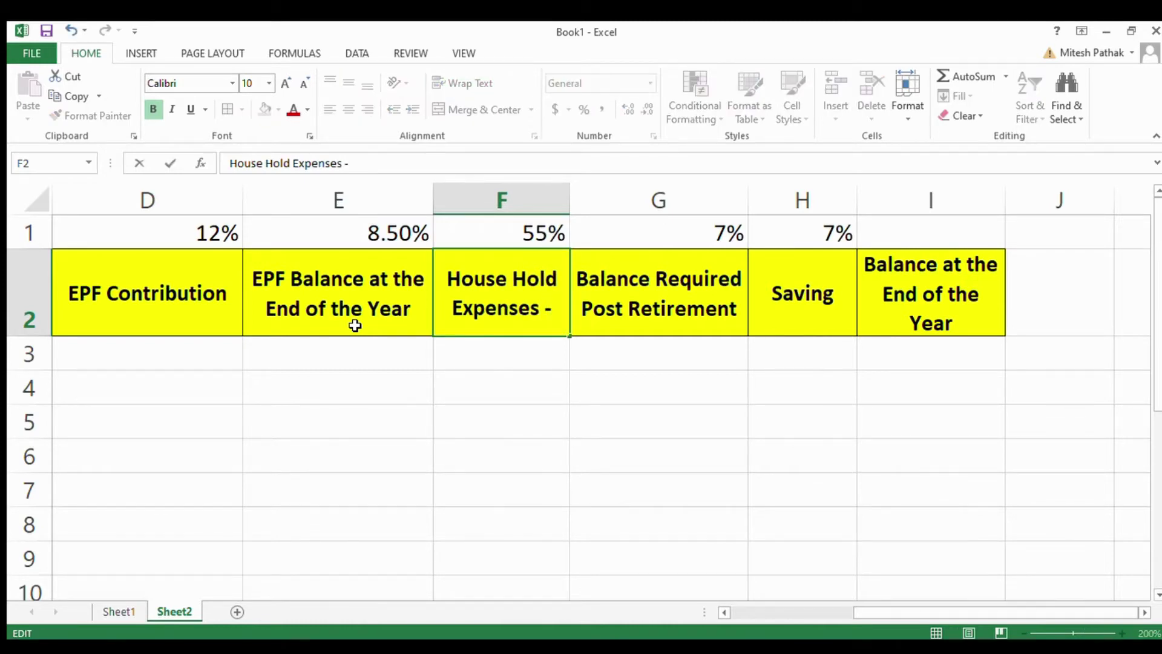
pyautogui.write(' 55%')
pyautogui.press('Return')
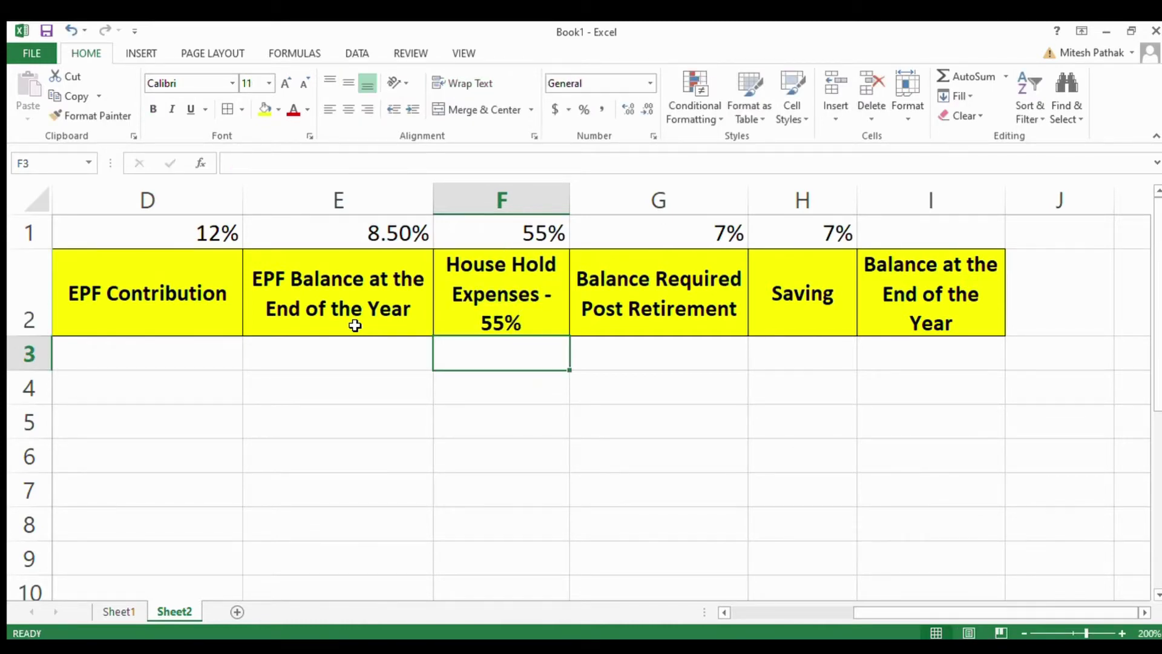
# Step: Change the rate in F1 above the House Hold Expenses heading to 5%
pyautogui.press('Up')
pyautogui.press('Up')
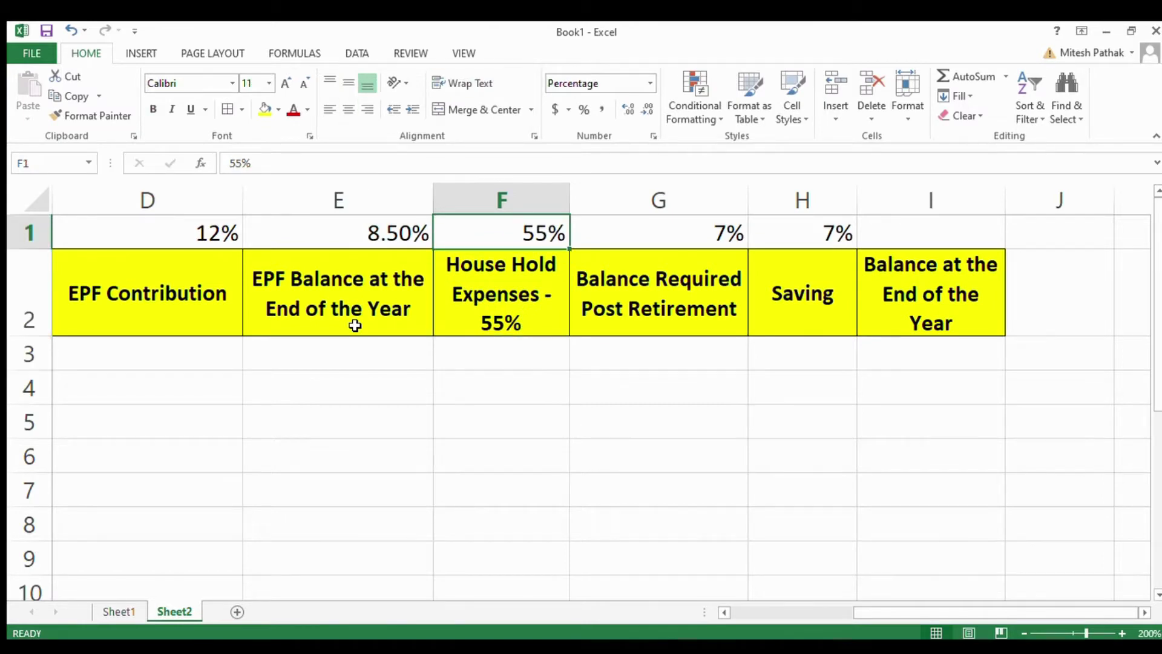
pyautogui.write('5')
pyautogui.press('Return')
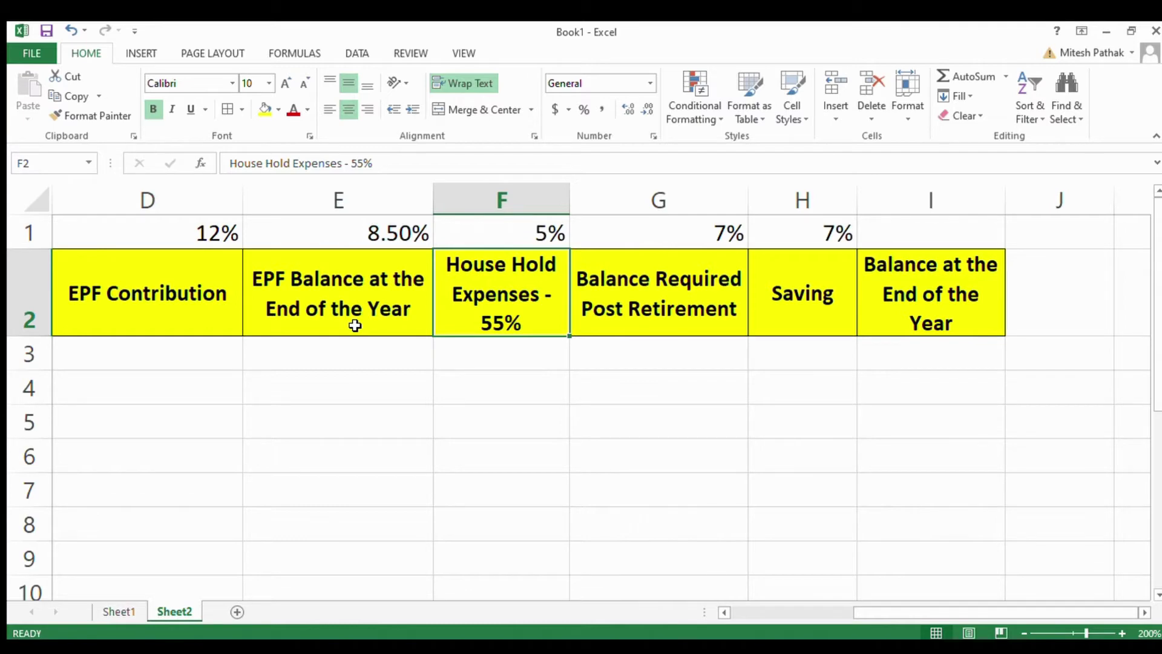
# Step: Calculate the first EPF Contribution in D3 with the formula =C3*$D$1
pyautogui.press('Left')
pyautogui.press('Home')
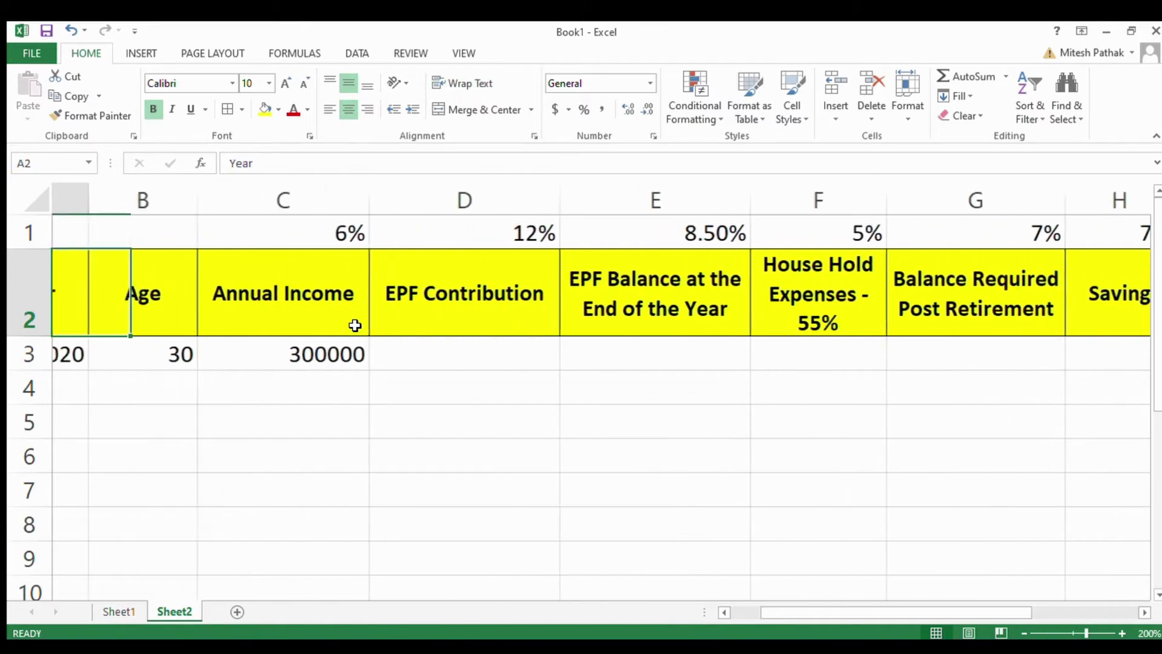
pyautogui.press('Down')
pyautogui.press('Right')
pyautogui.press('Right')
pyautogui.press('Right')
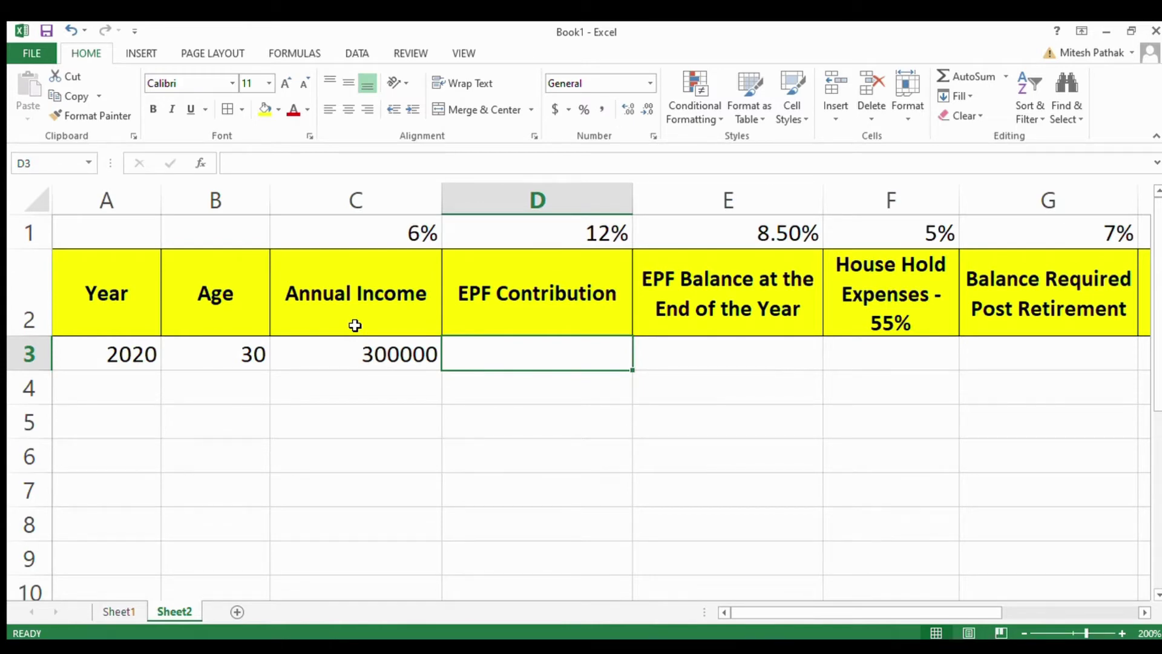
pyautogui.write('=')
pyautogui.press('Left')
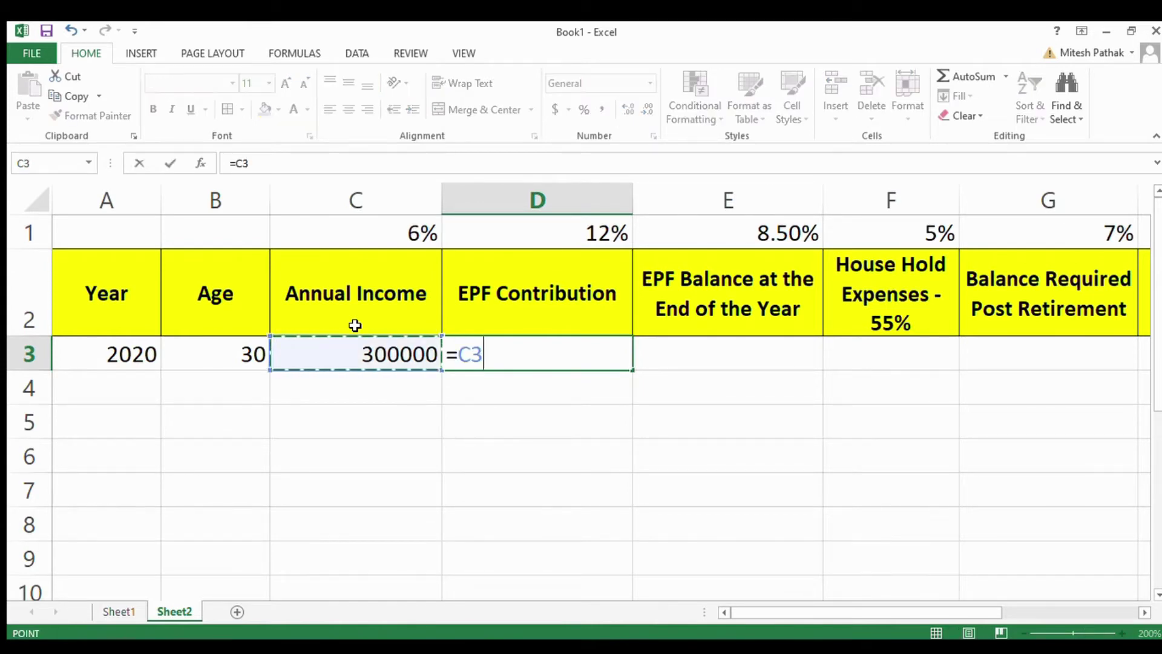
pyautogui.write('*')
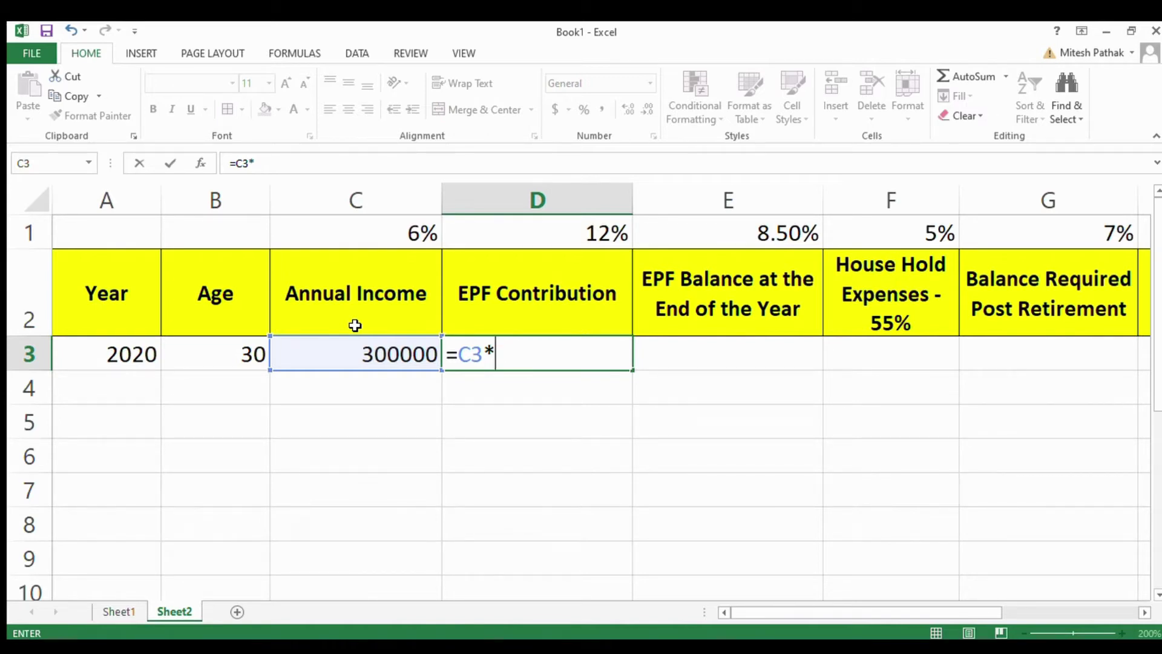
pyautogui.write('$D$3')
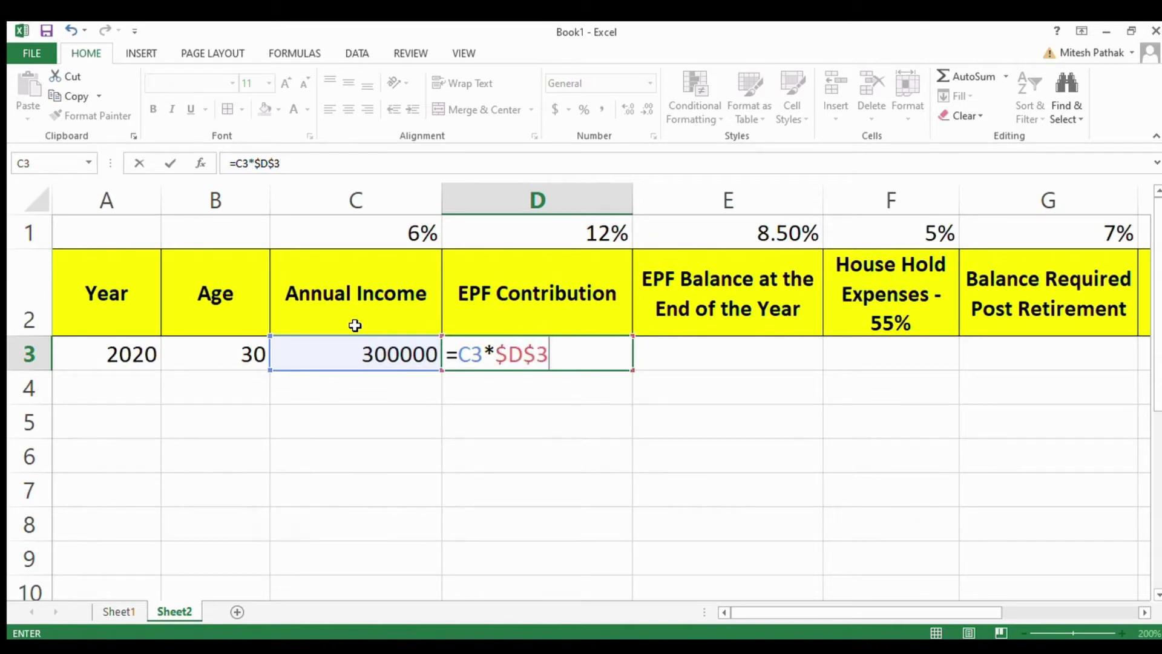
pyautogui.press('BackSpace')
pyautogui.write('1')
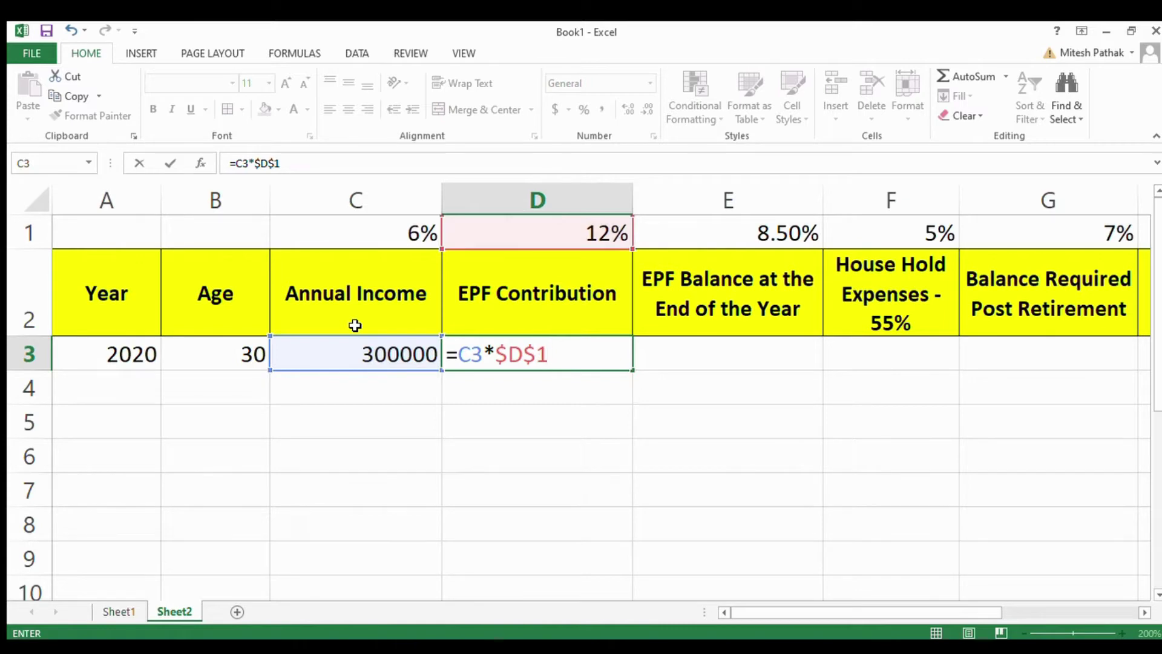
pyautogui.press('Return')
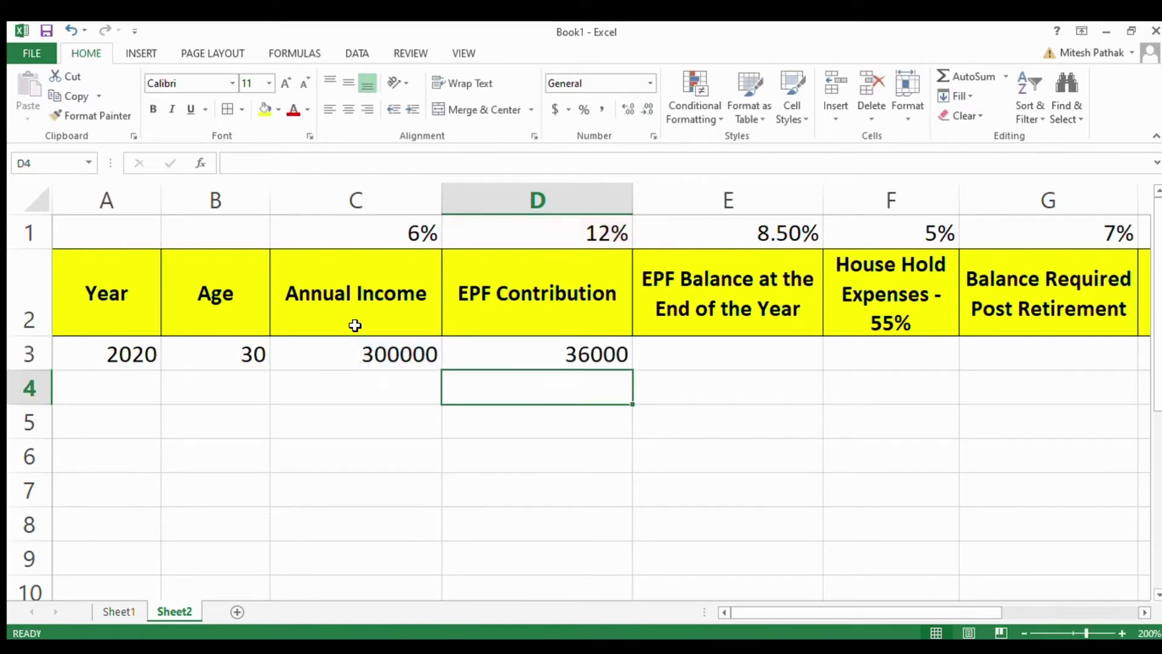
# Step: Calculate the EPF balance at the end of the first year in E3 with the formula =D3*(1+$E$1)
pyautogui.press('Up')
pyautogui.press('Left')
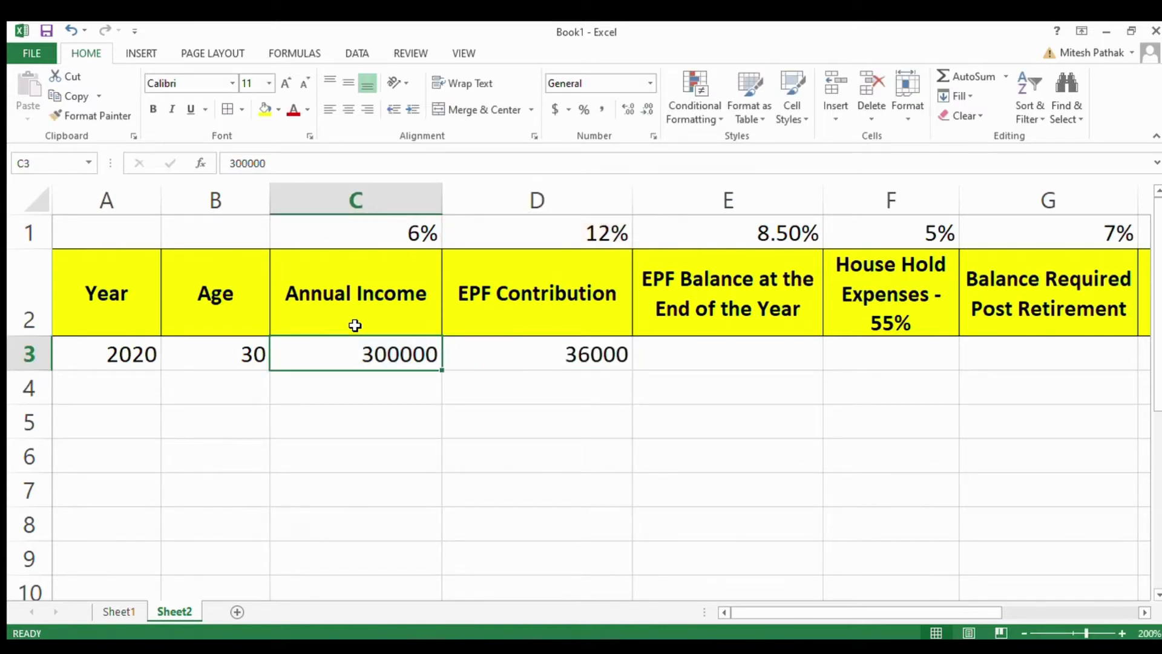
pyautogui.press('Right')
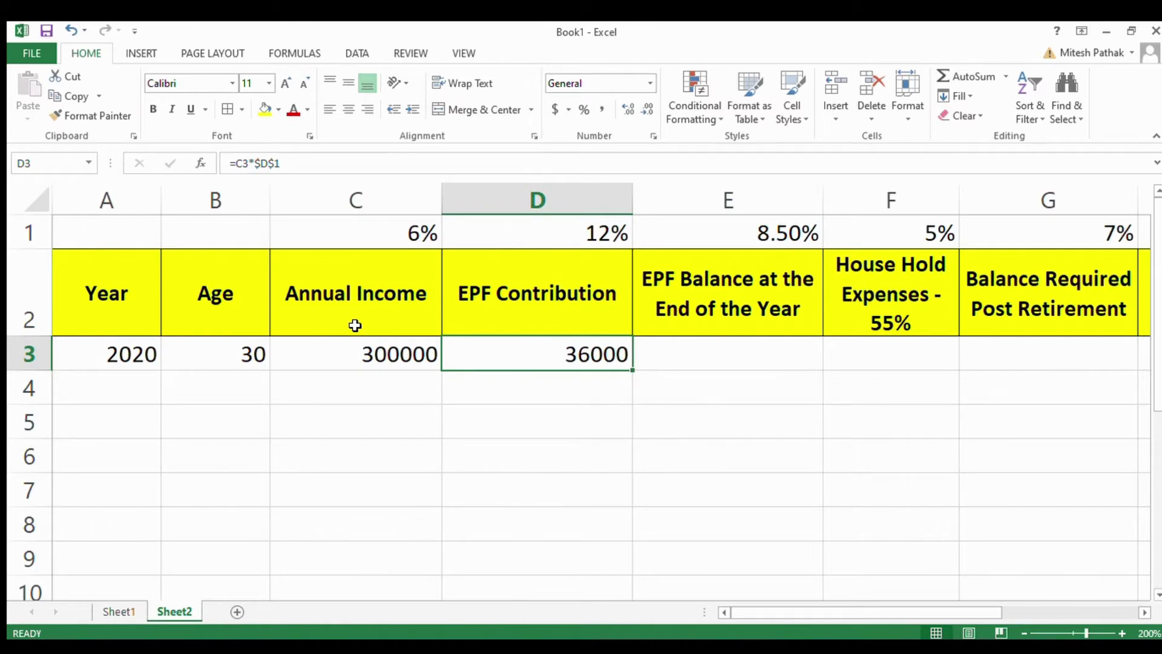
pyautogui.press('Right')
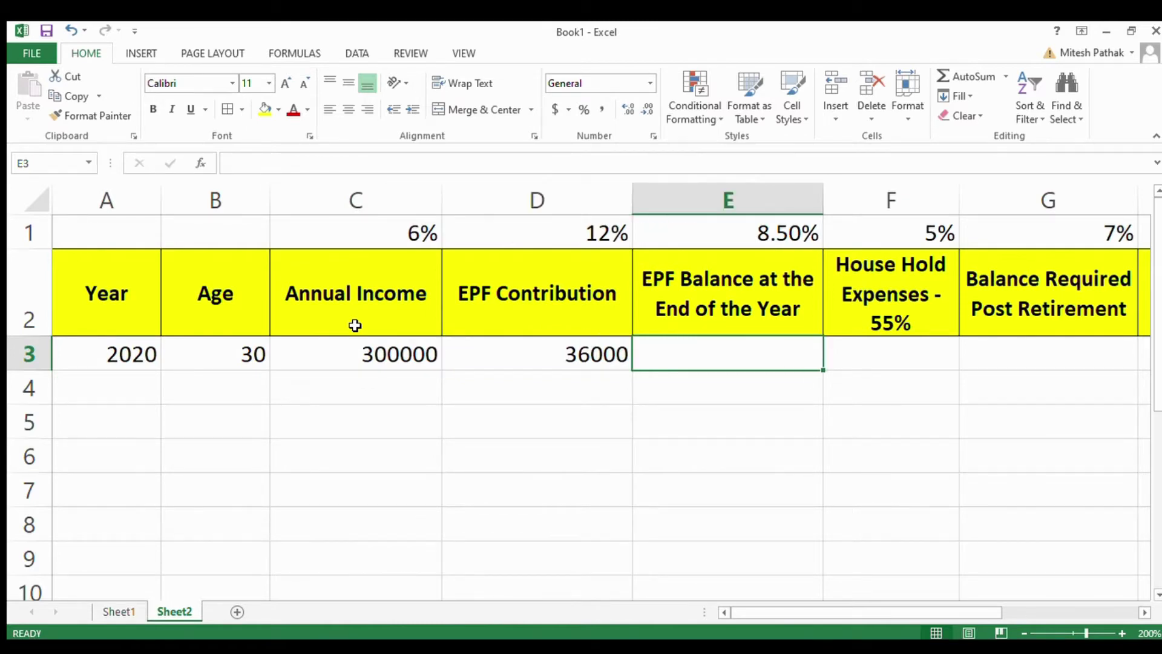
pyautogui.write('=')
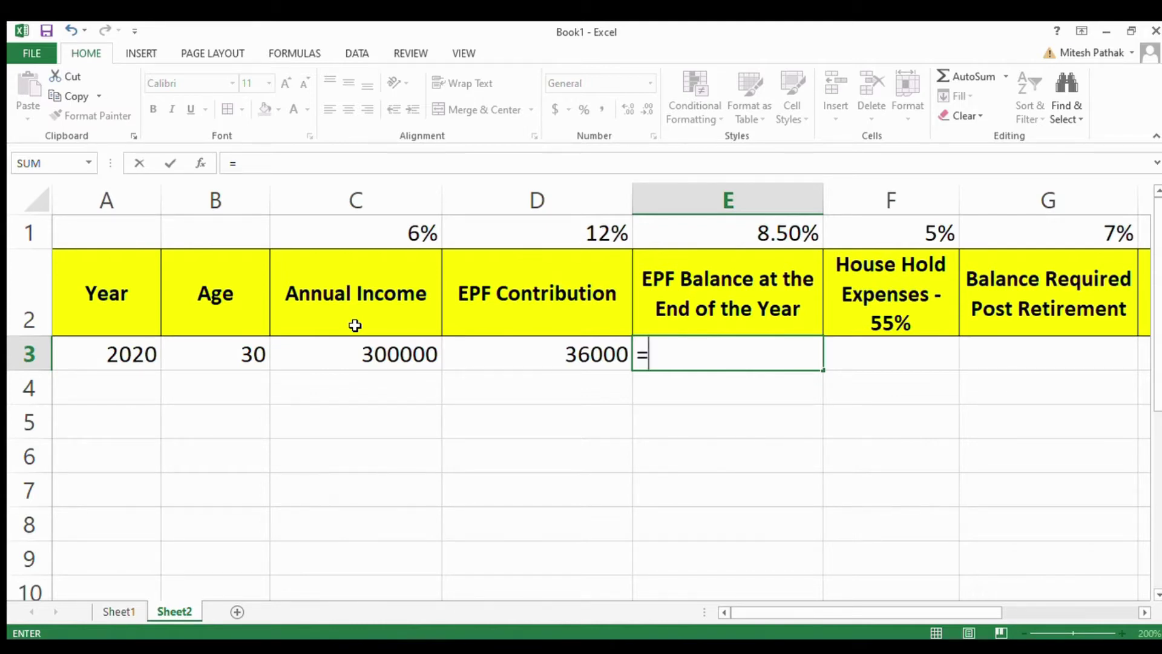
pyautogui.press('Left')
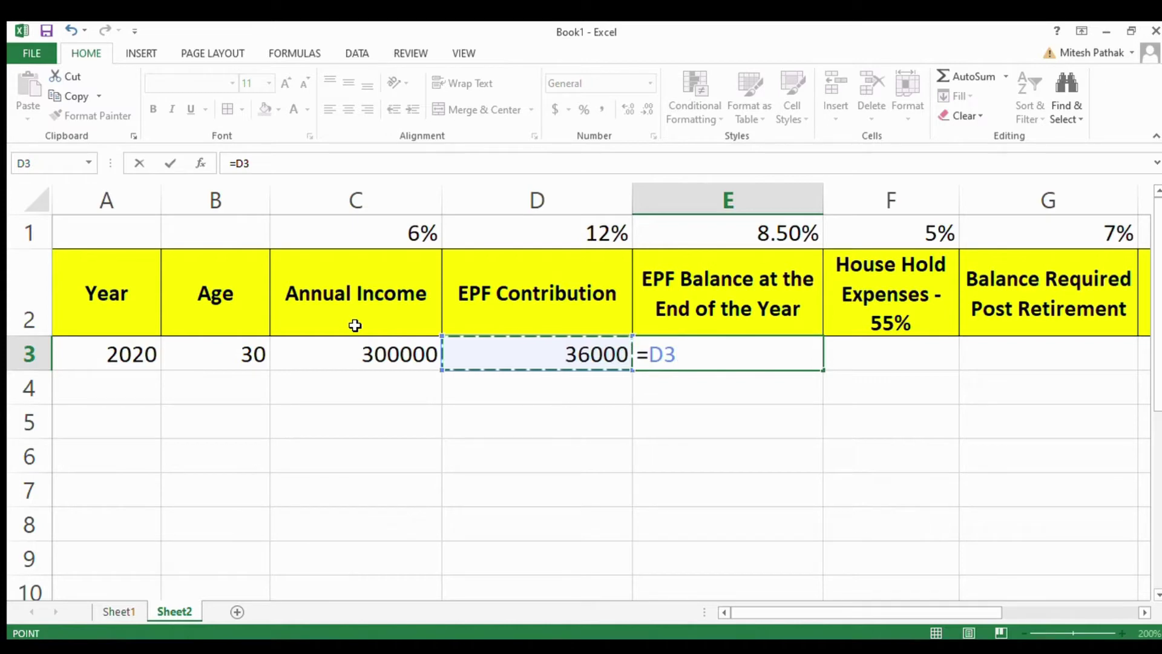
pyautogui.write('*(')
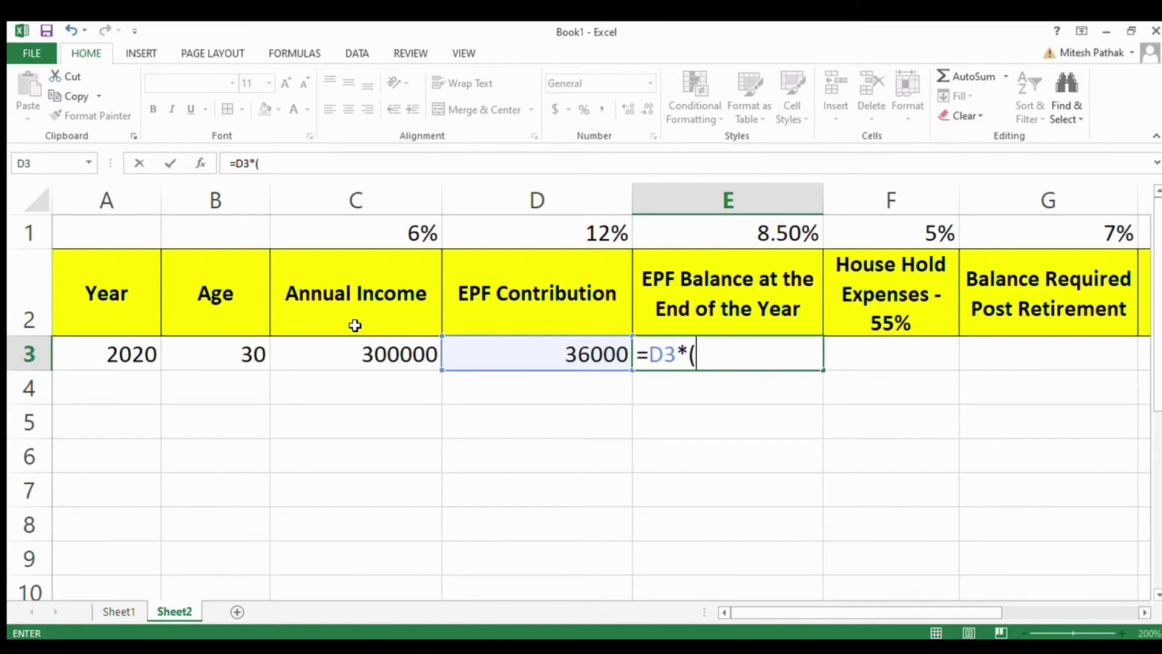
pyautogui.write('1+')
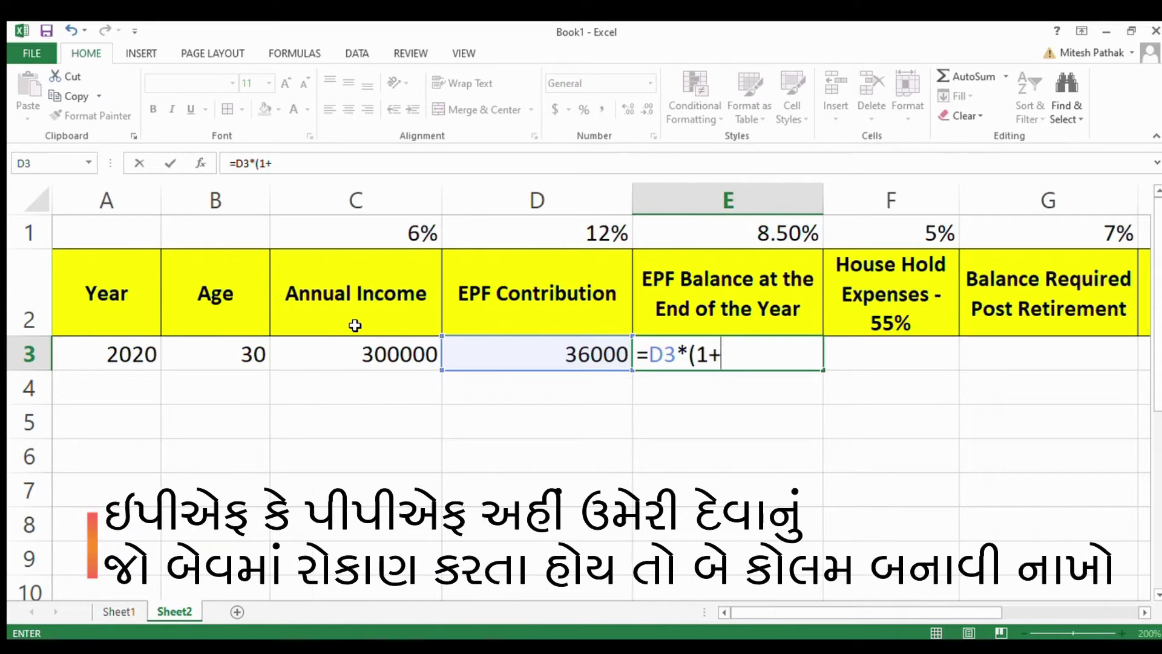
pyautogui.write('$')
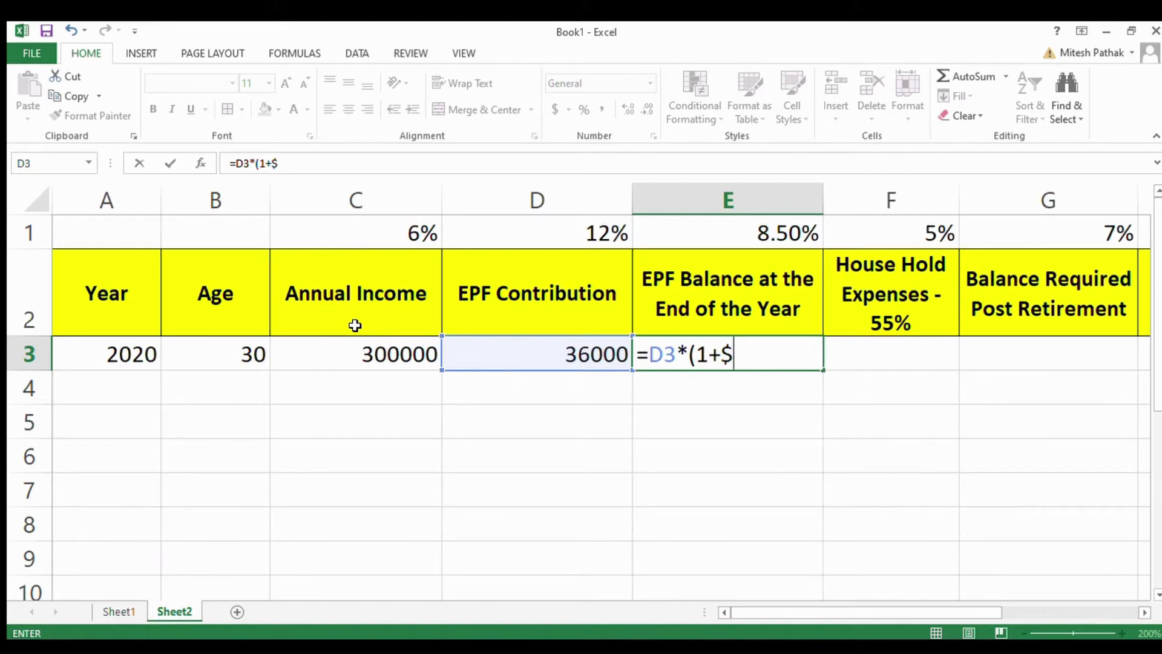
pyautogui.write('E$1)')
pyautogui.press('Return')
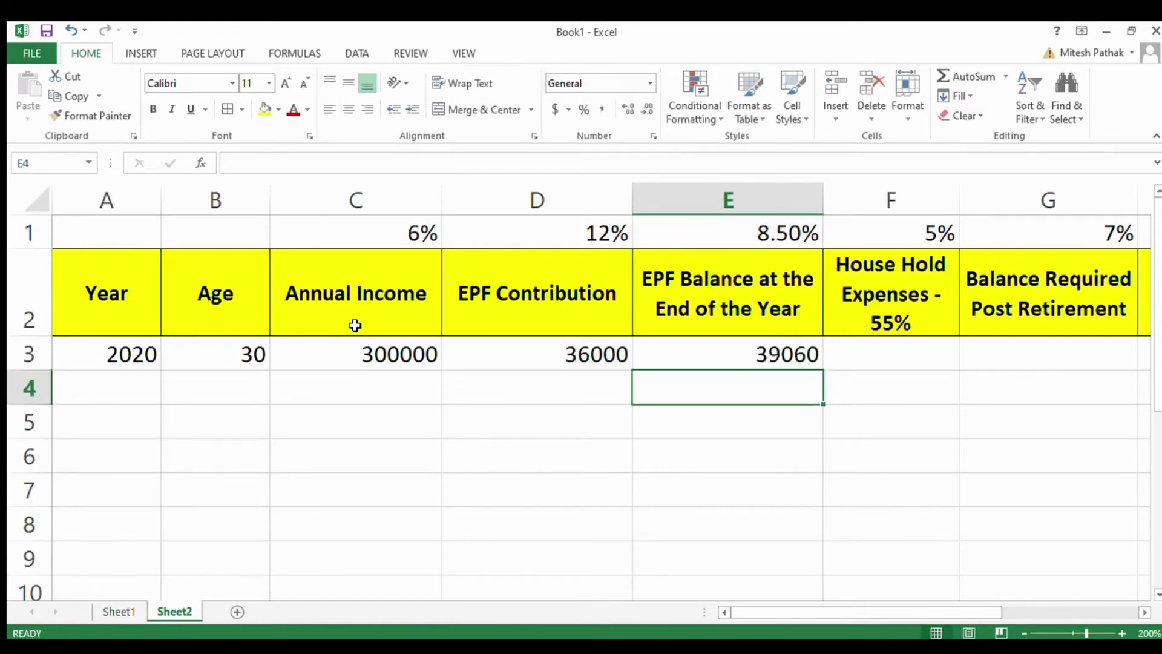
# Step: Calculate the first House Hold Expenses amount in F3 with the formula =C3*55%
pyautogui.press('Up')
pyautogui.press('Left')
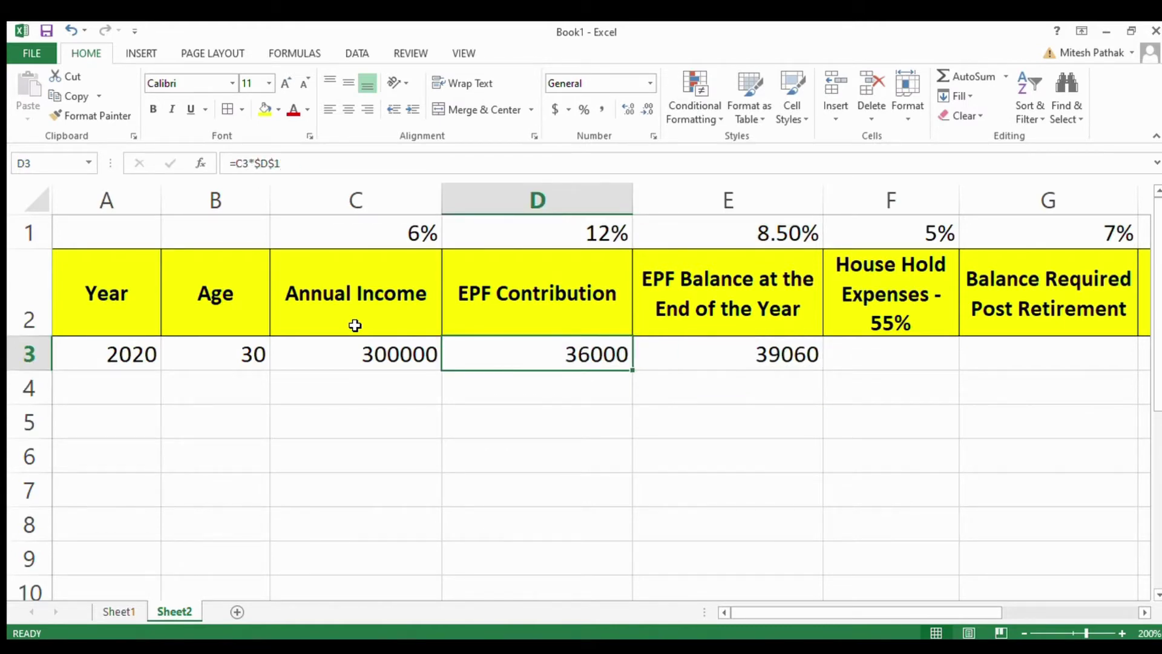
pyautogui.press('Right')
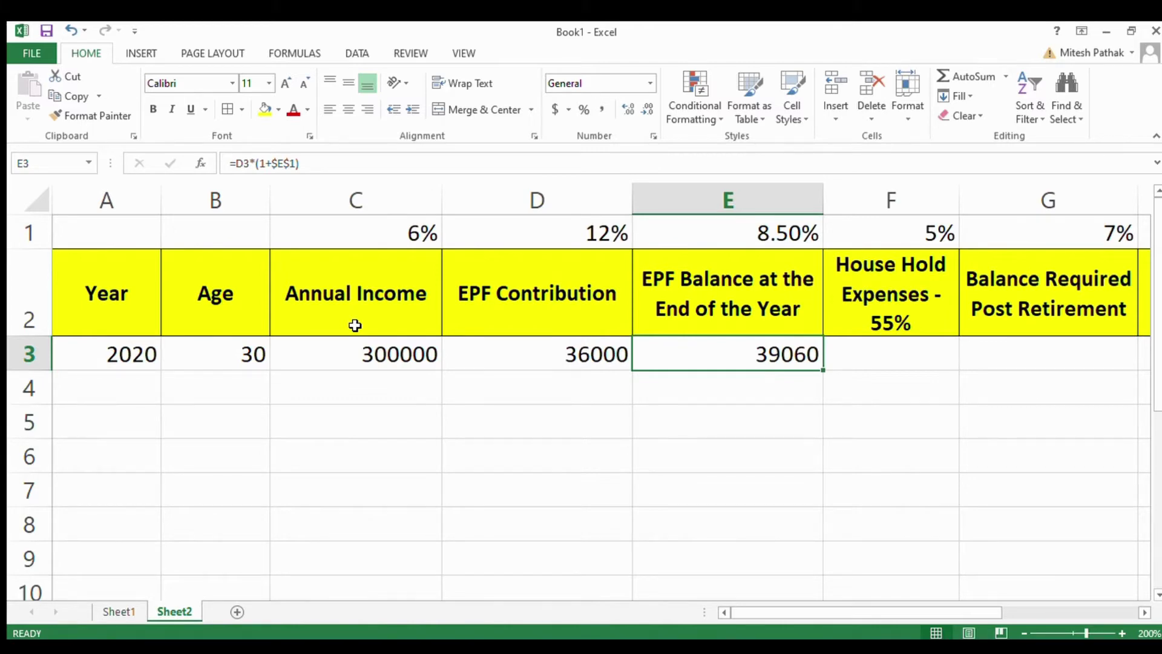
pyautogui.press('Right')
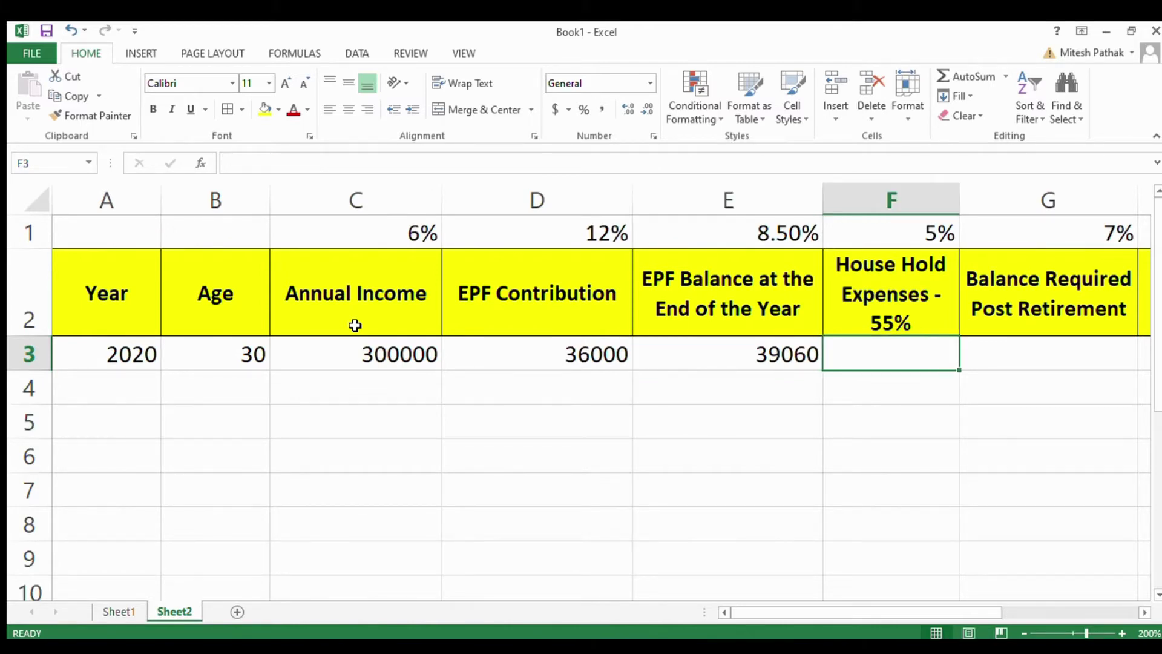
pyautogui.write('=')
pyautogui.press('Left')
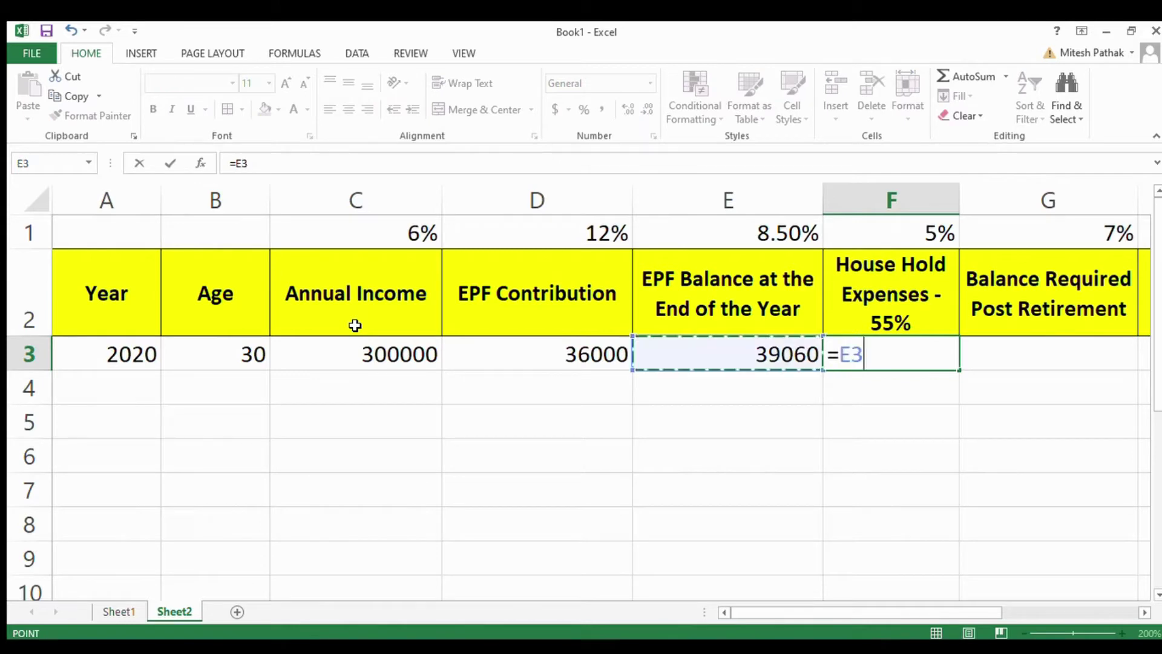
pyautogui.press('Left')
pyautogui.press('Left')
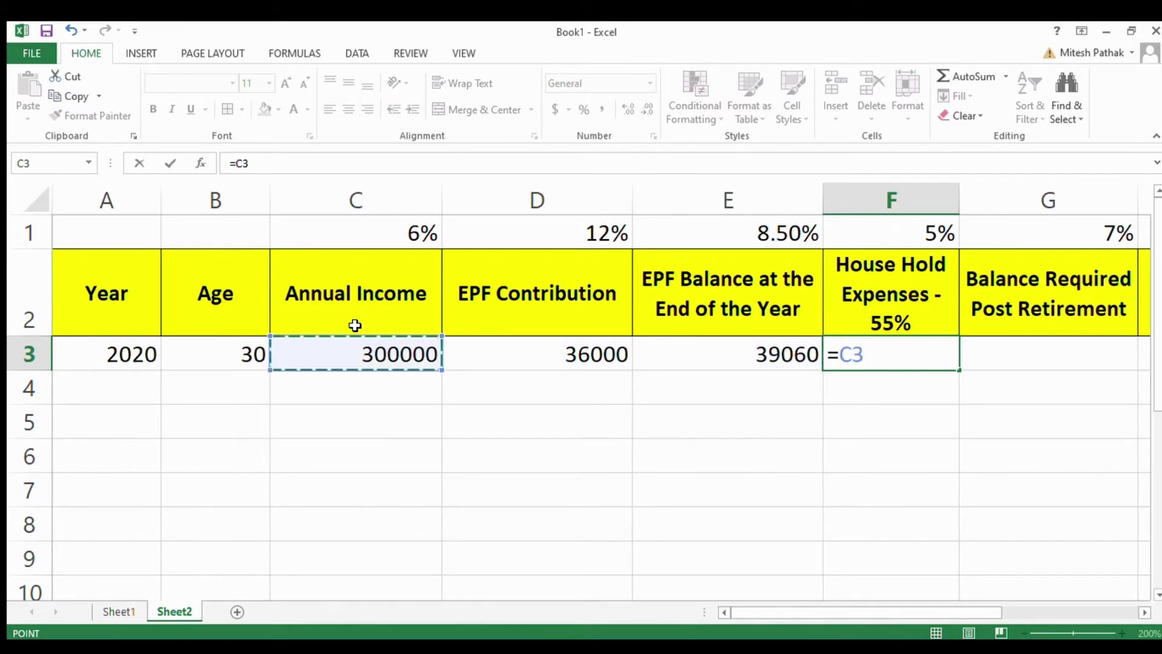
pyautogui.write('^')
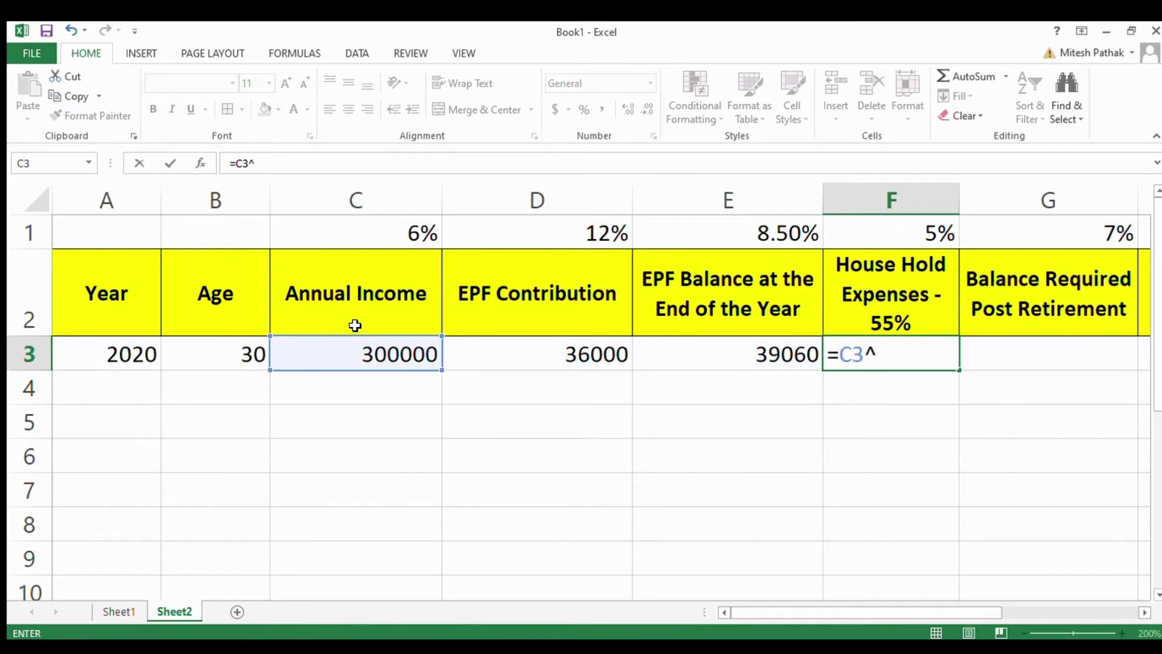
pyautogui.press('BackSpace')
pyautogui.write('*')
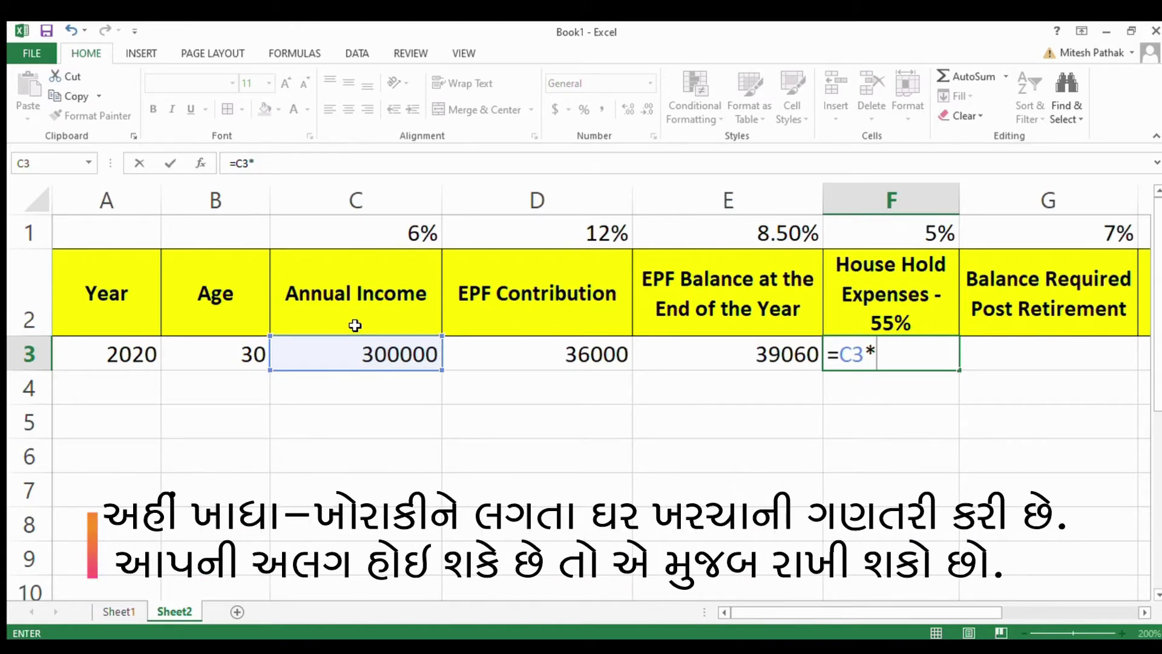
pyautogui.write('55%')
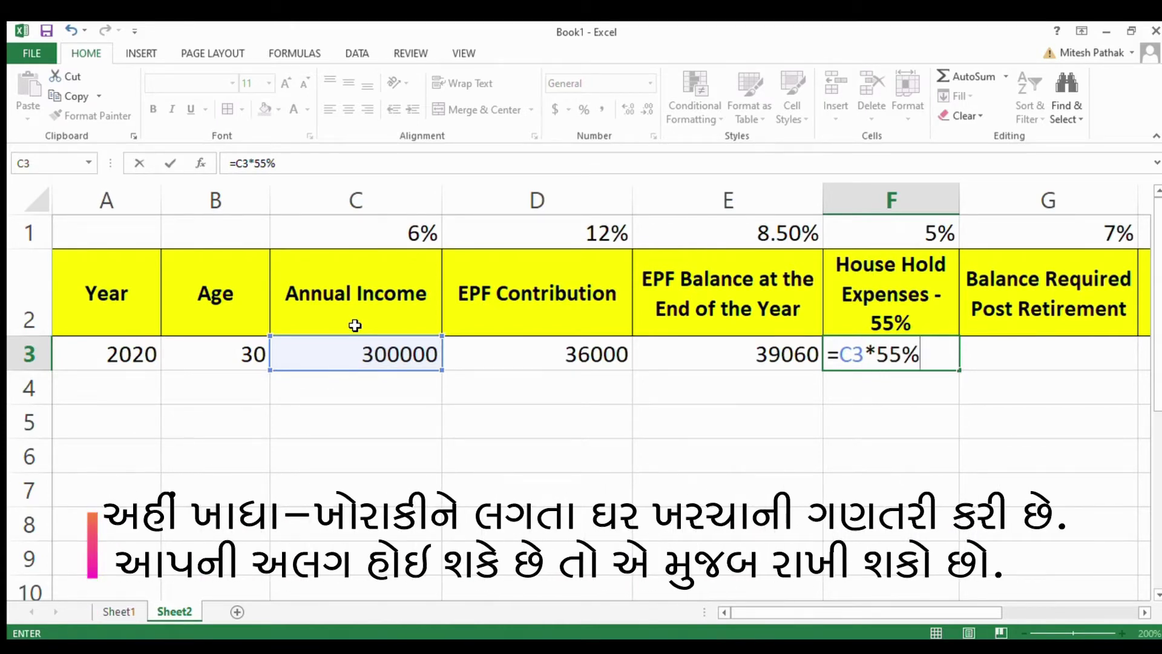
pyautogui.press('Return')
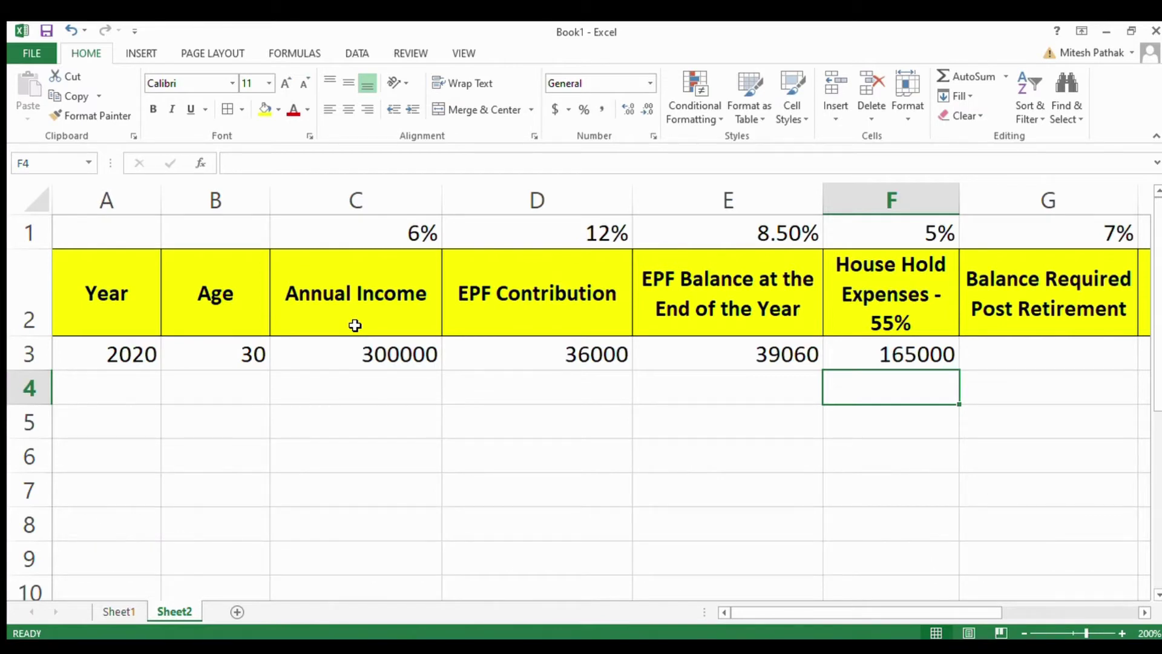
pyautogui.press('Up')
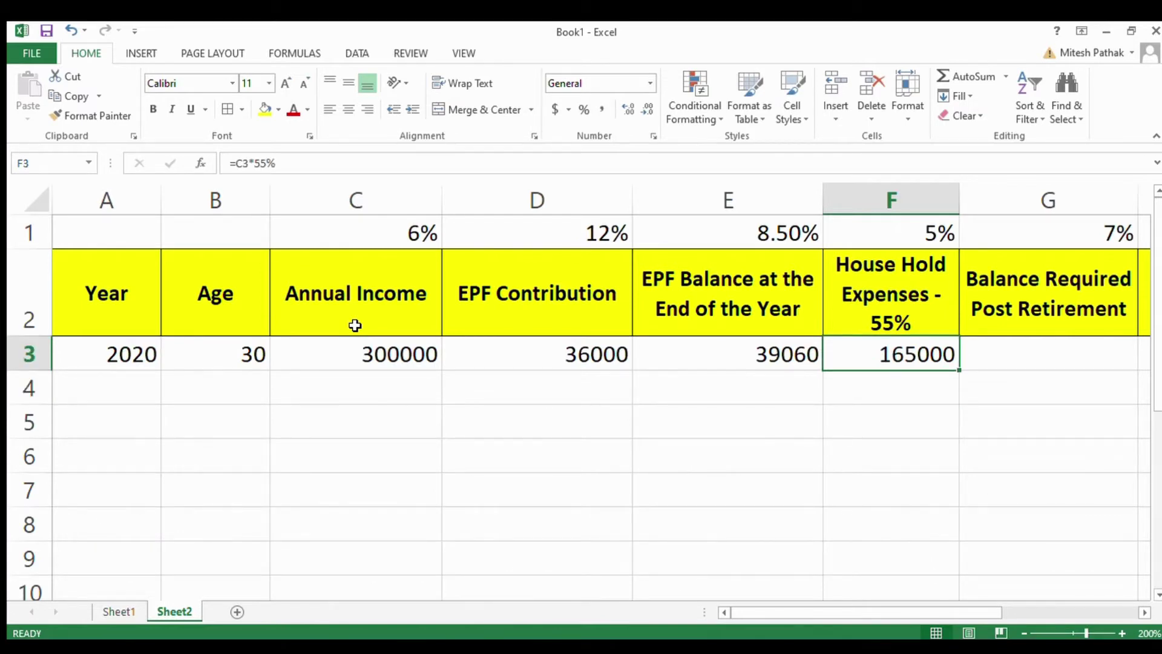
pyautogui.press('Right')
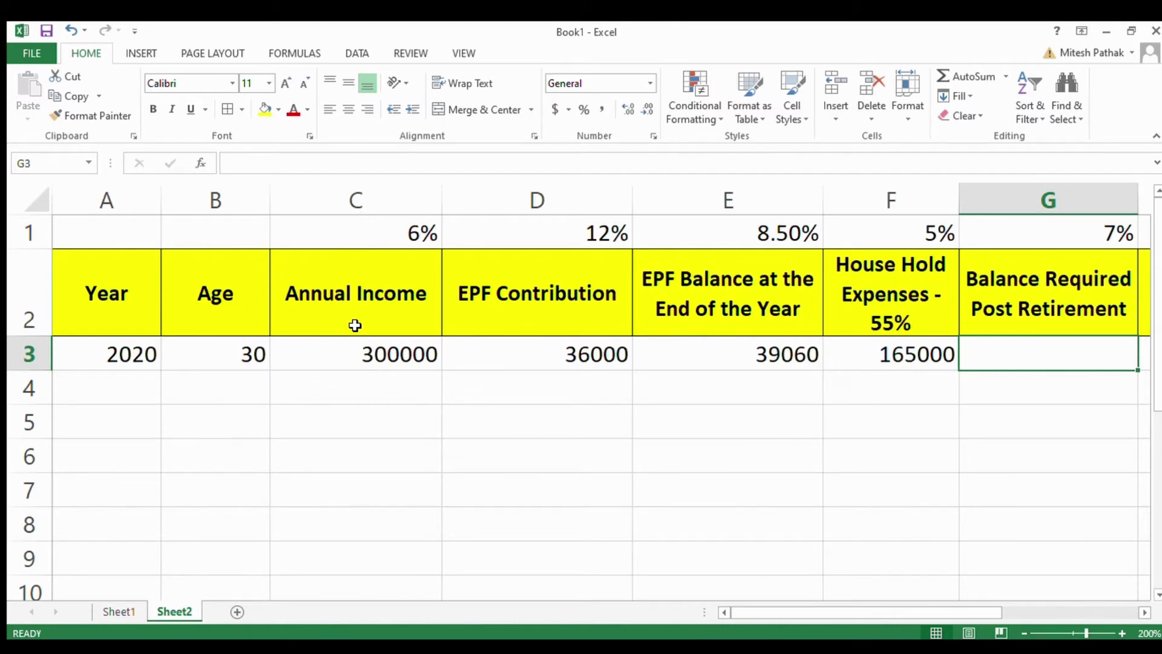
pyautogui.press('Right')
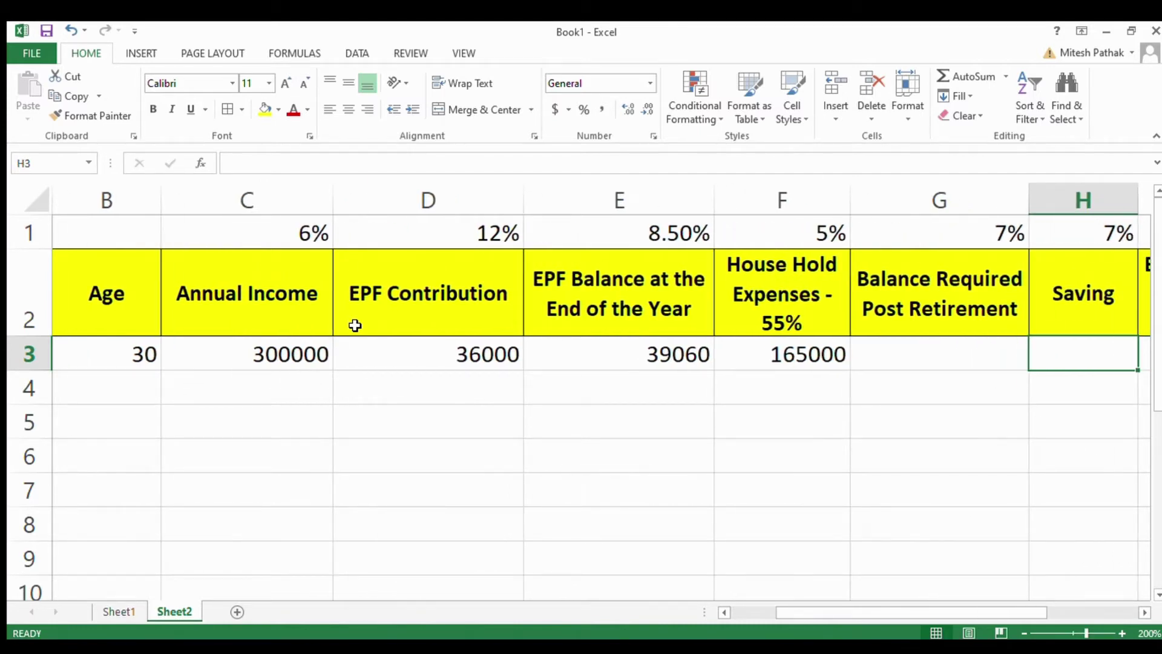
pyautogui.press('Right')
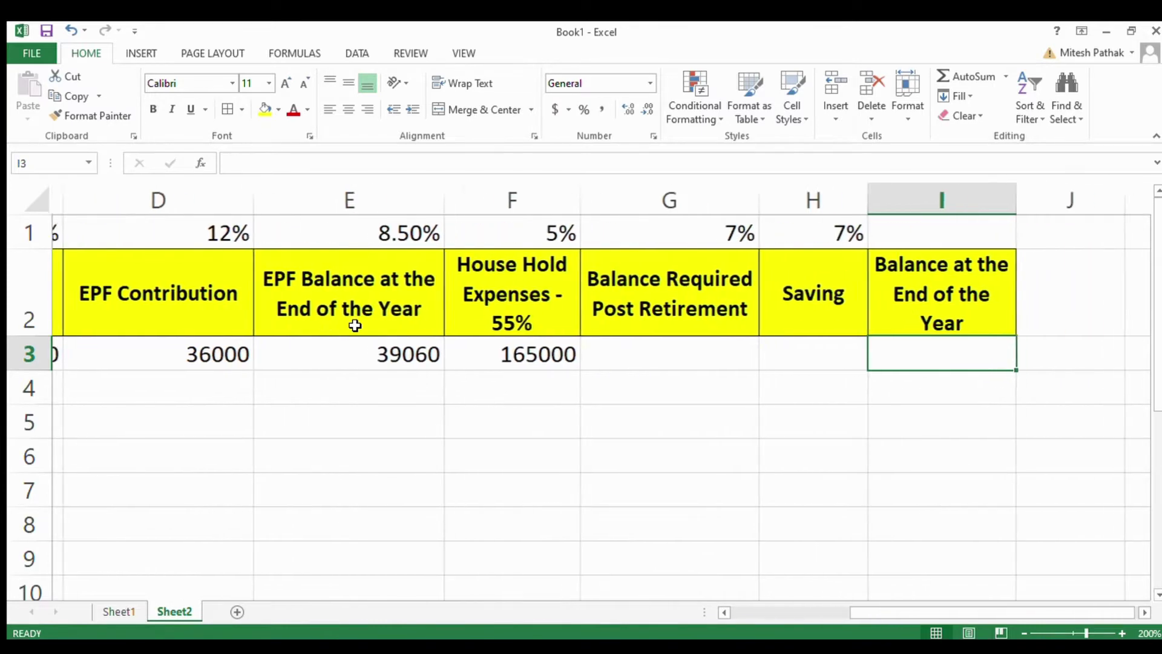
pyautogui.press('Left')
pyautogui.press('Up')
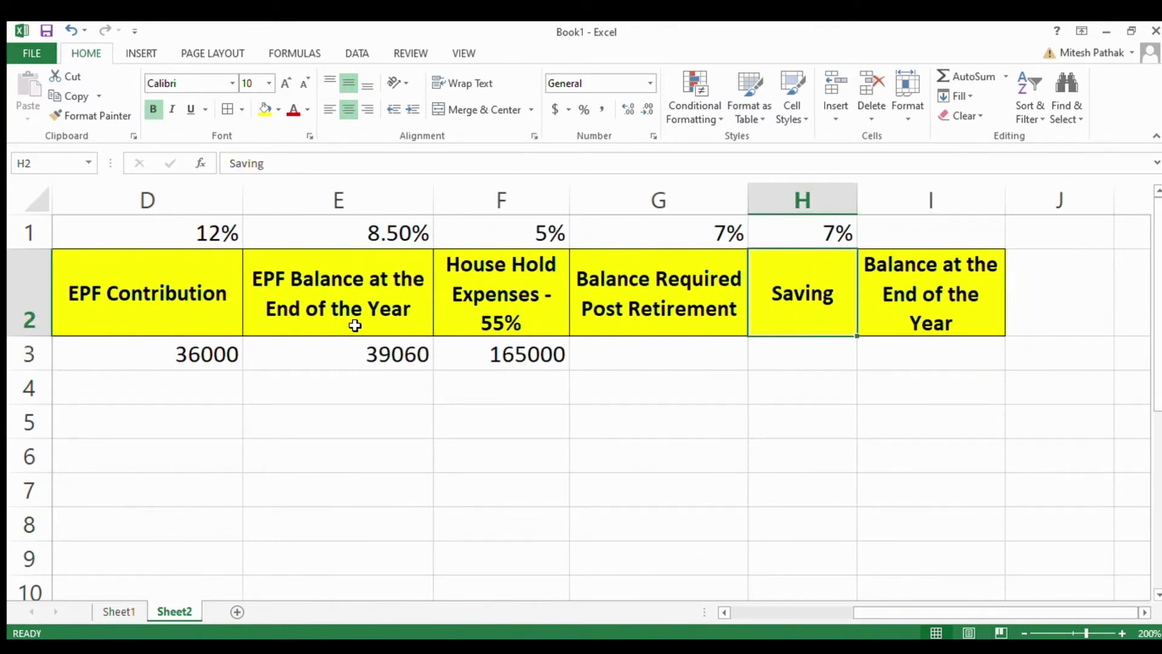
pyautogui.hotkey('shift', 'F2')
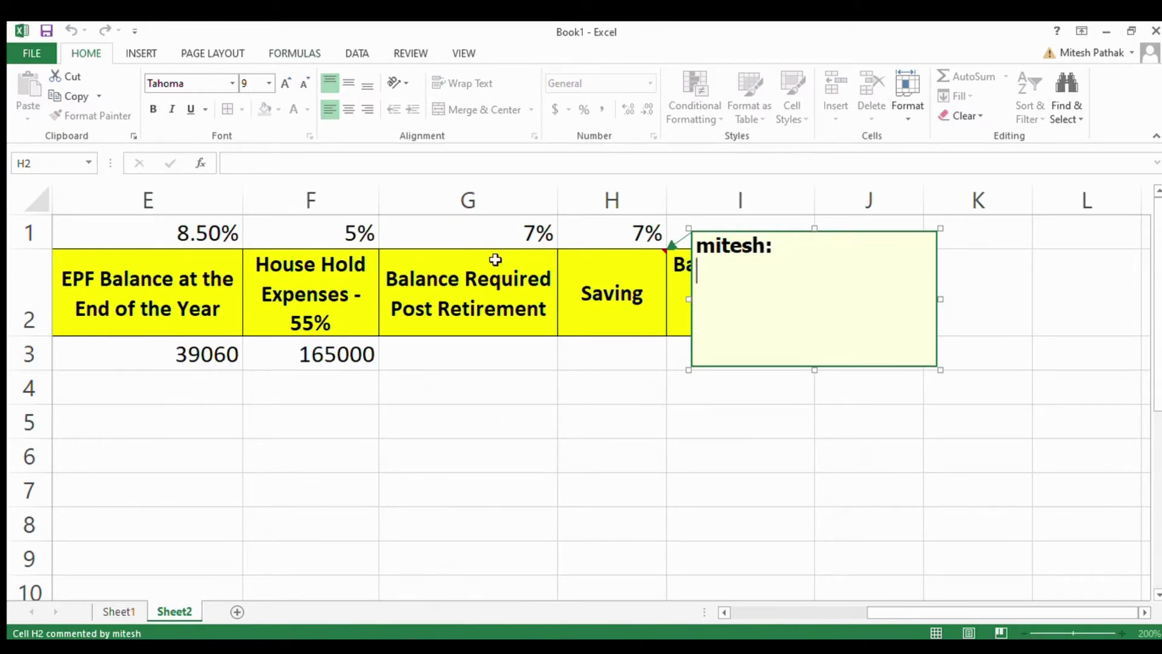
pyautogui.click(649, 284)
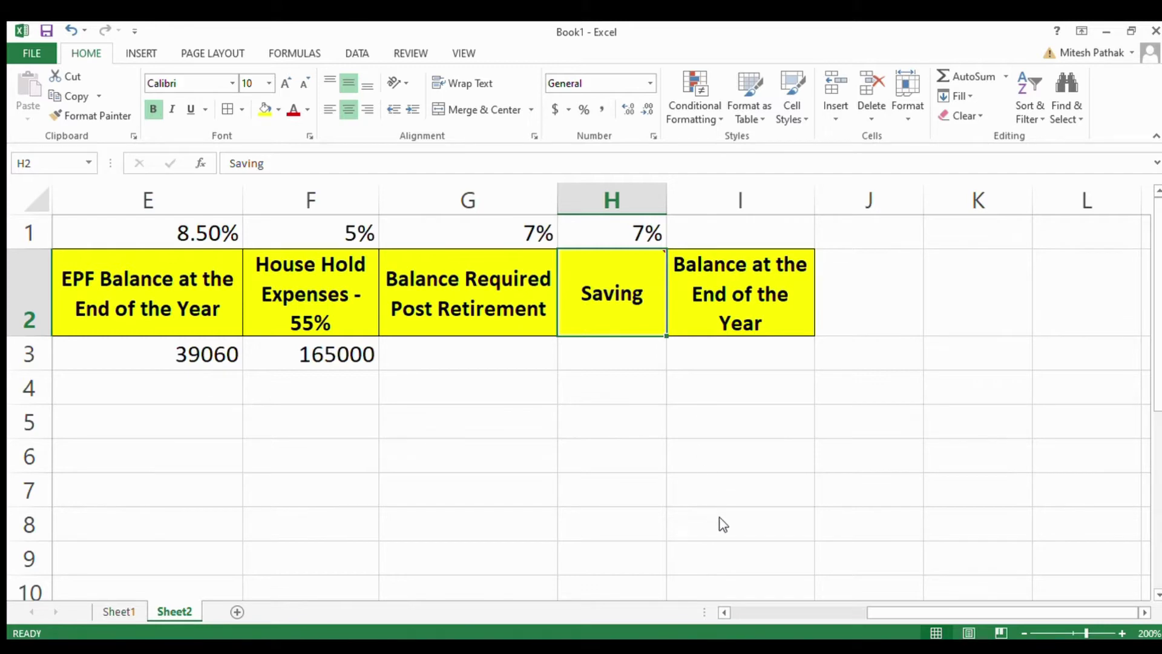
pyautogui.click(474, 331)
pyautogui.click(420, 362)
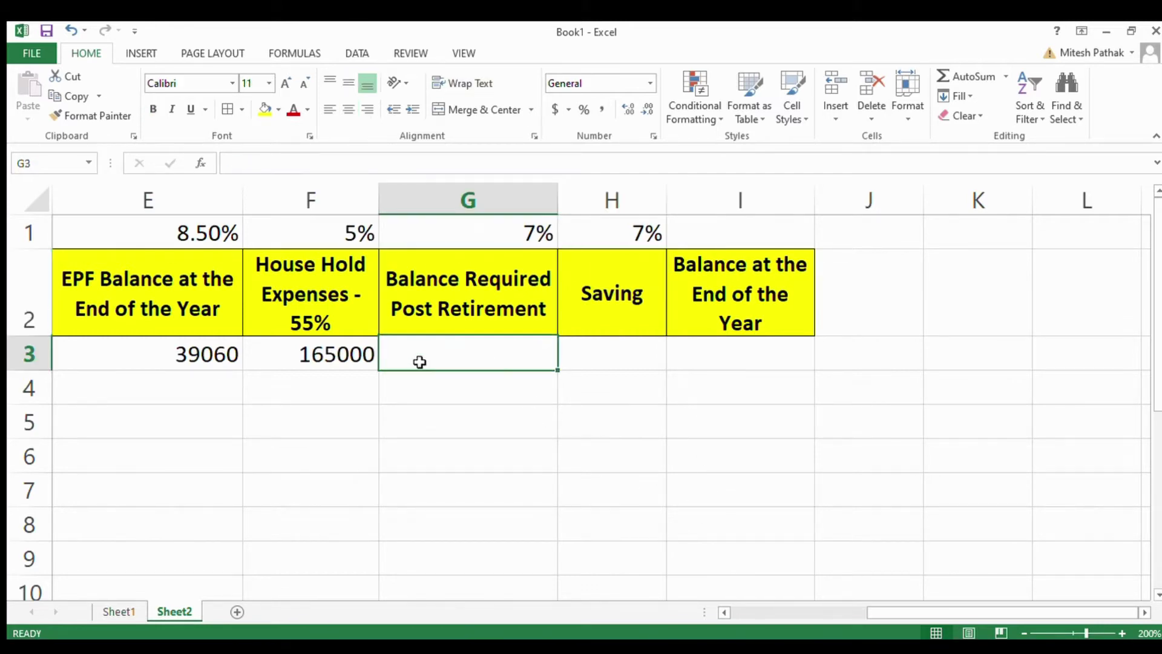
# Step: Extend the heading in H2 to read "Saving - 20%"
pyautogui.press('Left')
pyautogui.press('Right')
pyautogui.press('Right')
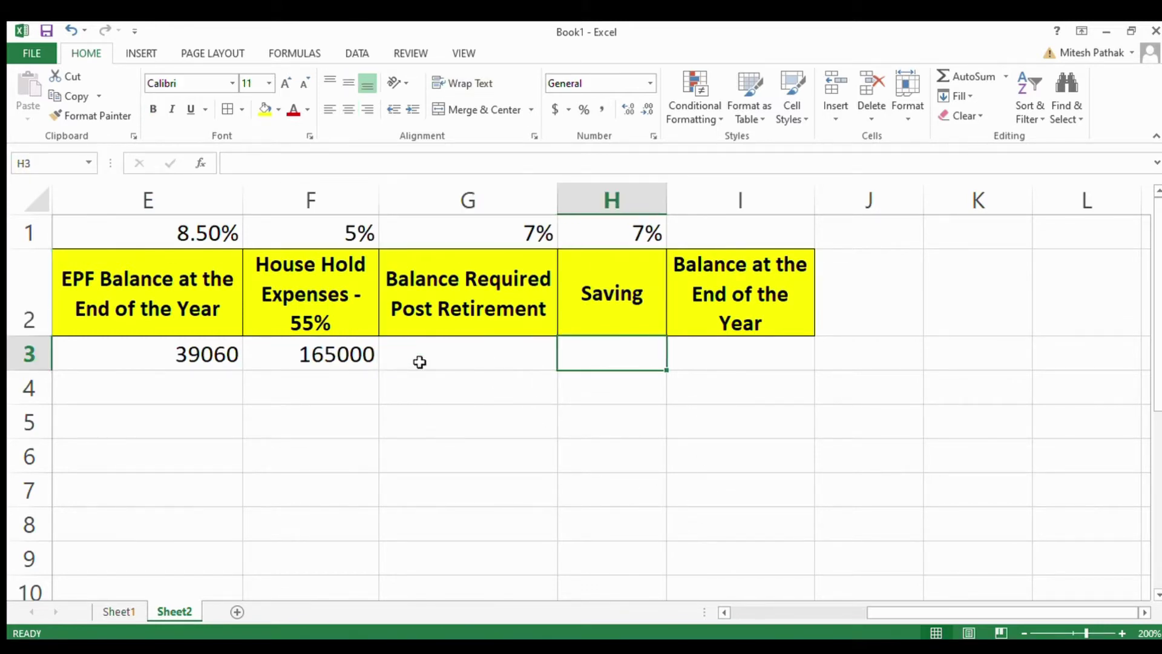
pyautogui.press('Up')
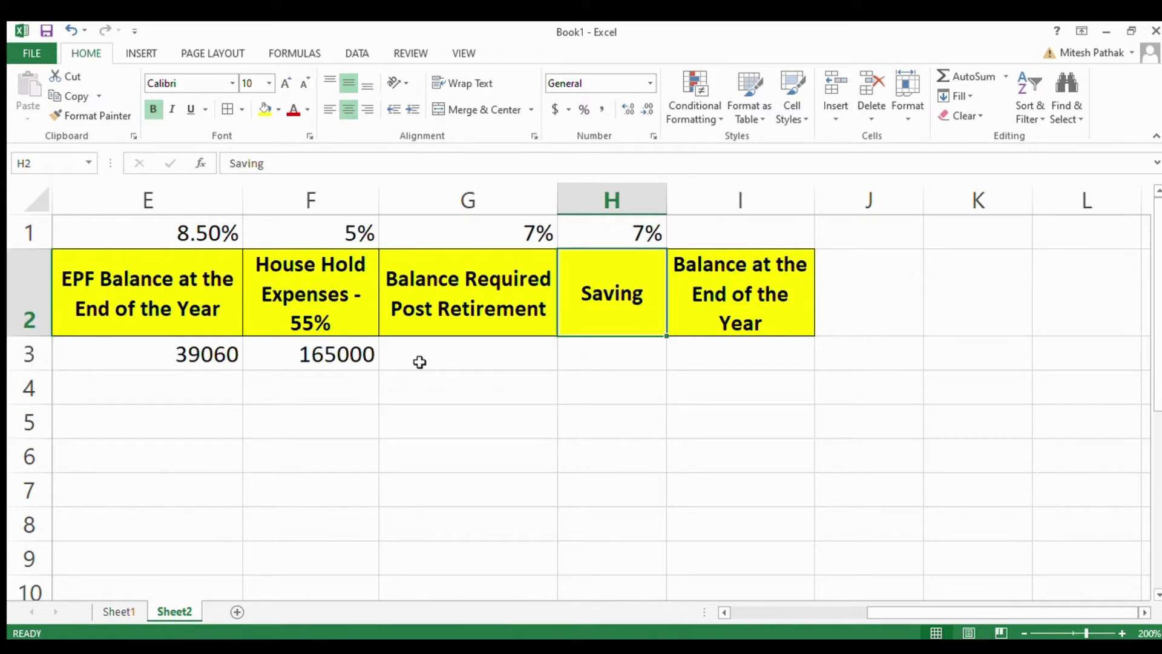
pyautogui.press('F2')
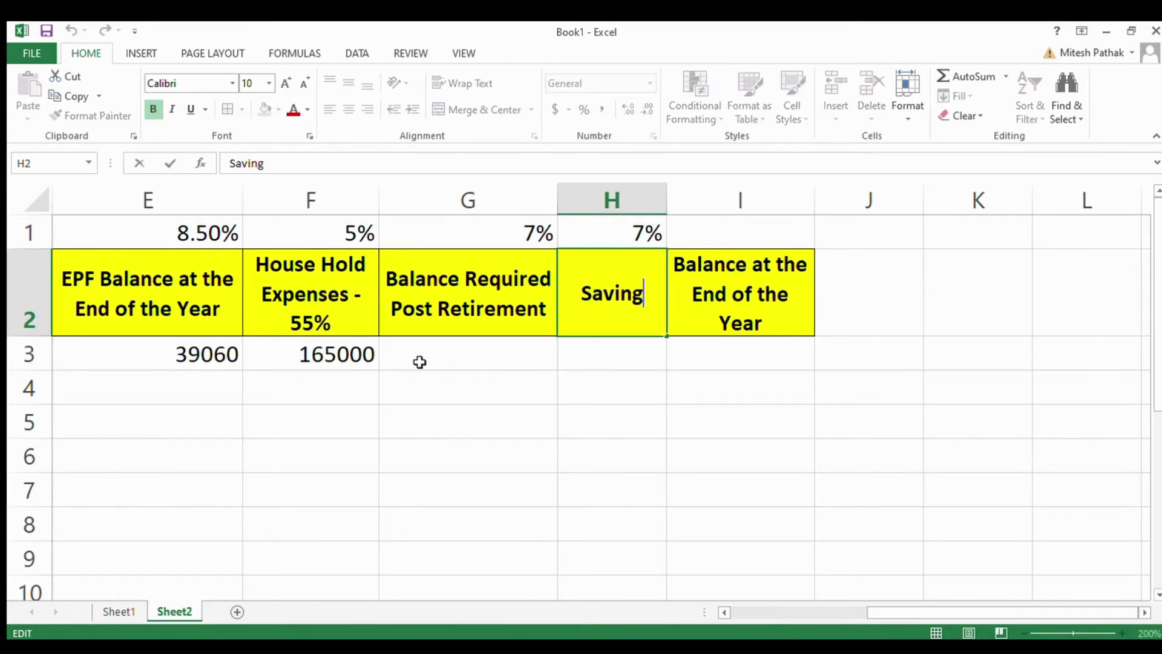
pyautogui.write('- 20')
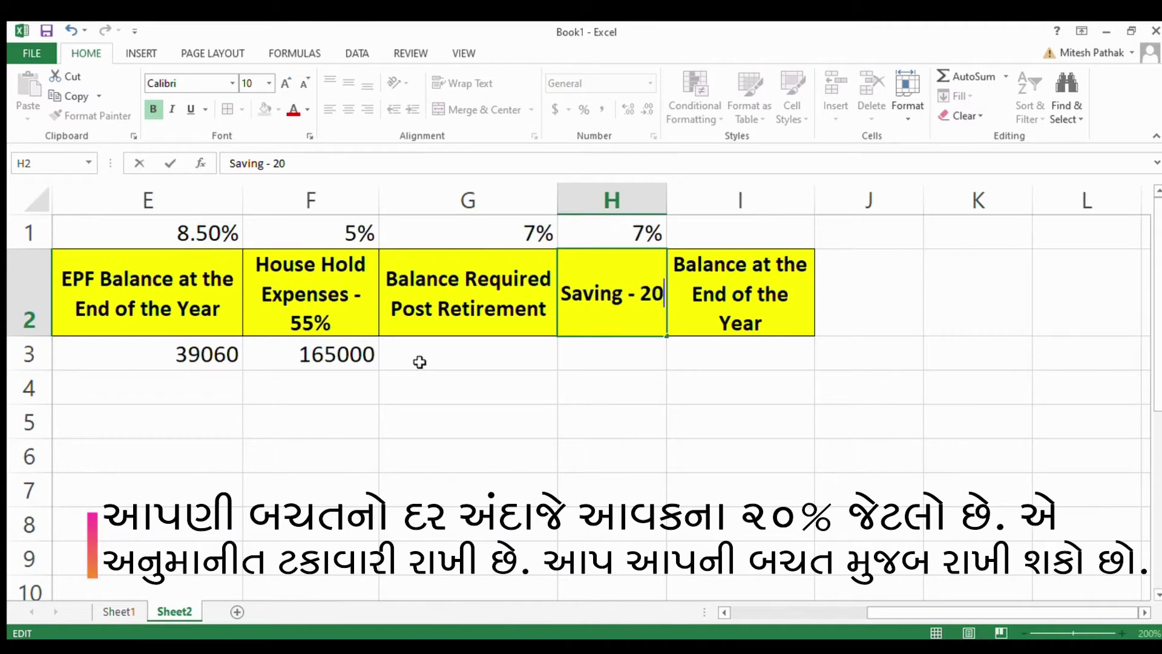
pyautogui.write('%')
pyautogui.press('Return')
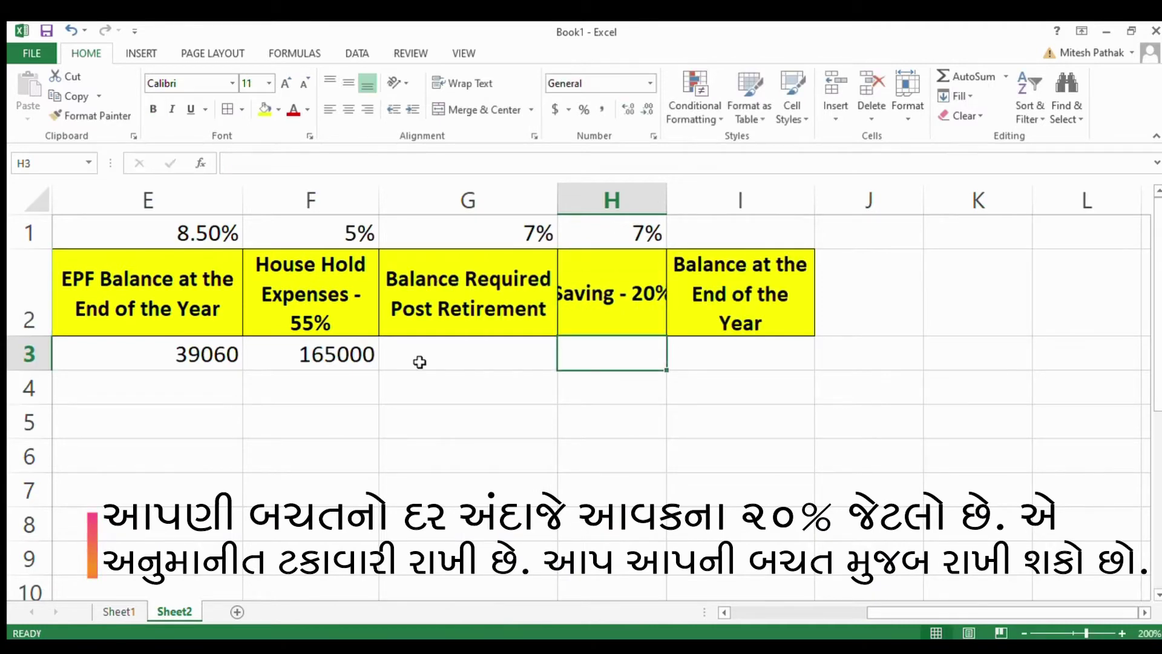
# Step: Wrap the text of the Saving heading in H2 within its cell
pyautogui.click(463, 81)
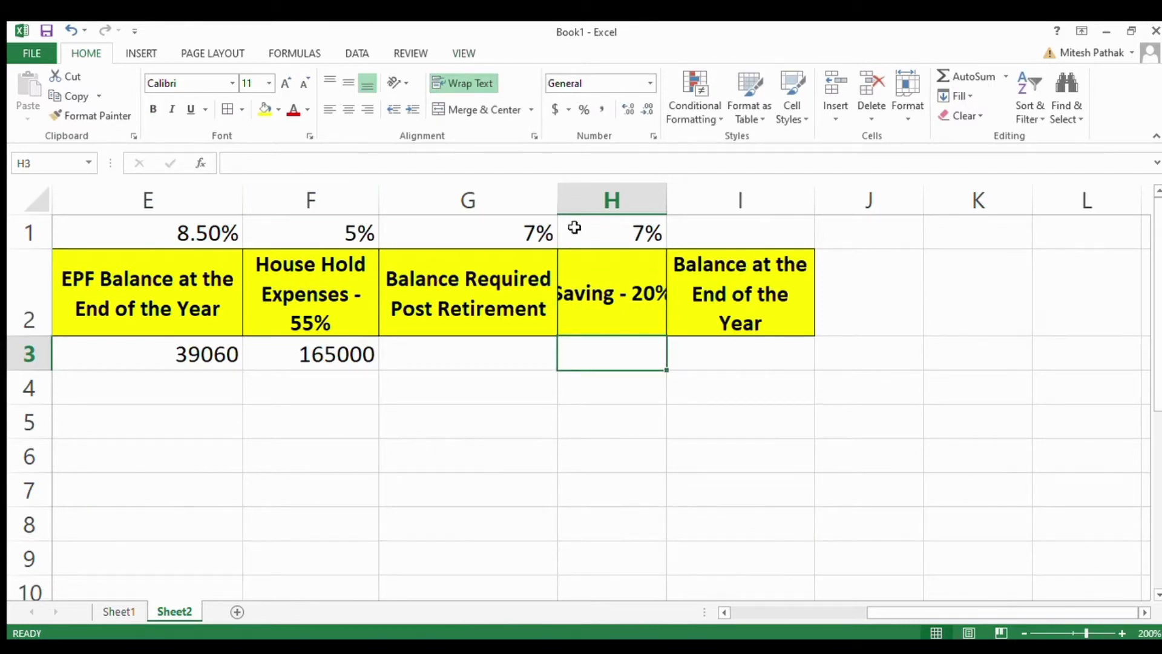
pyautogui.click(612, 280)
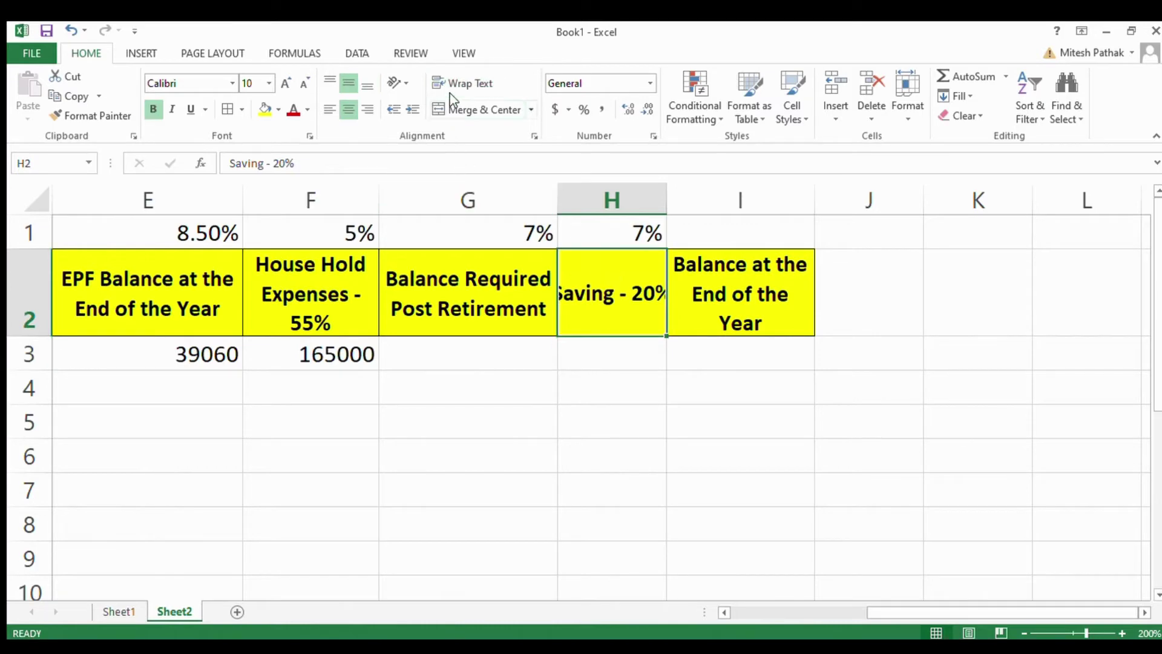
pyautogui.click(462, 83)
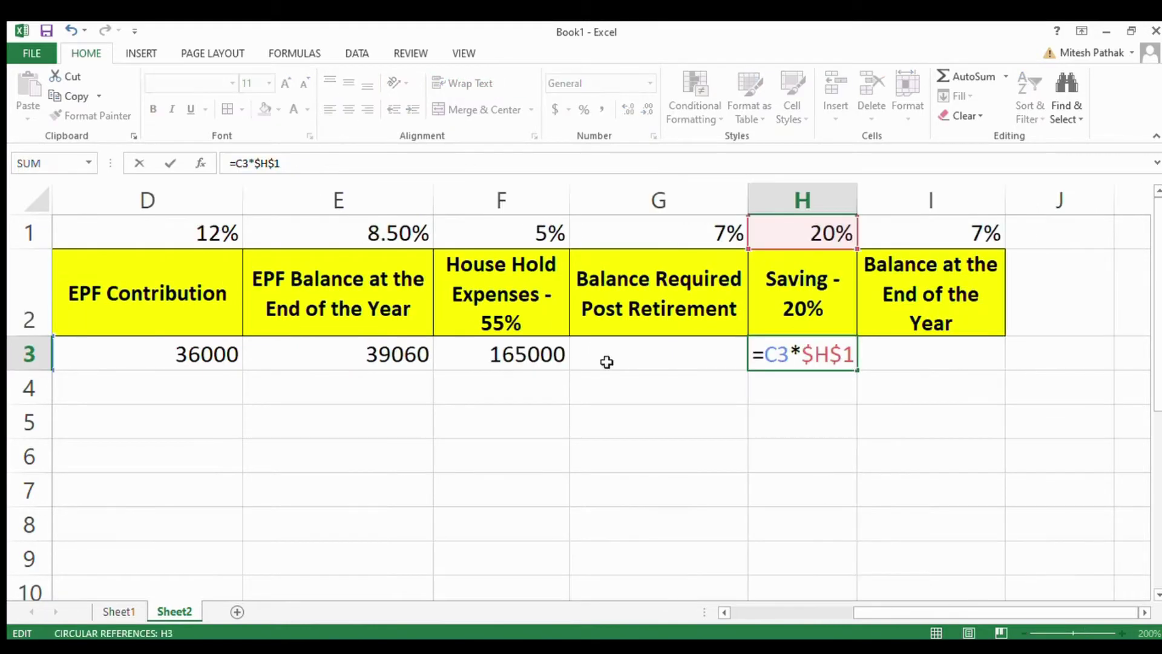
# Step: Calculate the first Saving amount in H3 with the formula =C3*$H$1
pyautogui.press('Return')
pyautogui.press('Up')
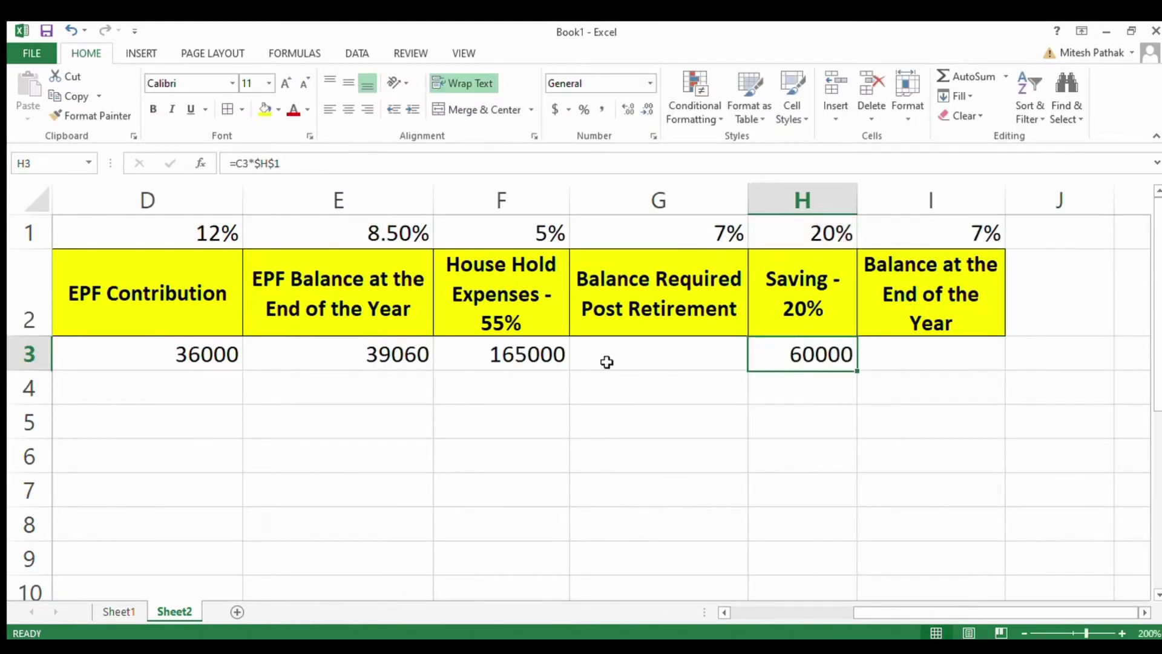
# Step: Calculate the first Balance at the End of the Year in I3 with the formula =H3*(1+$I$1)
pyautogui.press('Right')
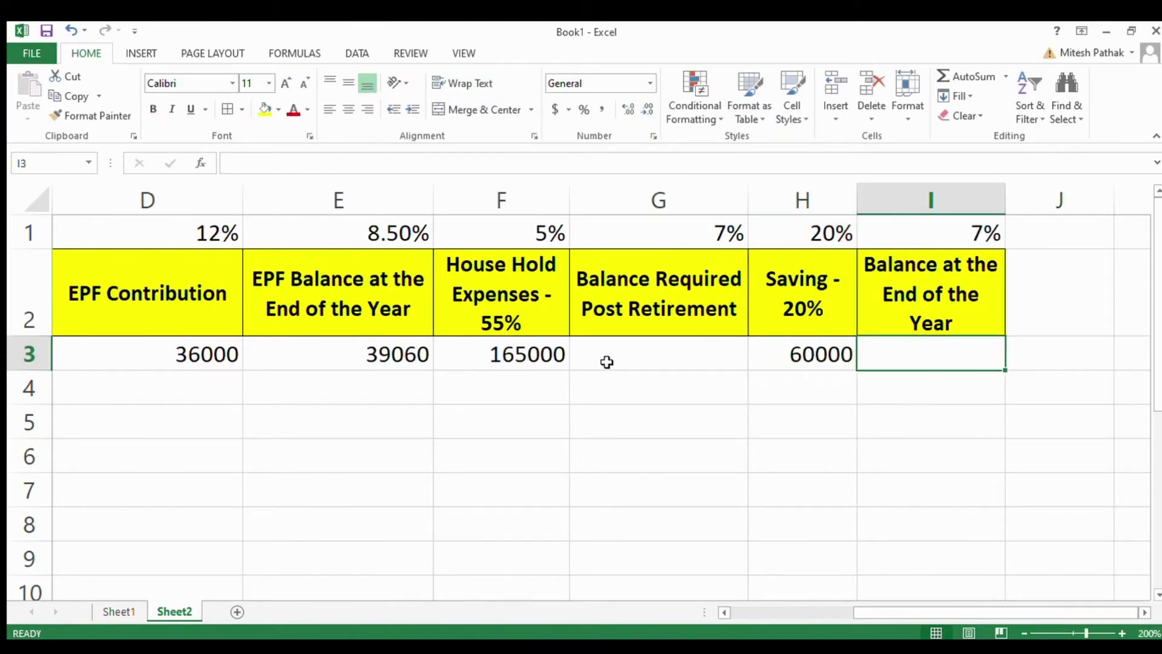
pyautogui.write('=')
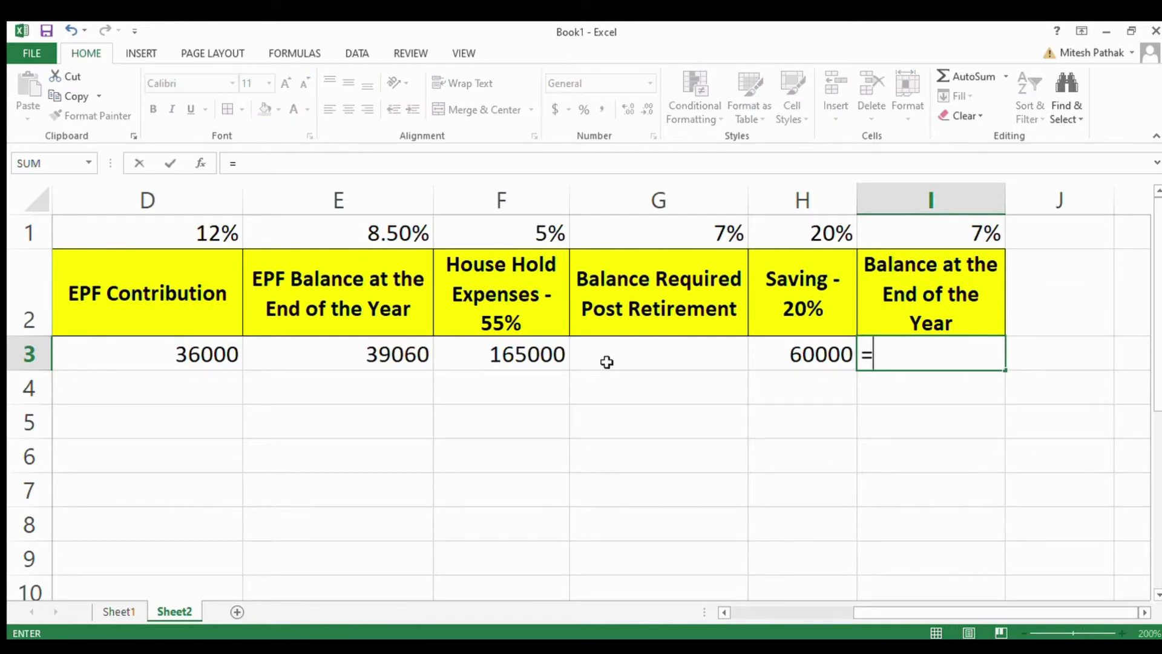
pyautogui.press('Left')
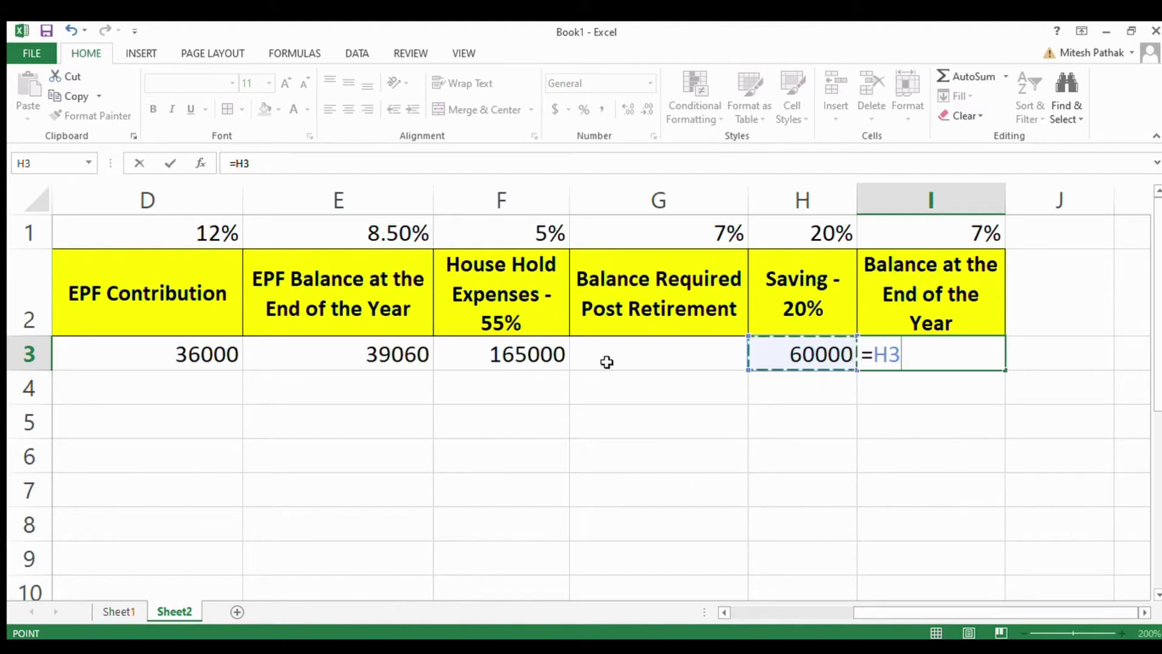
pyautogui.write('*(!')
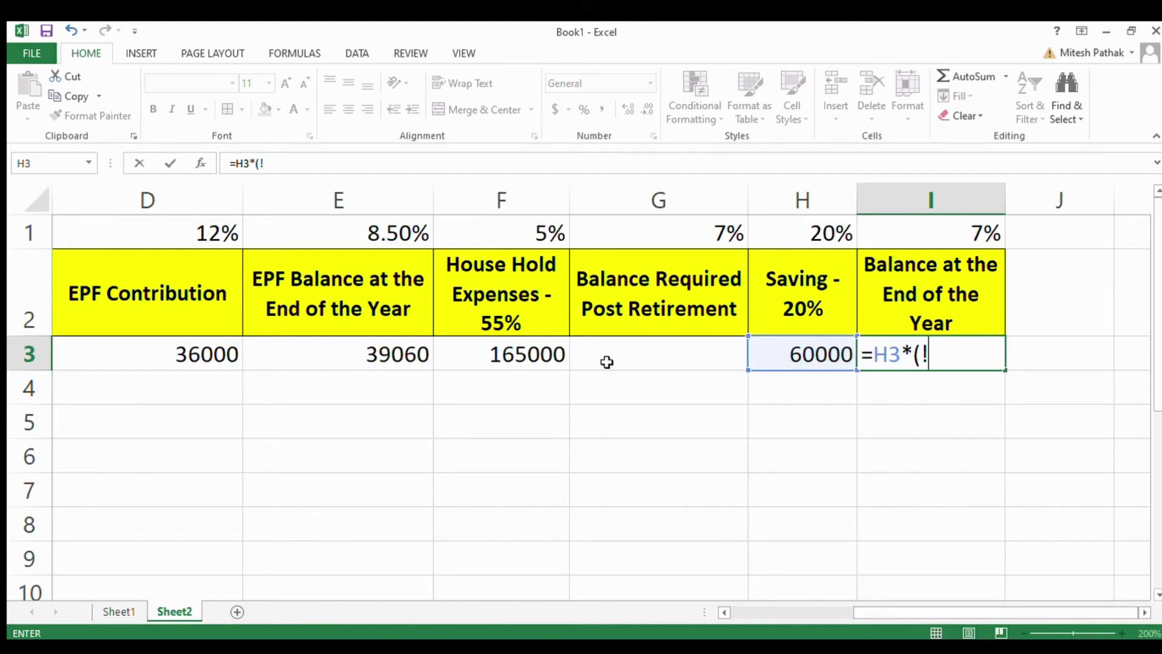
pyautogui.press('BackSpace')
pyautogui.write('1+$I')
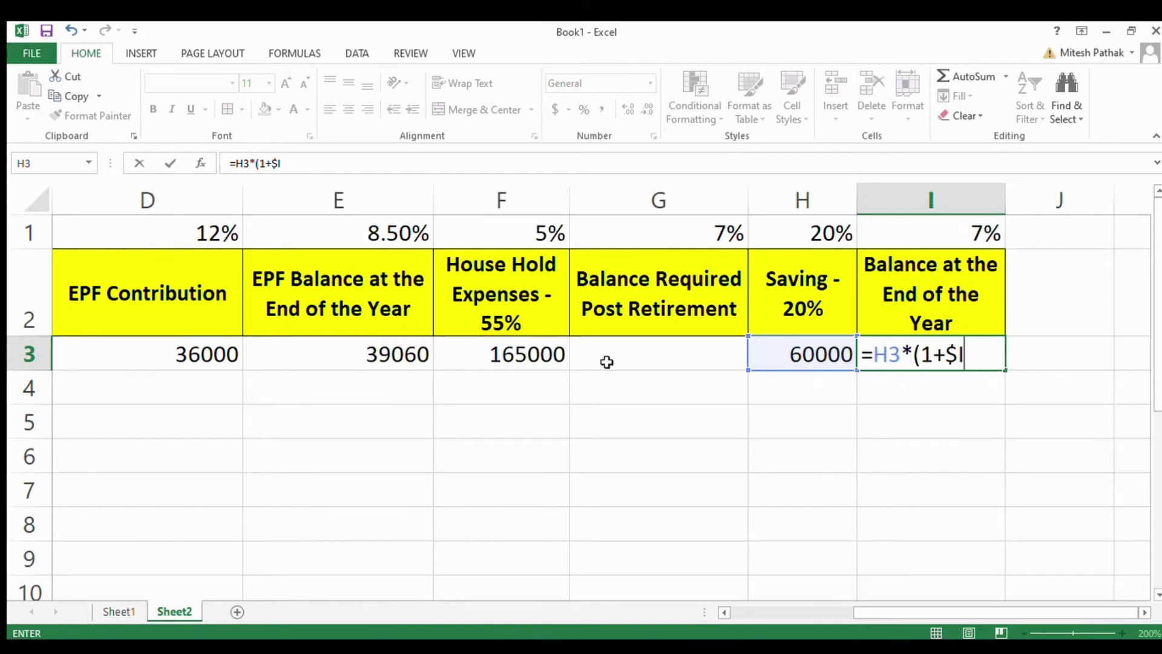
pyautogui.write('$1')
pyautogui.press('BackSpace')
pyautogui.press('BackSpace')
pyautogui.press('BackSpace')
pyautogui.write('I$1)')
pyautogui.press('Return')
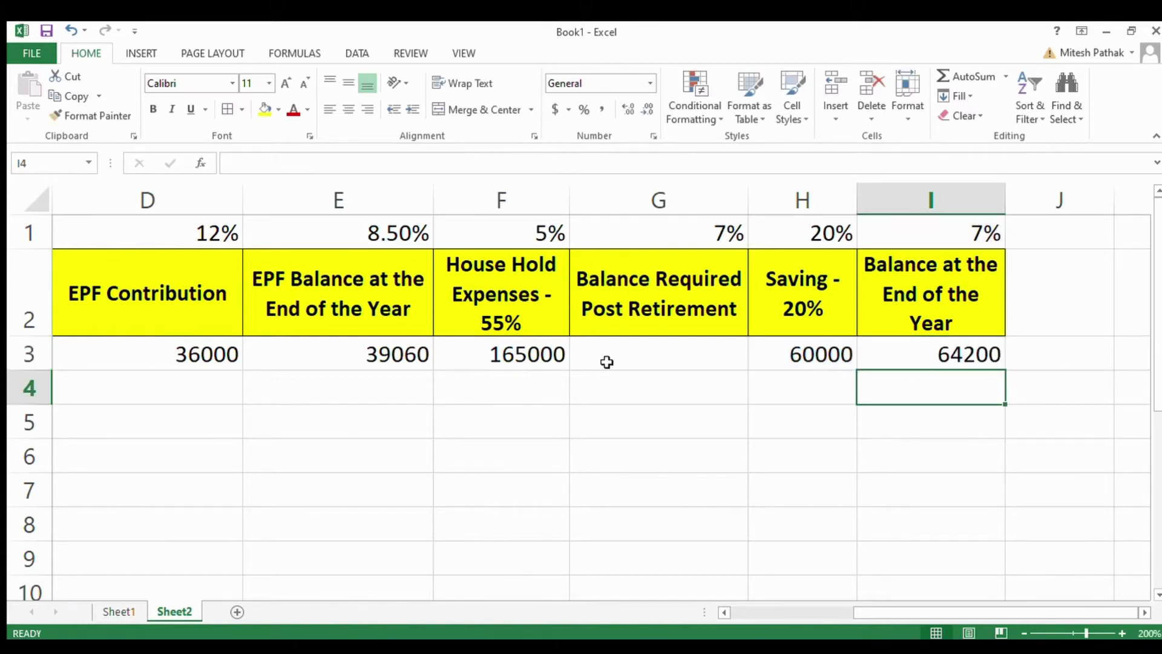
# Step: Calculate the second Year in A4 with the formula =A3+1
pyautogui.press('Up')
pyautogui.press('Left')
pyautogui.press('Left')
pyautogui.press('Home')
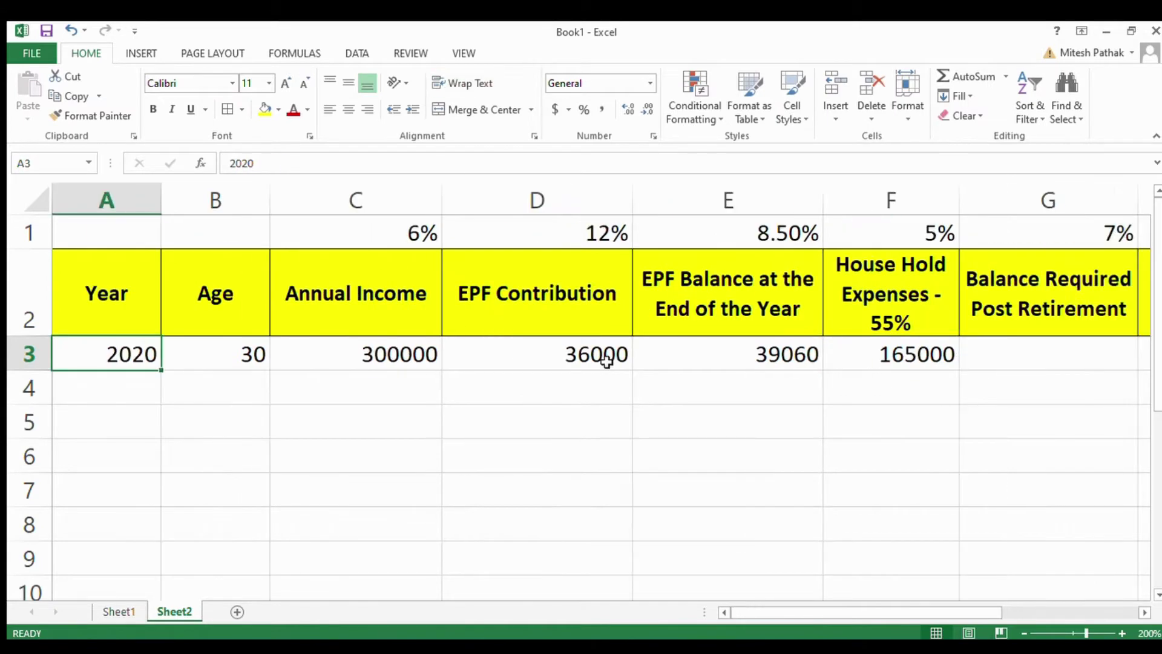
pyautogui.press('Down')
pyautogui.write('=')
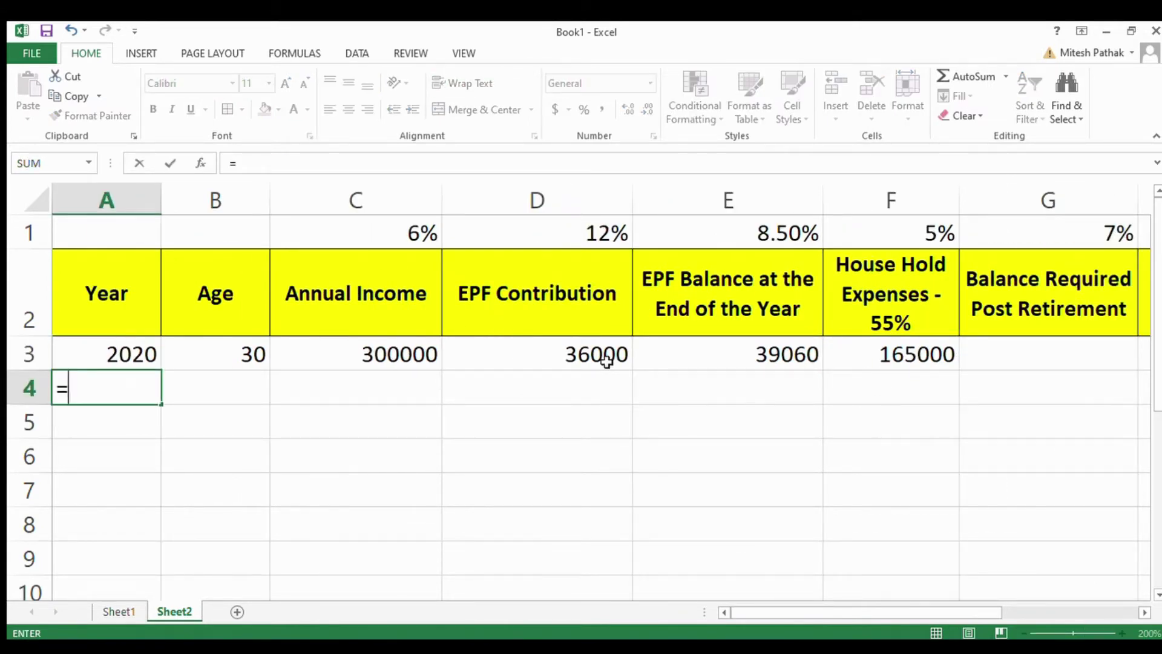
pyautogui.press('Up')
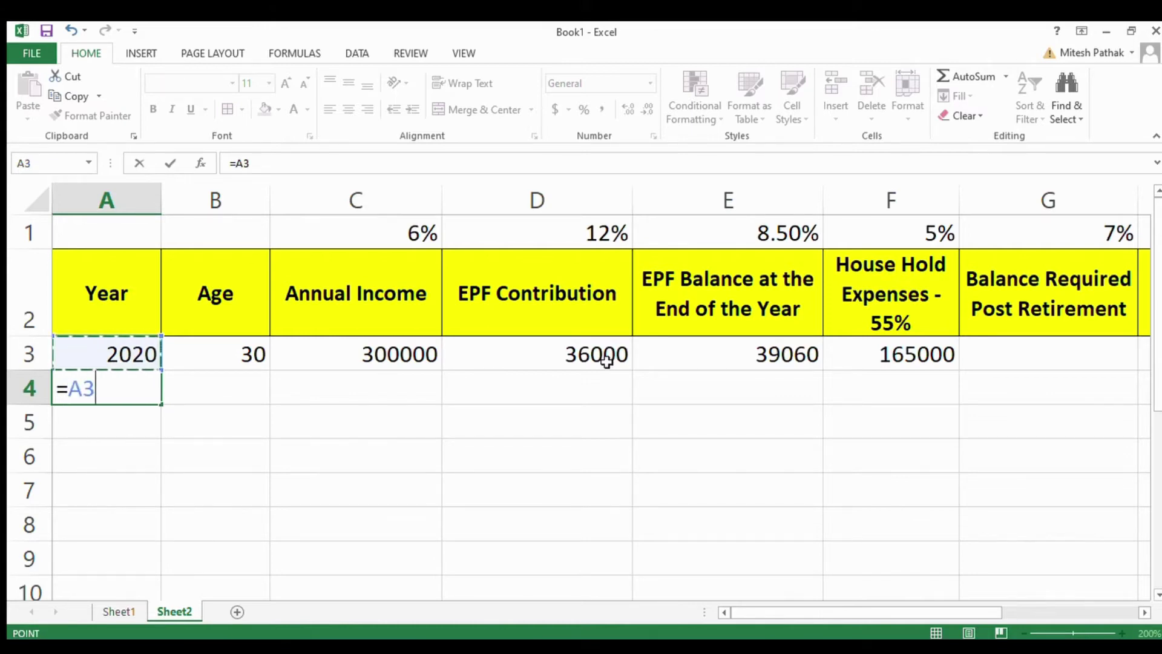
pyautogui.write('+1')
pyautogui.press('Return')
# Step: Calculate the second Age in B4 with the formula =B3+1
pyautogui.press('Up')
pyautogui.press('Right')
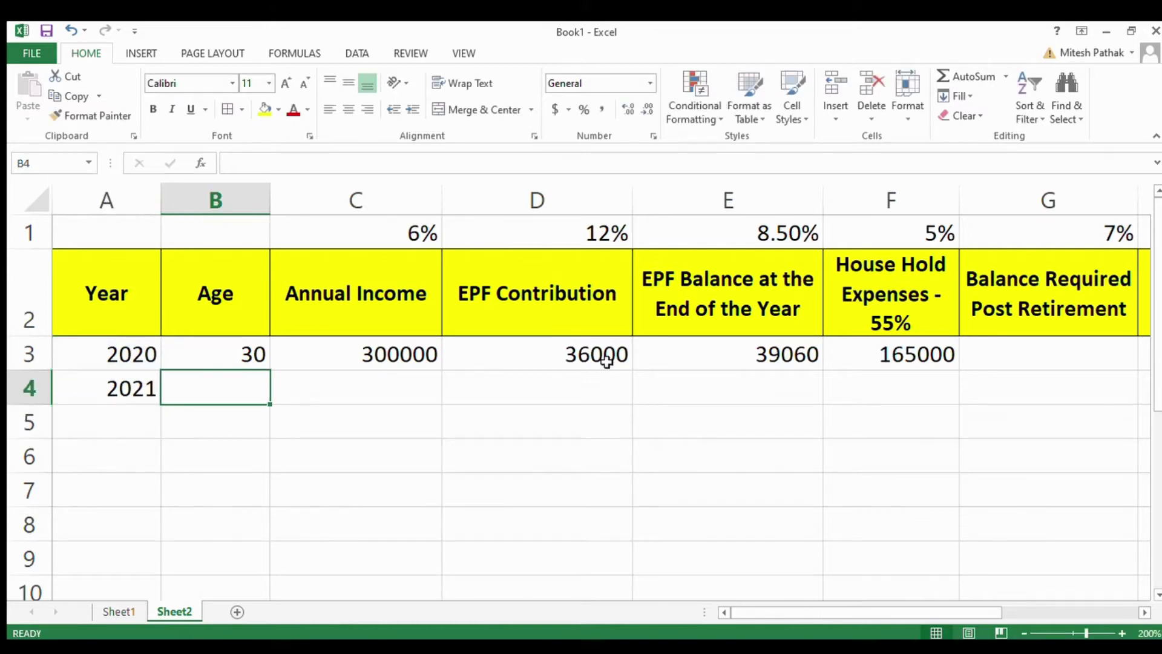
pyautogui.write('=')
pyautogui.press('Up')
pyautogui.write('+1')
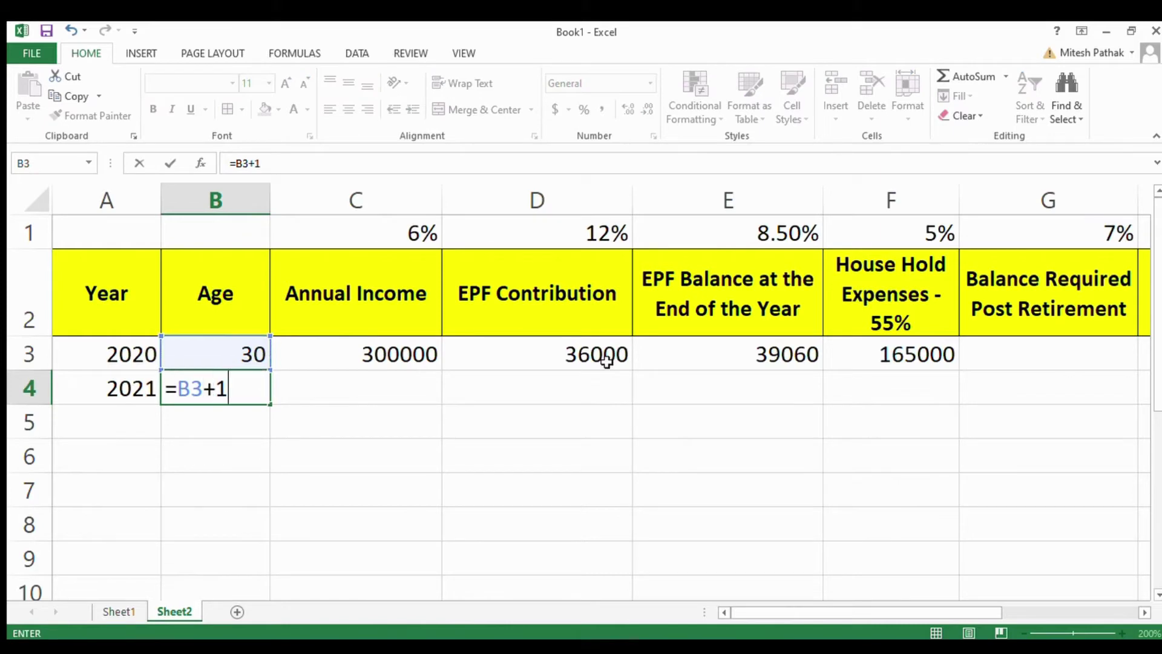
pyautogui.press('Return')
# Step: Calculate the second-year Annual Income in C4 with the formula =C3*(1+$C$1)
pyautogui.press('Up')
pyautogui.press('Right')
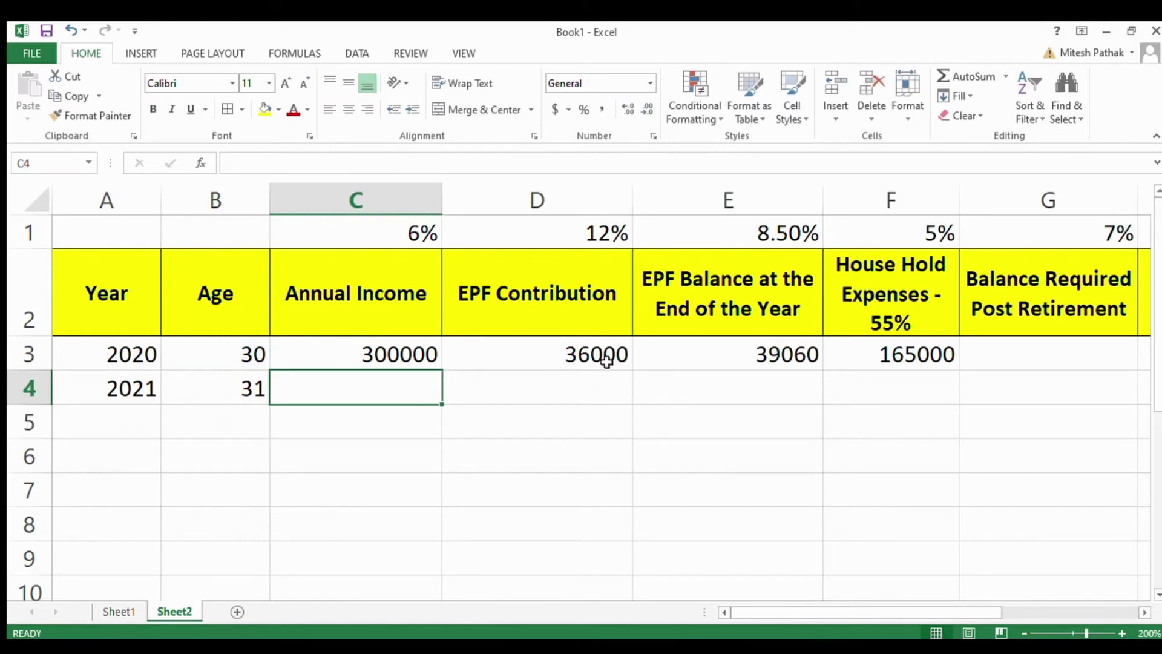
pyautogui.write('=')
pyautogui.press('Up')
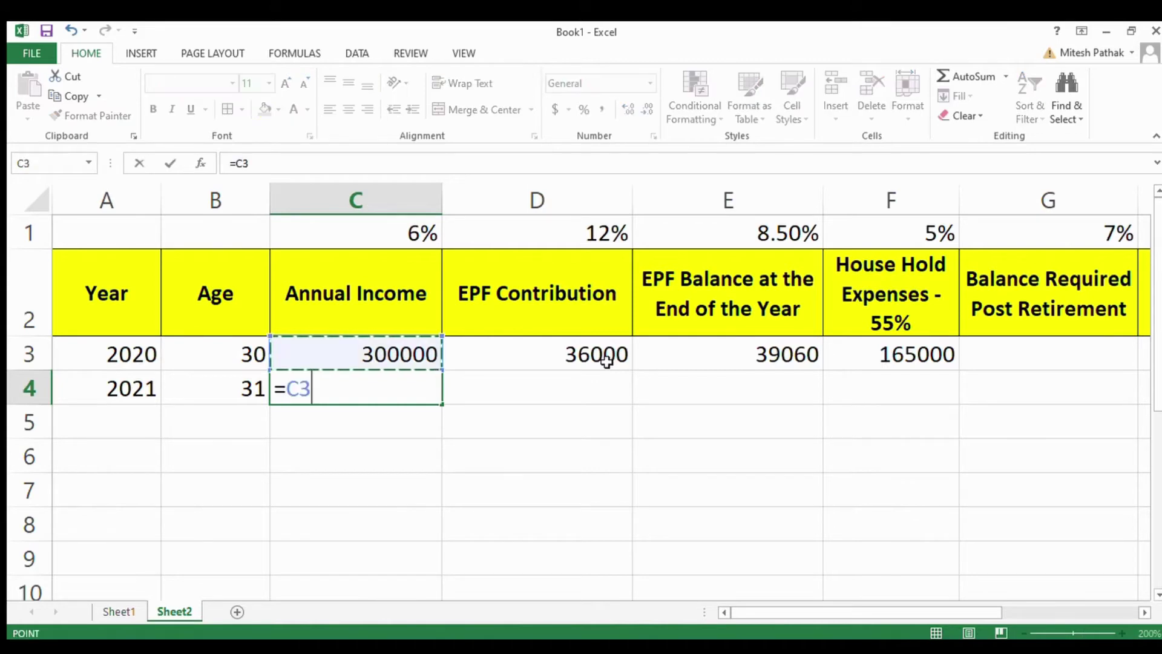
pyautogui.write('*')
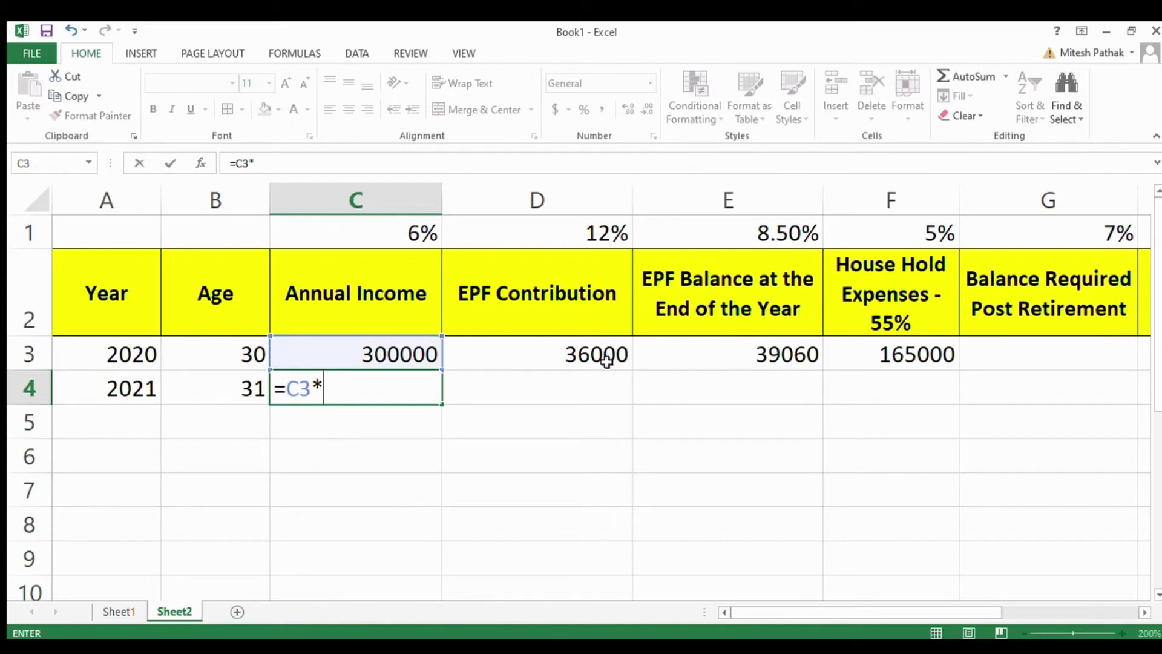
pyautogui.write('(1+$')
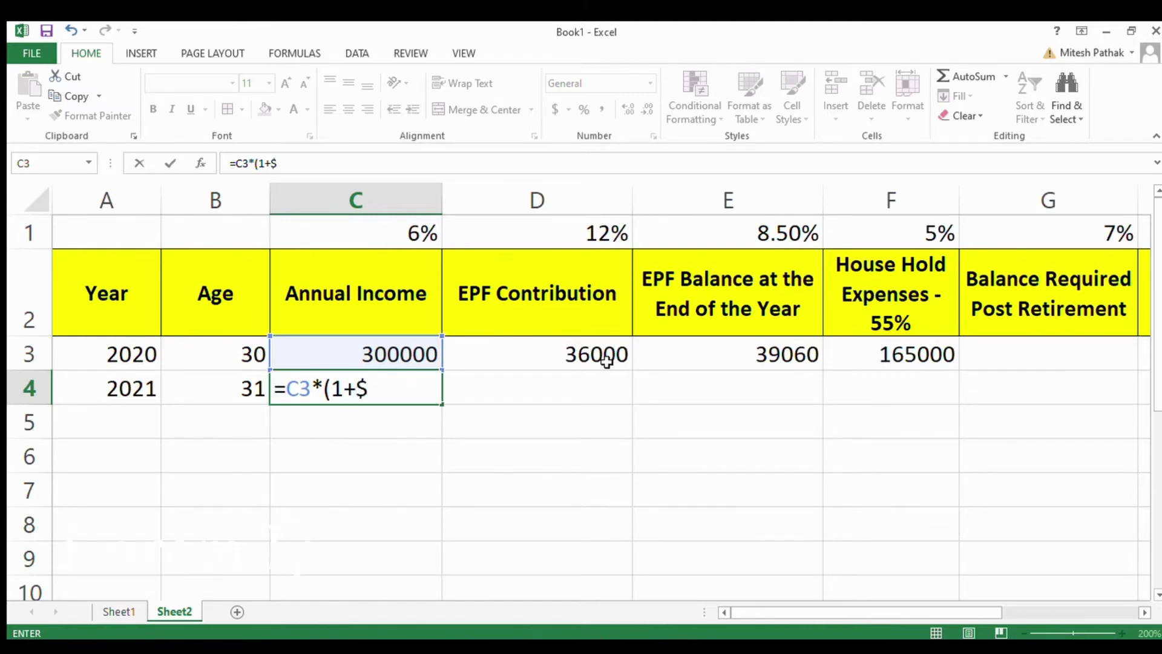
pyautogui.write('c$1')
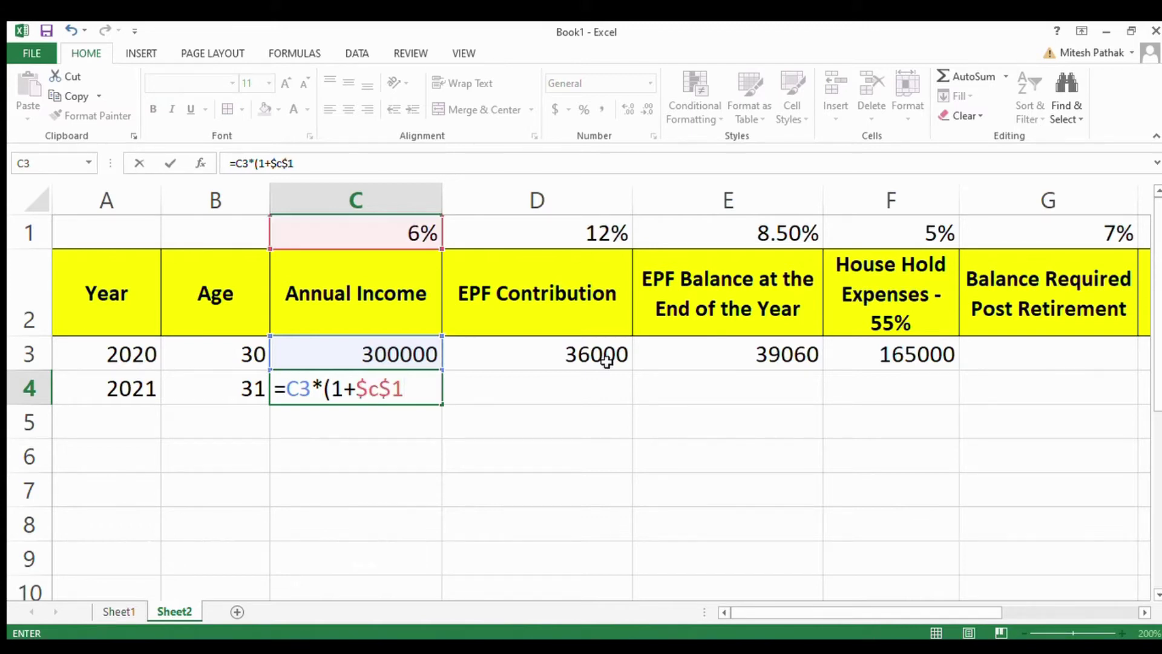
pyautogui.write(')')
pyautogui.press('Return')
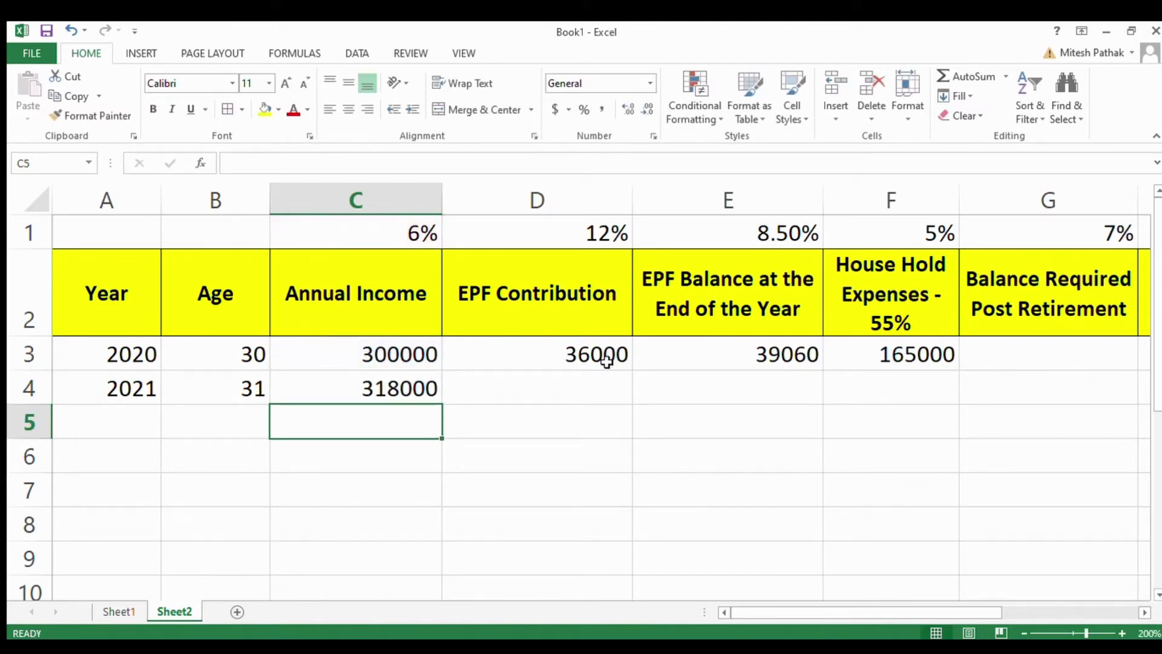
# Step: Copy the EPF Contribution formula from D3 into D4 for the second year
pyautogui.press('Up')
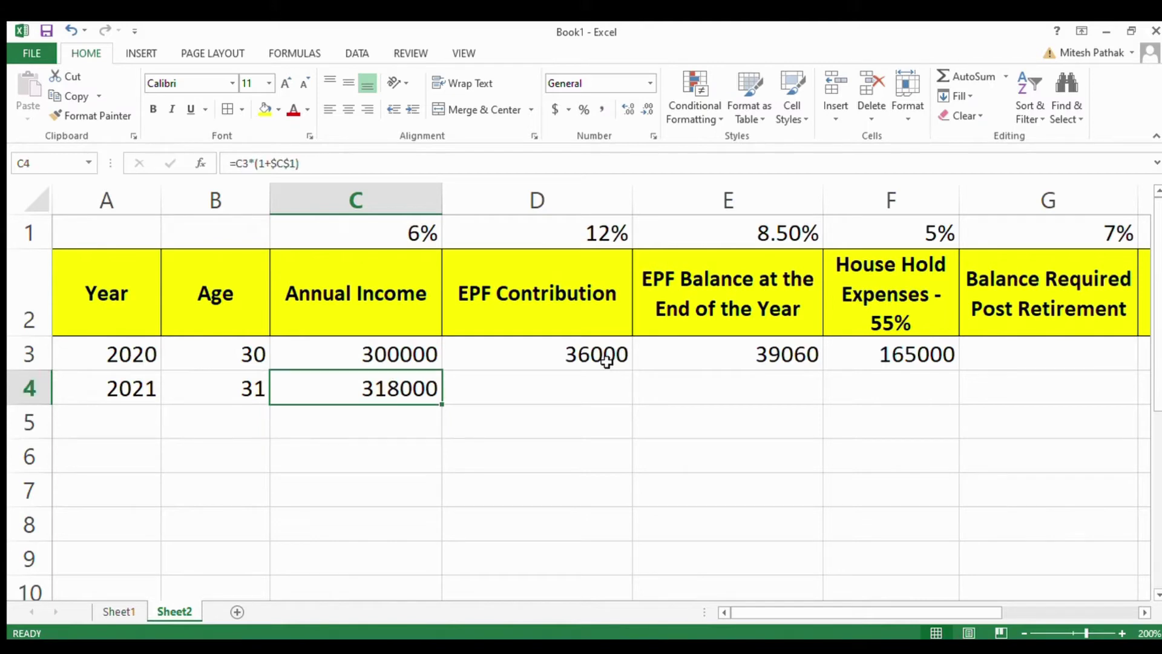
pyautogui.press('Right')
pyautogui.press('Up')
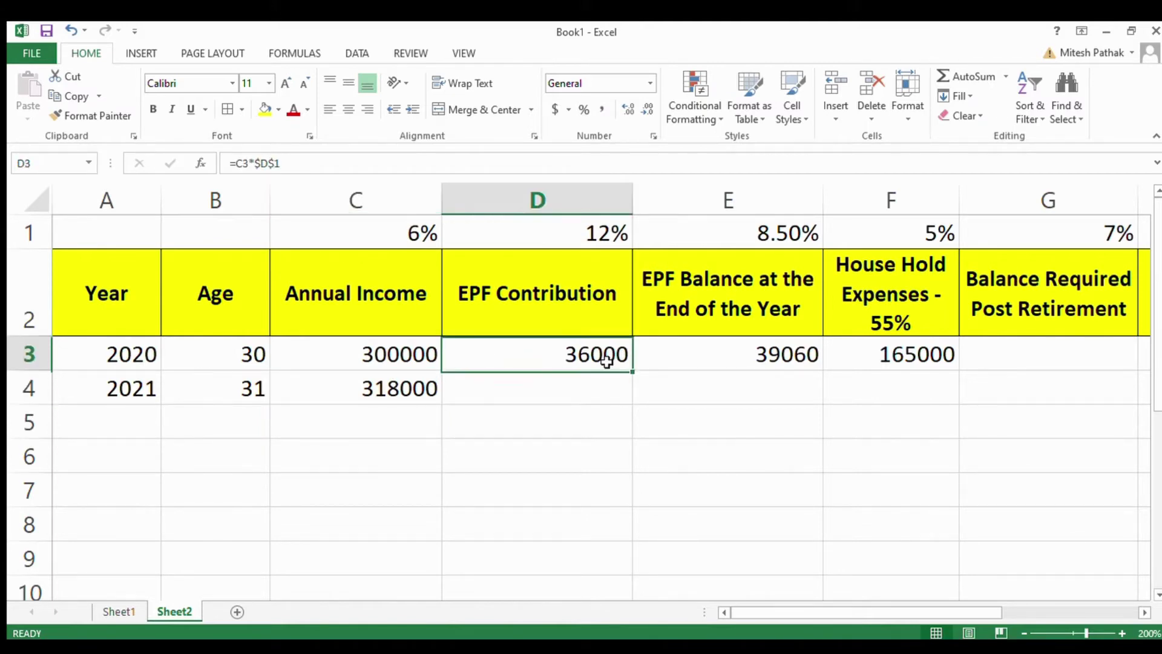
pyautogui.hotkey('ctrl', 'c')
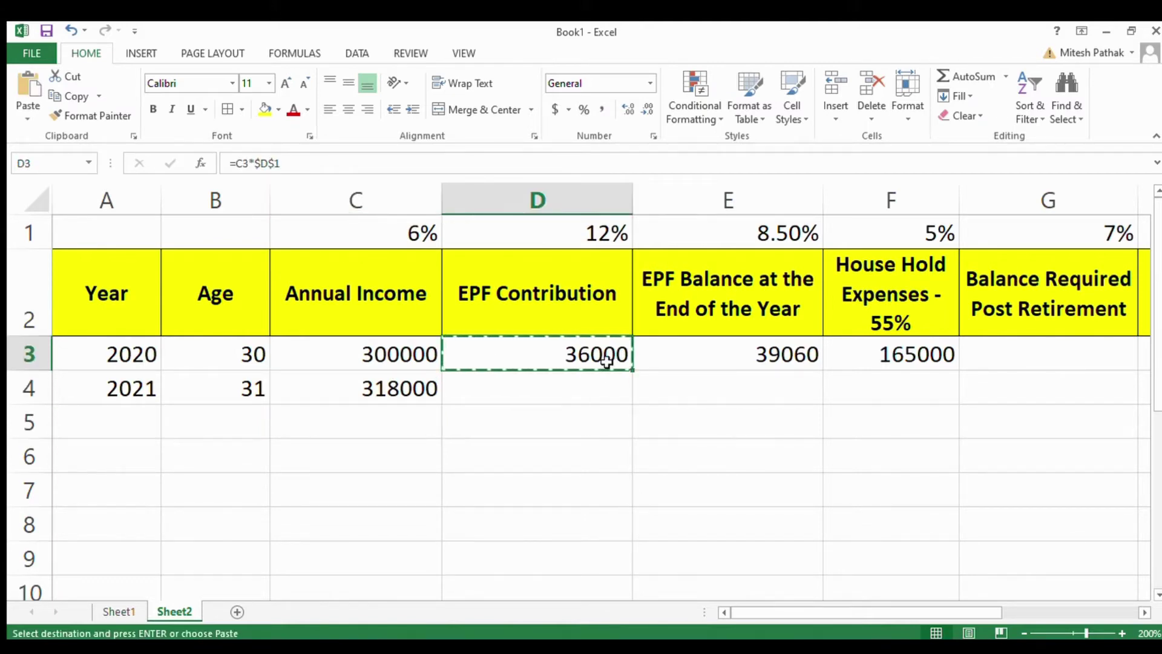
pyautogui.press('Down')
pyautogui.hotkey('ctrl', 'v')
# Step: Calculate the second EPF Balance at the End of the Year in E4 with the formula =(E3+D4)*(1+$E$1)
pyautogui.press('Right')
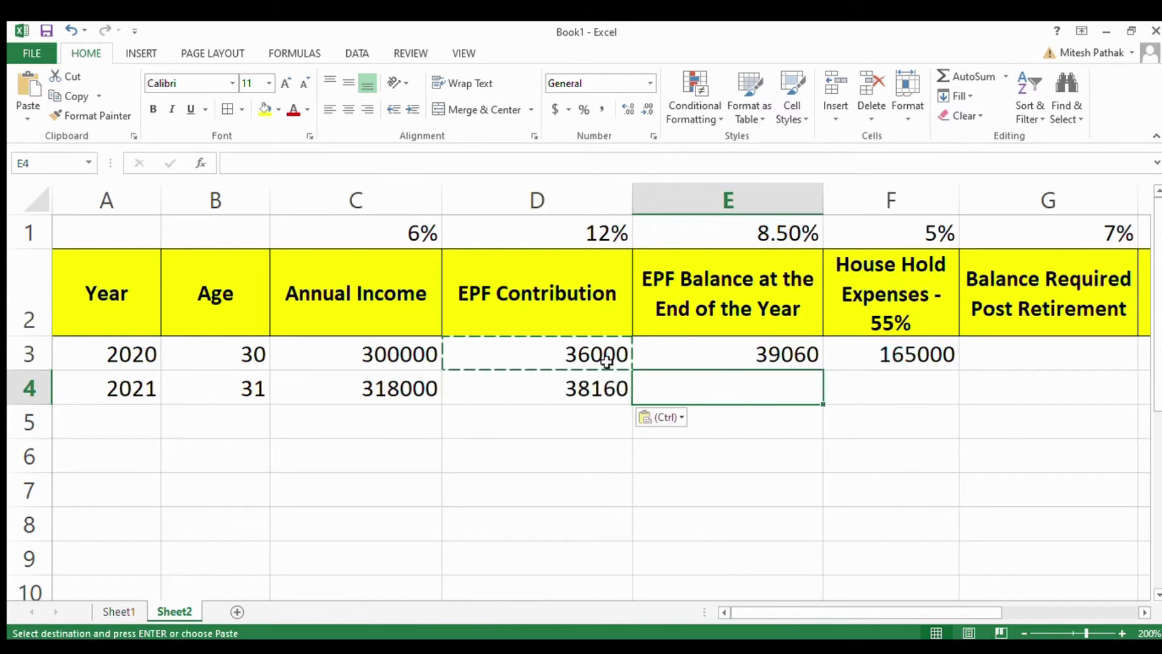
pyautogui.press('Up')
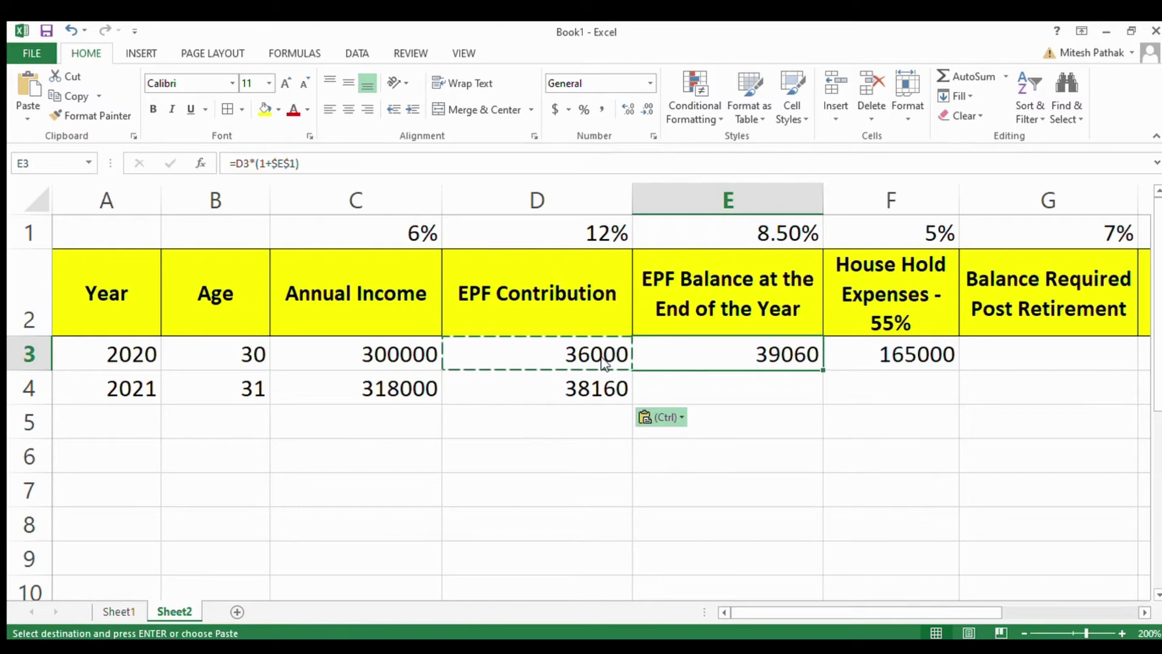
pyautogui.click(770, 396)
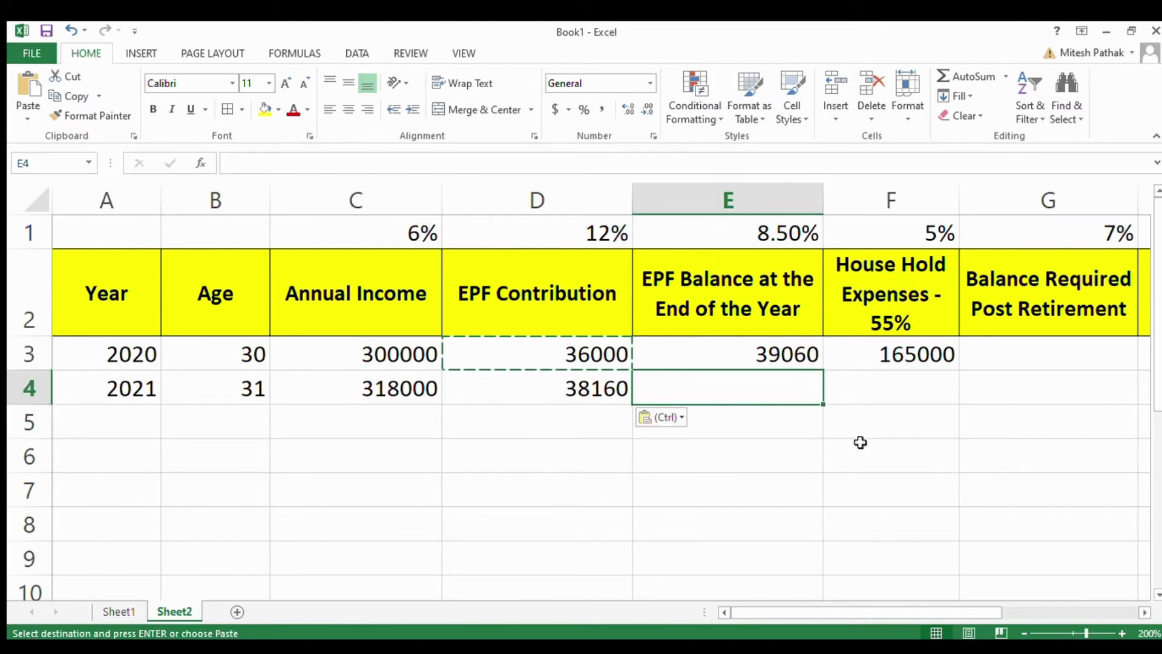
pyautogui.write('=')
pyautogui.press('Up')
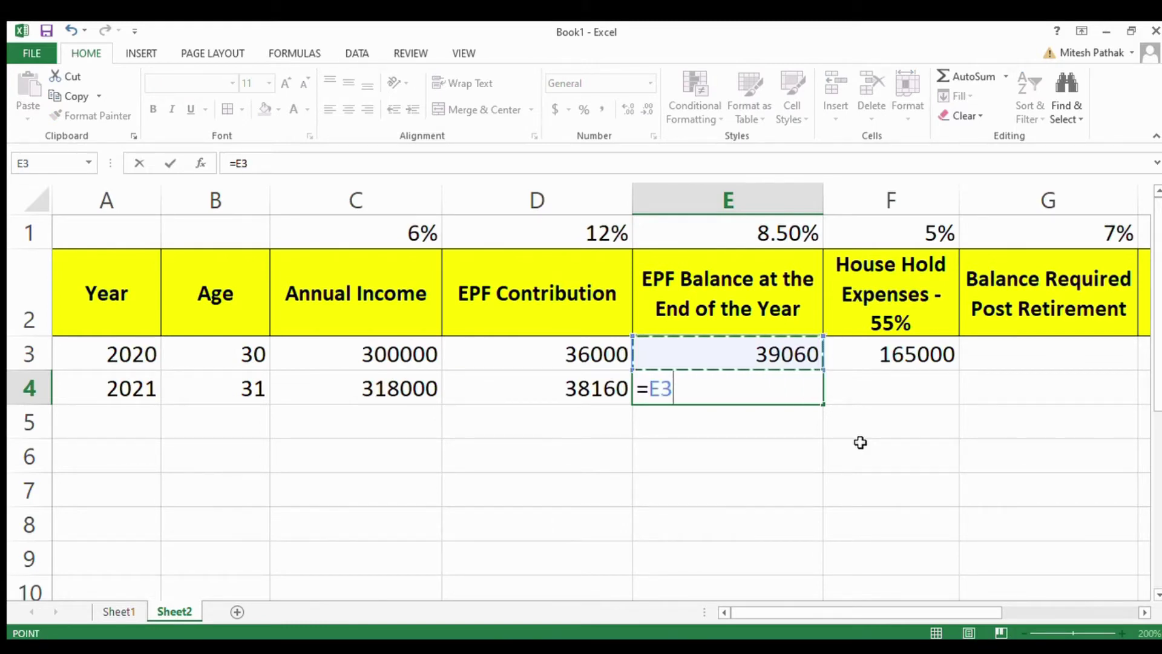
pyautogui.press('BackSpace')
pyautogui.press('BackSpace')
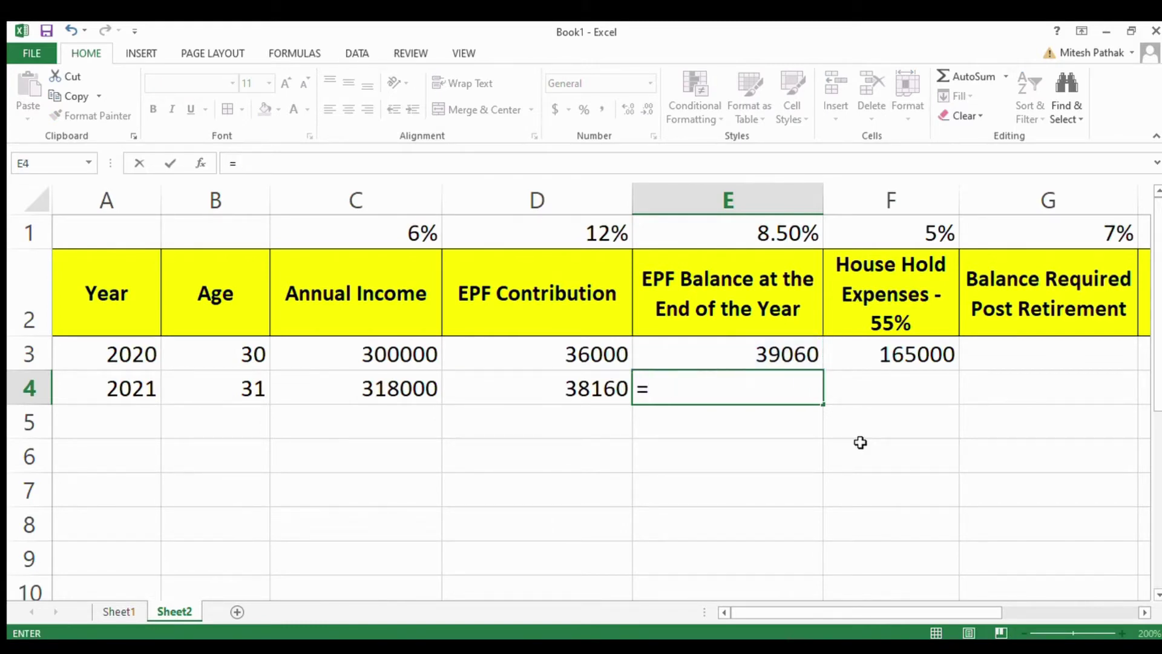
pyautogui.write('(')
pyautogui.click(767, 357)
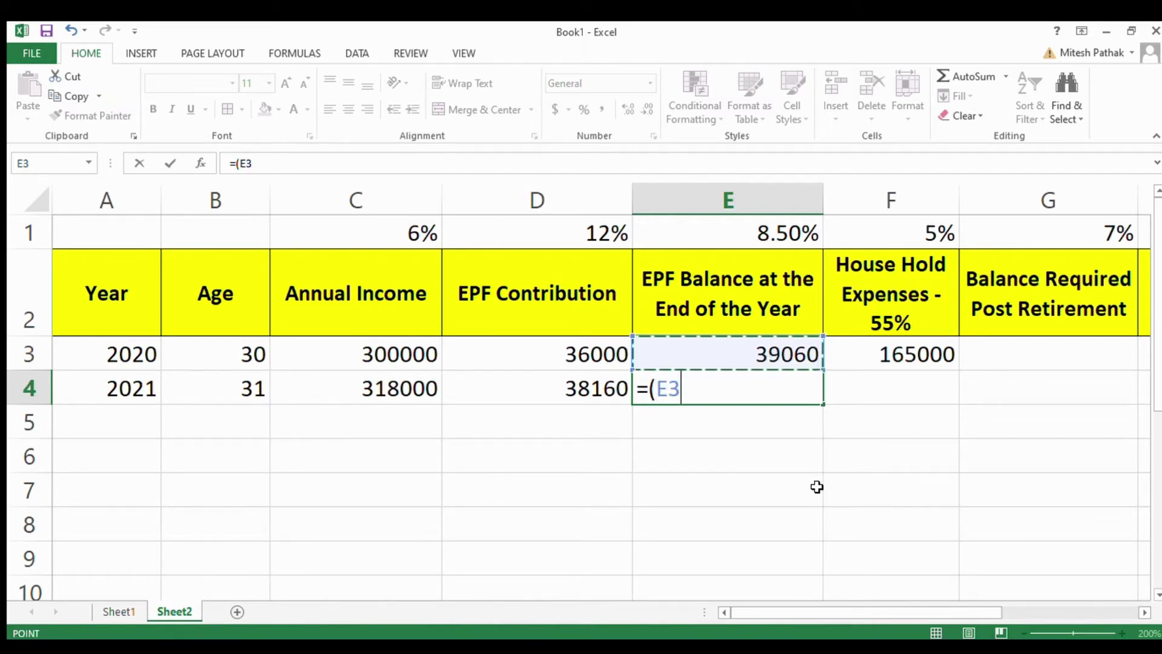
pyautogui.write('+')
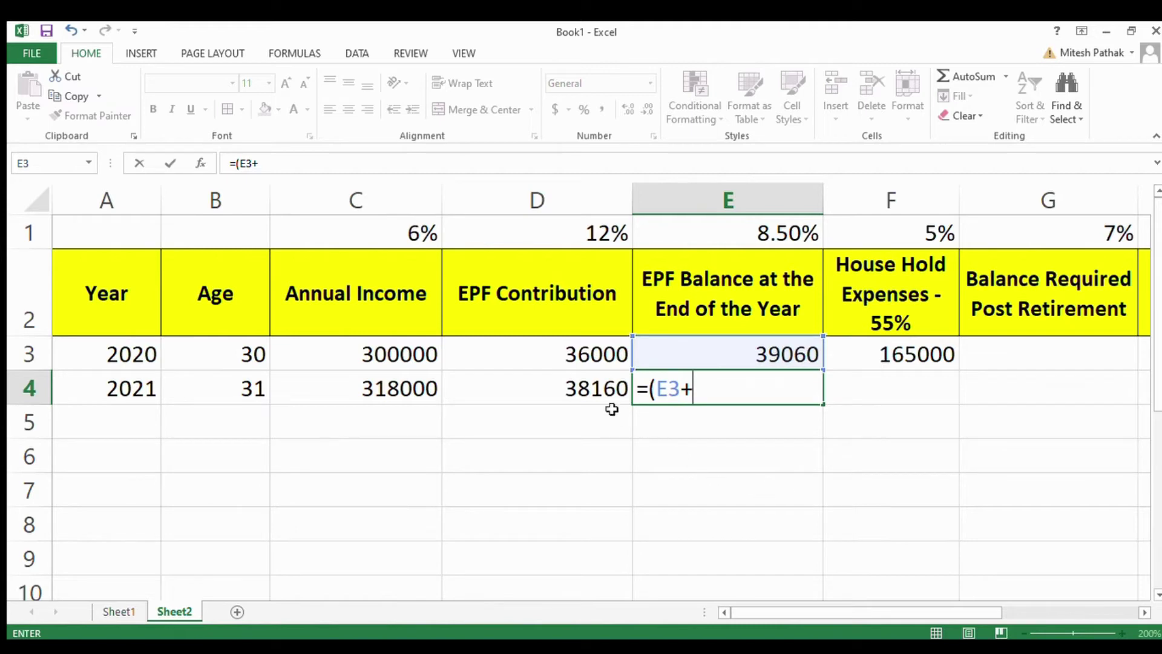
pyautogui.click(588, 391)
pyautogui.write(')')
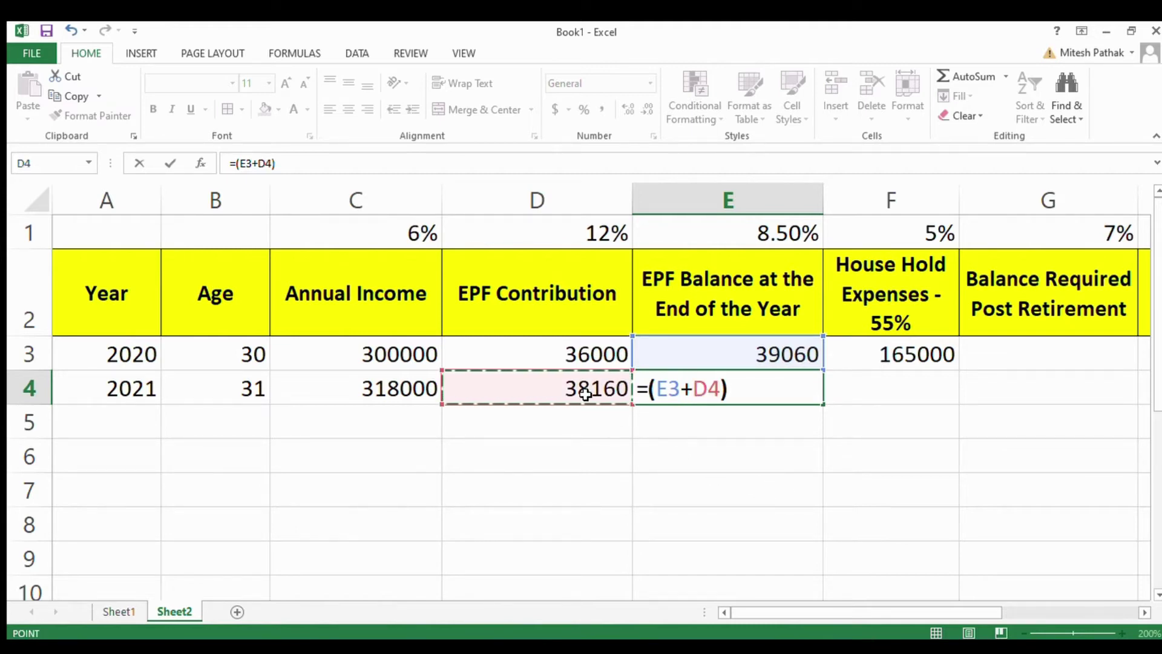
pyautogui.write('*')
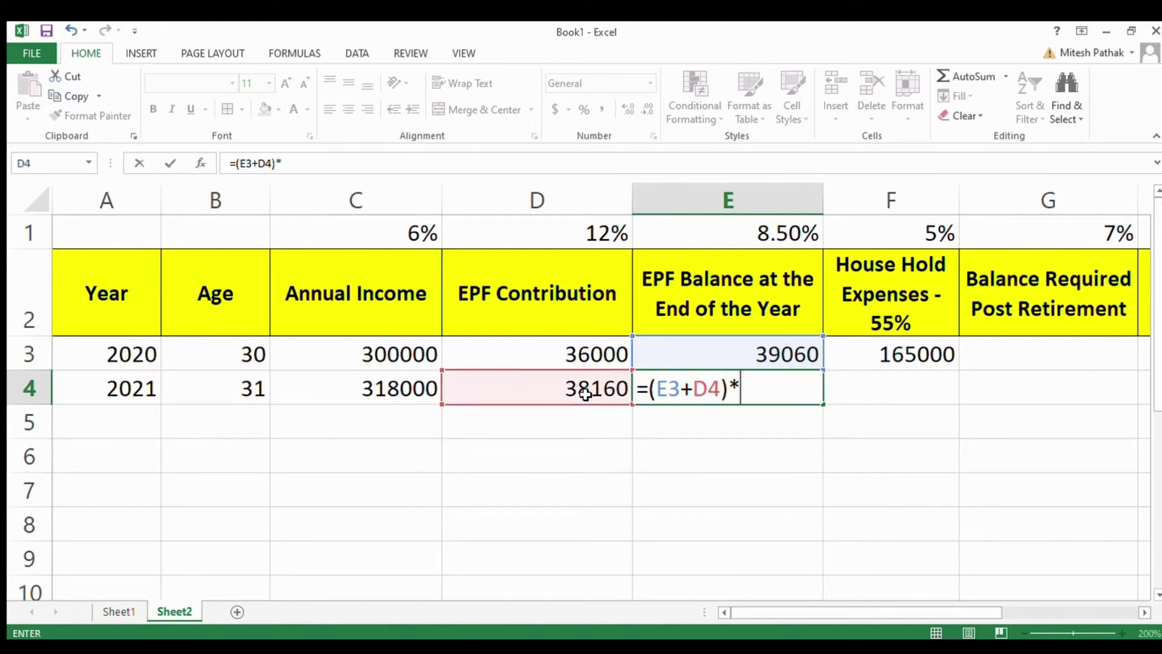
pyautogui.write('(1+$E')
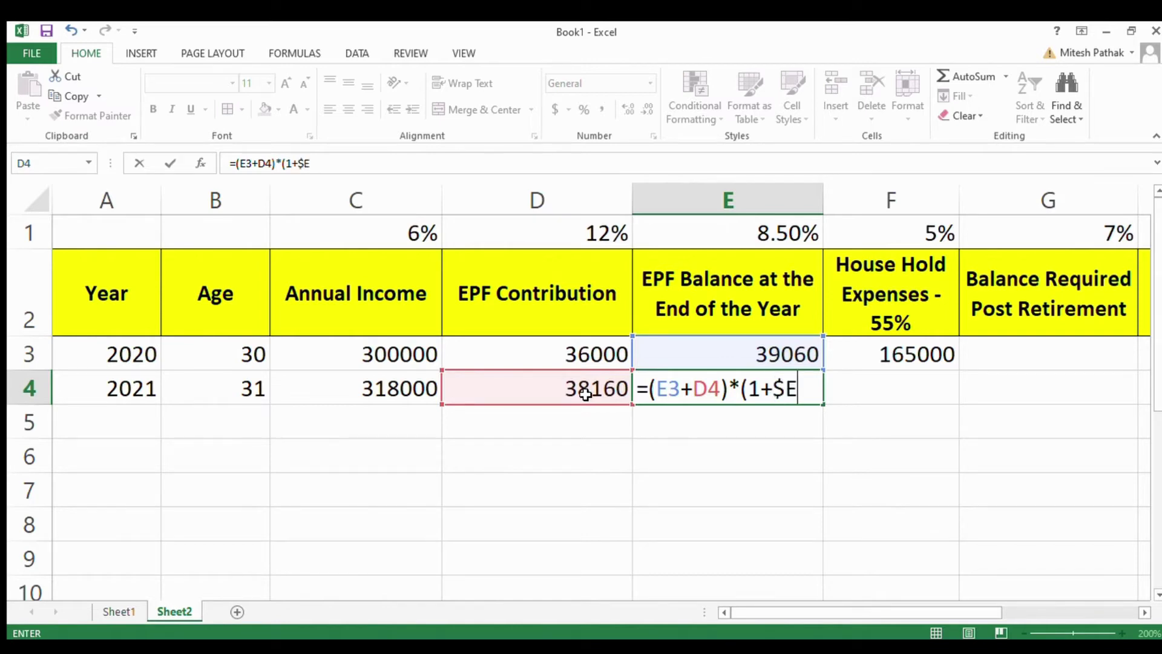
pyautogui.write('$1')
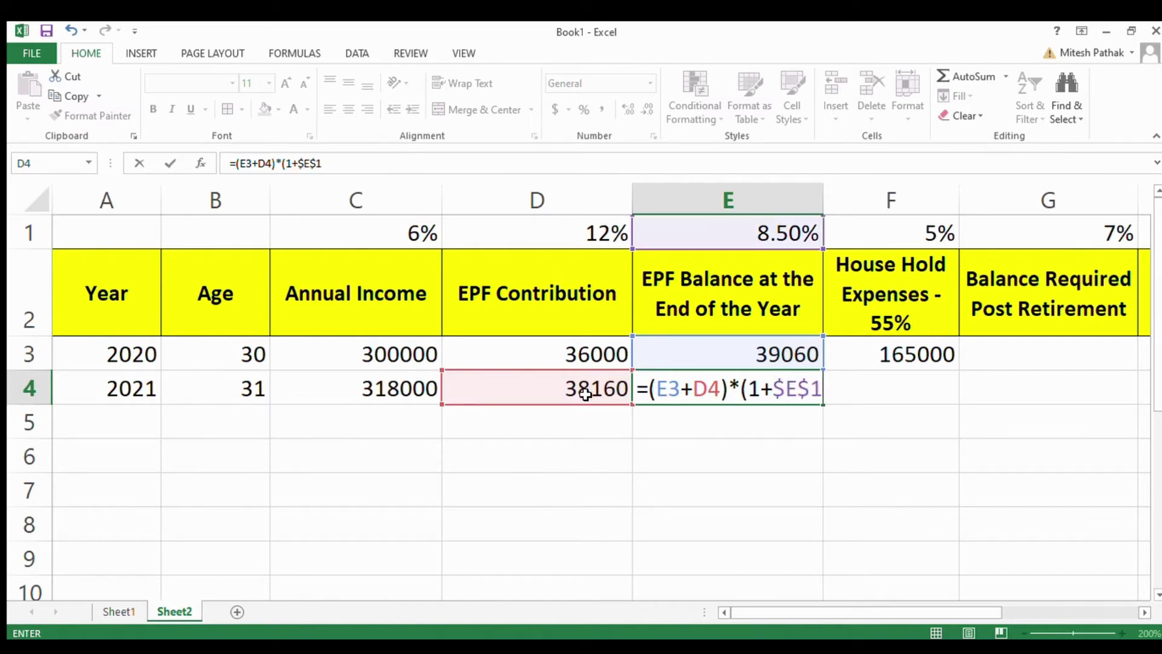
pyautogui.write(')')
pyautogui.press('Return')
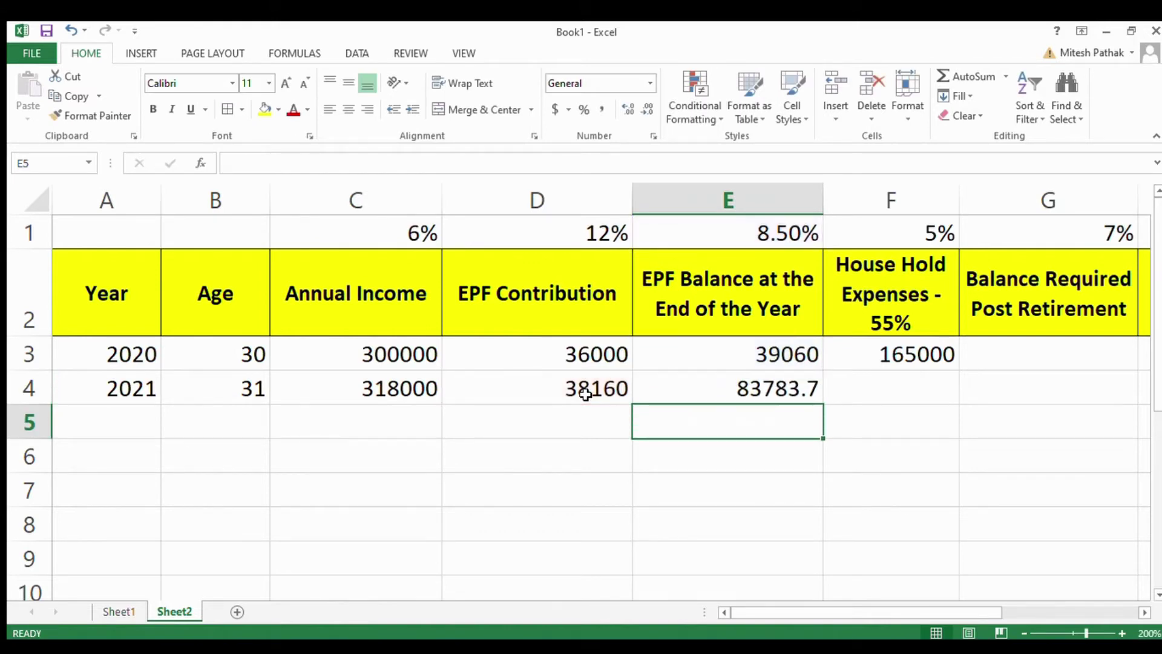
# Step: Try copying the House Hold Expenses formula from F3 into F4, and clear the pasted formula
pyautogui.press('Up')
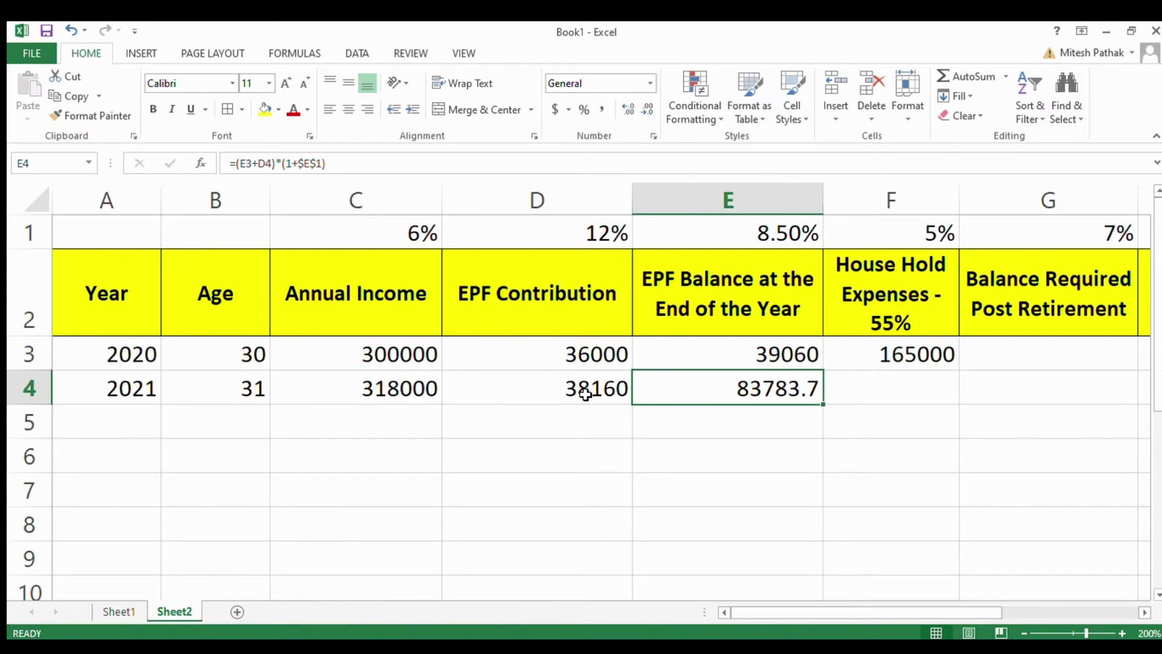
pyautogui.press('Right')
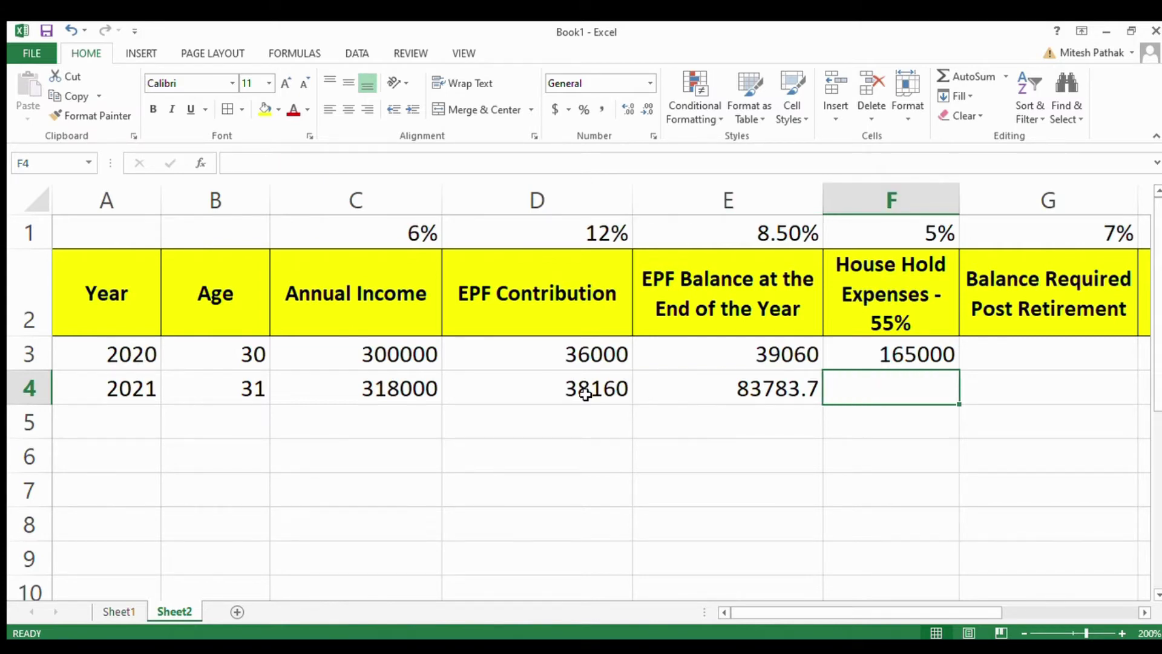
pyautogui.press('Up')
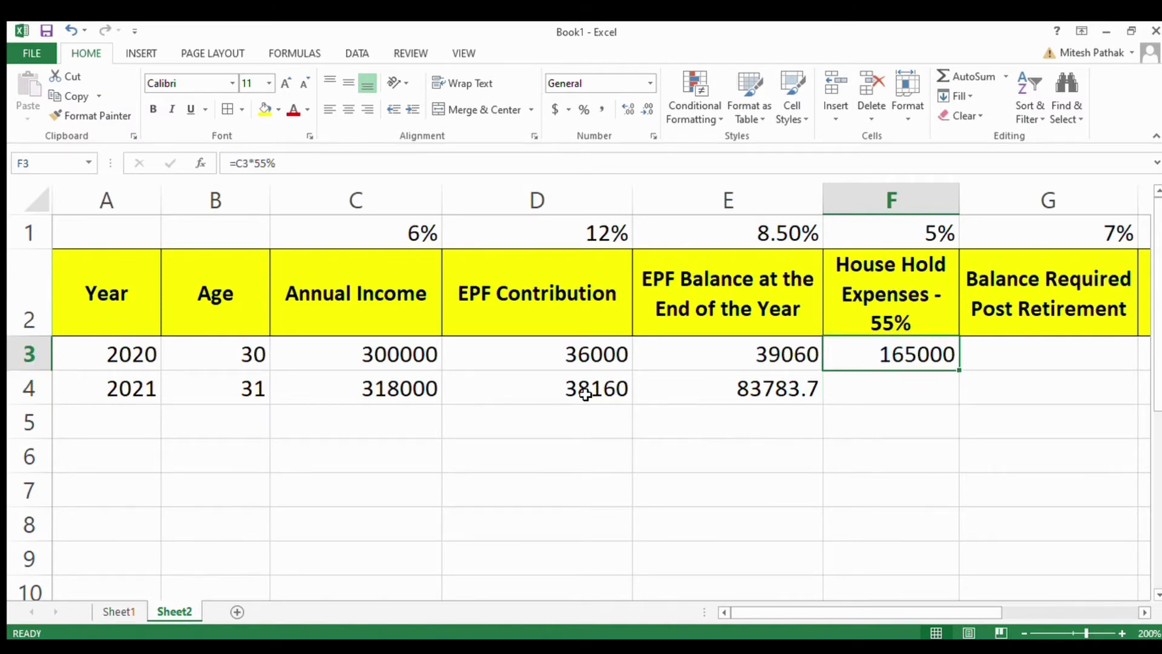
pyautogui.hotkey('ctrl', 'c')
pyautogui.press('Down')
pyautogui.hotkey('ctrl', 'v')
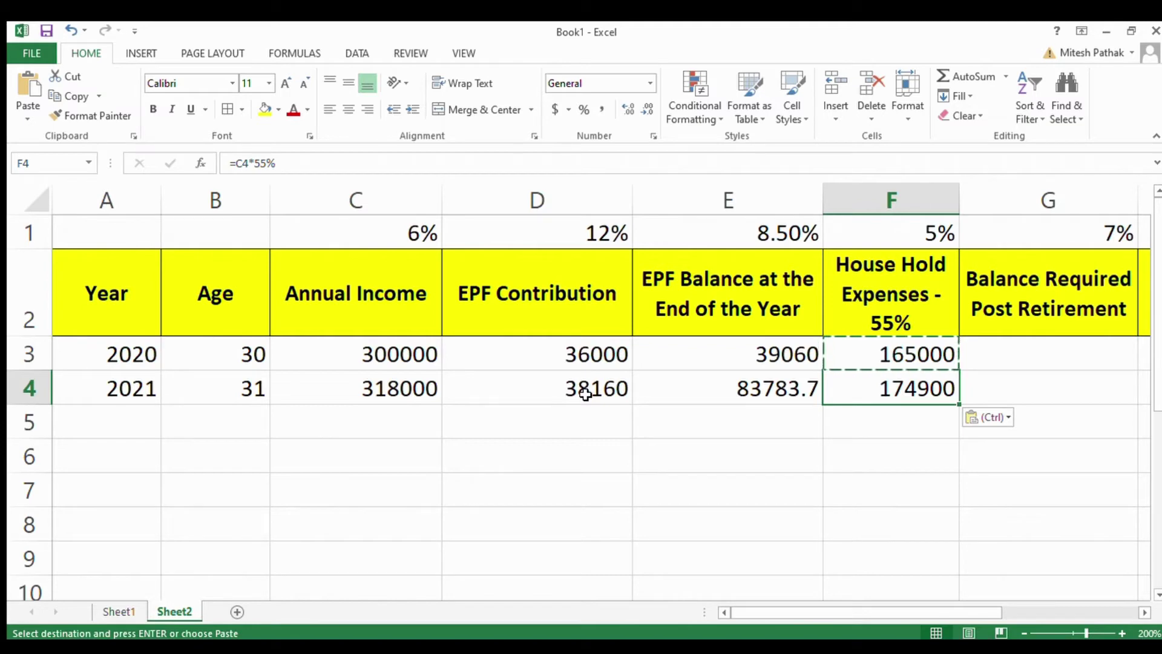
pyautogui.press('Up')
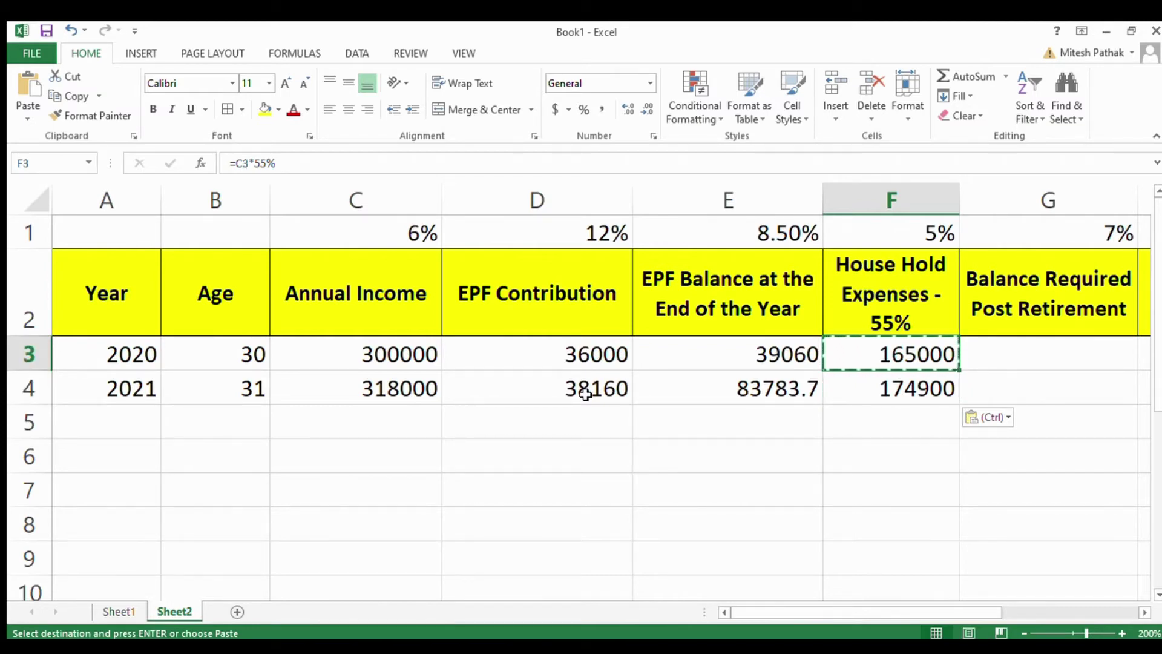
pyautogui.press('Down')
pyautogui.press('Up')
pyautogui.press('Down')
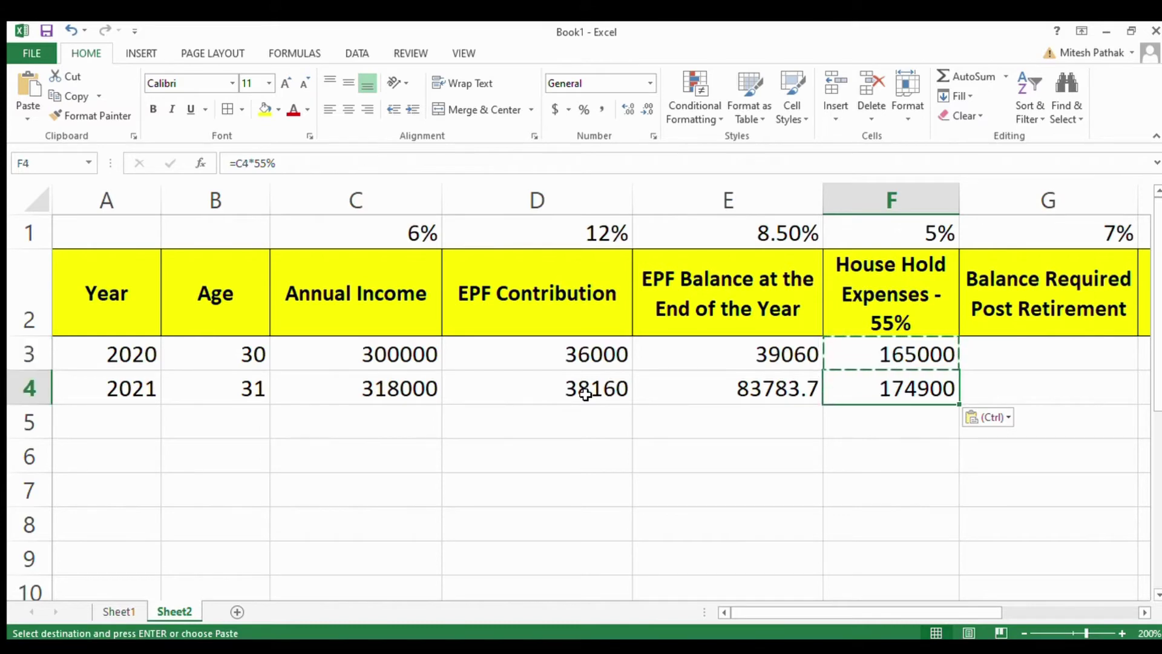
pyautogui.press('Delete')
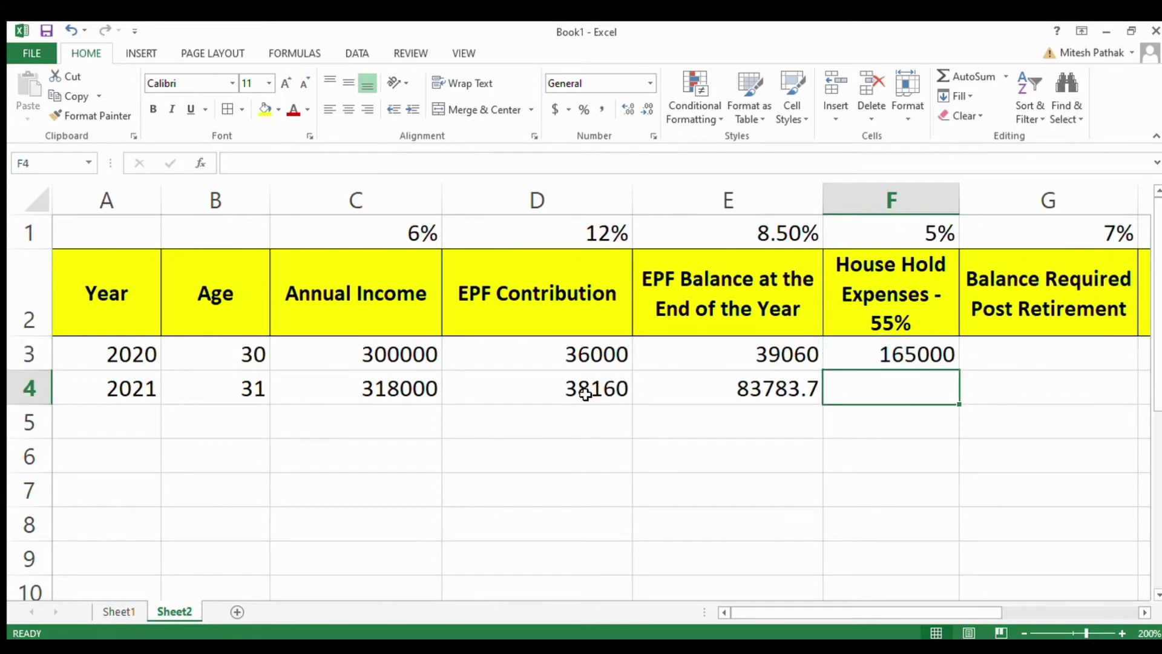
# Step: Calculate the second-year House Hold Expenses in F4 with the formula =F3*(1+$F$1)
pyautogui.write('=')
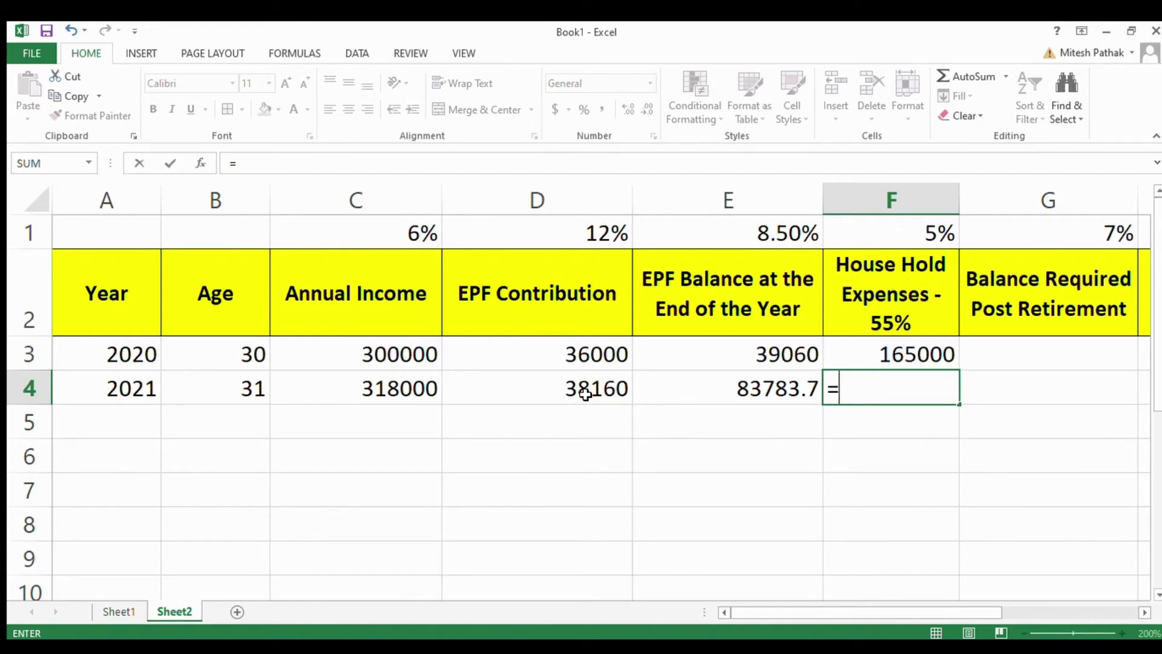
pyautogui.press('Up')
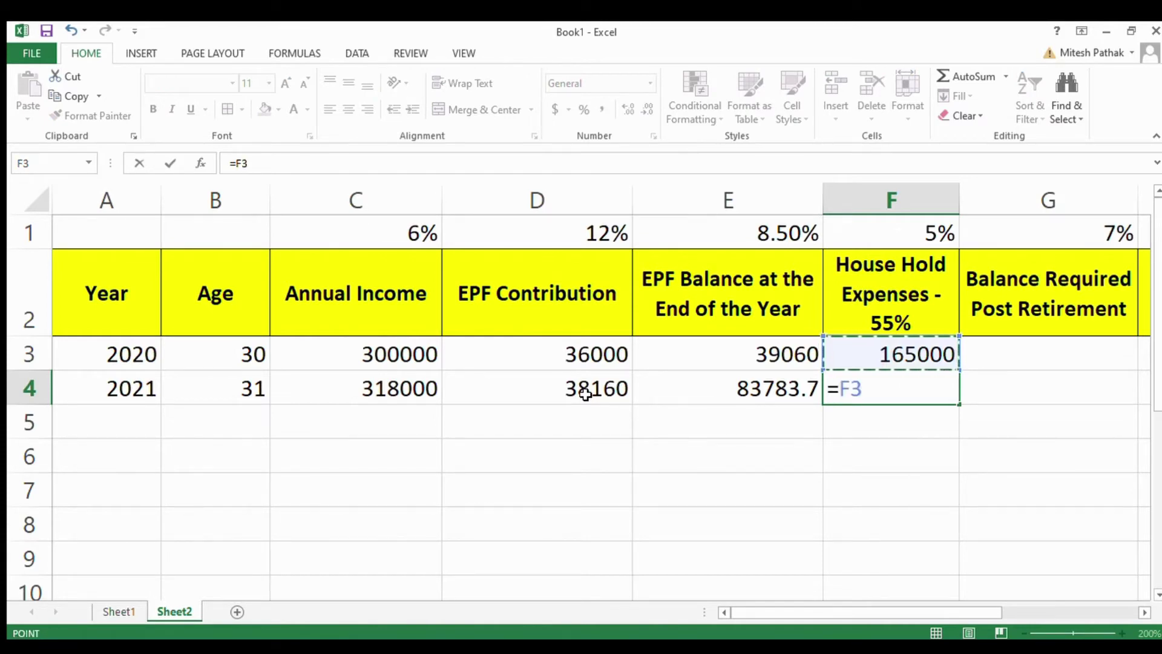
pyautogui.write('*')
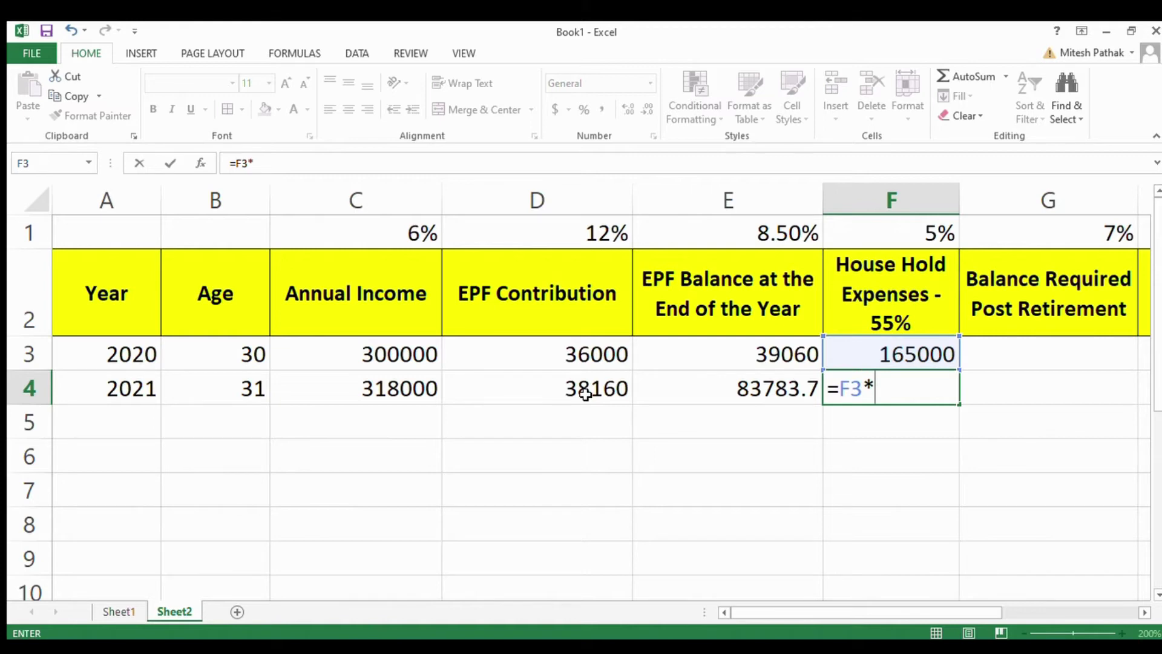
pyautogui.write('(1+$F')
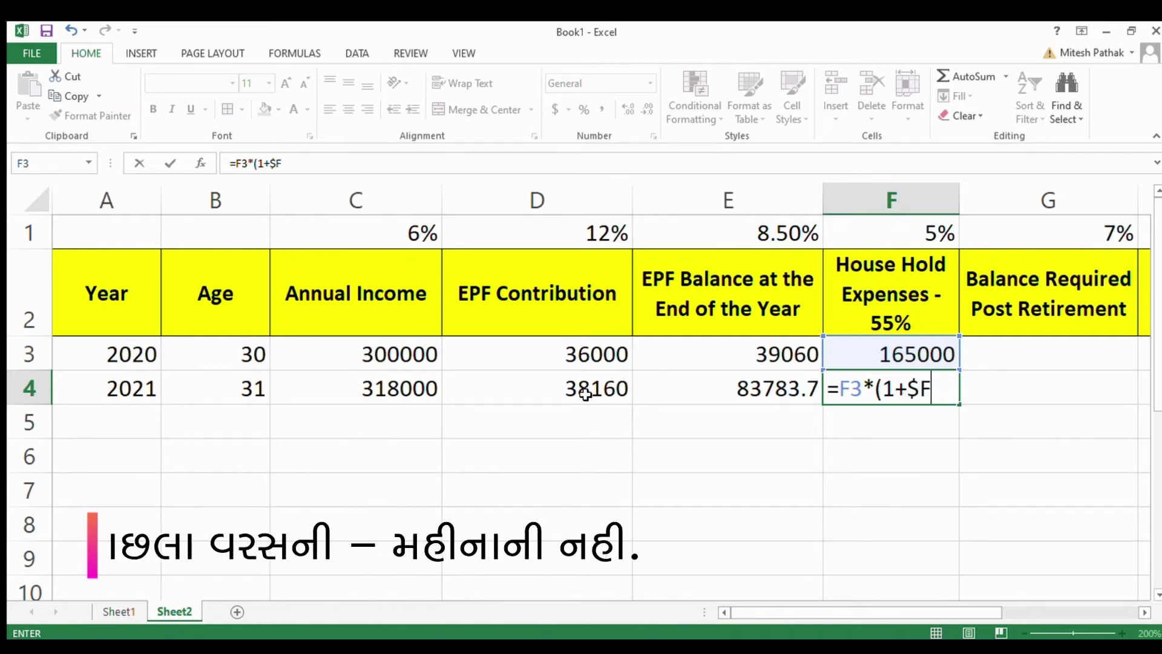
pyautogui.write('$1)')
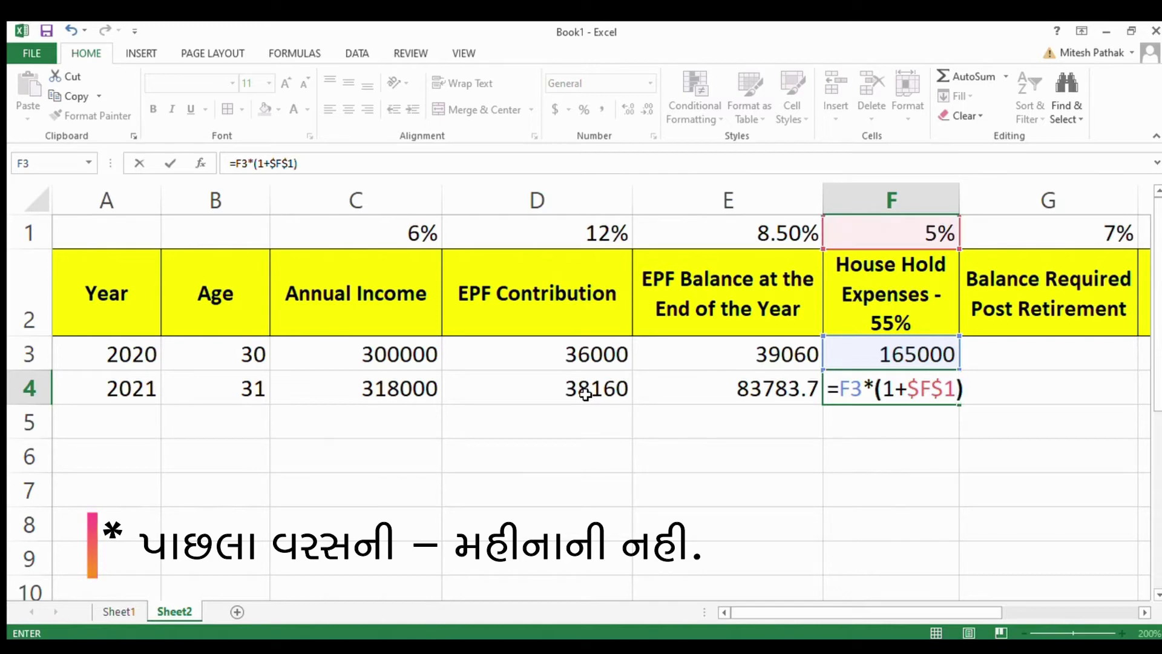
pyautogui.press('Return')
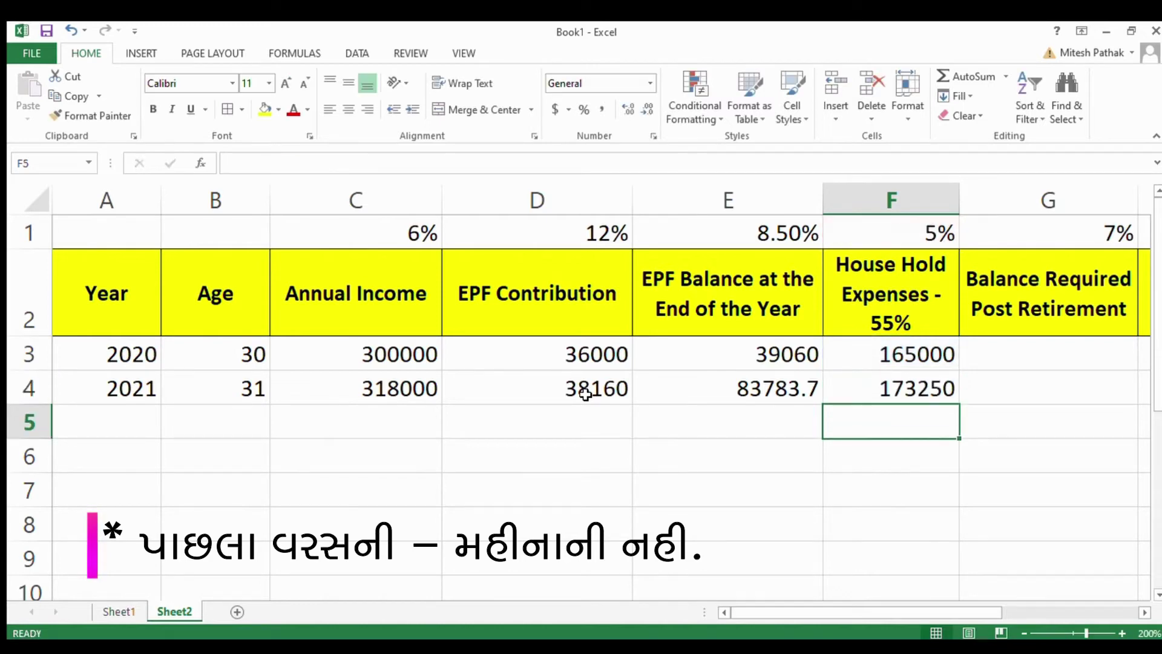
pyautogui.press('Up')
pyautogui.press('Up')
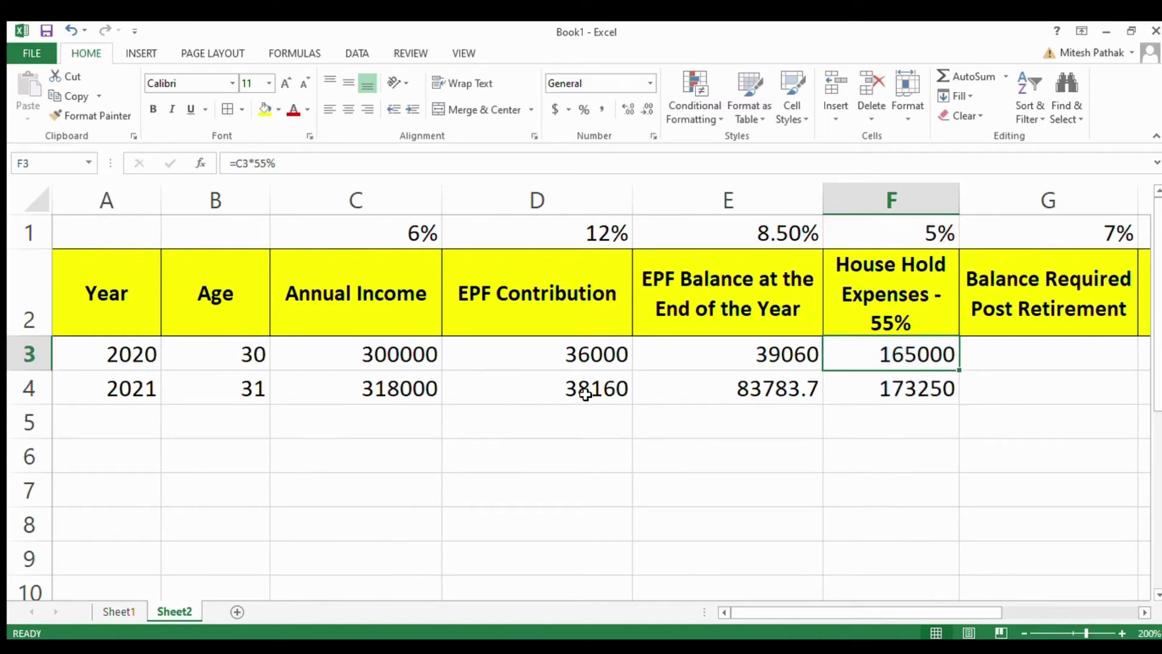
pyautogui.press('Down')
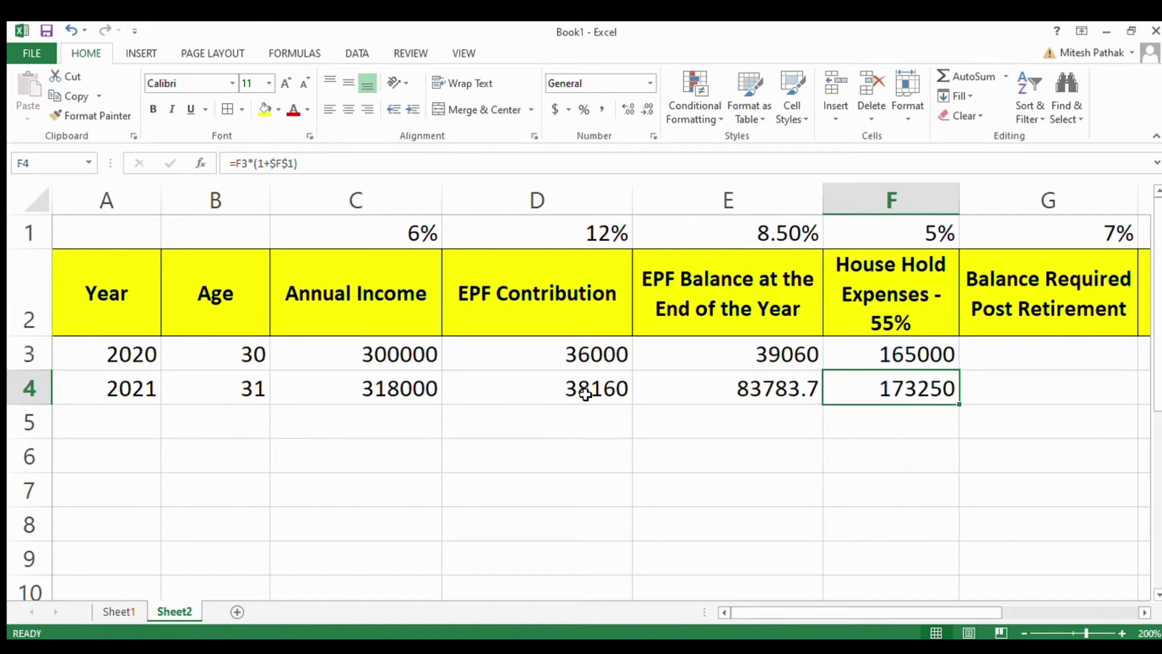
pyautogui.press('Right')
pyautogui.press('Right')
pyautogui.press('Right')
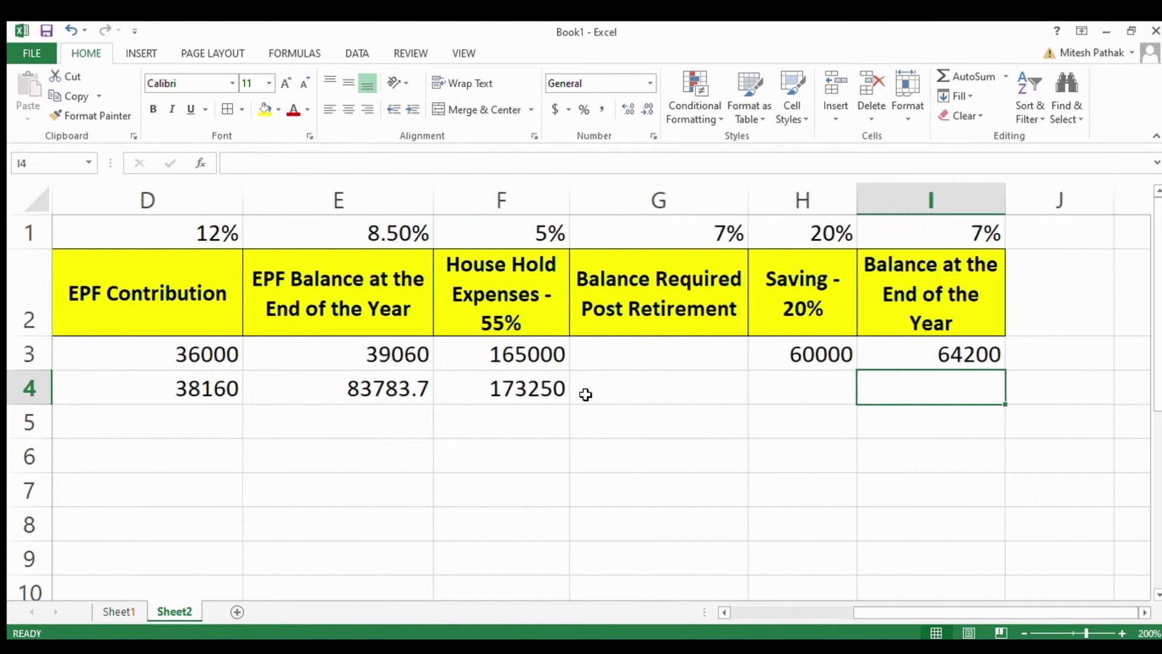
pyautogui.press('Left')
pyautogui.press('Left')
pyautogui.press('Left')
pyautogui.press('Left')
pyautogui.press('Left')
pyautogui.press('Left')
pyautogui.press('Left')
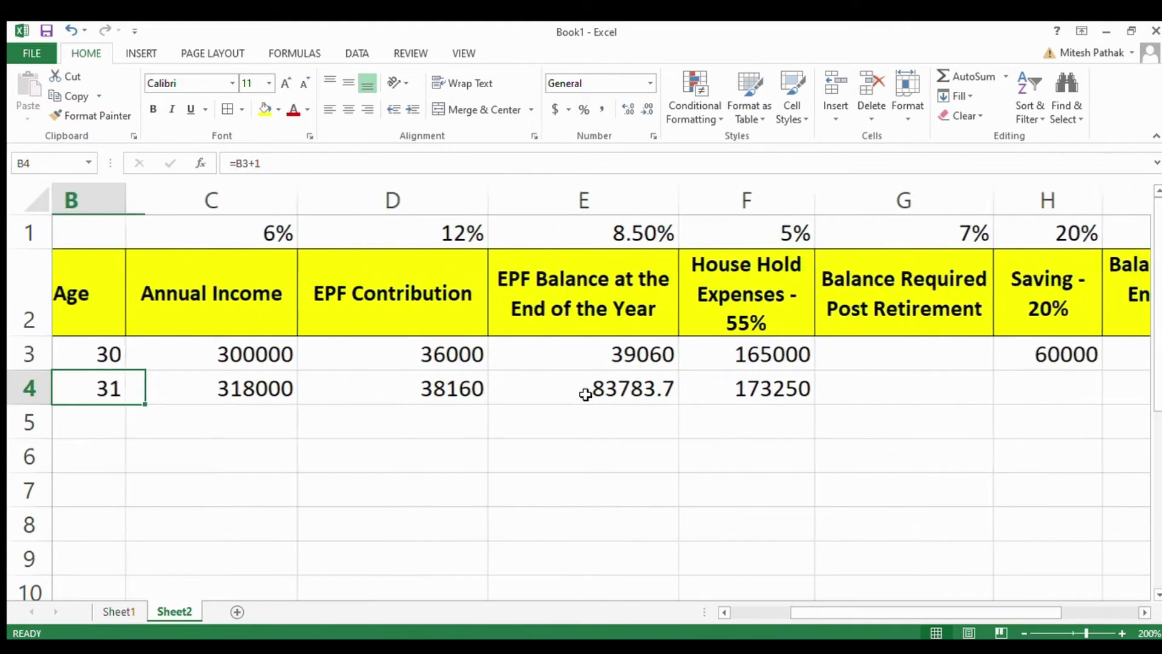
pyautogui.press('Right')
pyautogui.press('Right')
pyautogui.press('Right')
pyautogui.press('Right')
pyautogui.press('Right')
pyautogui.press('Right')
pyautogui.press('Right')
pyautogui.press('Right')
pyautogui.press('Left')
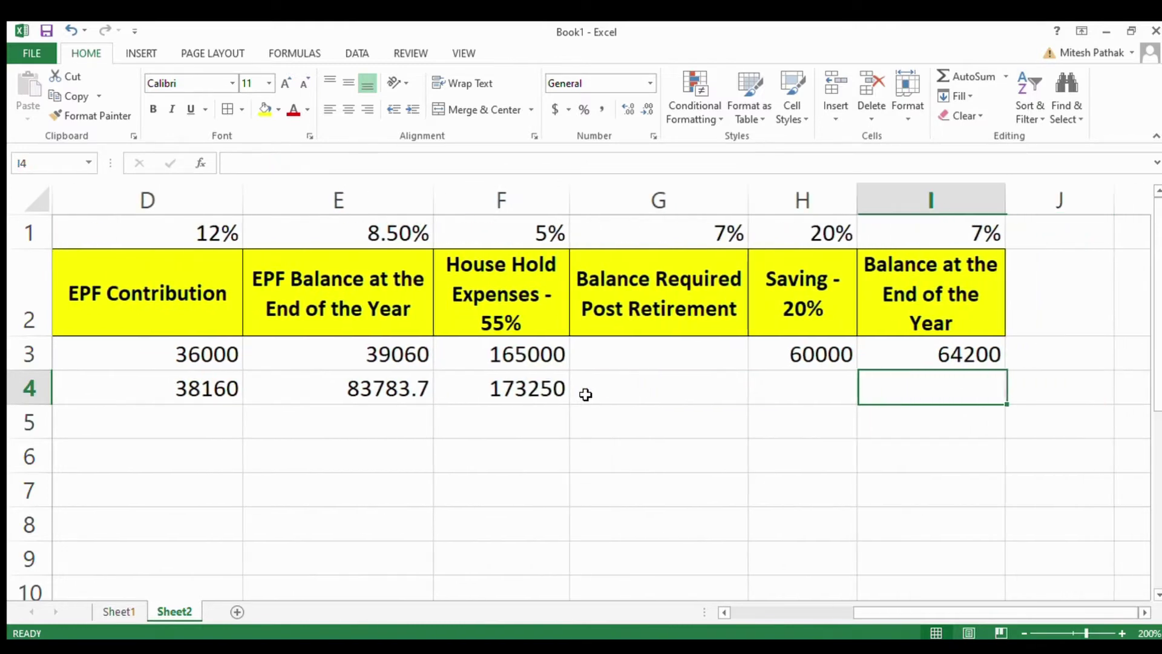
pyautogui.write('=')
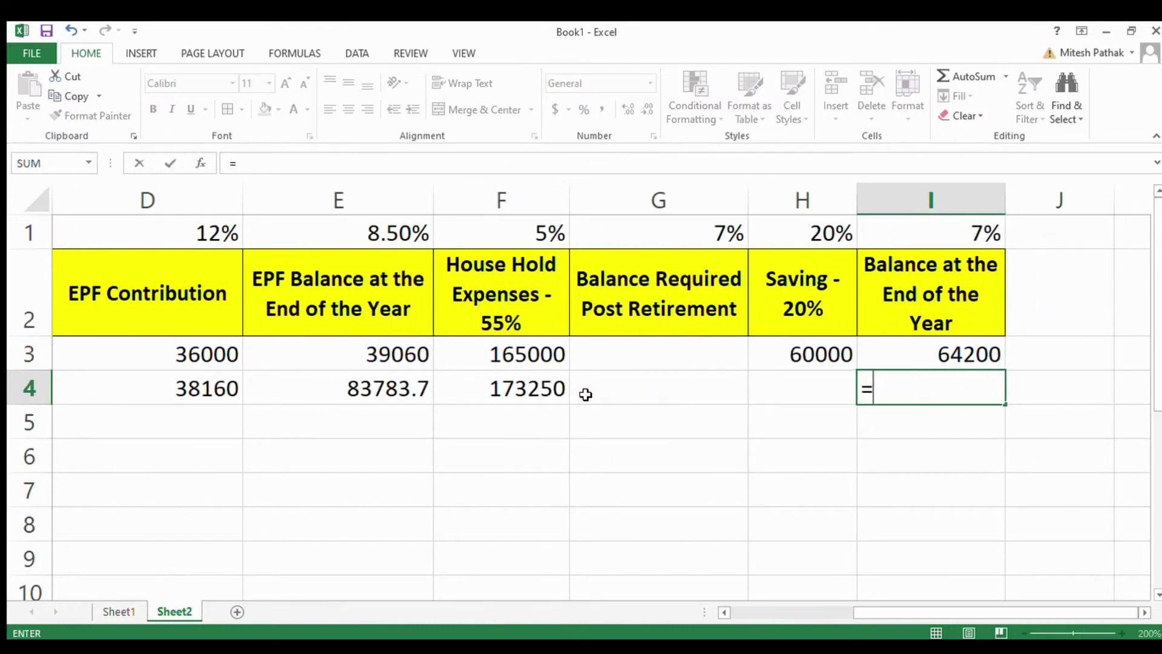
pyautogui.press('BackSpace')
pyautogui.press('Return')
# Step: Copy the Saving formula from H3 into H4 for the second year
pyautogui.press('Up')
pyautogui.press('Up')
pyautogui.press('Left')
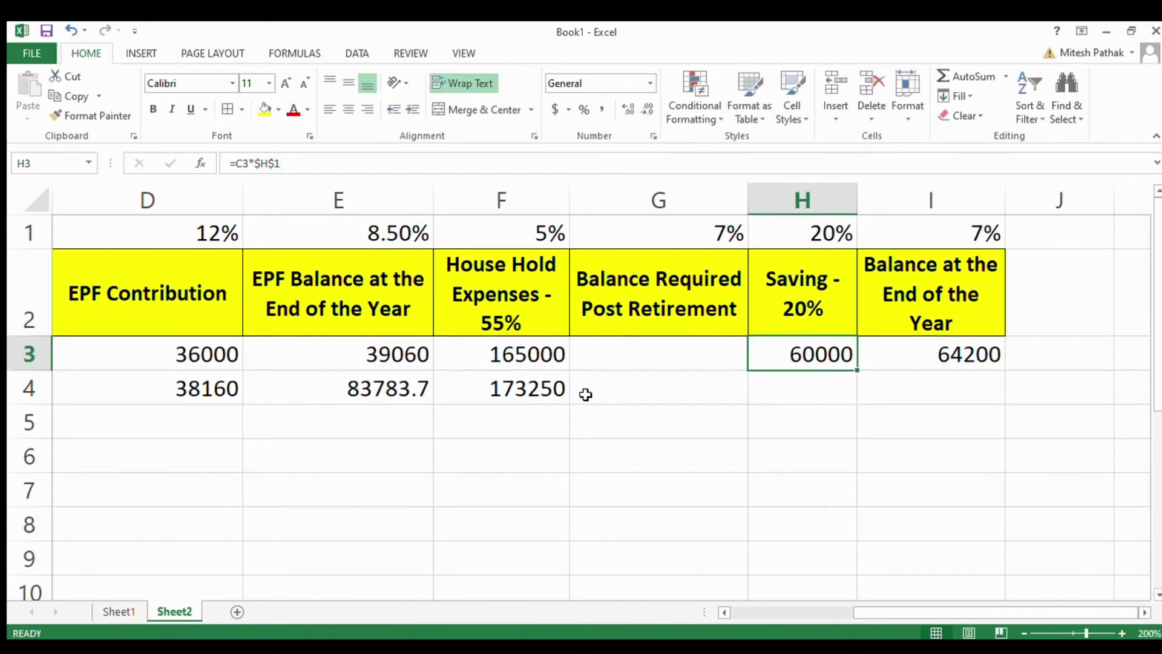
pyautogui.hotkey('ctrl', 'c')
pyautogui.press('Down')
pyautogui.hotkey('ctrl', 'v')
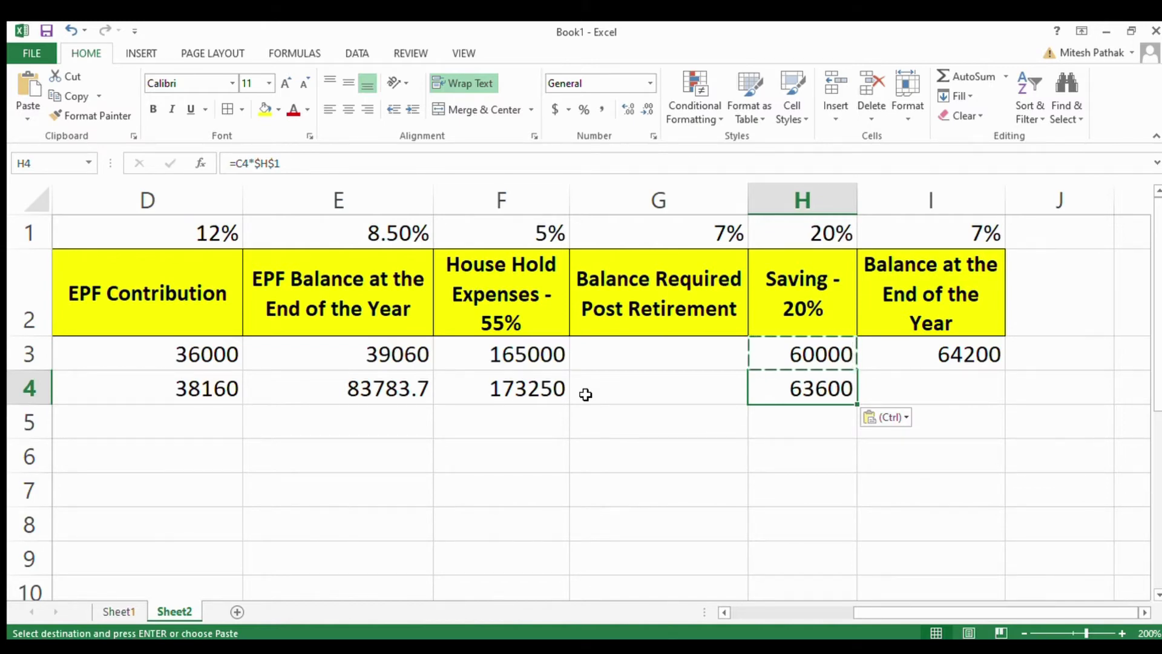
# Step: Calculate the second-year savings Balance at the End of the Year in I4 with the formula =(I3+H4)*(1+$I$1)
pyautogui.press('Right')
pyautogui.write('=')
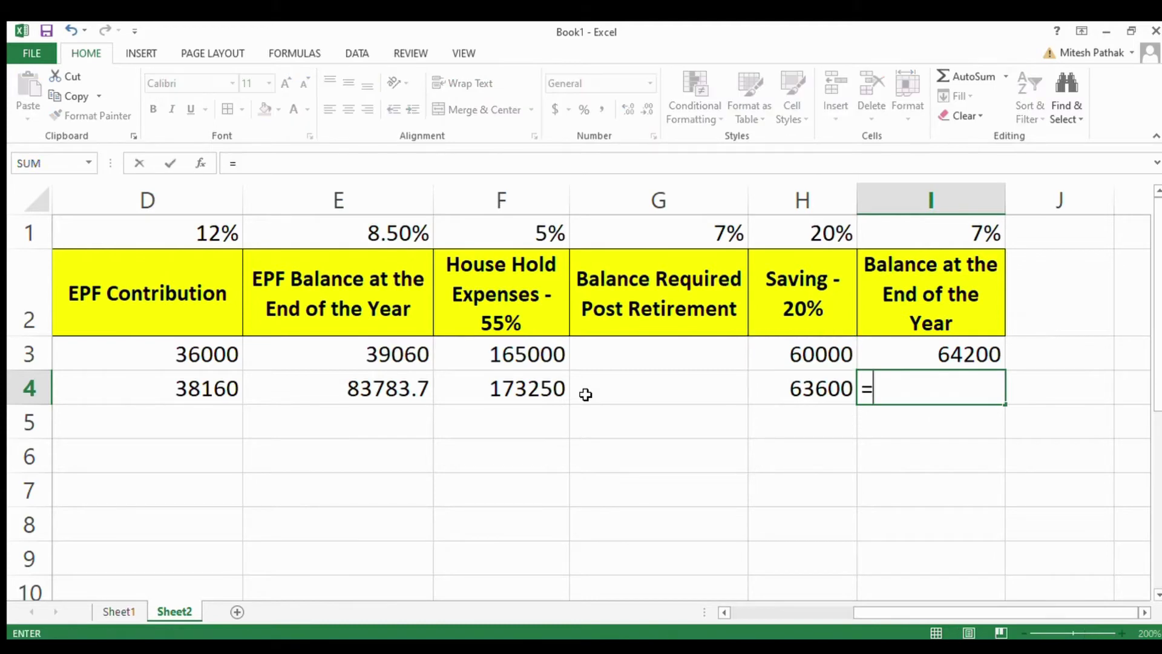
pyautogui.press('Up')
pyautogui.press('Down')
pyautogui.press('BackSpace')
pyautogui.press('BackSpace')
pyautogui.write('(')
pyautogui.press('Up')
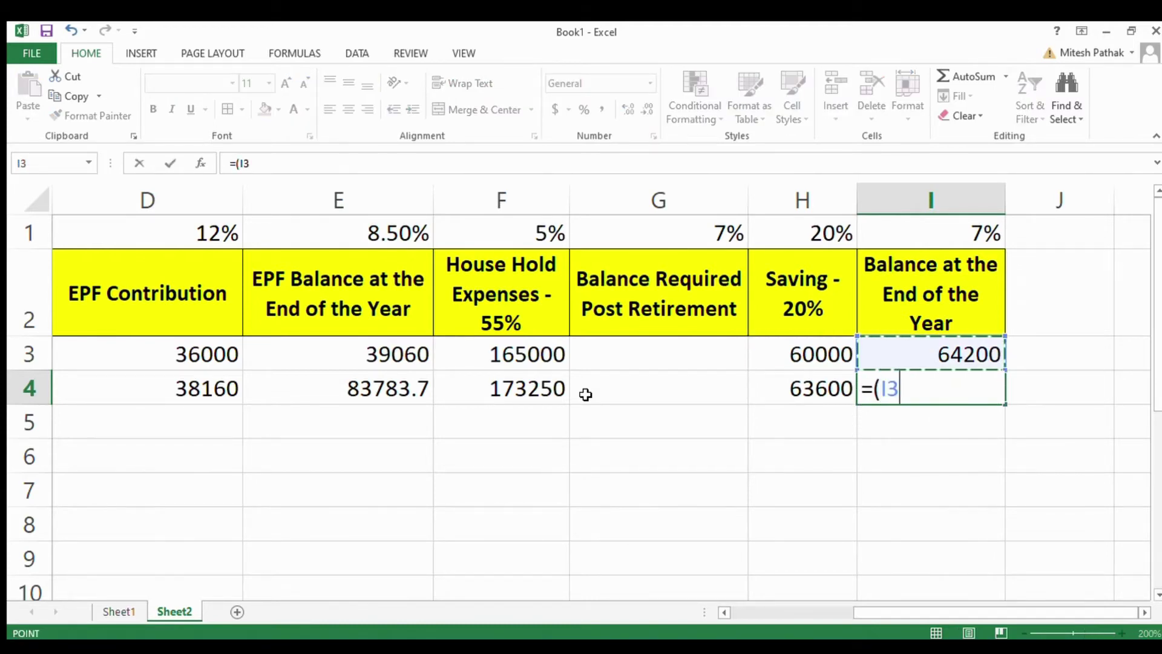
pyautogui.write('+')
pyautogui.press('Left')
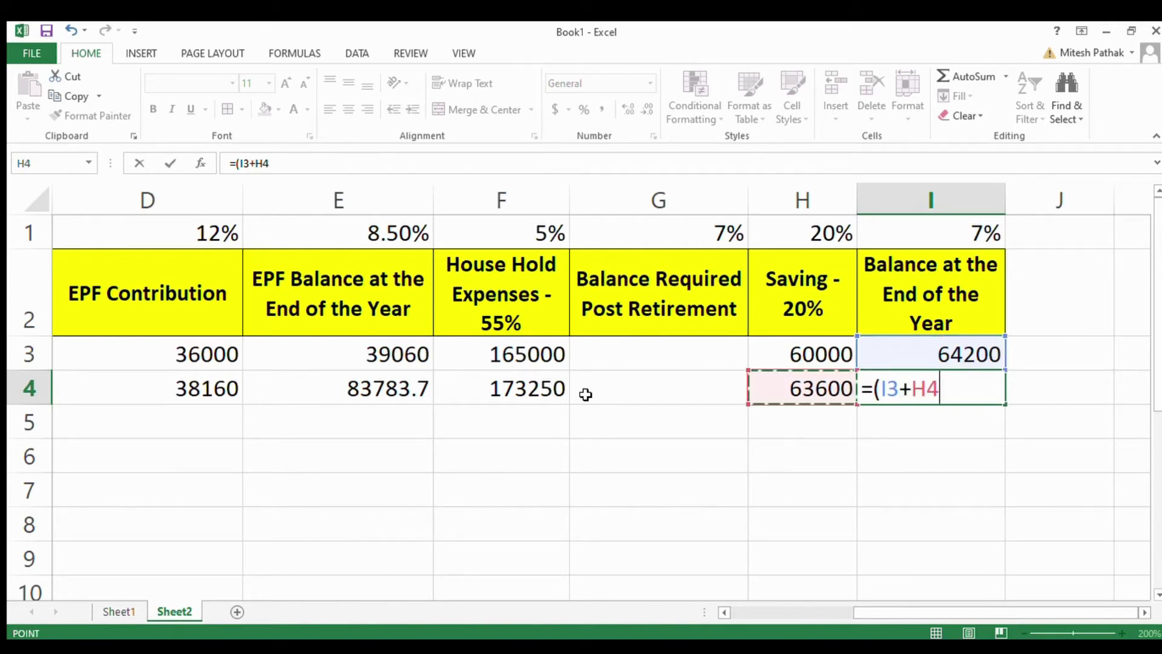
pyautogui.write(')*')
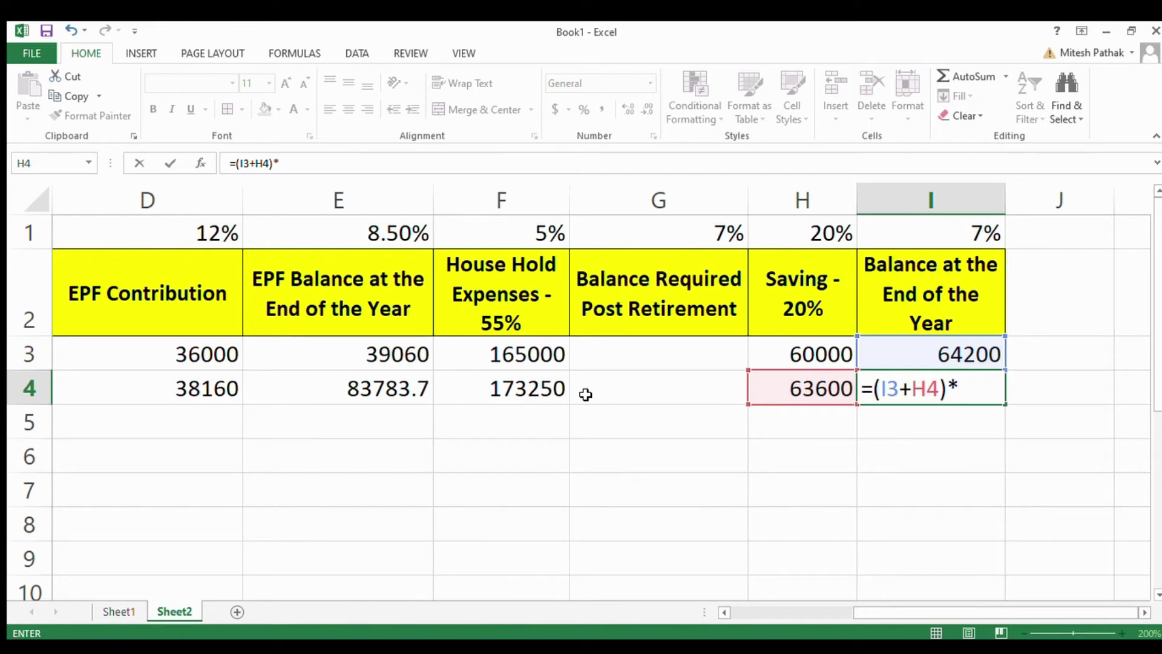
pyautogui.write('(1+$')
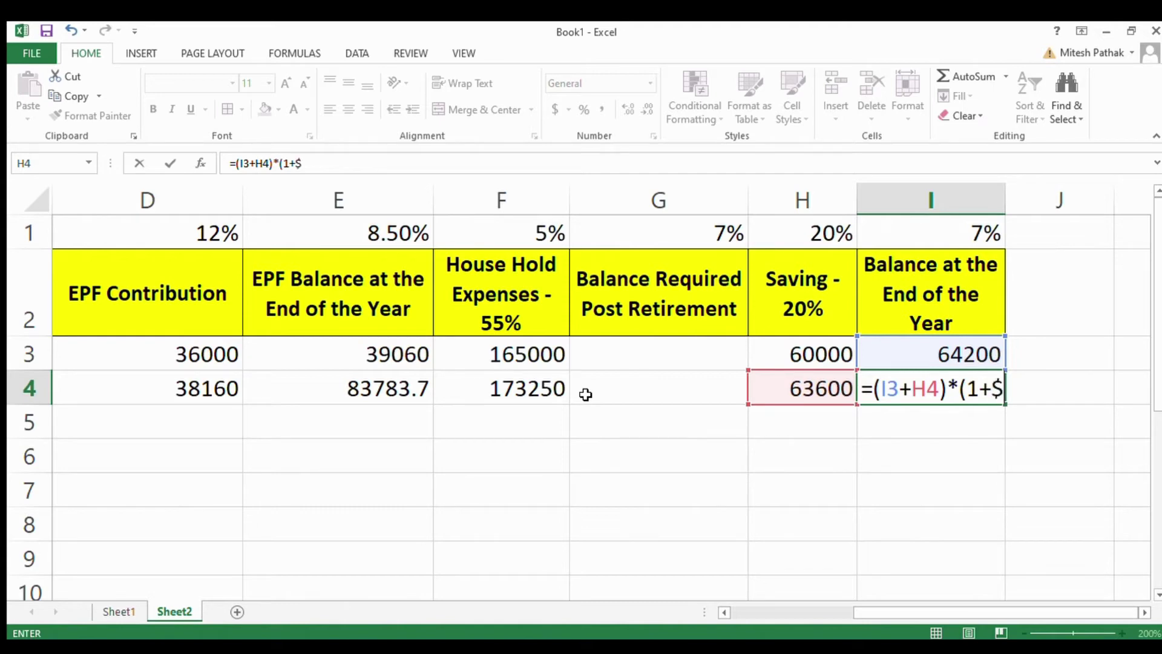
pyautogui.write('I$1')
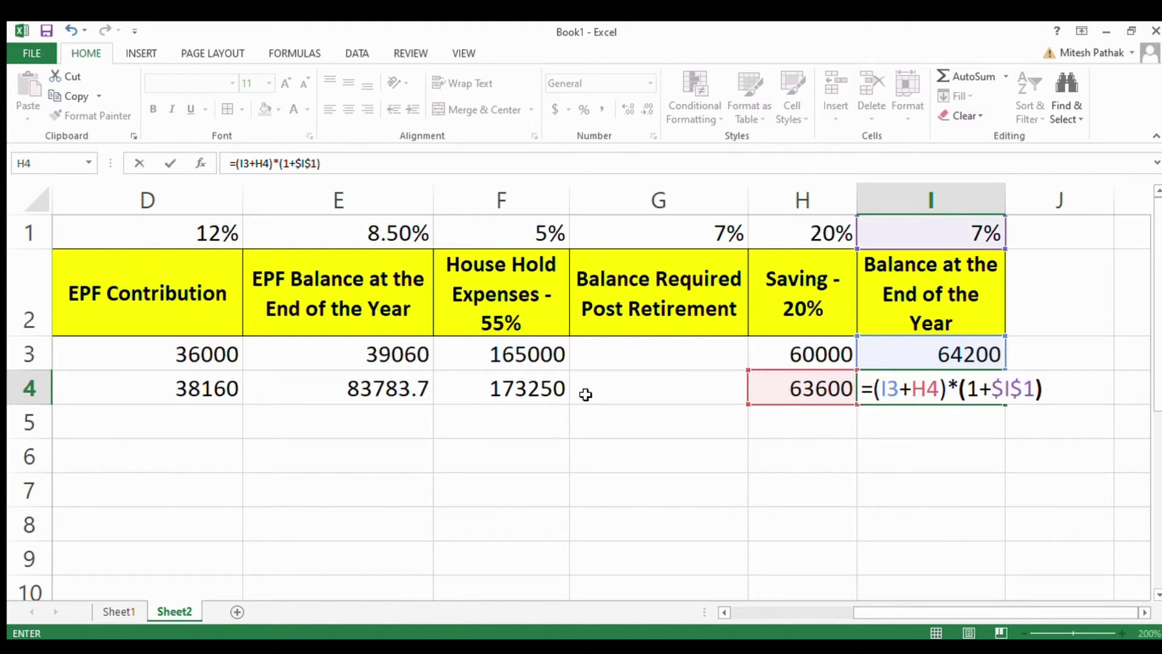
pyautogui.press('Return')
pyautogui.press('Up')
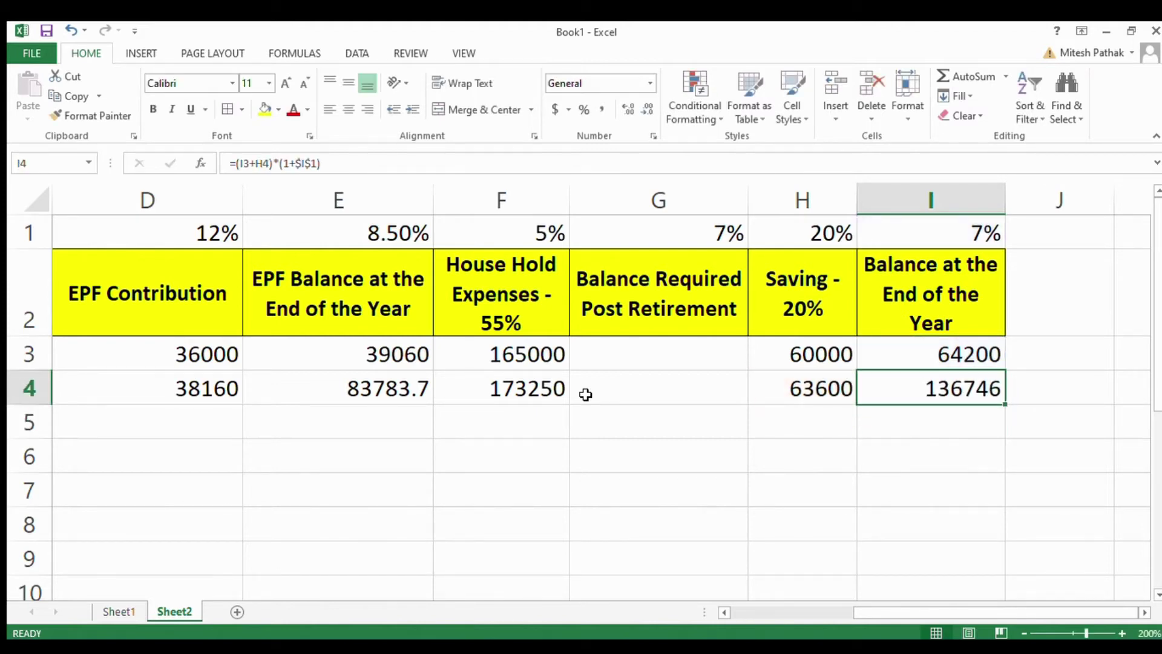
pyautogui.press('Up')
pyautogui.press('Down')
pyautogui.press('Left')
pyautogui.press('Left')
pyautogui.press('Left')
pyautogui.press('Left')
pyautogui.press('Left')
pyautogui.press('Left')
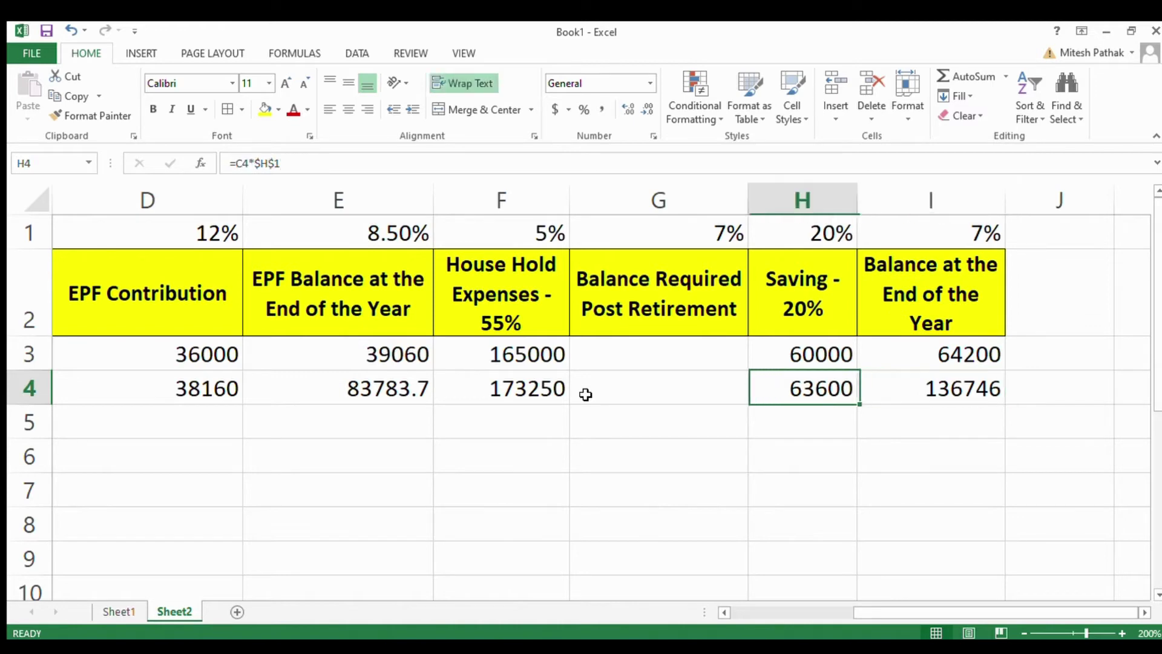
pyautogui.press('Left')
pyautogui.press('Left')
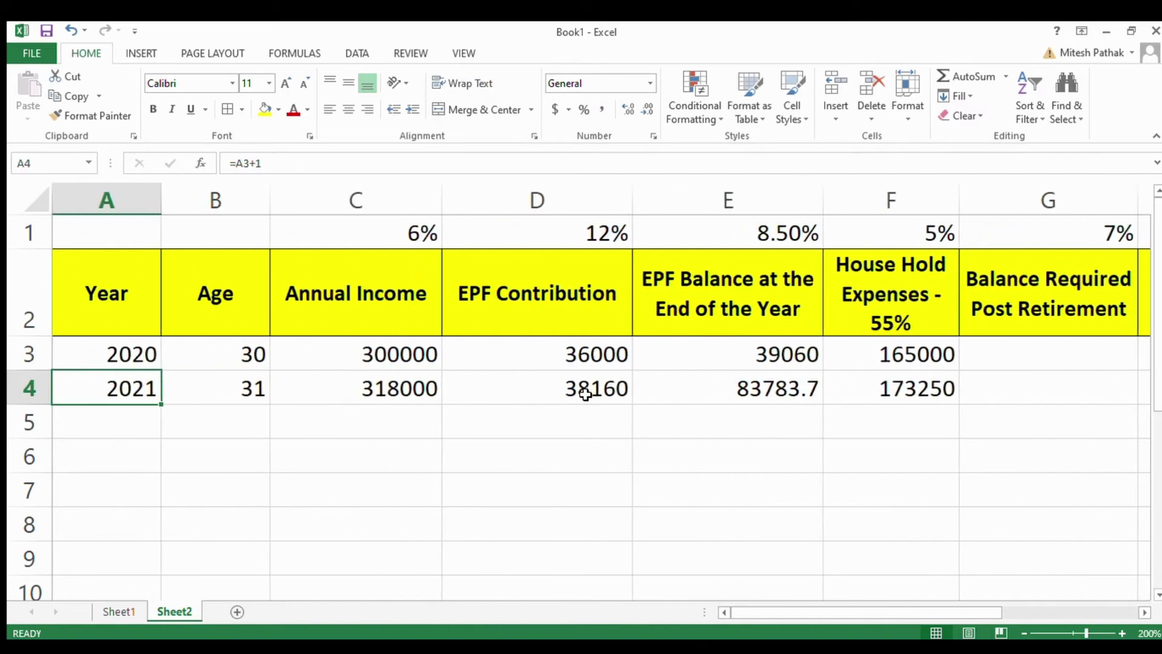
pyautogui.hotkey('shift', 'Right')
pyautogui.hotkey('shift', 'Right')
pyautogui.hotkey('shift', 'Right')
pyautogui.hotkey('shift', 'Right')
pyautogui.hotkey('shift', 'Right')
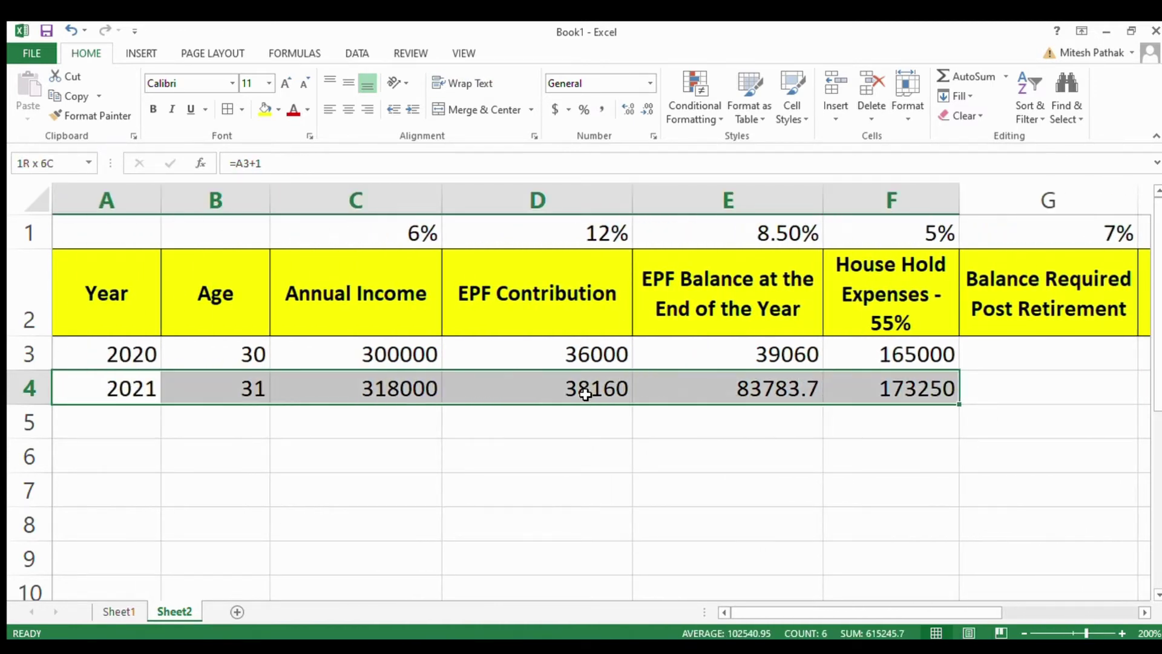
pyautogui.press('Left')
# Step: Format the second-year EPF balance in E4 to show no decimal places
pyautogui.press('Right')
pyautogui.press('Right')
pyautogui.press('Right')
pyautogui.press('Right')
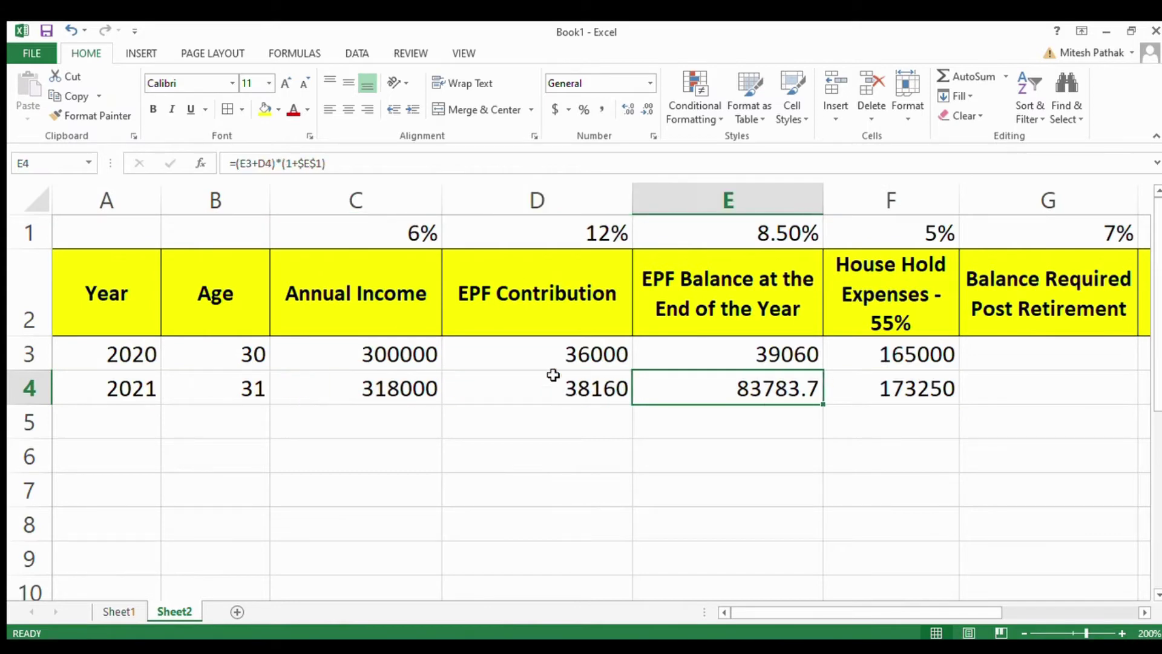
pyautogui.click(646, 110)
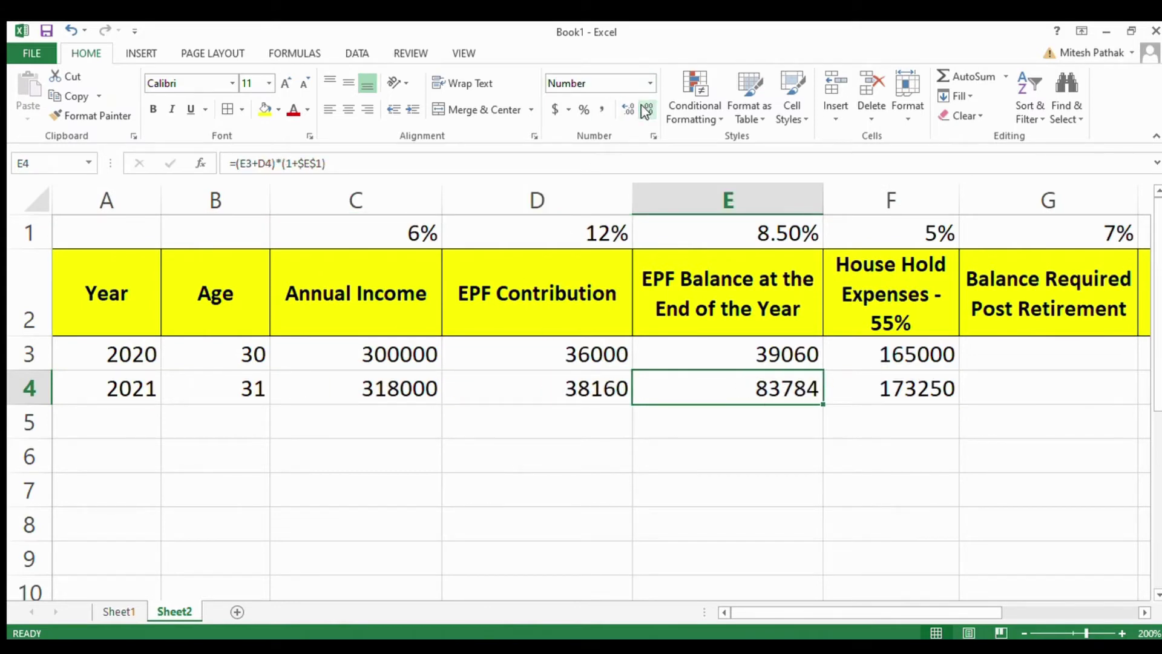
# Step: Copy the second-year formulas in A4:F4 down through row 30 to fill in the following years
pyautogui.click(123, 395)
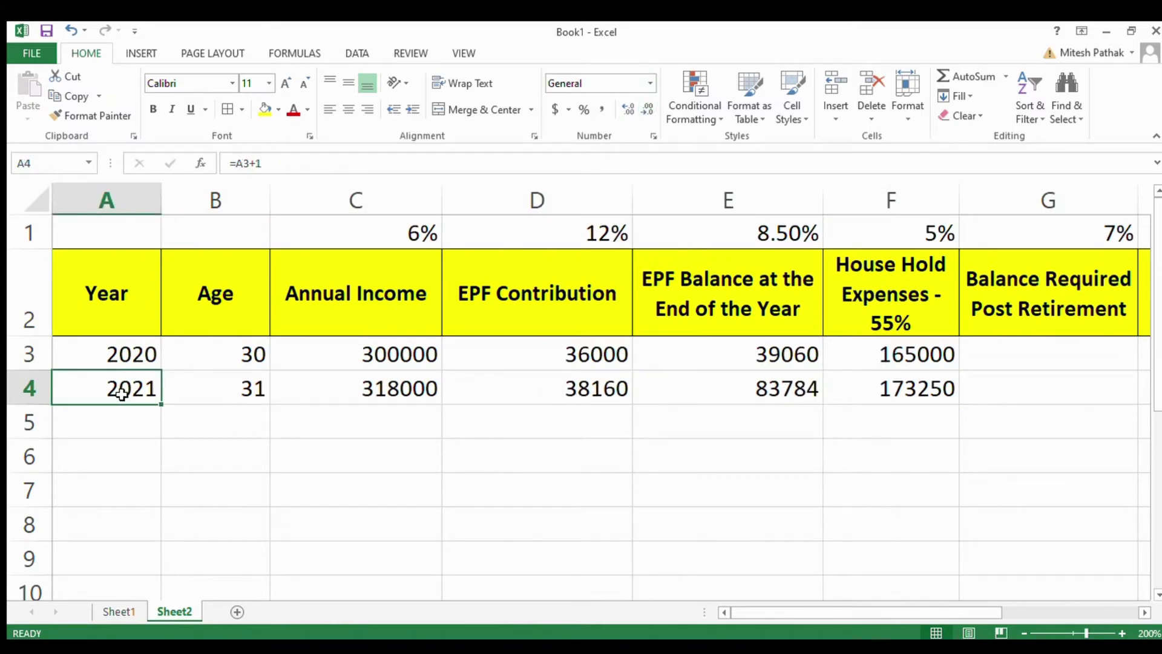
pyautogui.hotkey('shift', 'Right')
pyautogui.hotkey('shift', 'Right')
pyautogui.hotkey('shift', 'Right')
pyautogui.hotkey('shift', 'Right')
pyautogui.hotkey('shift', 'Right')
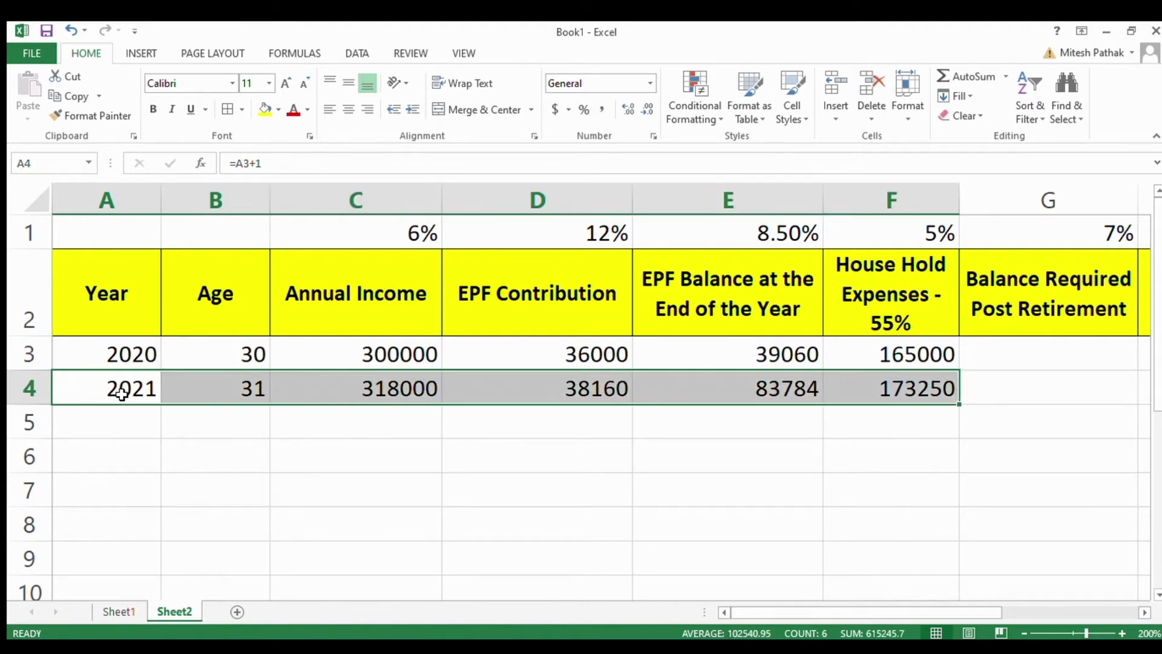
pyautogui.hotkey('ctrl', 'c')
pyautogui.hotkey('shift', 'Down')
pyautogui.hotkey('shift', 'Down')
pyautogui.hotkey('shift', 'Down')
pyautogui.hotkey('shift', 'Down')
pyautogui.hotkey('shift', 'Down')
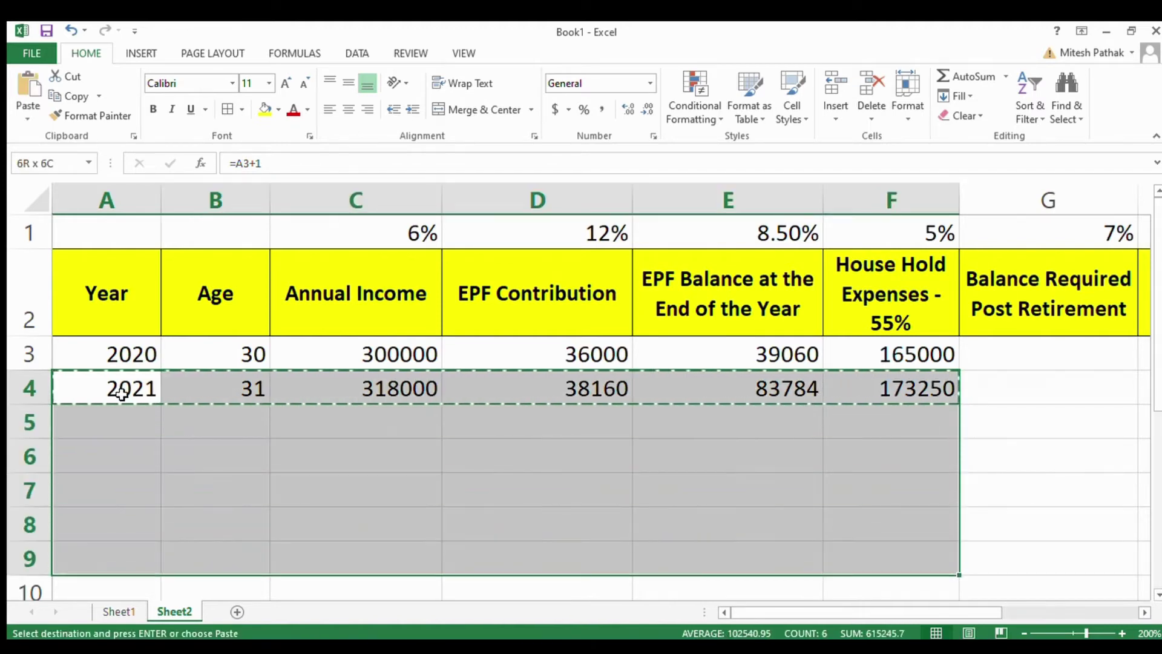
pyautogui.hotkey('shift', 'Down')
pyautogui.hotkey('shift', 'Down')
pyautogui.hotkey('shift', 'Down')
pyautogui.hotkey('shift', 'Down')
pyautogui.hotkey('shift', 'Down')
pyautogui.hotkey('shift', 'Down')
pyautogui.hotkey('shift', 'Down')
pyautogui.hotkey('shift', 'Down')
pyautogui.hotkey('shift', 'Down')
pyautogui.hotkey('shift', 'Down')
pyautogui.hotkey('shift', 'Down')
pyautogui.hotkey('shift', 'Down')
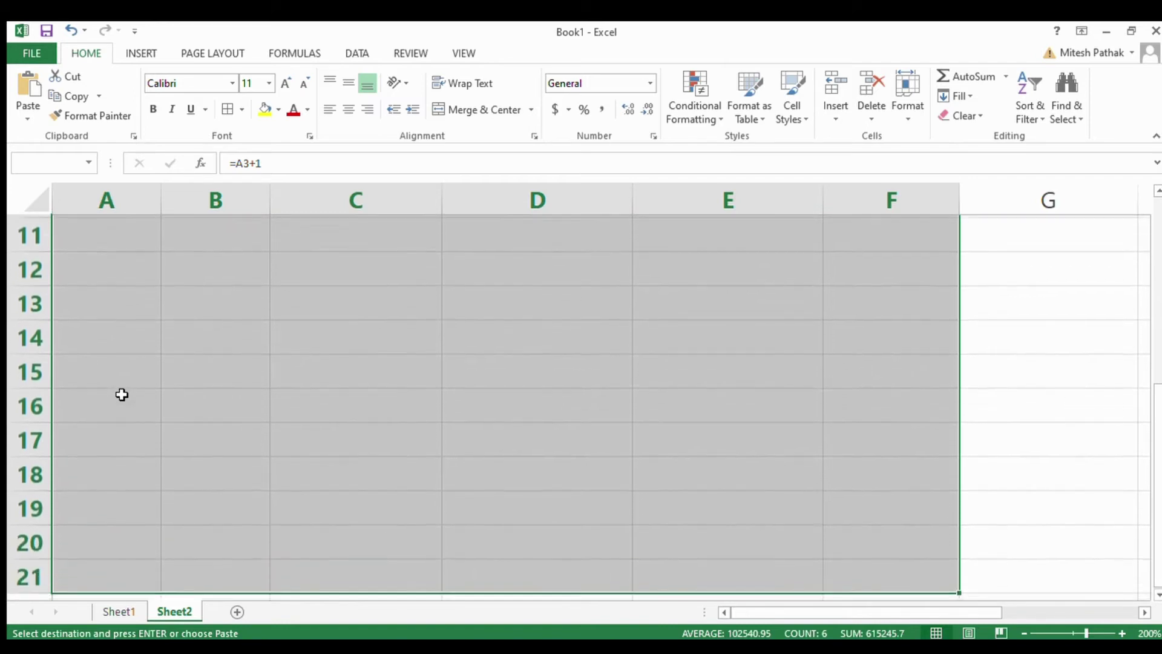
pyautogui.hotkey('shift', 'Down')
pyautogui.hotkey('shift', 'Down')
pyautogui.hotkey('shift', 'Down')
pyautogui.hotkey('shift', 'Down')
pyautogui.hotkey('shift', 'Down')
pyautogui.hotkey('shift', 'Down')
pyautogui.hotkey('shift', 'Down')
pyautogui.hotkey('shift', 'Down')
pyautogui.hotkey('shift', 'Down')
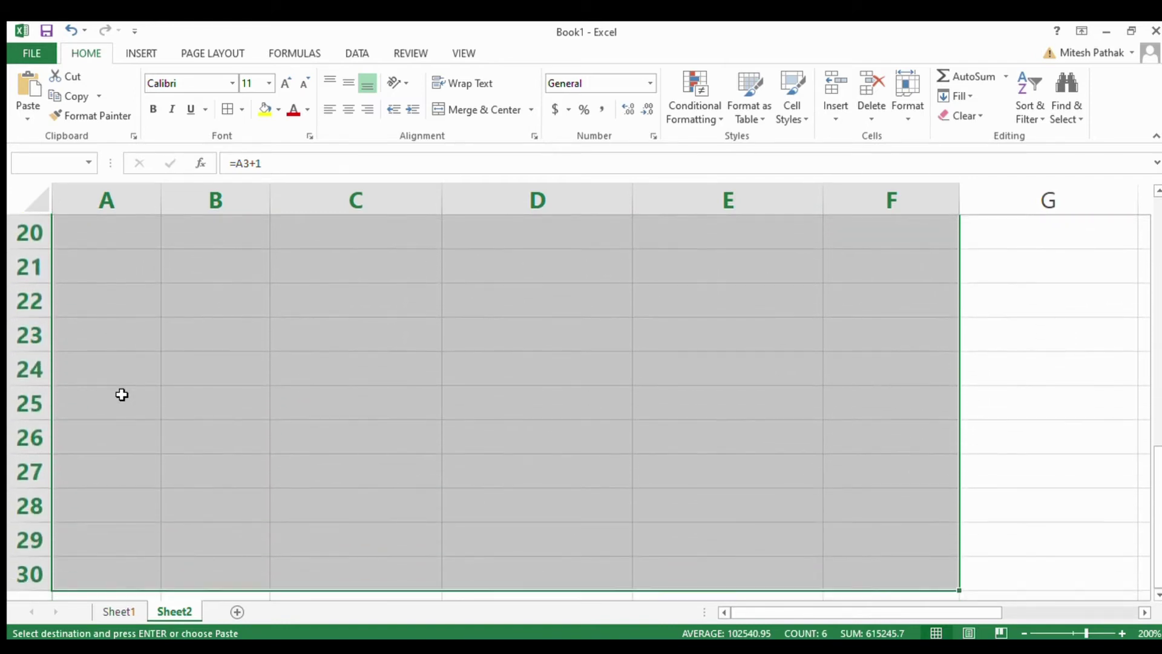
pyautogui.press('Return')
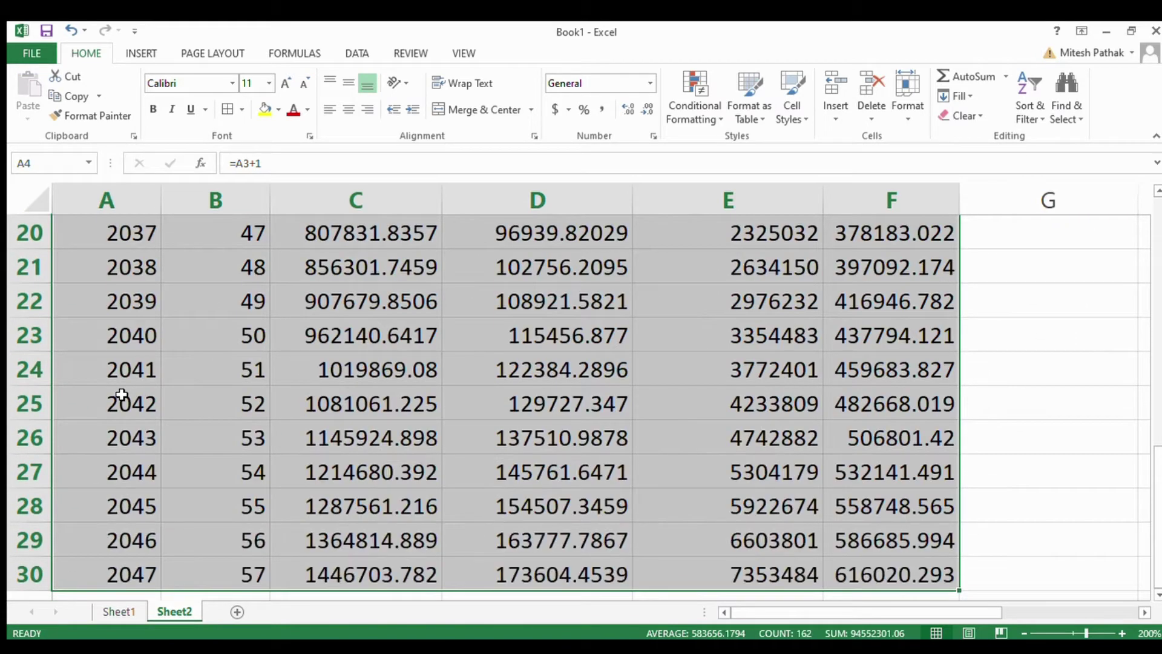
# Step: Copy the formulas in A30:F30 down through row 33 to extend the table to age 60
pyautogui.press('Down')
pyautogui.press('Down')
pyautogui.press('Down')
pyautogui.press('Down')
pyautogui.press('Down')
pyautogui.press('Down')
pyautogui.press('Down')
pyautogui.press('Down')
pyautogui.press('Down')
pyautogui.press('Down')
pyautogui.press('Down')
pyautogui.press('Down')
pyautogui.press('Down')
pyautogui.press('Down')
pyautogui.press('Down')
pyautogui.press('Down')
pyautogui.press('Down')
pyautogui.press('Down')
pyautogui.press('Down')
pyautogui.press('Down')
pyautogui.press('Down')
pyautogui.press('Down')
pyautogui.press('Down')
pyautogui.press('Down')
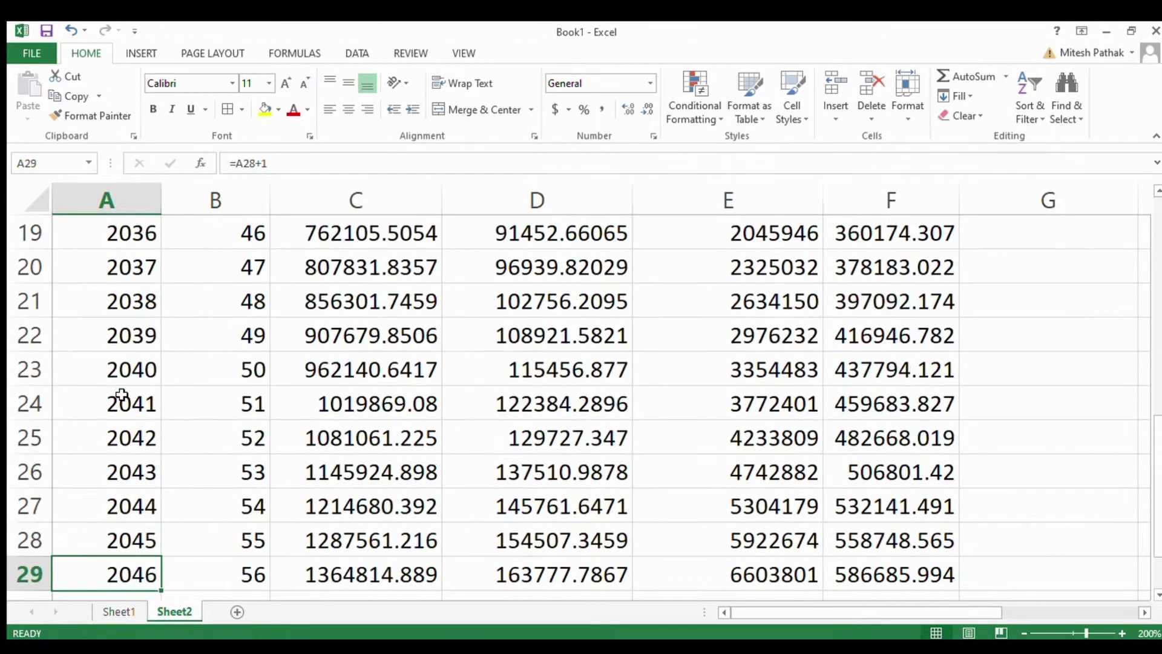
pyautogui.press('Up')
pyautogui.press('Up')
pyautogui.press('Up')
pyautogui.press('Up')
pyautogui.press('Up')
pyautogui.press('Up')
pyautogui.press('Up')
pyautogui.press('Up')
pyautogui.press('Up')
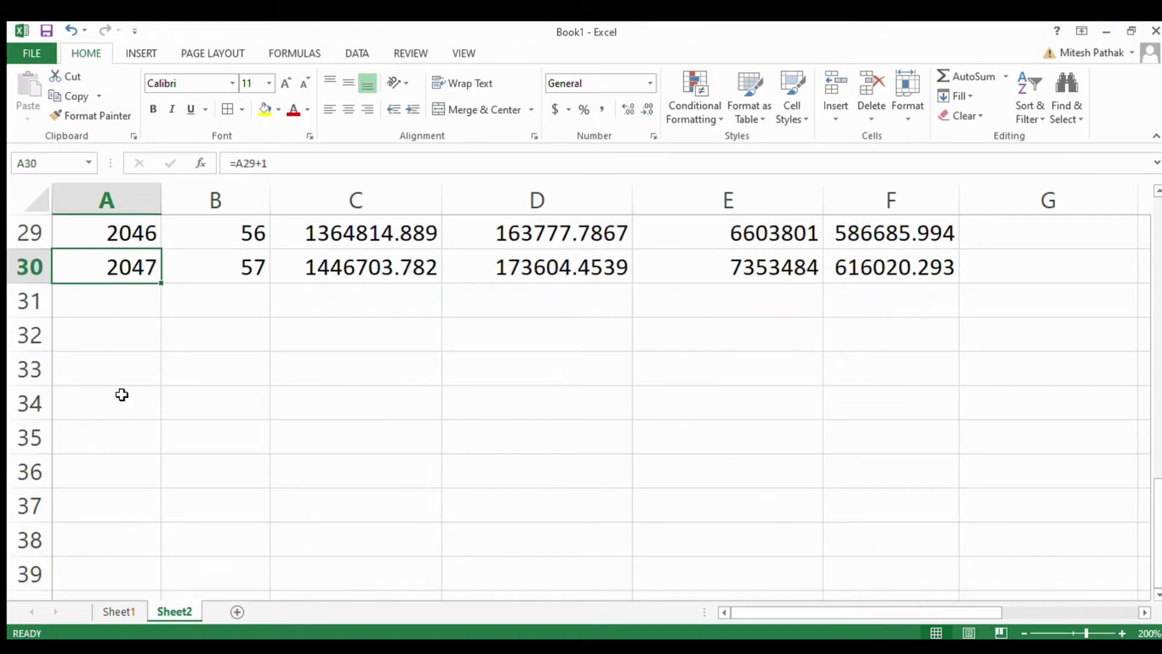
pyautogui.hotkey('shift', 'Right')
pyautogui.hotkey('shift', 'Right')
pyautogui.hotkey('shift', 'Right')
pyautogui.hotkey('shift', 'Right')
pyautogui.hotkey('shift', 'Right')
pyautogui.hotkey('ctrl', 'c')
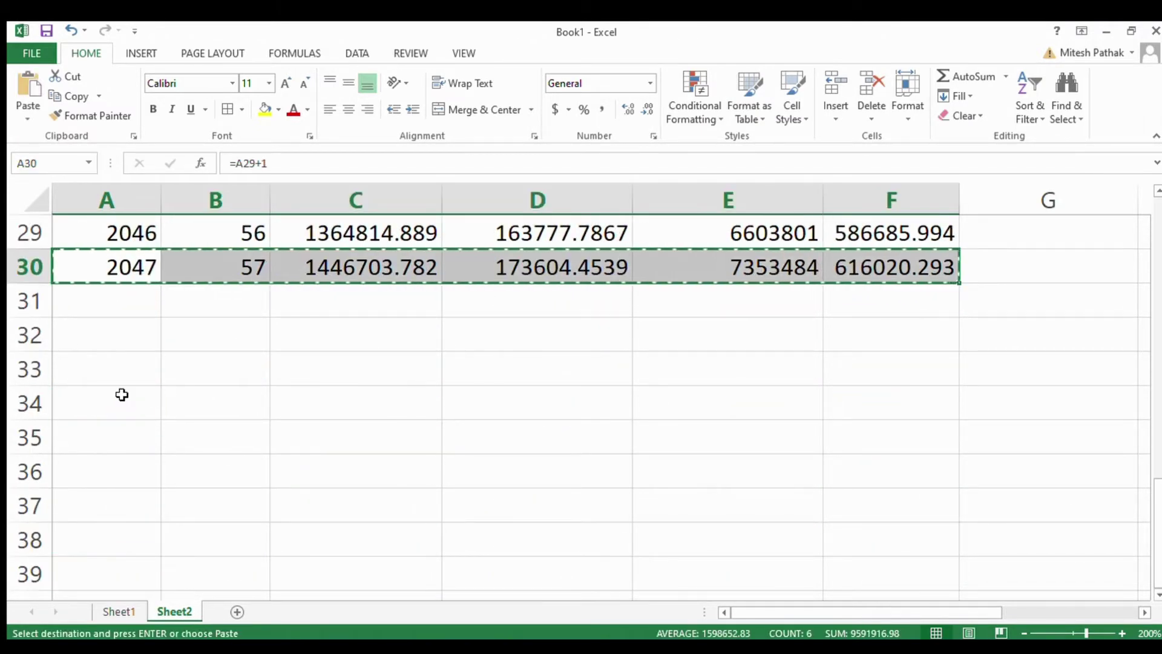
pyautogui.hotkey('shift', 'Down')
pyautogui.hotkey('shift', 'Down')
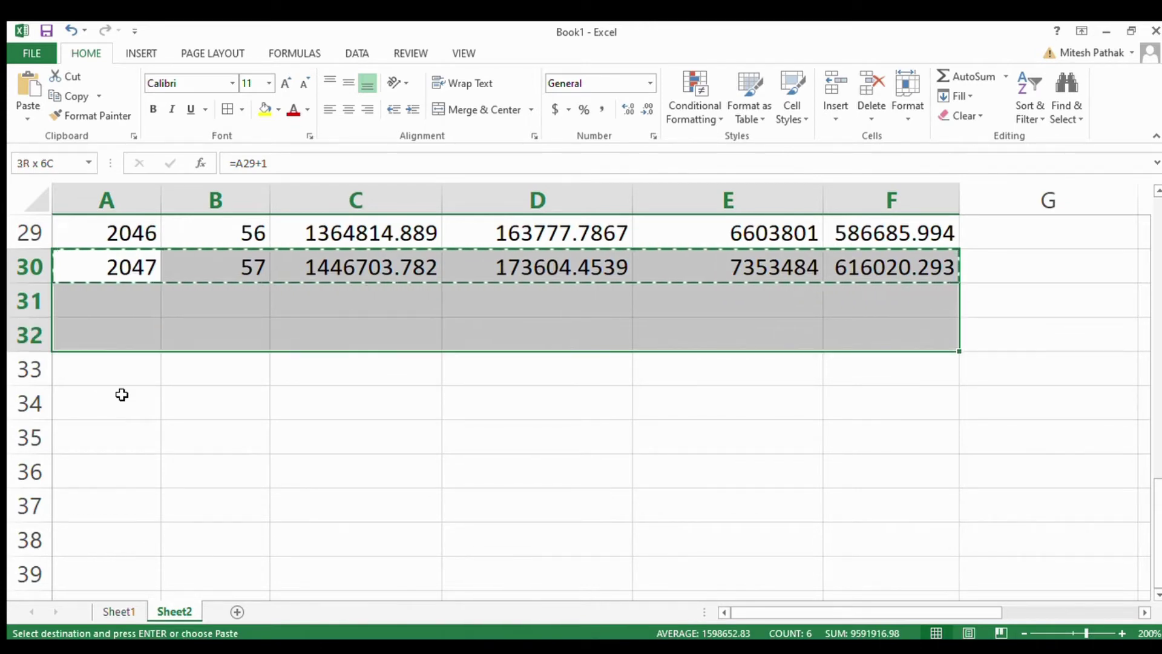
pyautogui.hotkey('shift', 'Down')
pyautogui.press('Return')
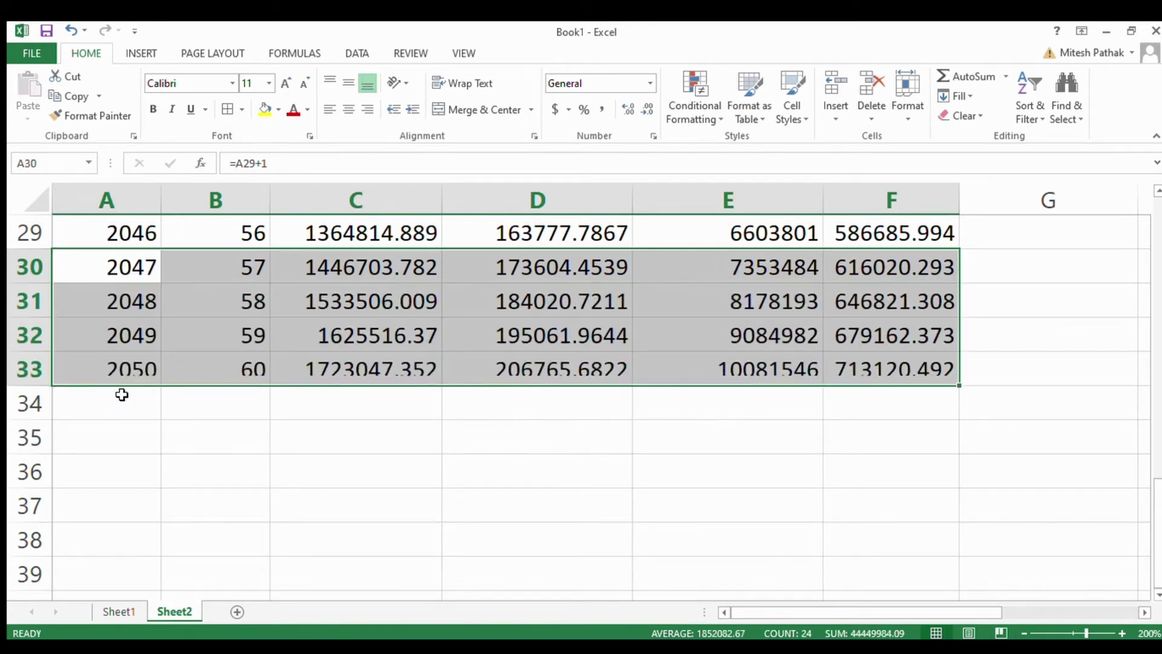
# Step: Format the income, EPF and household expense figures in C5:F33 to show no decimal places
pyautogui.press('Up')
pyautogui.press('Up')
pyautogui.press('Up')
pyautogui.press('Up')
pyautogui.press('Up')
pyautogui.press('Up')
pyautogui.press('Up')
pyautogui.press('Up')
pyautogui.press('Up')
pyautogui.press('Up')
pyautogui.press('Up')
pyautogui.press('Up')
pyautogui.press('Up')
pyautogui.press('Up')
pyautogui.press('Up')
pyautogui.press('Up')
pyautogui.press('Up')
pyautogui.press('Up')
pyautogui.press('Up')
pyautogui.press('Up')
pyautogui.press('Up')
pyautogui.press('Up')
pyautogui.press('Up')
pyautogui.press('Up')
pyautogui.press('Up')
pyautogui.press('Up')
pyautogui.press('Up')
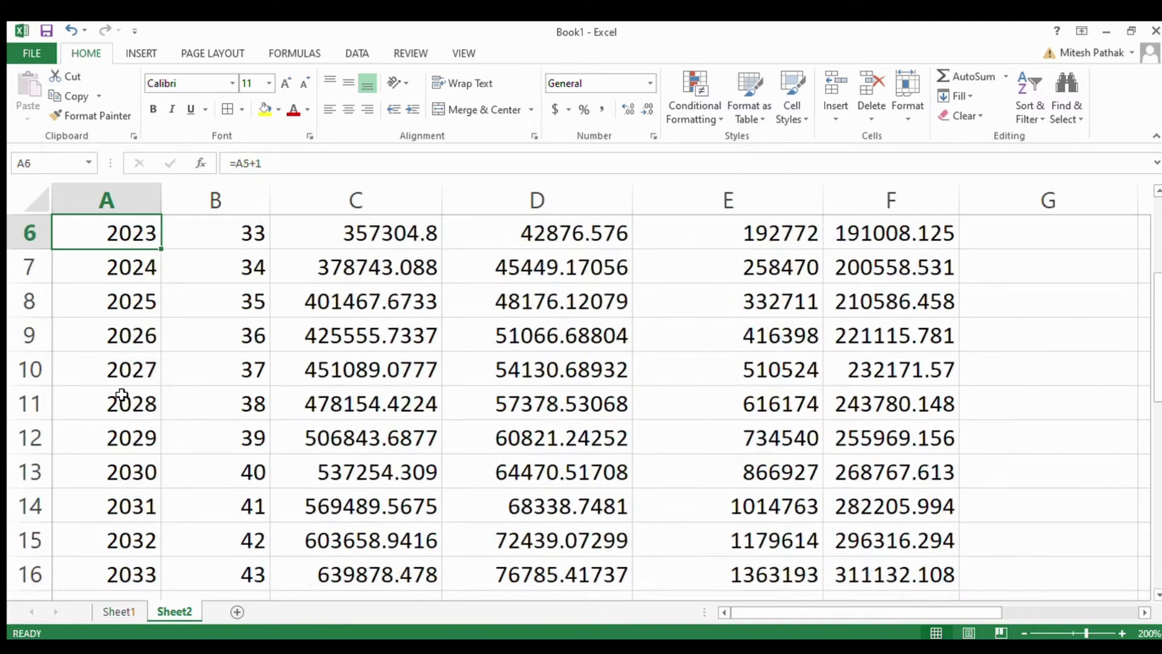
pyautogui.press('Down')
pyautogui.press('Down')
pyautogui.press('Down')
pyautogui.press('Down')
pyautogui.press('Down')
pyautogui.press('Right')
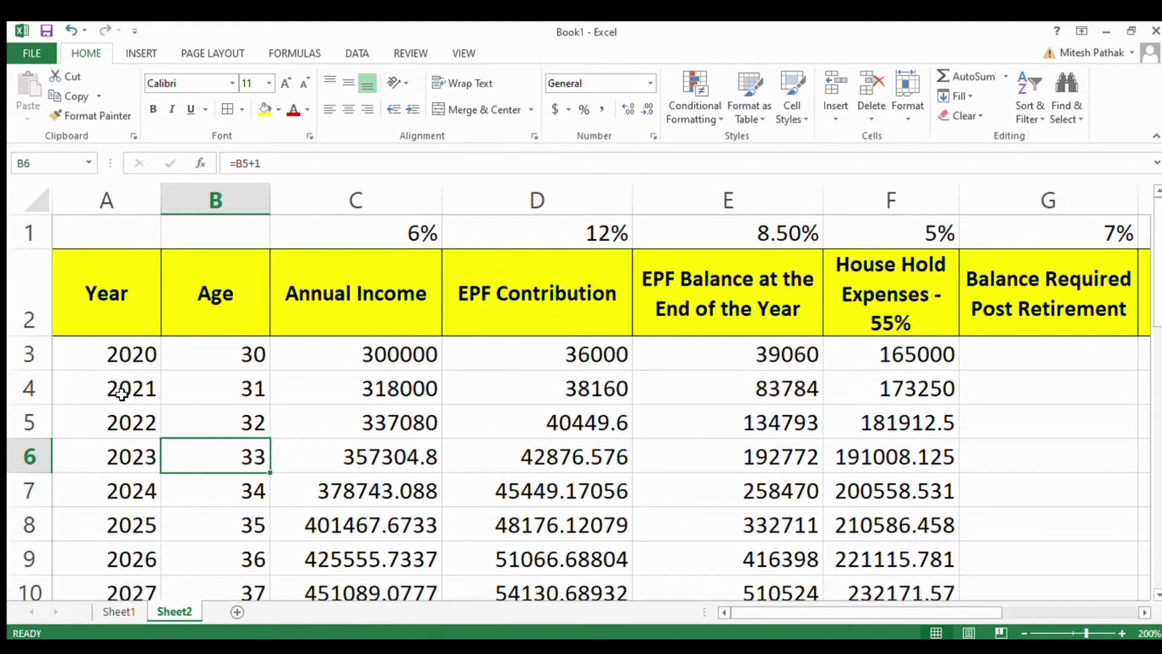
pyautogui.press('Right')
pyautogui.hotkey('shift', 'Right')
pyautogui.hotkey('shift', 'Right')
pyautogui.hotkey('shift', 'Right')
pyautogui.hotkey('shift', 'Up')
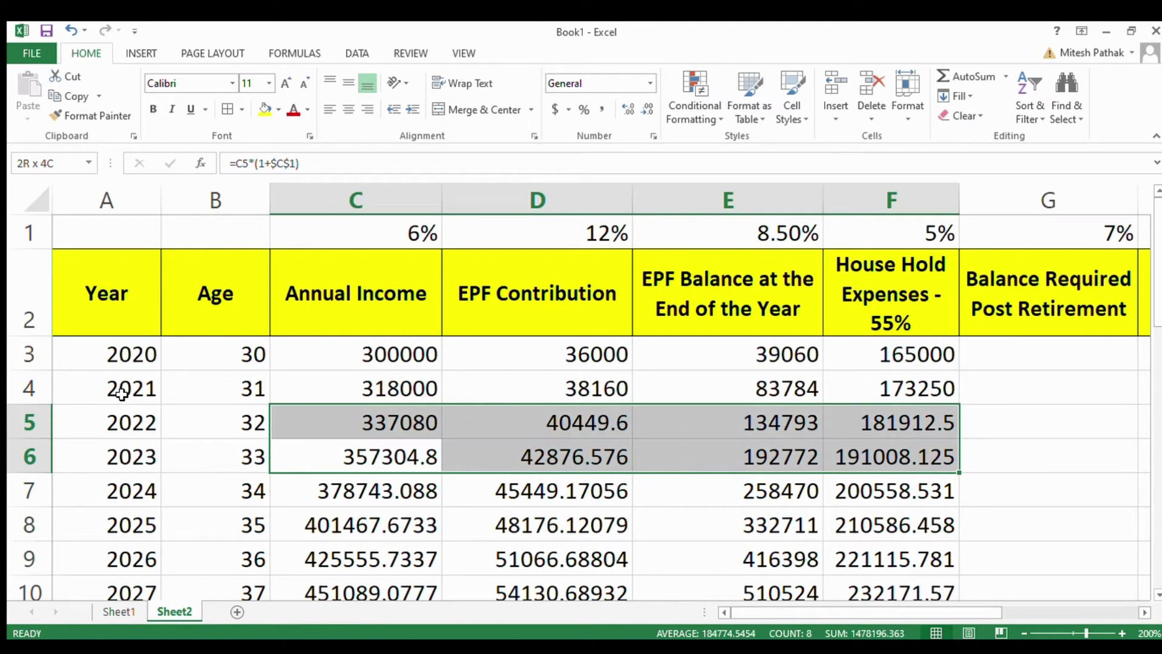
pyautogui.hotkey('shift', 'Right')
pyautogui.press('Left')
pyautogui.press('Up')
pyautogui.press('Right')
pyautogui.press('Right')
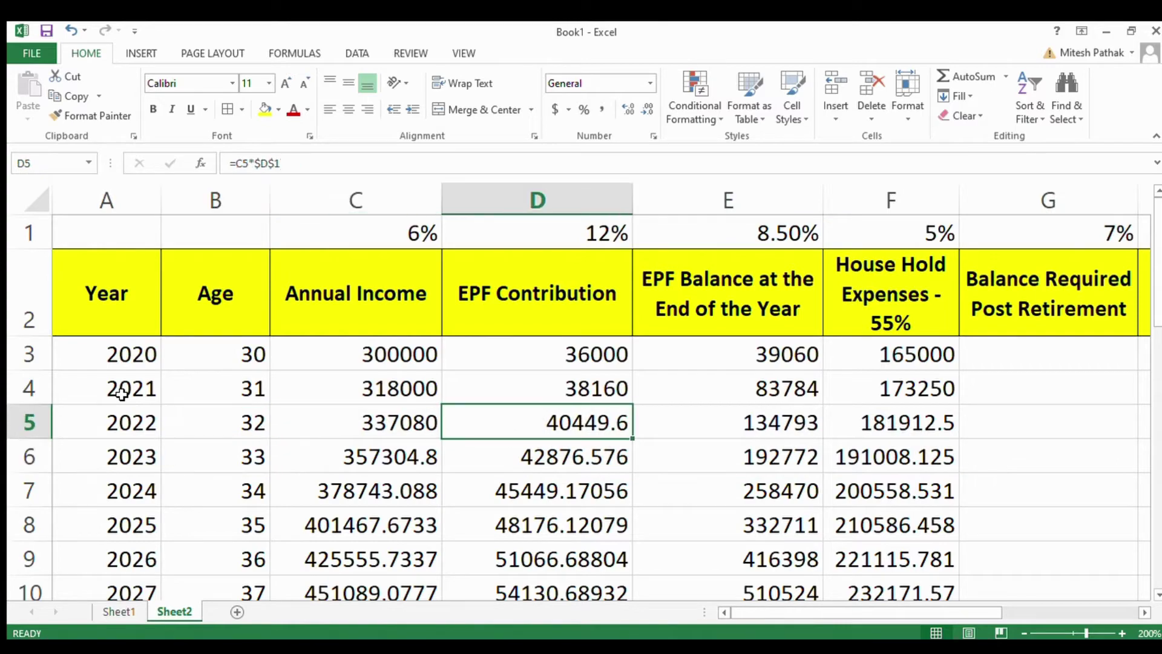
pyautogui.press('Left')
pyautogui.hotkey('shift', 'Right')
pyautogui.hotkey('shift', 'Right')
pyautogui.hotkey('shift', 'Right')
pyautogui.hotkey('shift', 'Down')
pyautogui.hotkey('shift', 'Down')
pyautogui.hotkey('shift', 'Down')
pyautogui.hotkey('shift', 'Down')
pyautogui.hotkey('shift', 'Down')
pyautogui.hotkey('shift', 'Down')
pyautogui.hotkey('shift', 'Down')
pyautogui.hotkey('shift', 'Down')
pyautogui.hotkey('shift', 'Down')
pyautogui.hotkey('shift', 'Down')
pyautogui.hotkey('shift', 'Down')
pyautogui.hotkey('shift', 'Down')
pyautogui.hotkey('shift', 'Down')
pyautogui.hotkey('shift', 'Down')
pyautogui.hotkey('shift', 'Down')
pyautogui.hotkey('shift', 'Down')
pyautogui.hotkey('shift', 'Down')
pyautogui.hotkey('shift', 'Down')
pyautogui.hotkey('shift', 'Down')
pyautogui.hotkey('shift', 'Down')
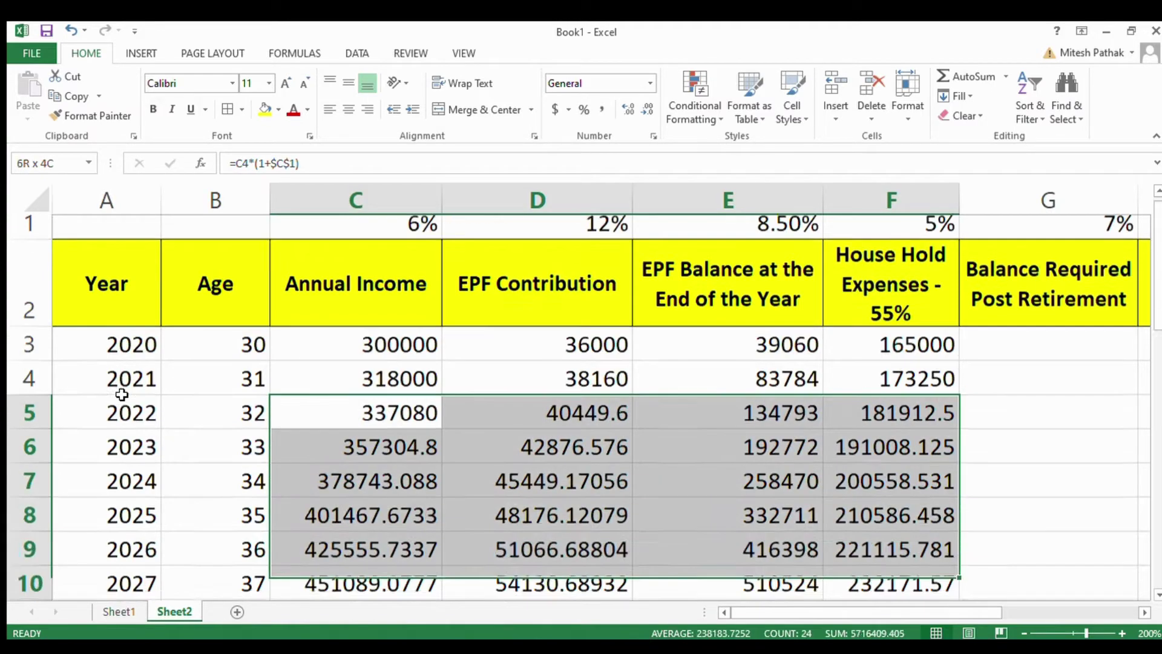
pyautogui.hotkey('shift', 'Down')
pyautogui.hotkey('shift', 'Down')
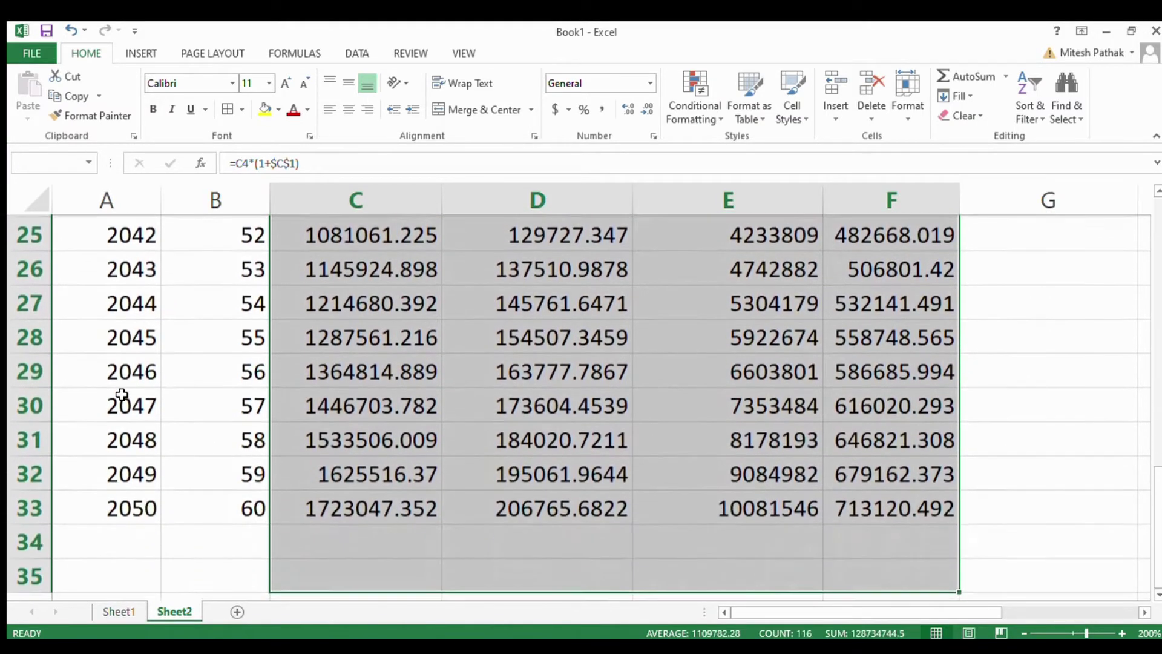
pyautogui.hotkey('shift', 'Up')
pyautogui.hotkey('shift', 'Up')
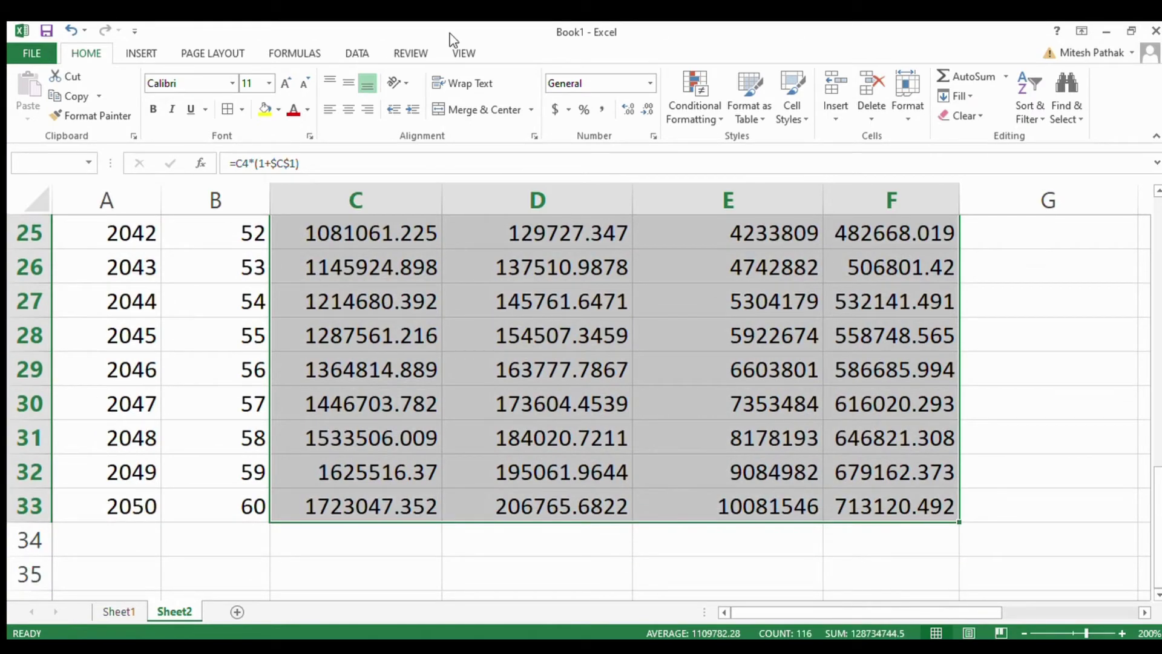
pyautogui.click(647, 110)
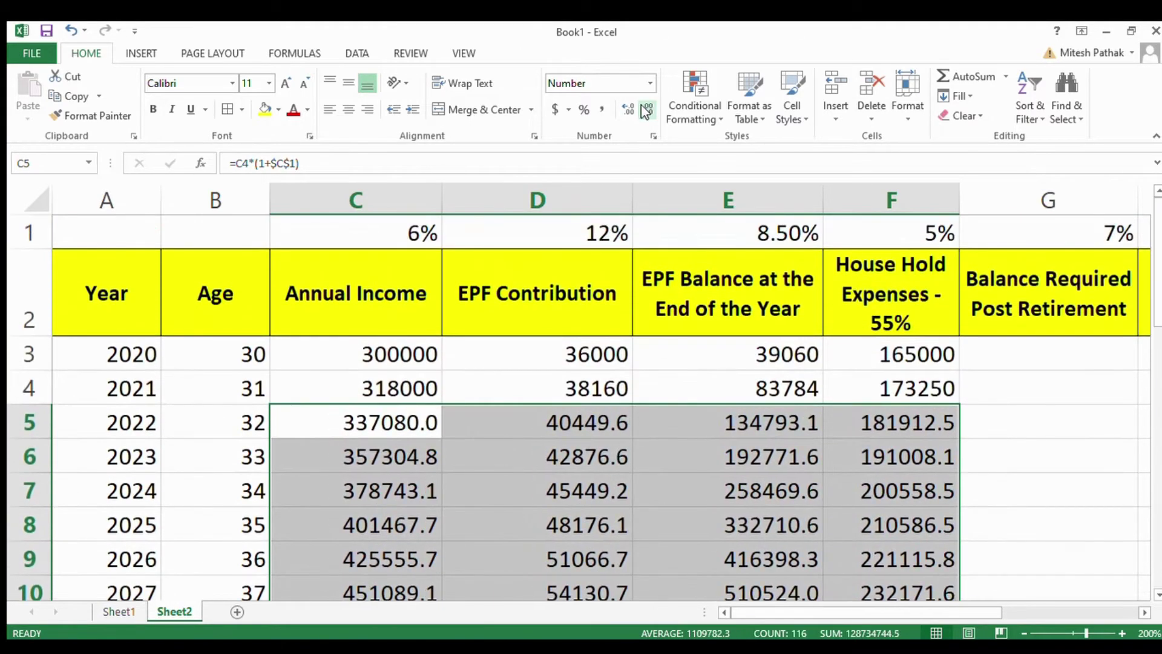
pyautogui.click(649, 111)
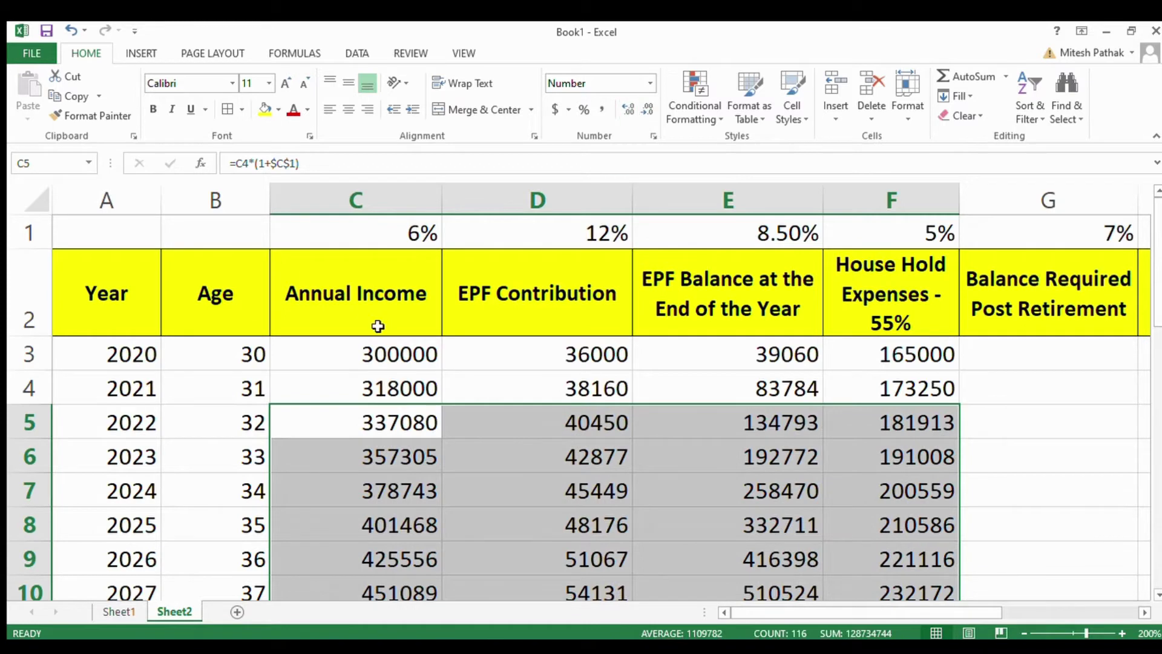
# Step: Copy the second-year saving and balance formulas in H4:I4 down through row 33 and format them to show no decimal places
pyautogui.click(328, 350)
pyautogui.press('Right')
pyautogui.press('Right')
pyautogui.press('Right')
pyautogui.press('Right')
pyautogui.press('Right')
pyautogui.press('Right')
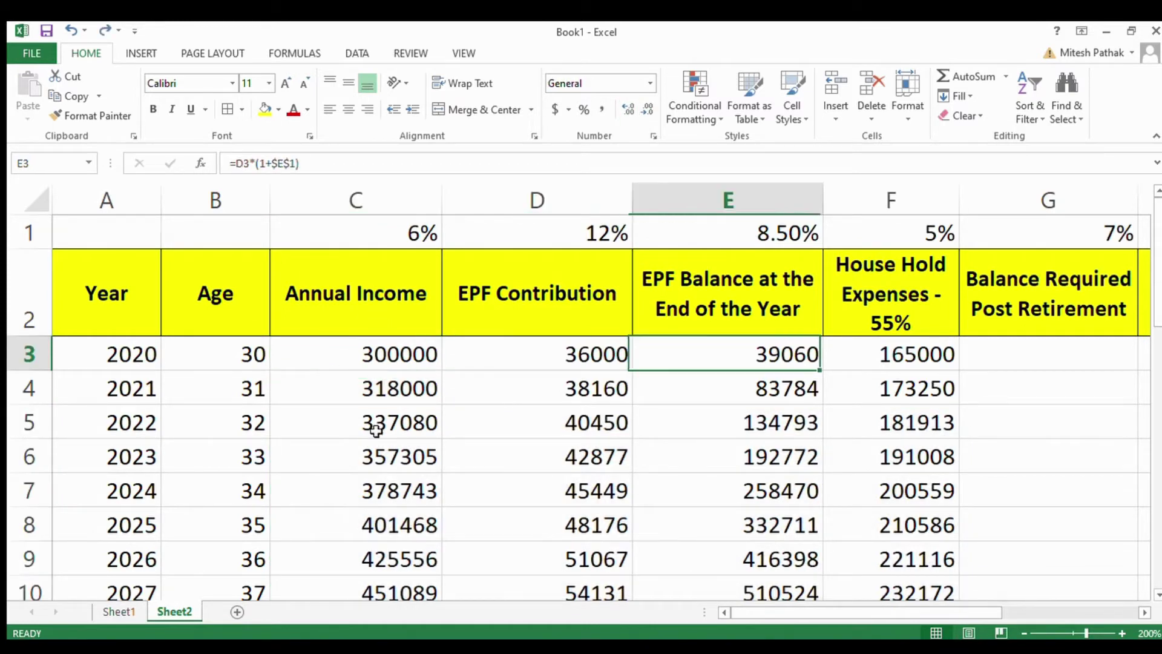
pyautogui.press('Left')
pyautogui.press('Down')
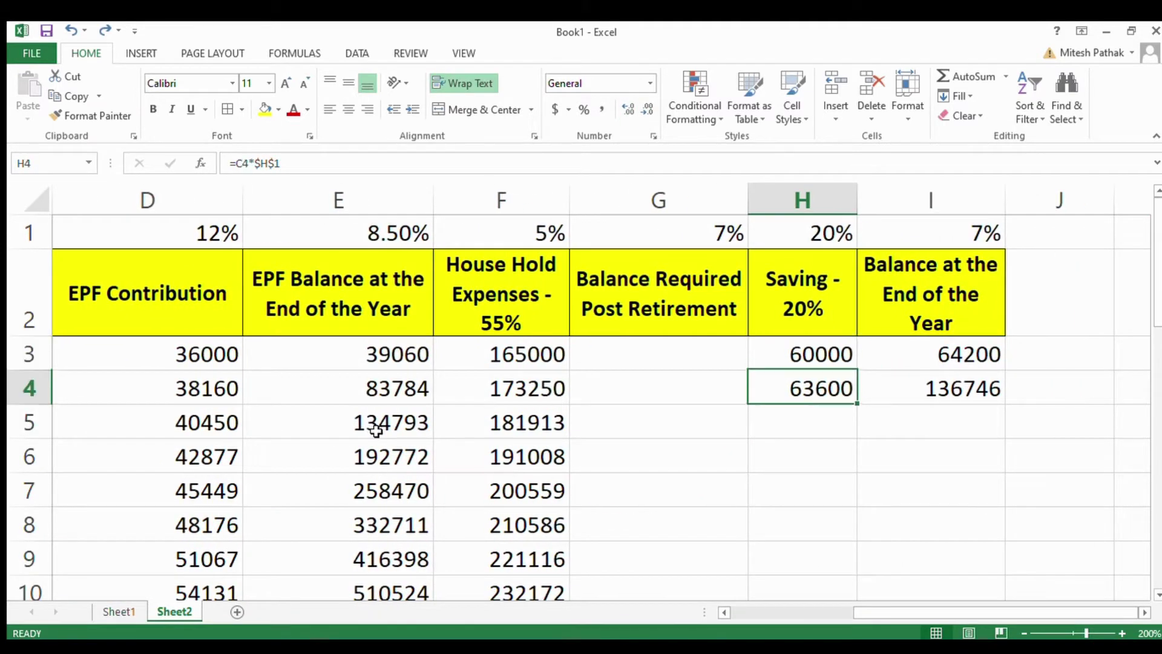
pyautogui.hotkey('shift', 'Right')
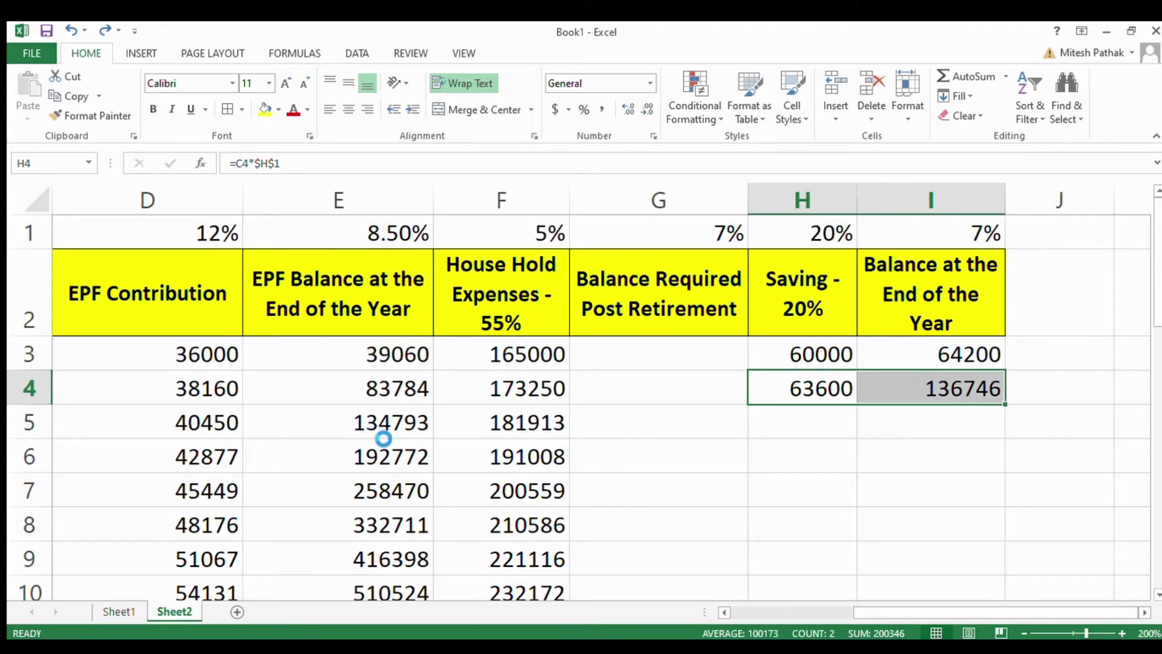
pyautogui.hotkey('ctrl', 'c')
pyautogui.hotkey('shift', 'Down')
pyautogui.hotkey('shift', 'Down')
pyautogui.hotkey('shift', 'Down')
pyautogui.hotkey('shift', 'Down')
pyautogui.hotkey('shift', 'Down')
pyautogui.hotkey('shift', 'Down')
pyautogui.hotkey('shift', 'Down')
pyautogui.hotkey('shift', 'Down')
pyautogui.hotkey('shift', 'Down')
pyautogui.hotkey('shift', 'Down')
pyautogui.hotkey('shift', 'Down')
pyautogui.hotkey('shift', 'Down')
pyautogui.hotkey('shift', 'Down')
pyautogui.hotkey('shift', 'Down')
pyautogui.hotkey('shift', 'Down')
pyautogui.hotkey('shift', 'Down')
pyautogui.hotkey('shift', 'Down')
pyautogui.hotkey('shift', 'Down')
pyautogui.hotkey('shift', 'Down')
pyautogui.hotkey('shift', 'Down')
pyautogui.hotkey('shift', 'Down')
pyautogui.hotkey('shift', 'Down')
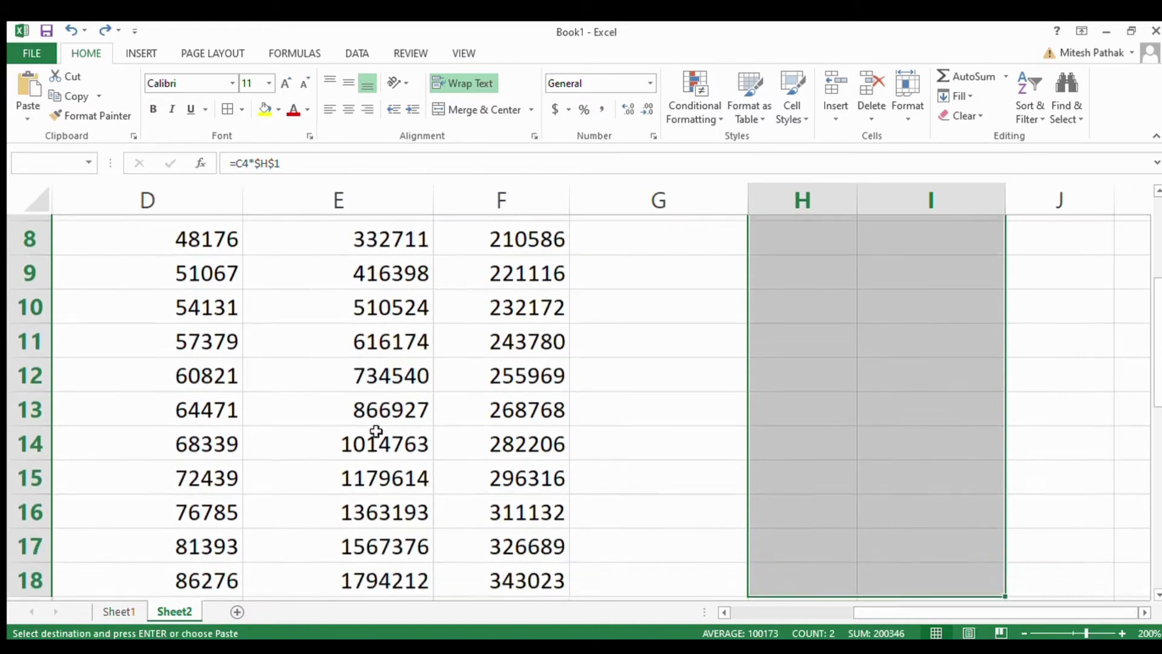
pyautogui.hotkey('shift', 'Down')
pyautogui.hotkey('shift', 'Down')
pyautogui.hotkey('shift', 'Down')
pyautogui.hotkey('shift', 'Down')
pyautogui.hotkey('shift', 'Down')
pyautogui.hotkey('shift', 'Down')
pyautogui.hotkey('shift', 'Down')
pyautogui.hotkey('shift', 'Down')
pyautogui.hotkey('shift', 'Down')
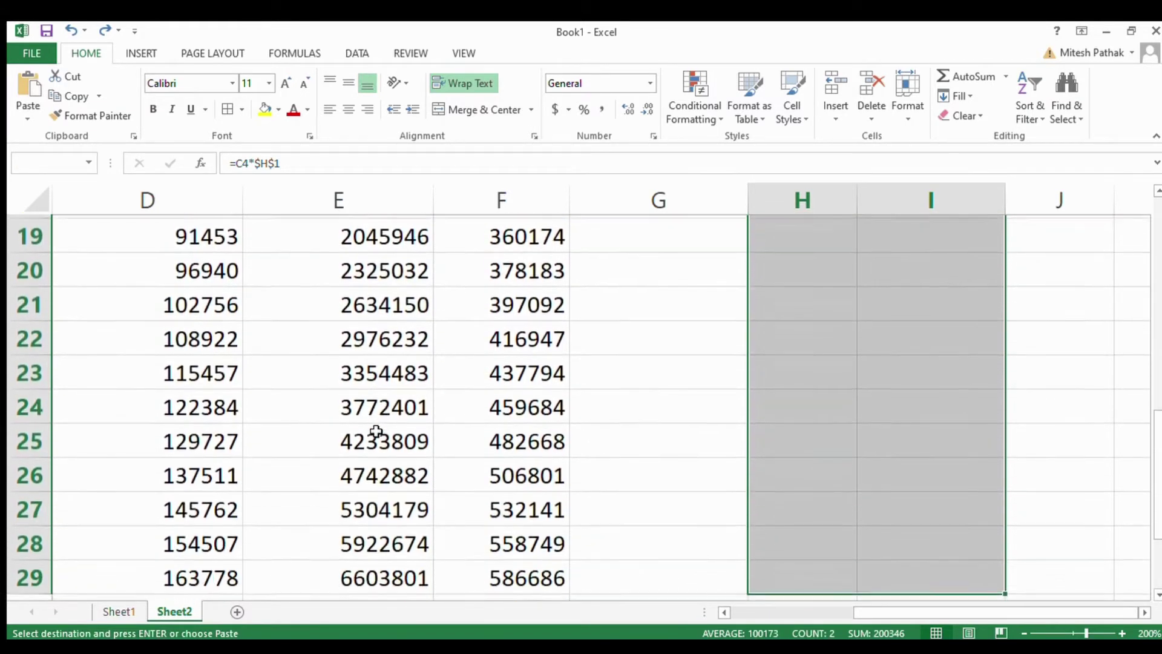
pyautogui.hotkey('shift', 'Up')
pyautogui.hotkey('shift', 'Up')
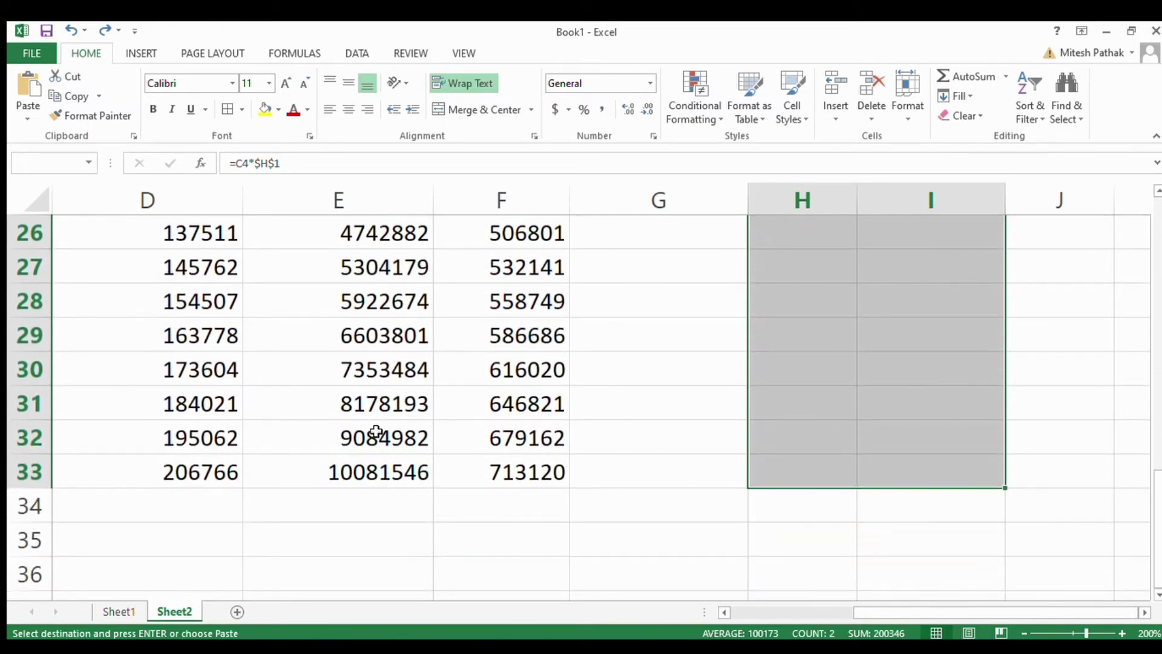
pyautogui.press('Return')
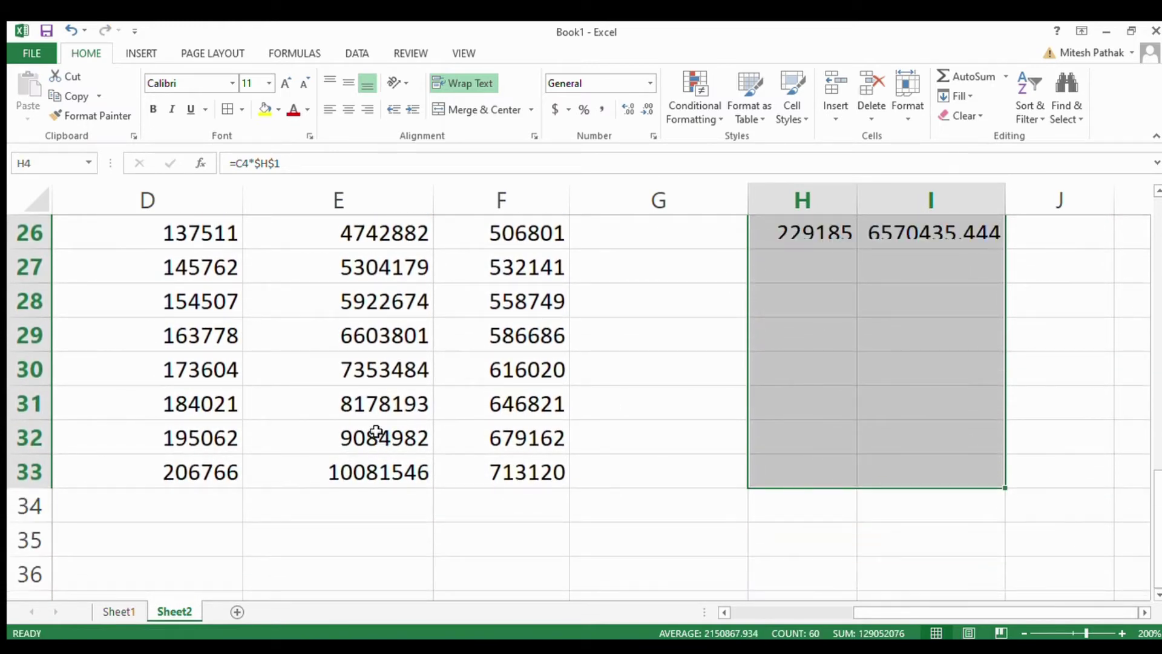
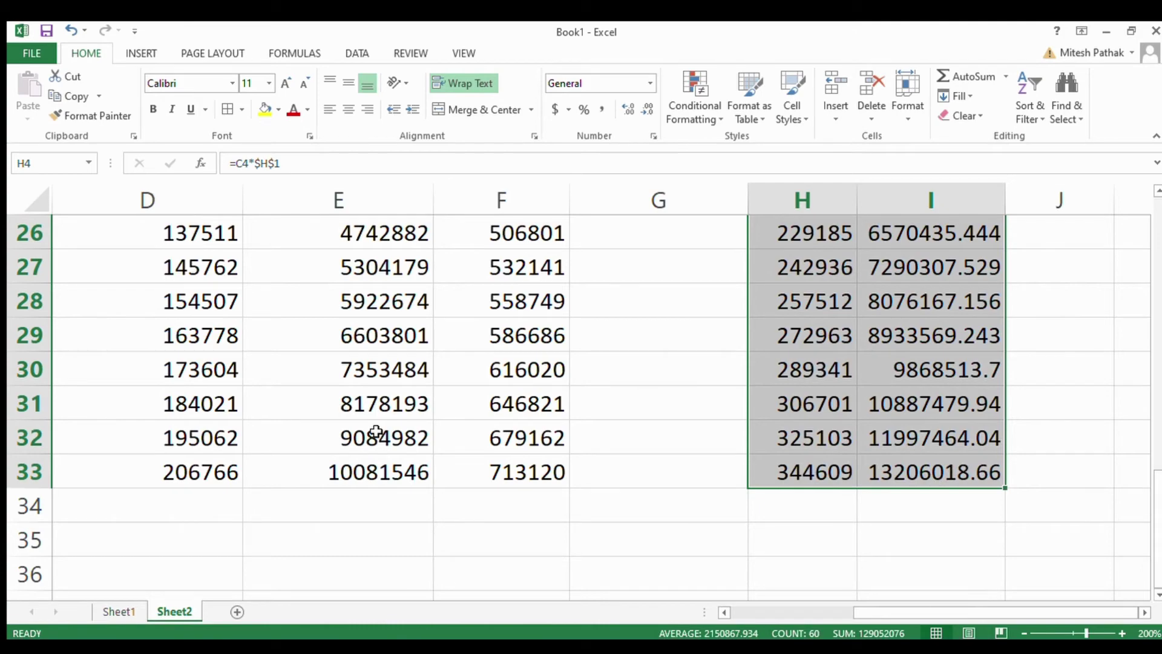
pyautogui.click(642, 109)
pyautogui.click(645, 110)
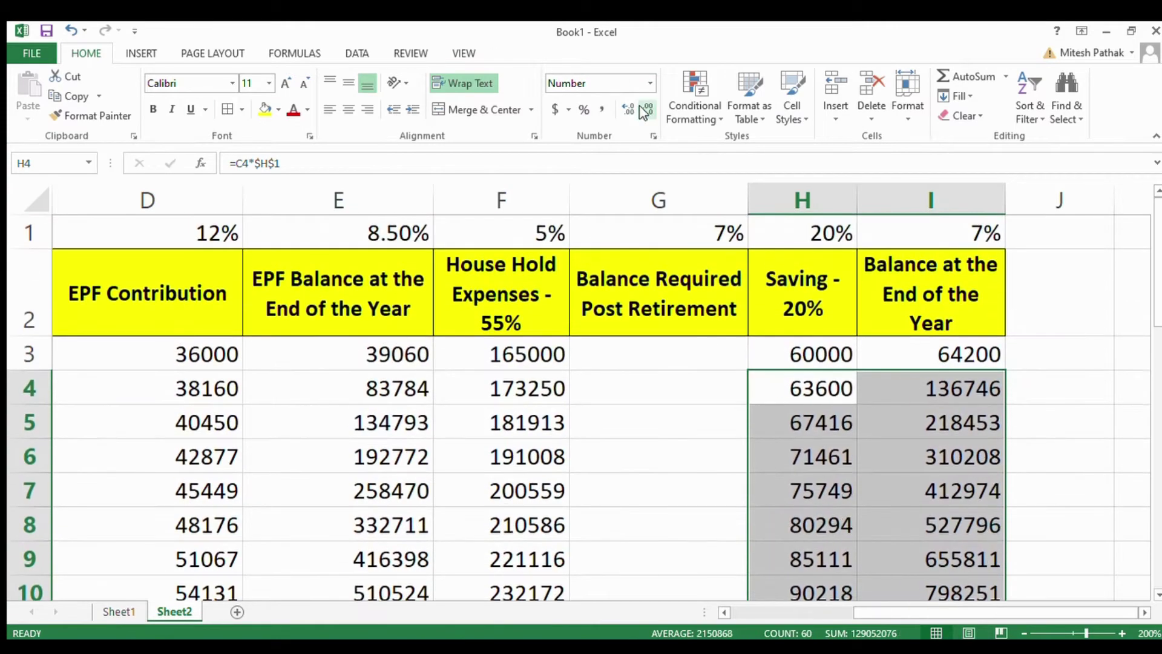
# Step: Copy the age formula in B33 down through row 55 to add the post-retirement ages
pyautogui.click(691, 444)
pyautogui.press('Down')
pyautogui.press('Down')
pyautogui.press('Down')
pyautogui.press('Down')
pyautogui.press('Down')
pyautogui.press('Down')
pyautogui.press('Down')
pyautogui.press('Down')
pyautogui.press('Down')
pyautogui.press('Down')
pyautogui.press('Down')
pyautogui.press('Down')
pyautogui.press('Down')
pyautogui.press('Down')
pyautogui.press('Down')
pyautogui.press('Down')
pyautogui.press('Down')
pyautogui.press('Down')
pyautogui.press('Down')
pyautogui.press('Down')
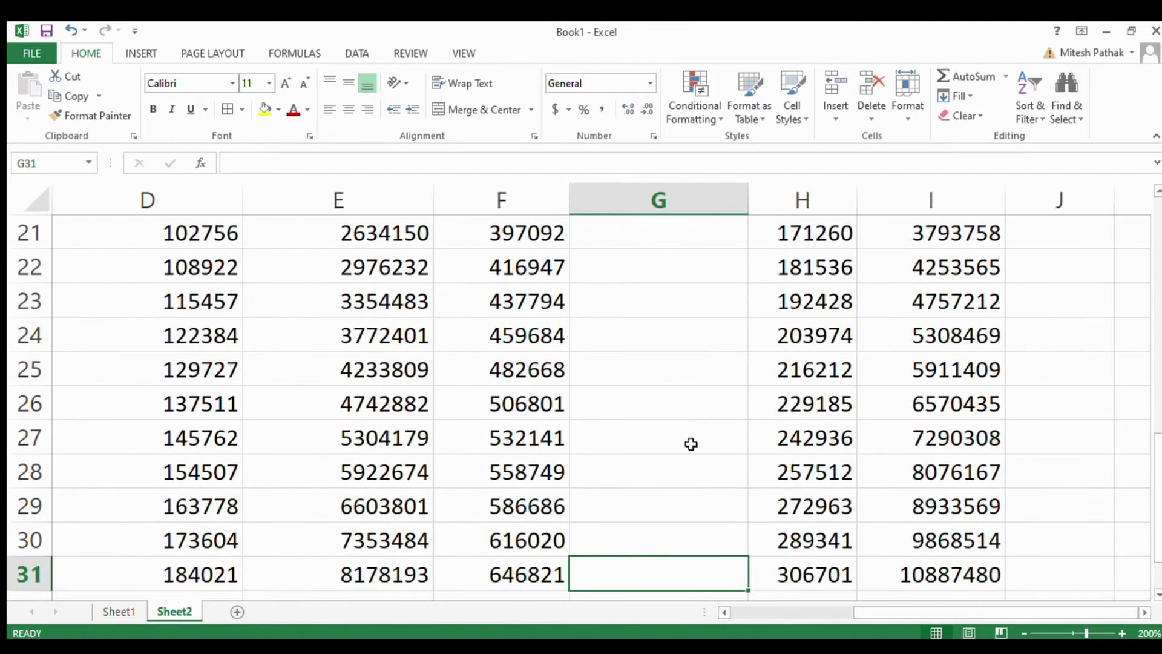
pyautogui.press('Down')
pyautogui.press('Down')
pyautogui.press('Down')
pyautogui.press('Down')
pyautogui.press('Down')
pyautogui.press('Down')
pyautogui.press('Up')
pyautogui.press('Up')
pyautogui.press('Up')
pyautogui.press('Up')
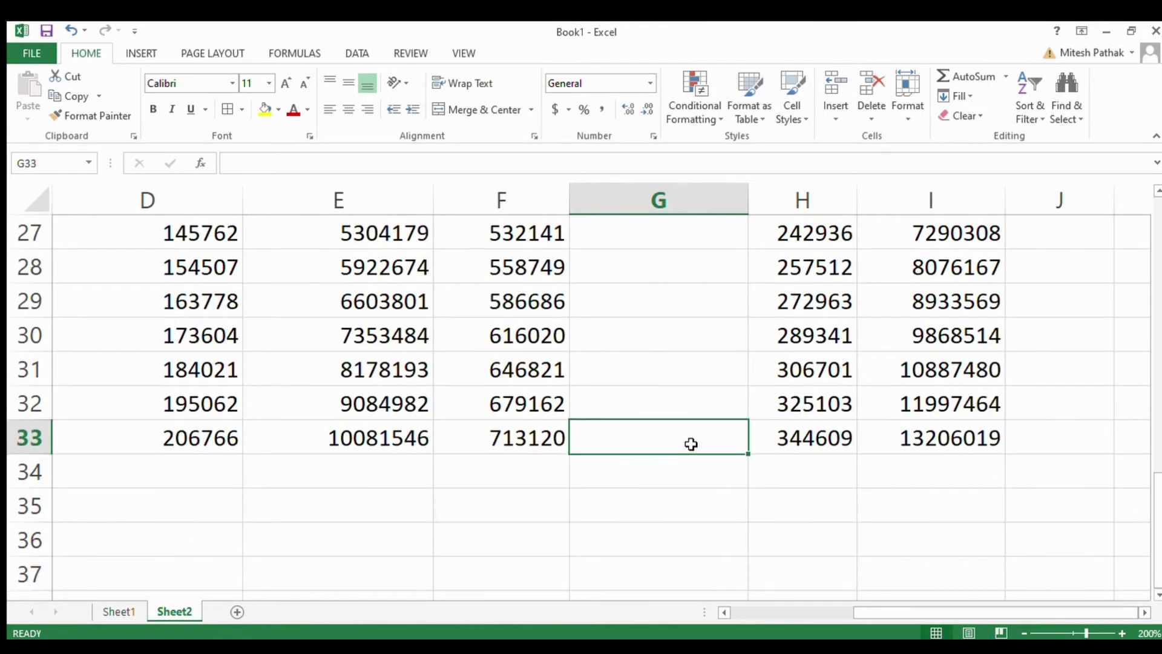
pyautogui.press('Up')
pyautogui.press('Down')
pyautogui.press('Left')
pyautogui.press('Left')
pyautogui.press('Left')
pyautogui.press('Left')
pyautogui.press('Left')
pyautogui.press('Left')
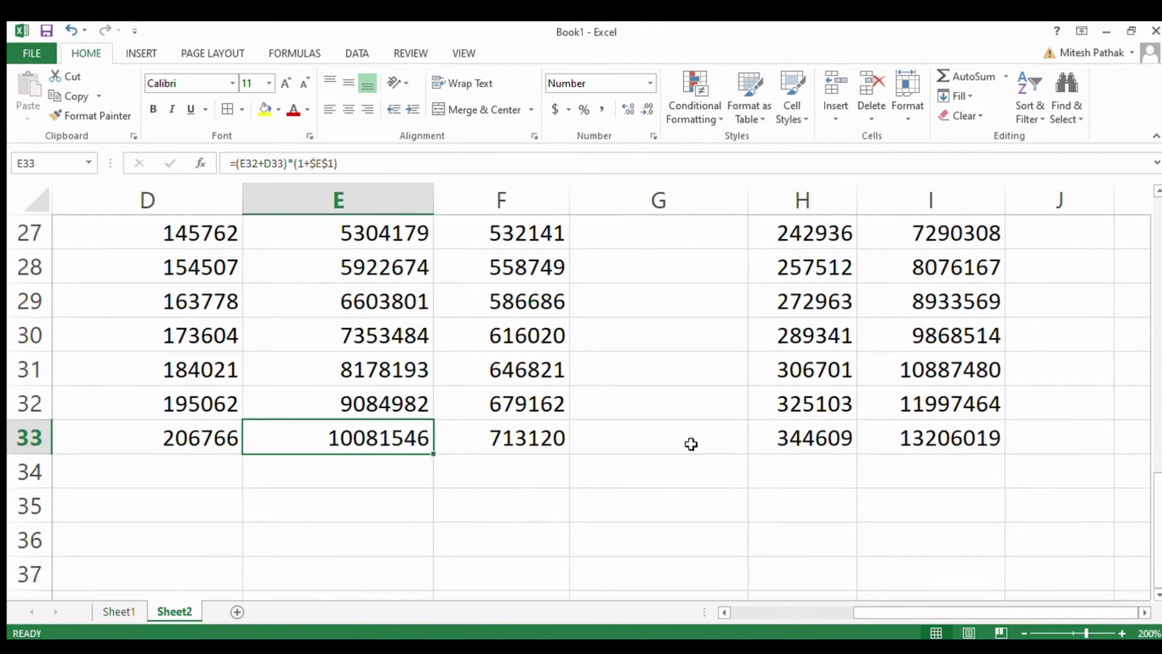
pyautogui.press('Right')
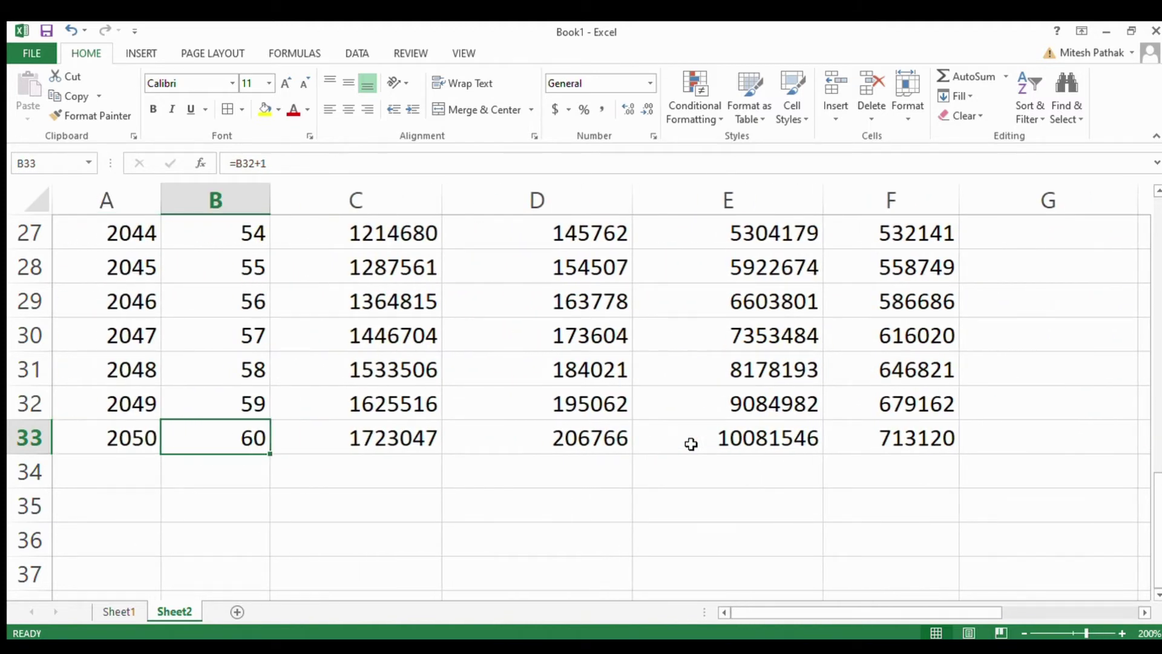
pyautogui.hotkey('ctrl', 'c')
pyautogui.hotkey('shift', 'Down')
pyautogui.hotkey('shift', 'Down')
pyautogui.hotkey('shift', 'Down')
pyautogui.hotkey('shift', 'Down')
pyautogui.hotkey('shift', 'Down')
pyautogui.hotkey('shift', 'Down')
pyautogui.hotkey('shift', 'Down')
pyautogui.hotkey('shift', 'Down')
pyautogui.hotkey('shift', 'Down')
pyautogui.hotkey('shift', 'Down')
pyautogui.hotkey('shift', 'Down')
pyautogui.hotkey('shift', 'Down')
pyautogui.hotkey('shift', 'Down')
pyautogui.hotkey('shift', 'Down')
pyautogui.hotkey('shift', 'Down')
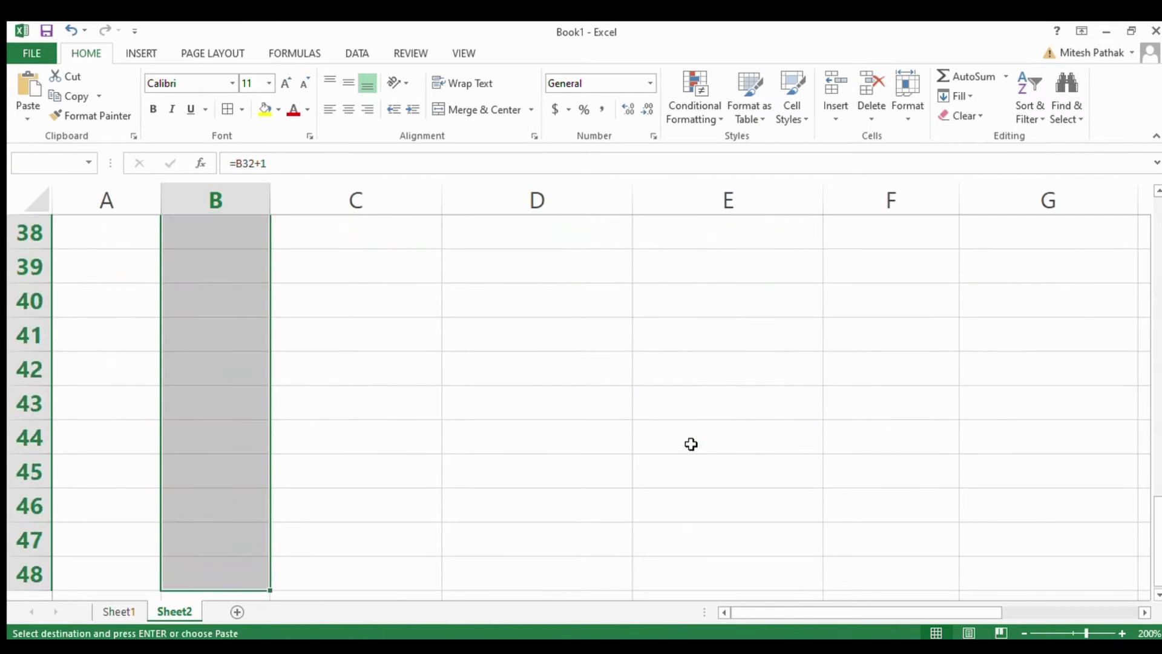
pyautogui.hotkey('shift', 'Down')
pyautogui.hotkey('shift', 'Down')
pyautogui.hotkey('shift', 'Down')
pyautogui.hotkey('shift', 'Down')
pyautogui.hotkey('shift', 'Down')
pyautogui.hotkey('shift', 'Down')
pyautogui.hotkey('shift', 'Down')
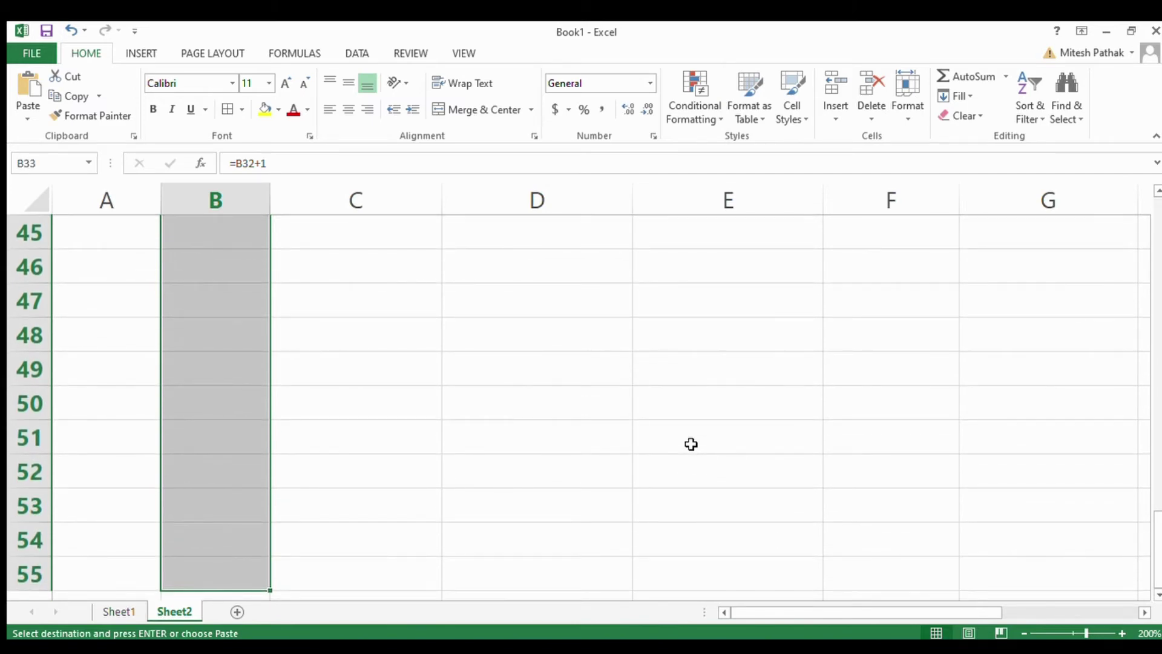
pyautogui.press('Return')
# Step: Extend the age formula from B55 down through row 58 so the ages reach 85
pyautogui.press('Down')
pyautogui.press('Down')
pyautogui.press('Down')
pyautogui.press('Down')
pyautogui.press('Down')
pyautogui.press('Down')
pyautogui.press('Down')
pyautogui.press('Down')
pyautogui.press('Down')
pyautogui.press('Down')
pyautogui.press('Down')
pyautogui.press('Down')
pyautogui.press('Down')
pyautogui.press('Down')
pyautogui.press('Down')
pyautogui.press('Down')
pyautogui.press('Down')
pyautogui.press('Down')
pyautogui.press('Down')
pyautogui.press('Down')
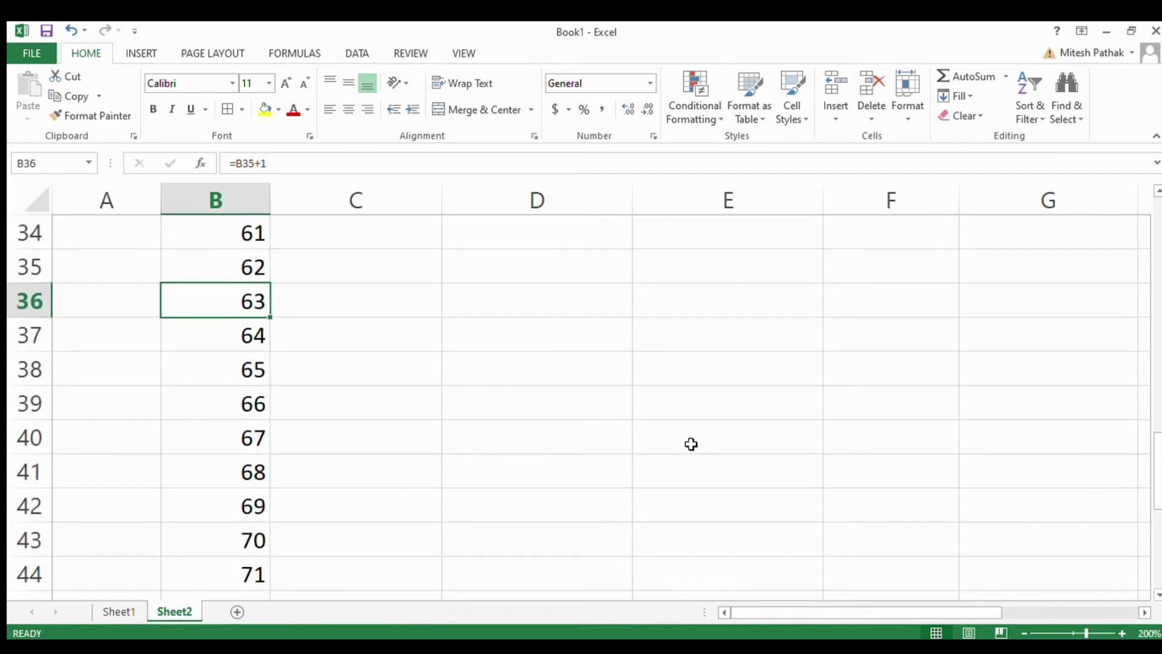
pyautogui.press('Up')
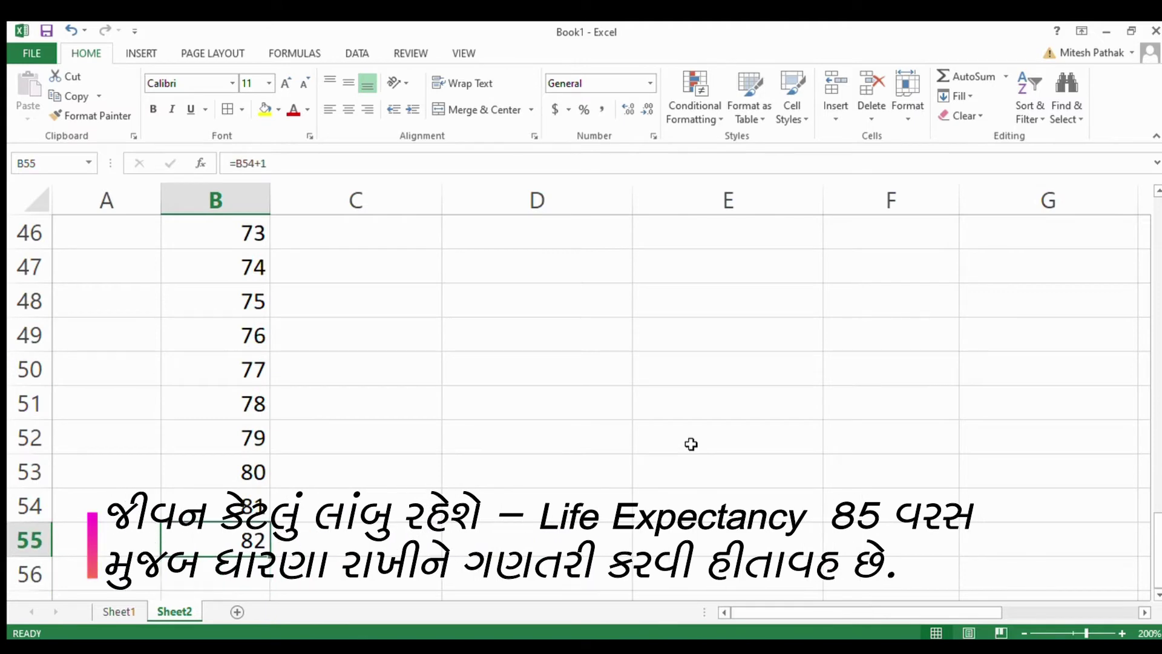
pyautogui.hotkey('ctrl', 'c')
pyautogui.hotkey('shift', 'Down')
pyautogui.hotkey('shift', 'Down')
pyautogui.hotkey('shift', 'Down')
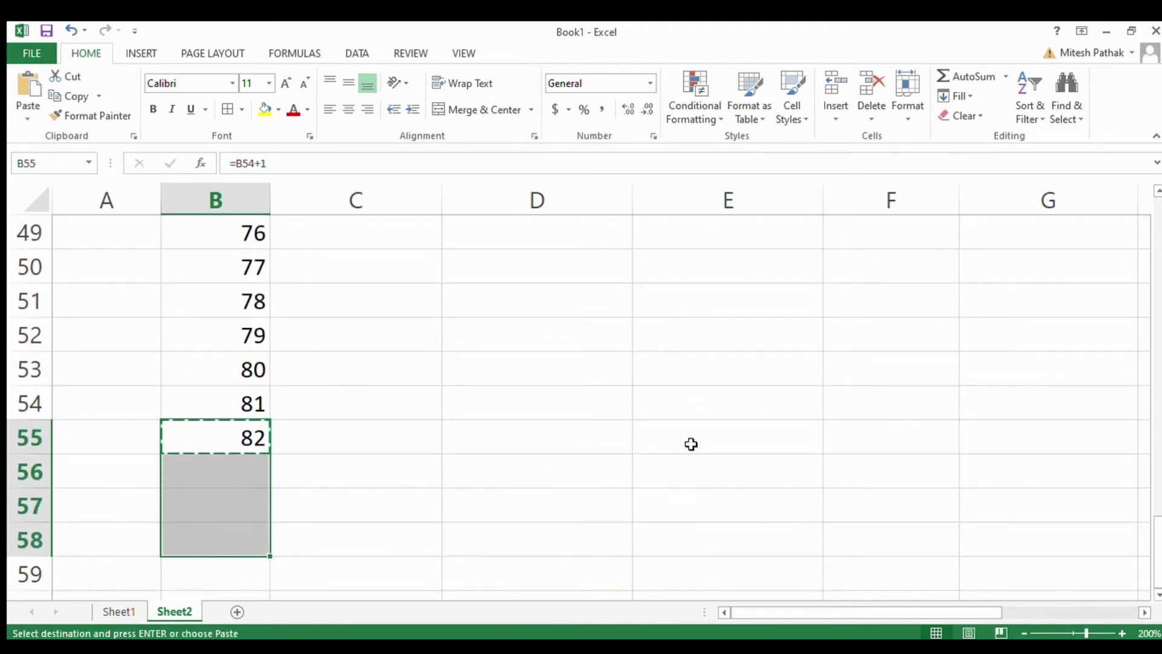
pyautogui.press('Return')
pyautogui.press('Down')
pyautogui.press('Down')
pyautogui.press('Down')
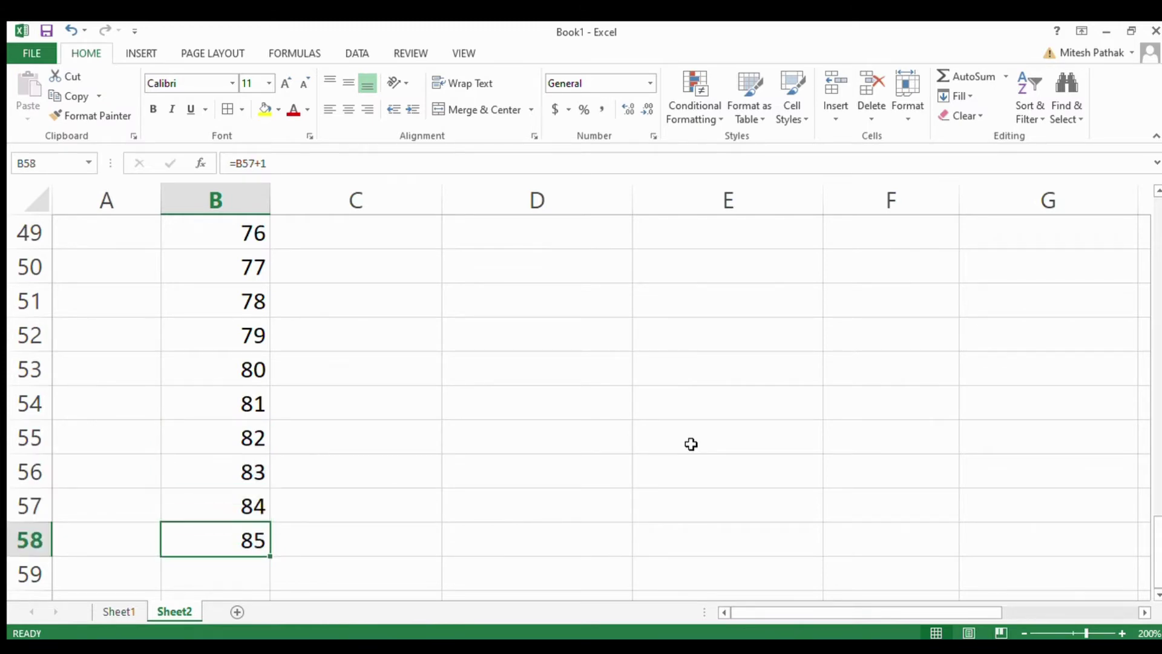
# Step: Look back over the age column and the yearly rows around age 60 in row 33
pyautogui.press('Up')
pyautogui.press('Up')
pyautogui.press('Up')
pyautogui.press('Up')
pyautogui.press('Up')
pyautogui.press('Up')
pyautogui.press('Up')
pyautogui.press('Up')
pyautogui.press('Up')
pyautogui.press('Up')
pyautogui.press('Up')
pyautogui.press('Up')
pyautogui.press('Up')
pyautogui.press('Up')
pyautogui.press('Up')
pyautogui.press('Up')
pyautogui.press('Up')
pyautogui.press('Up')
pyautogui.press('Up')
pyautogui.press('Up')
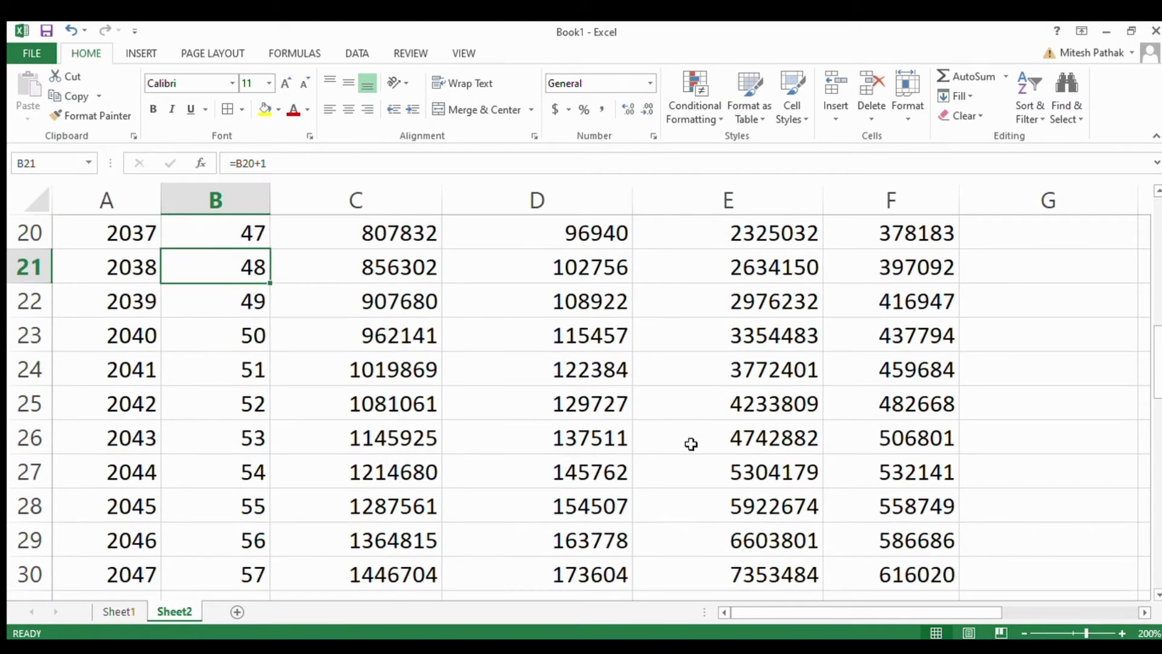
pyautogui.press('Down')
pyautogui.press('Down')
pyautogui.press('Down')
pyautogui.press('Down')
pyautogui.press('Down')
pyautogui.press('Down')
pyautogui.press('Down')
pyautogui.press('Down')
pyautogui.press('Down')
pyautogui.press('Down')
pyautogui.press('Down')
pyautogui.press('Down')
pyautogui.press('Down')
pyautogui.press('Down')
pyautogui.press('Down')
pyautogui.press('Down')
pyautogui.press('Up')
pyautogui.press('Up')
pyautogui.press('Up')
pyautogui.press('Up')
pyautogui.press('Right')
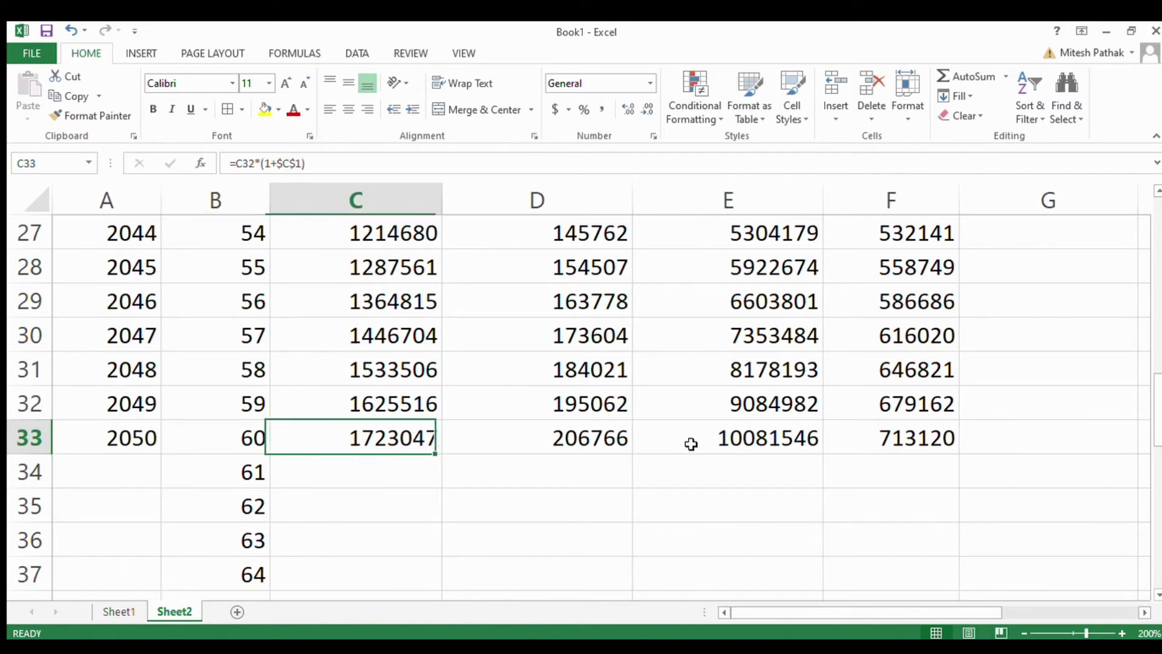
# Step: Examine the household expenses column from row 33 up to its heading and growth rate in F1
pyautogui.press('Right')
pyautogui.press('Right')
pyautogui.press('Right')
pyautogui.press('Up')
pyautogui.press('Up')
pyautogui.press('Up')
pyautogui.press('Up')
pyautogui.press('Up')
pyautogui.press('Up')
pyautogui.press('Up')
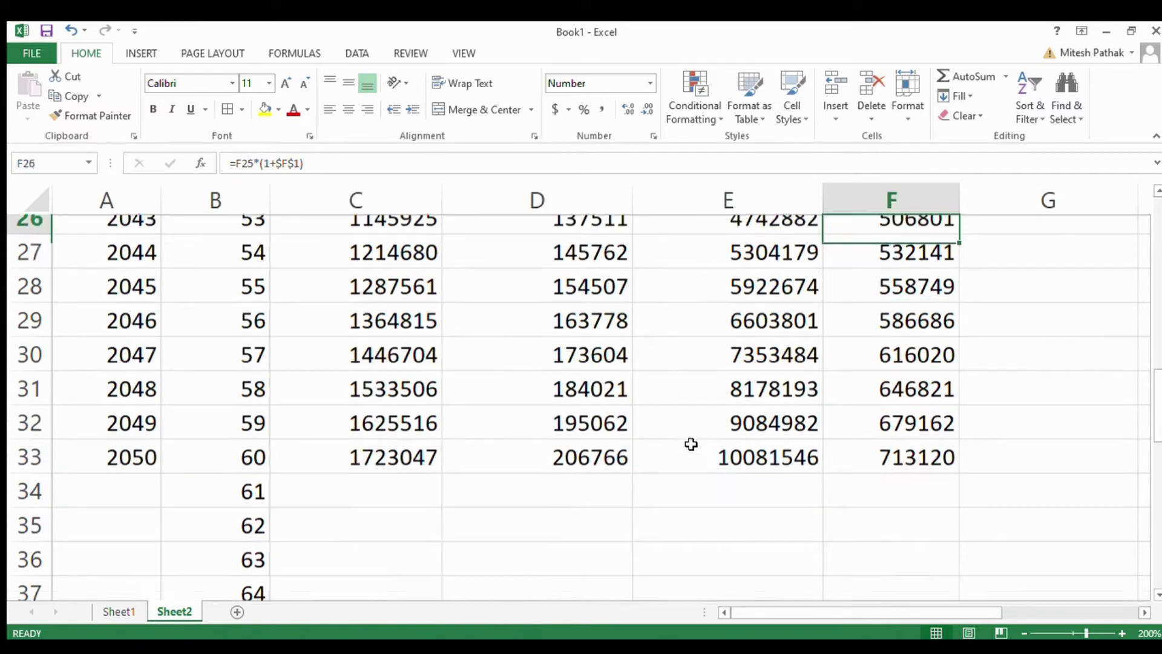
pyautogui.press('Up')
pyautogui.press('Up')
pyautogui.press('Up')
pyautogui.press('Up')
pyautogui.press('Up')
pyautogui.press('Up')
pyautogui.press('Up')
pyautogui.press('Up')
pyautogui.press('Up')
pyautogui.press('Up')
pyautogui.press('Up')
pyautogui.press('Up')
pyautogui.press('Up')
pyautogui.press('Up')
pyautogui.press('Up')
pyautogui.press('Up')
pyautogui.press('Up')
pyautogui.press('Up')
pyautogui.press('Up')
pyautogui.press('Up')
pyautogui.press('Down')
pyautogui.press('Down')
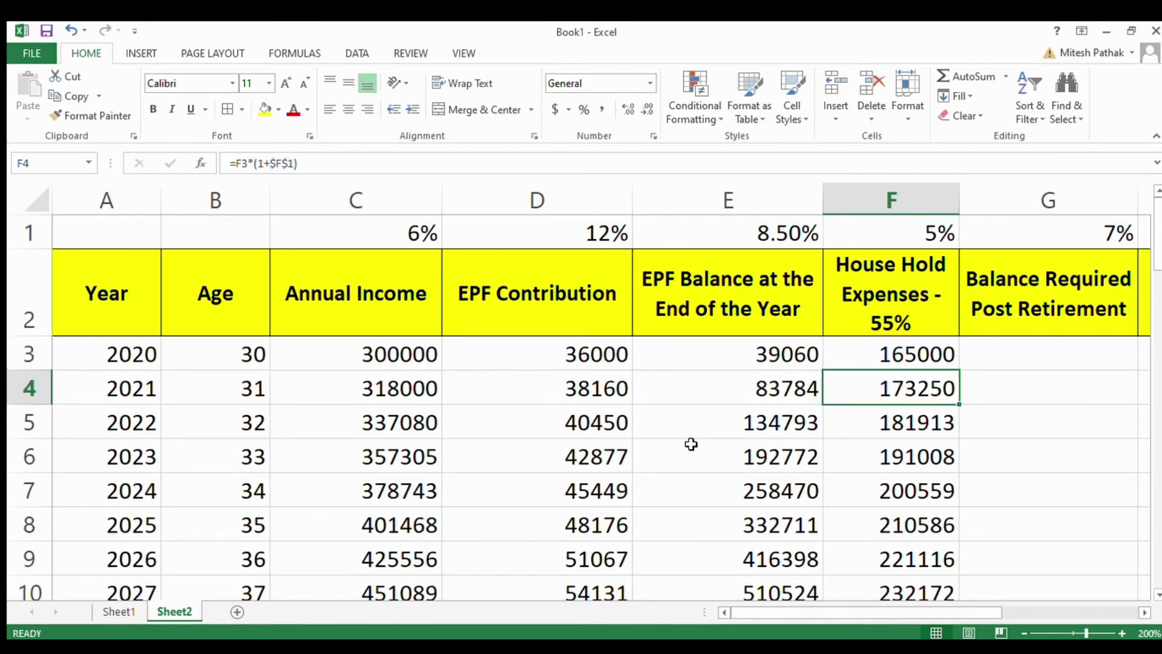
# Step: Copy the household expense formula in F33 down through row 58 to cover the post-retirement ages
pyautogui.press('Down')
pyautogui.press('Down')
pyautogui.press('Down')
pyautogui.press('Down')
pyautogui.press('Down')
pyautogui.press('Down')
pyautogui.press('Down')
pyautogui.press('Down')
pyautogui.press('Down')
pyautogui.press('Down')
pyautogui.press('Down')
pyautogui.press('Down')
pyautogui.press('Down')
pyautogui.press('Down')
pyautogui.press('Down')
pyautogui.press('Down')
pyautogui.press('Down')
pyautogui.press('Down')
pyautogui.press('Down')
pyautogui.press('Down')
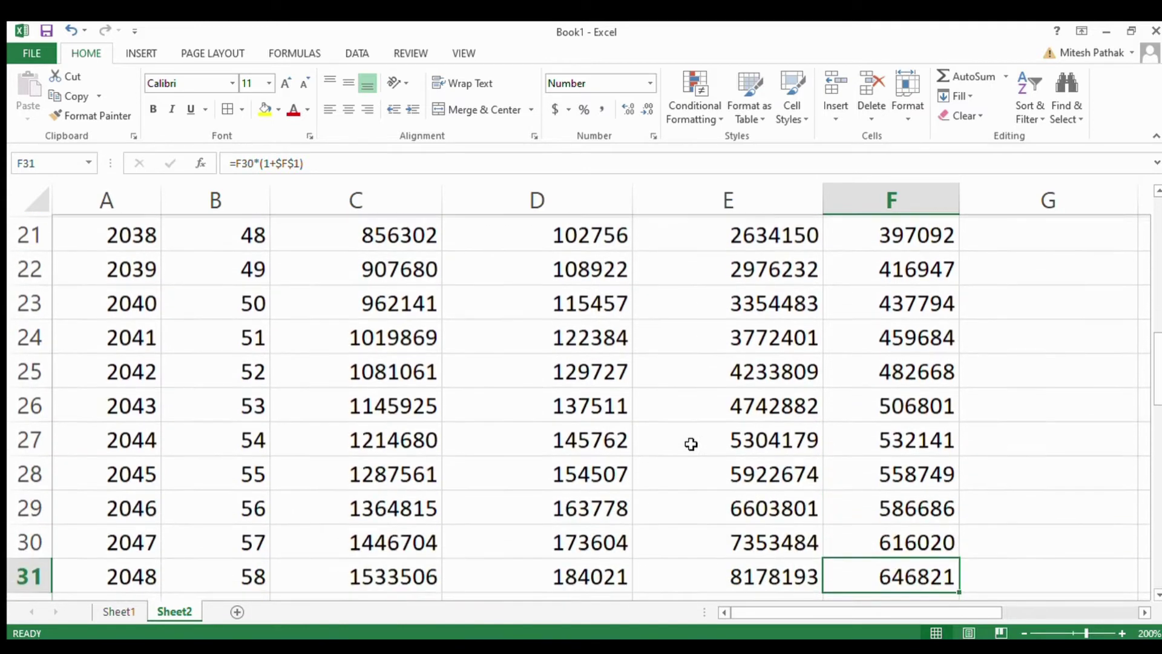
pyautogui.press('Down')
pyautogui.press('Down')
pyautogui.press('Down')
pyautogui.press('Down')
pyautogui.press('Down')
pyautogui.press('Up')
pyautogui.press('Up')
pyautogui.press('Up')
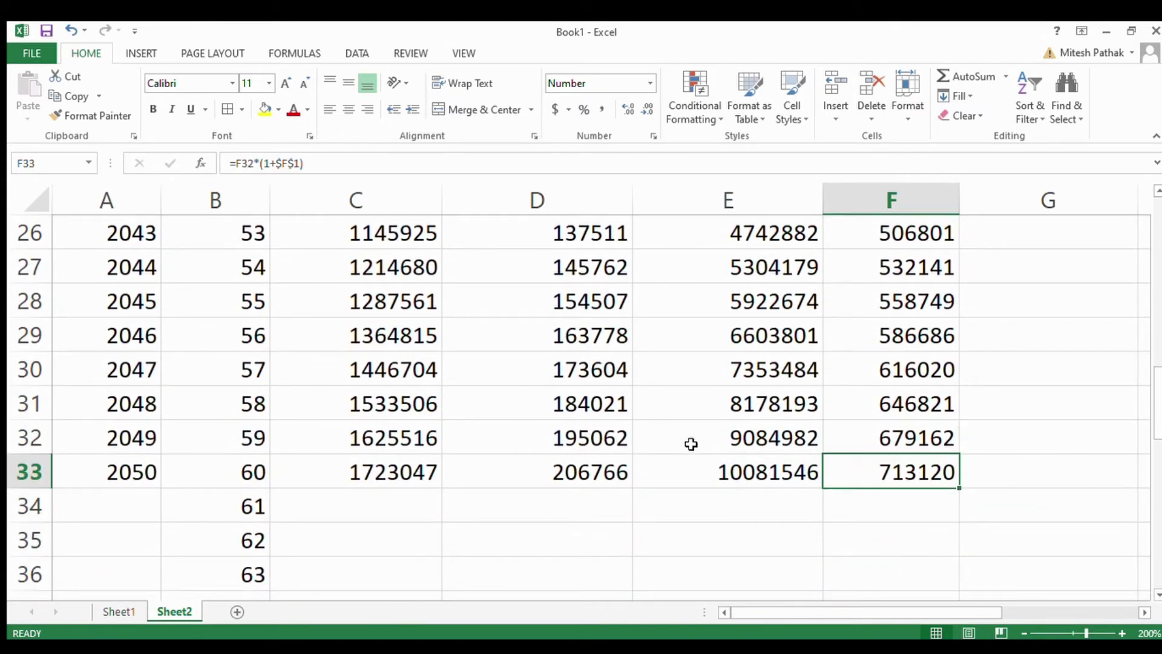
pyautogui.hotkey('ctrl', 'c')
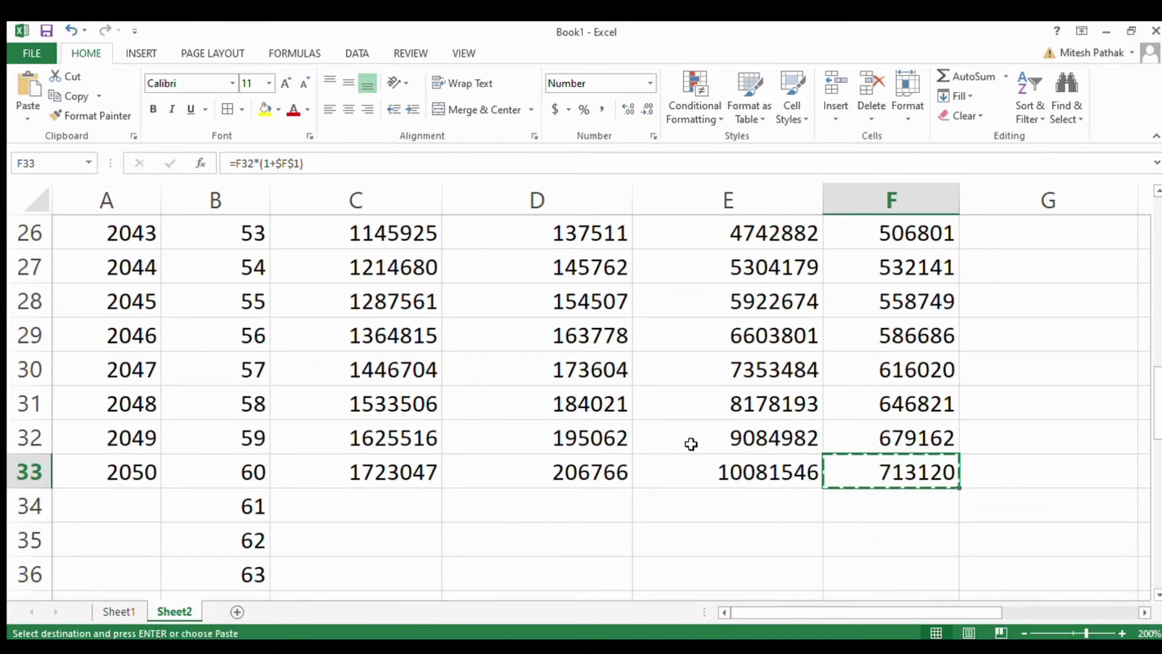
pyautogui.hotkey('shift', 'Down')
pyautogui.hotkey('shift', 'Down')
pyautogui.hotkey('shift', 'Down')
pyautogui.hotkey('shift', 'Down')
pyautogui.hotkey('shift', 'Down')
pyautogui.hotkey('shift', 'Down')
pyautogui.hotkey('shift', 'Down')
pyautogui.hotkey('shift', 'Down')
pyautogui.hotkey('shift', 'Down')
pyautogui.hotkey('shift', 'Down')
pyautogui.hotkey('shift', 'Down')
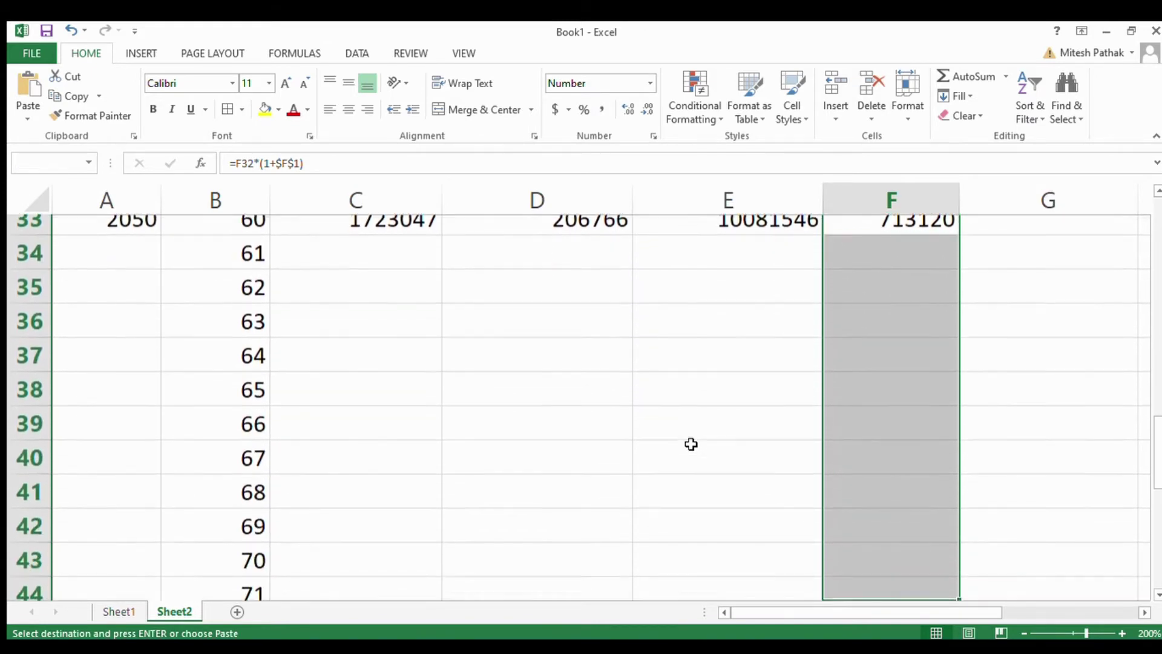
pyautogui.hotkey('shift', 'Down')
pyautogui.hotkey('shift', 'Down')
pyautogui.hotkey('shift', 'Down')
pyautogui.hotkey('shift', 'Down')
pyautogui.hotkey('shift', 'Down')
pyautogui.hotkey('shift', 'Down')
pyautogui.hotkey('shift', 'Down')
pyautogui.hotkey('shift', 'Down')
pyautogui.hotkey('shift', 'Down')
pyautogui.hotkey('shift', 'Down')
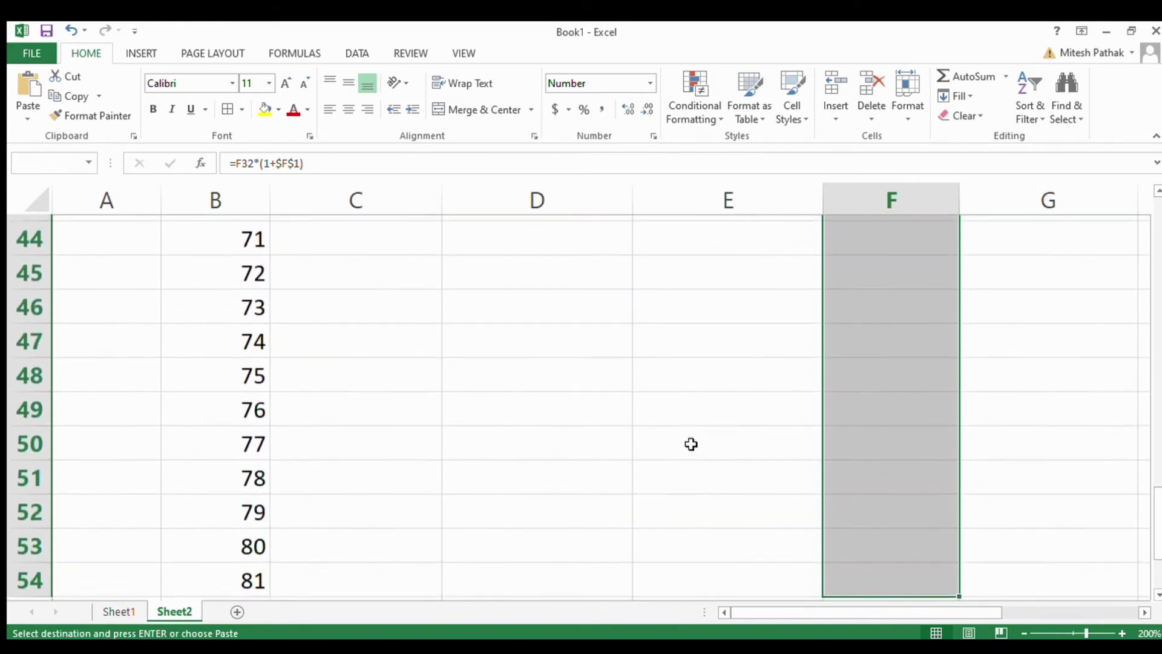
pyautogui.hotkey('shift', 'Down')
pyautogui.hotkey('shift', 'Down')
pyautogui.hotkey('shift', 'Down')
pyautogui.hotkey('shift', 'Down')
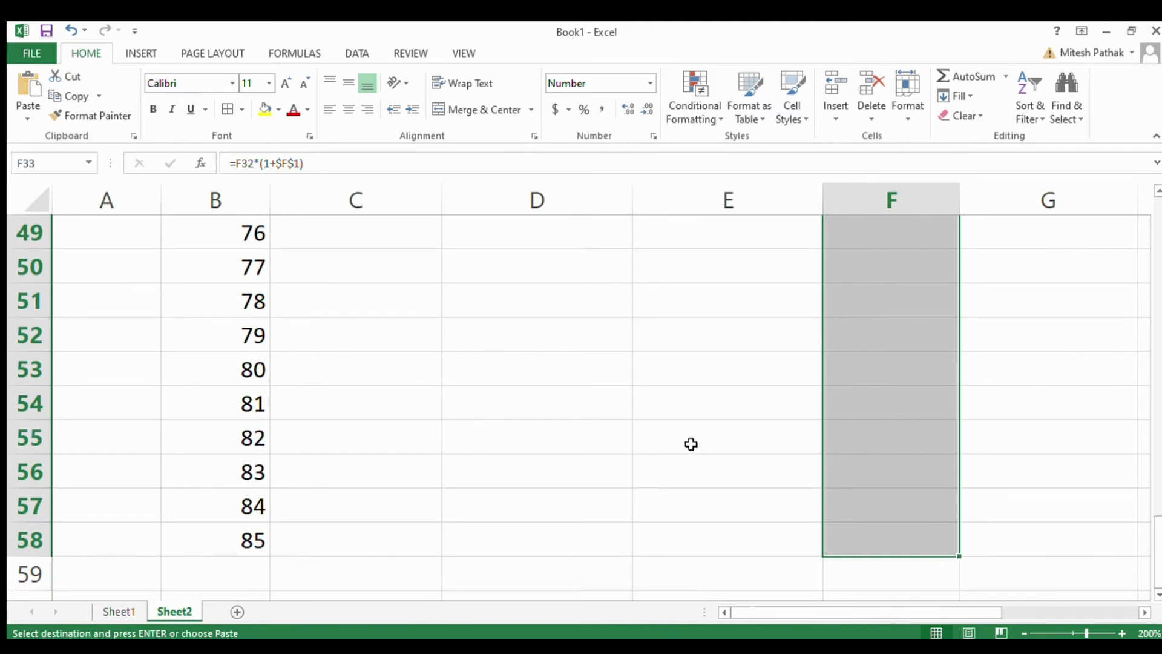
pyautogui.press('Return')
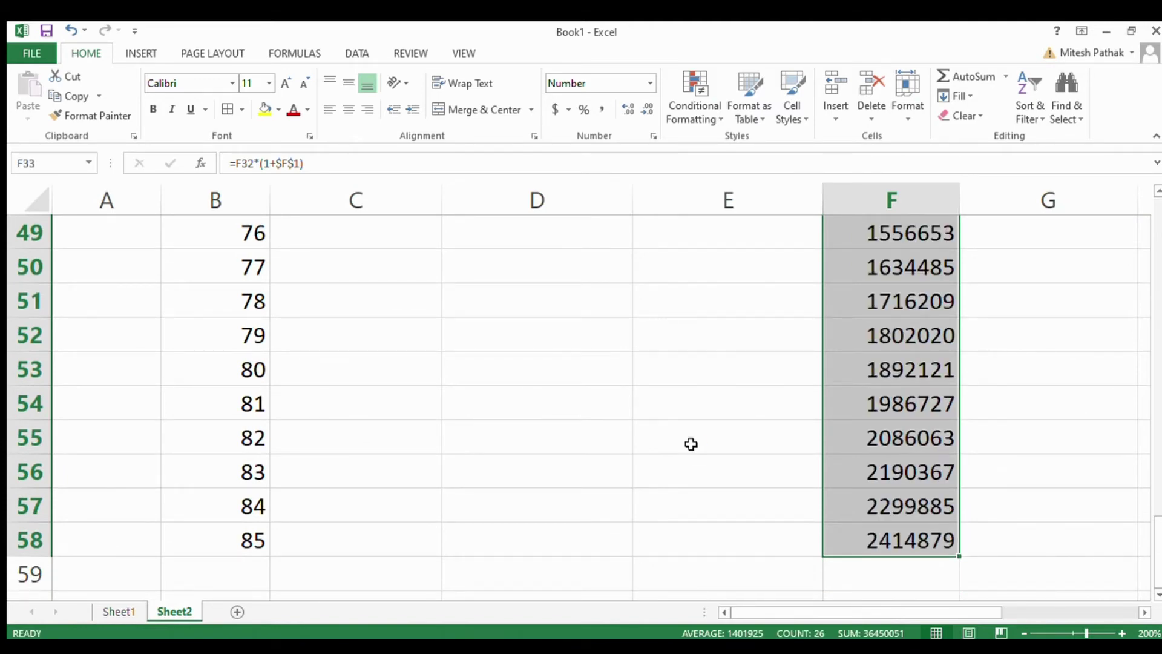
pyautogui.press('Up')
pyautogui.press('Down')
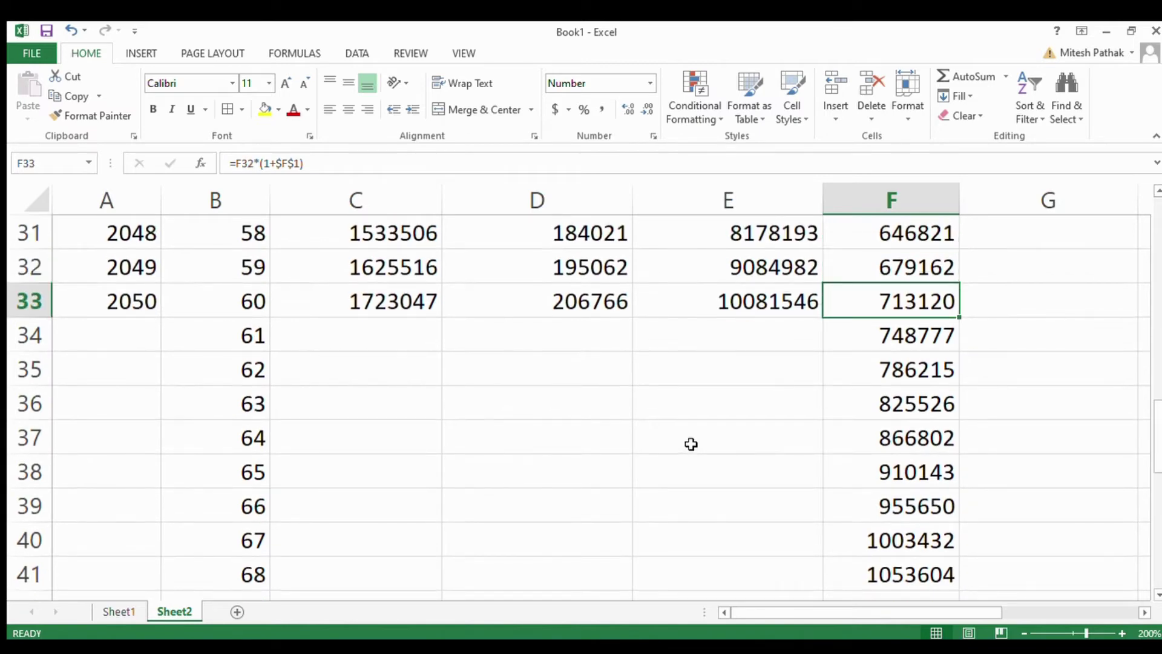
# Step: Copy the year formula in A33 down through row 58 so the years match the ages up to 85
pyautogui.press('Left')
pyautogui.press('Left')
pyautogui.press('Left')
pyautogui.press('Left')
pyautogui.press('Left')
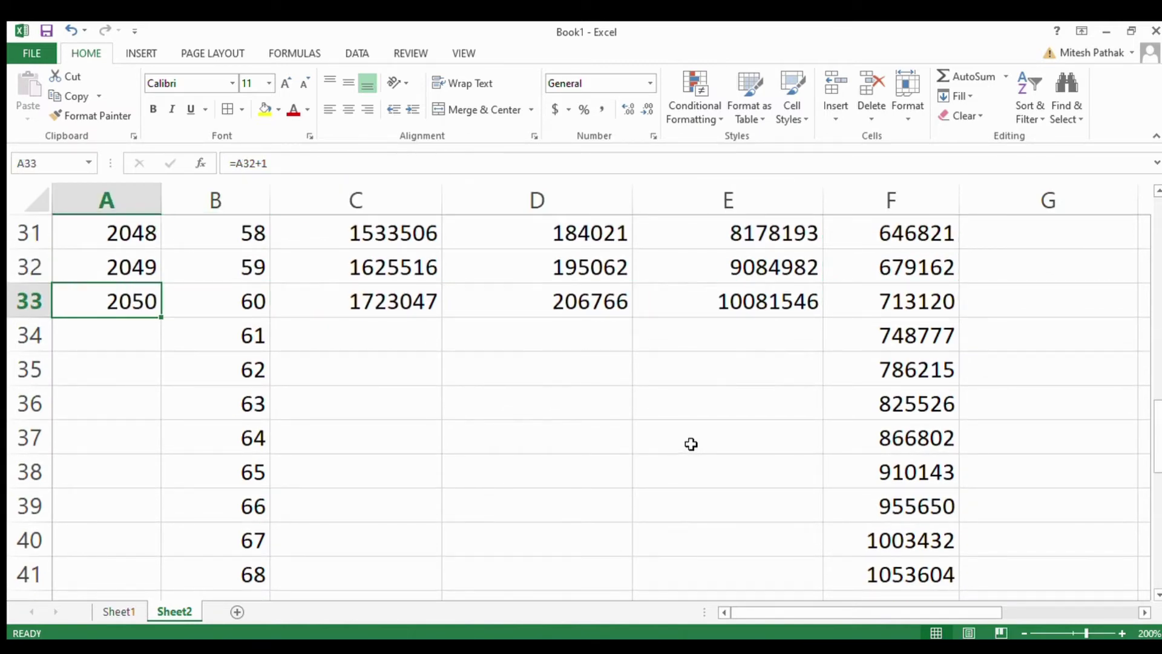
pyautogui.hotkey('ctrl', 'c')
pyautogui.hotkey('shift', 'Down')
pyautogui.hotkey('shift', 'Down')
pyautogui.hotkey('shift', 'Down')
pyautogui.hotkey('shift', 'Down')
pyautogui.hotkey('shift', 'Down')
pyautogui.hotkey('shift', 'Down')
pyautogui.hotkey('shift', 'Down')
pyautogui.hotkey('shift', 'Down')
pyautogui.hotkey('shift', 'Down')
pyautogui.hotkey('shift', 'Down')
pyautogui.hotkey('shift', 'Down')
pyautogui.hotkey('shift', 'Down')
pyautogui.hotkey('shift', 'Down')
pyautogui.hotkey('shift', 'Down')
pyautogui.hotkey('shift', 'Down')
pyautogui.hotkey('shift', 'Down')
pyautogui.hotkey('shift', 'Down')
pyautogui.hotkey('shift', 'Down')
pyautogui.hotkey('shift', 'Down')
pyautogui.hotkey('shift', 'Down')
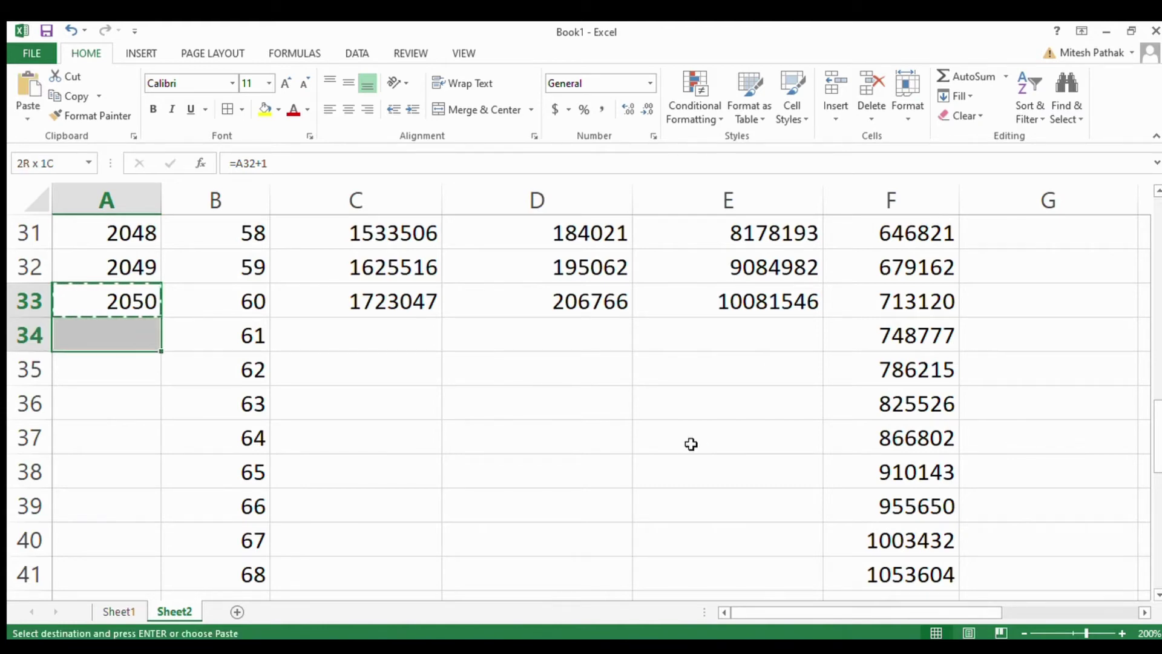
pyautogui.hotkey('shift', 'Down')
pyautogui.hotkey('shift', 'Down')
pyautogui.hotkey('shift', 'Down')
pyautogui.hotkey('shift', 'Down')
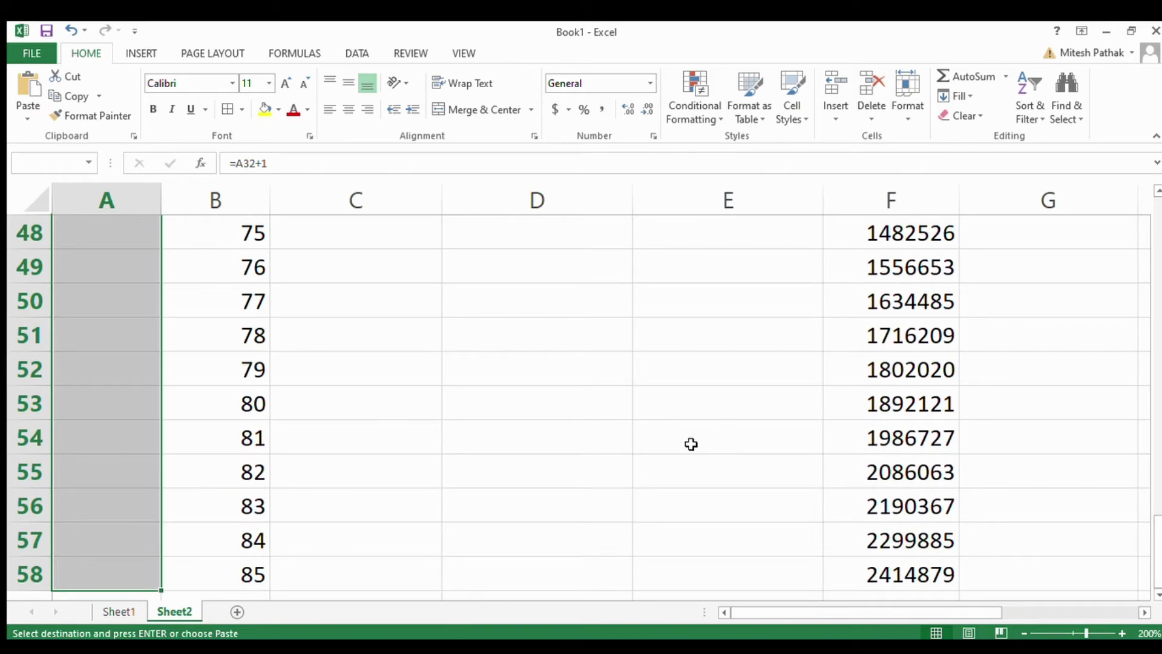
pyautogui.press('Return')
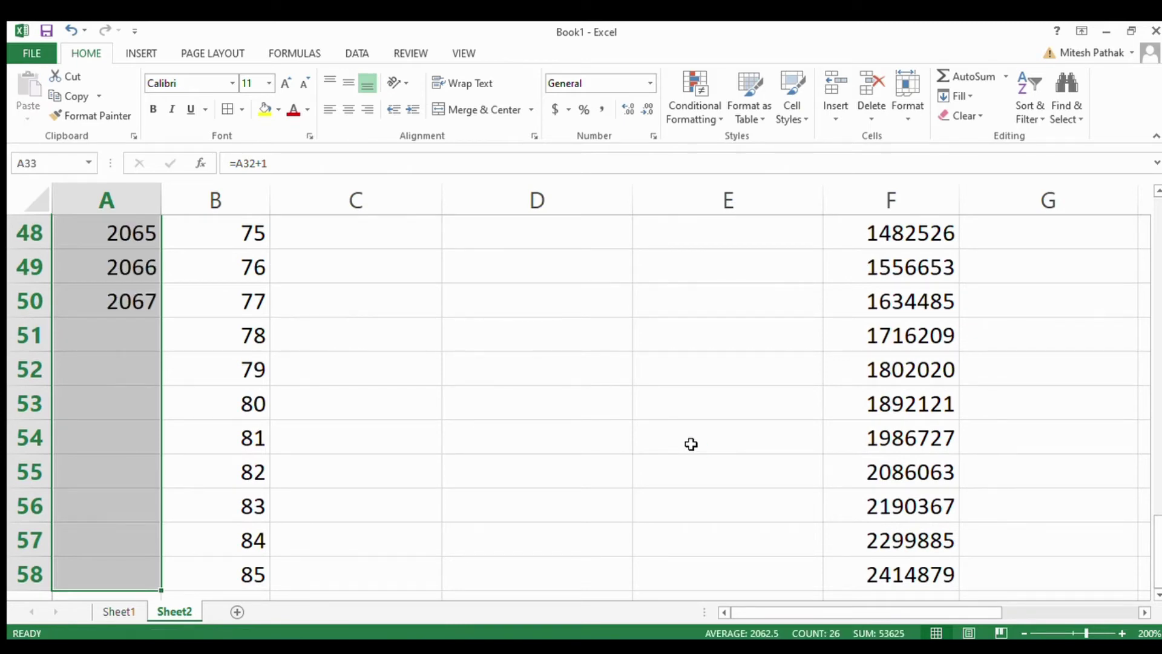
# Step: Check the extended year column from row 33 down to its last entry in A58
pyautogui.press('Down')
pyautogui.press('Down')
pyautogui.press('Down')
pyautogui.press('Down')
pyautogui.press('Down')
pyautogui.press('Down')
pyautogui.press('Down')
pyautogui.press('Down')
pyautogui.press('Down')
pyautogui.press('Down')
pyautogui.press('Down')
pyautogui.press('Down')
pyautogui.press('Down')
pyautogui.press('Down')
pyautogui.press('Down')
pyautogui.press('Down')
pyautogui.press('Down')
pyautogui.press('Down')
pyautogui.press('Down')
pyautogui.press('Down')
pyautogui.press('Down')
pyautogui.press('Down')
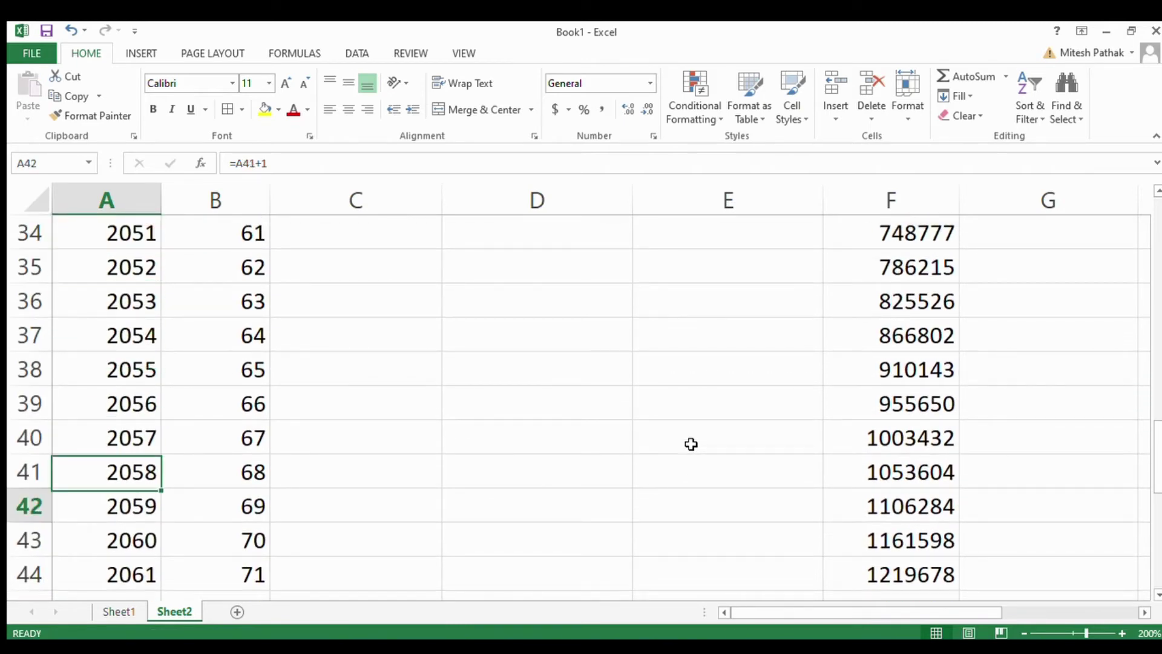
pyautogui.press('Up')
pyautogui.press('Up')
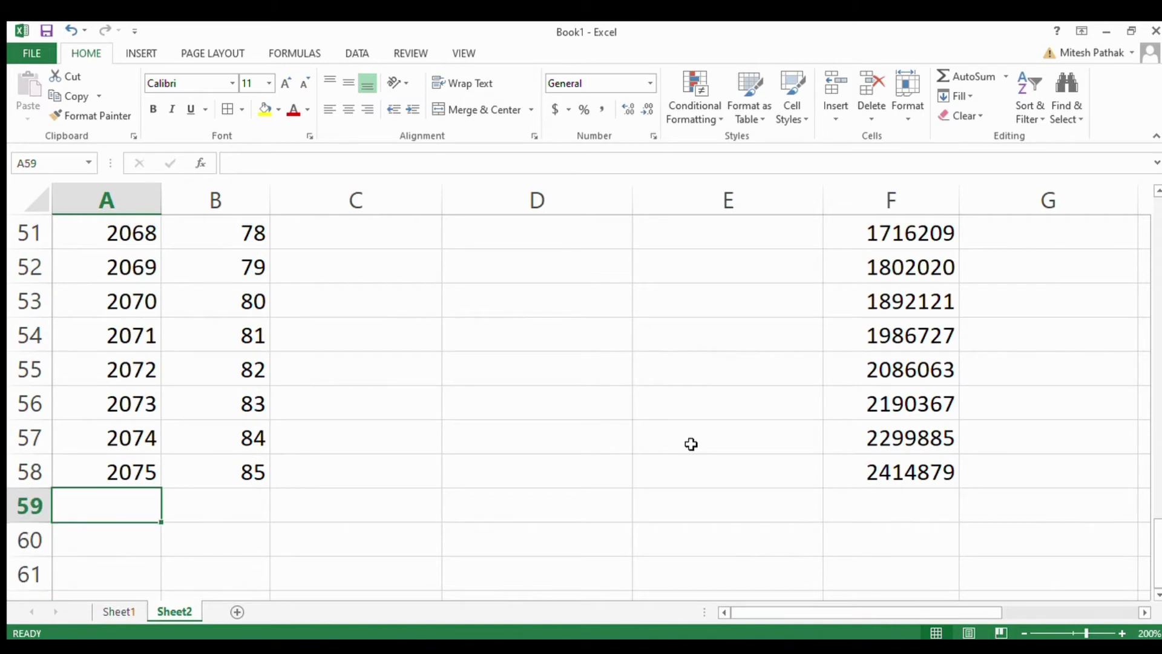
pyautogui.press('Up')
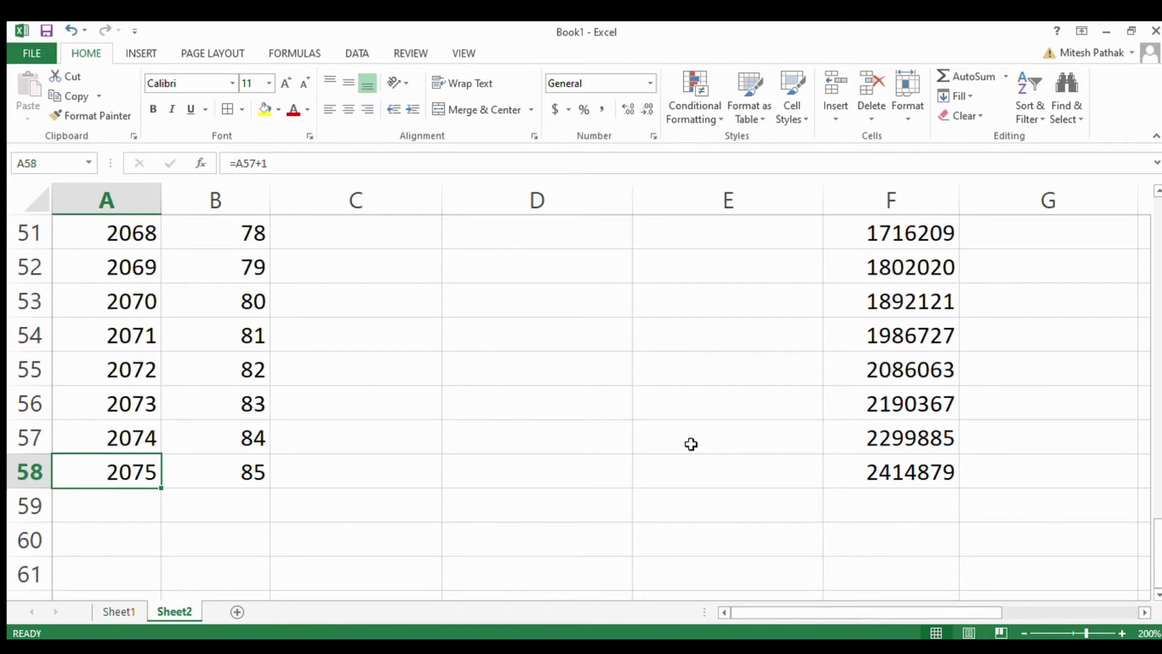
# Step: Examine the year, age and household expense entries across row 58
pyautogui.press('Right')
pyautogui.press('Right')
pyautogui.press('Right')
pyautogui.press('Right')
pyautogui.press('Right')
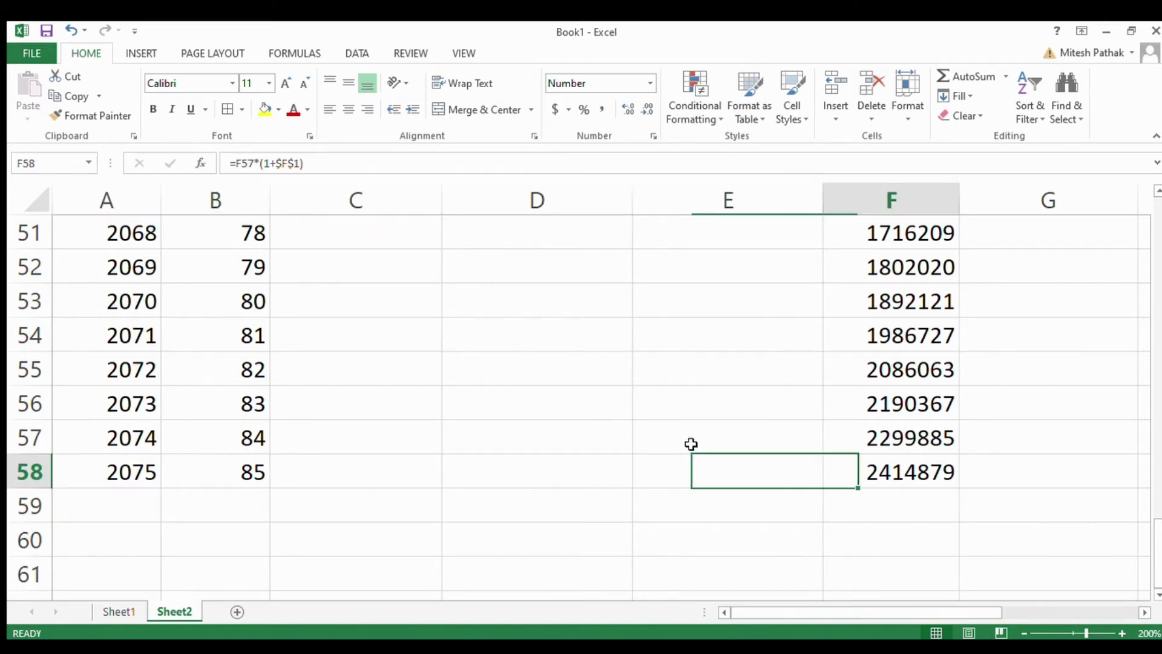
pyautogui.press('Right')
pyautogui.press('Right')
pyautogui.press('Right')
pyautogui.press('Right')
pyautogui.press('Right')
pyautogui.press('Right')
pyautogui.press('Right')
pyautogui.press('Right')
pyautogui.press('Left')
pyautogui.press('Left')
pyautogui.press('Left')
pyautogui.press('Left')
pyautogui.press('Left')
pyautogui.press('Left')
pyautogui.press('Left')
pyautogui.press('Left')
pyautogui.press('Left')
pyautogui.press('Left')
pyautogui.press('Left')
pyautogui.press('Left')
pyautogui.press('Left')
pyautogui.press('Right')
pyautogui.press('Right')
pyautogui.press('Right')
pyautogui.press('Right')
pyautogui.press('Right')
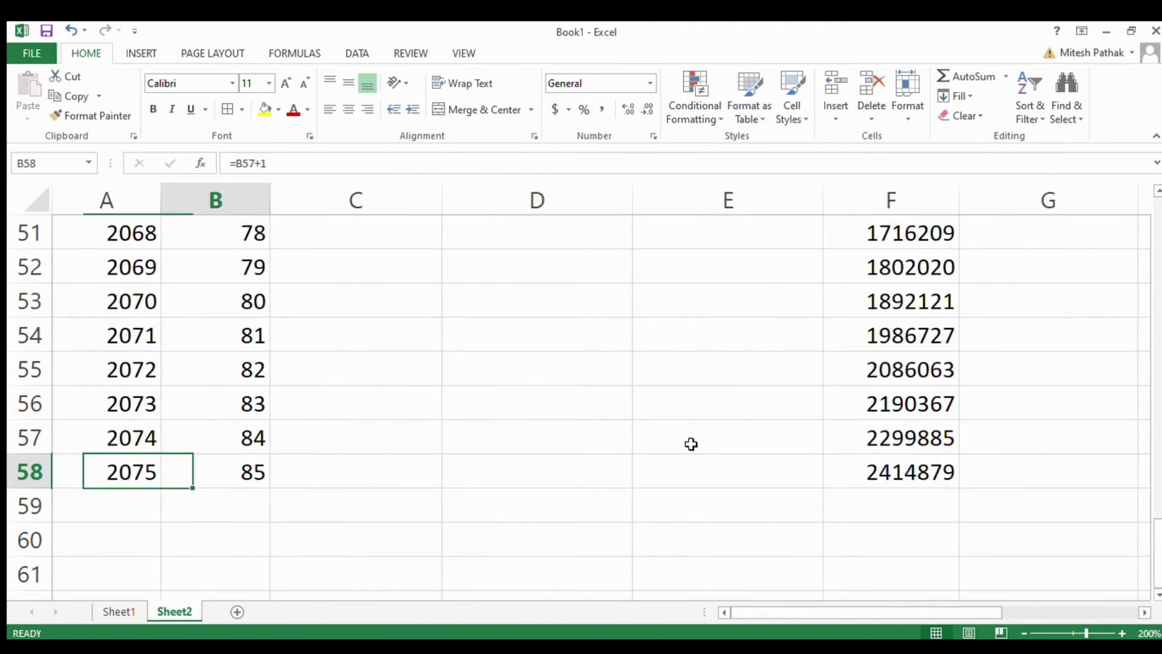
# Step: Review the household expenses in column F from row 58 back up to the rows around age 60
pyautogui.press('Up')
pyautogui.press('Up')
pyautogui.press('Up')
pyautogui.press('Up')
pyautogui.press('Up')
pyautogui.press('Up')
pyautogui.press('Up')
pyautogui.press('Up')
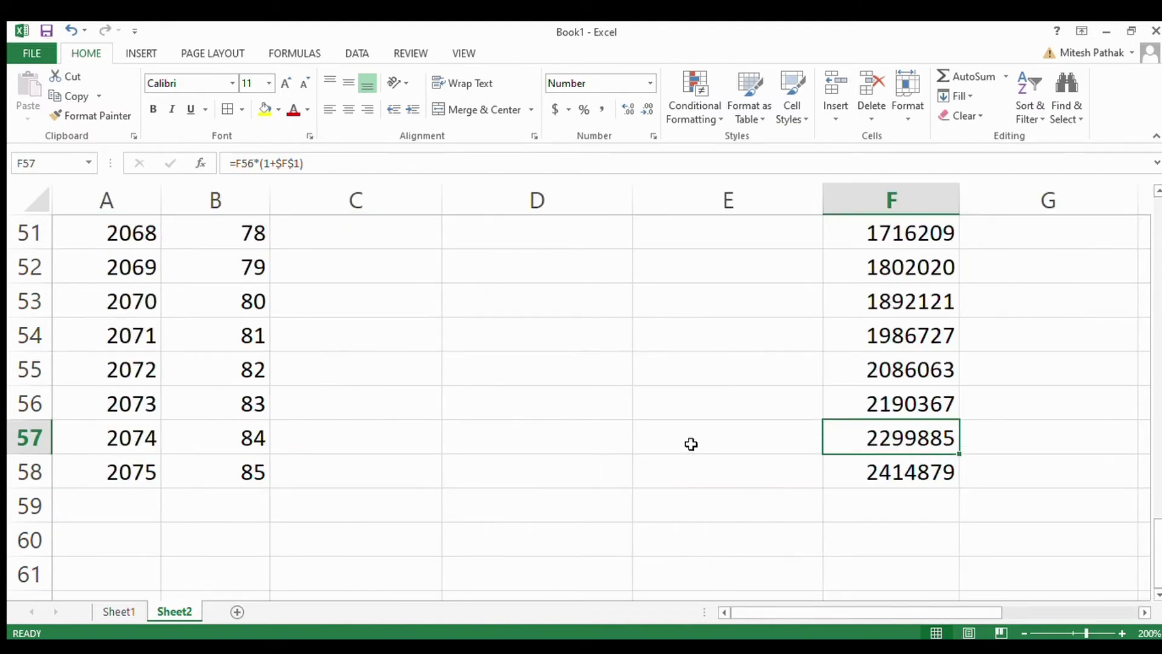
pyautogui.press('Up')
pyautogui.press('Up')
pyautogui.press('Up')
pyautogui.press('Up')
pyautogui.press('Up')
pyautogui.press('Up')
pyautogui.press('Up')
pyautogui.press('Up')
pyautogui.press('Up')
pyautogui.press('Up')
pyautogui.press('Up')
pyautogui.press('Up')
pyautogui.press('Up')
pyautogui.press('Up')
pyautogui.press('Up')
pyautogui.press('Up')
pyautogui.press('Up')
pyautogui.press('Up')
pyautogui.press('Up')
pyautogui.press('Up')
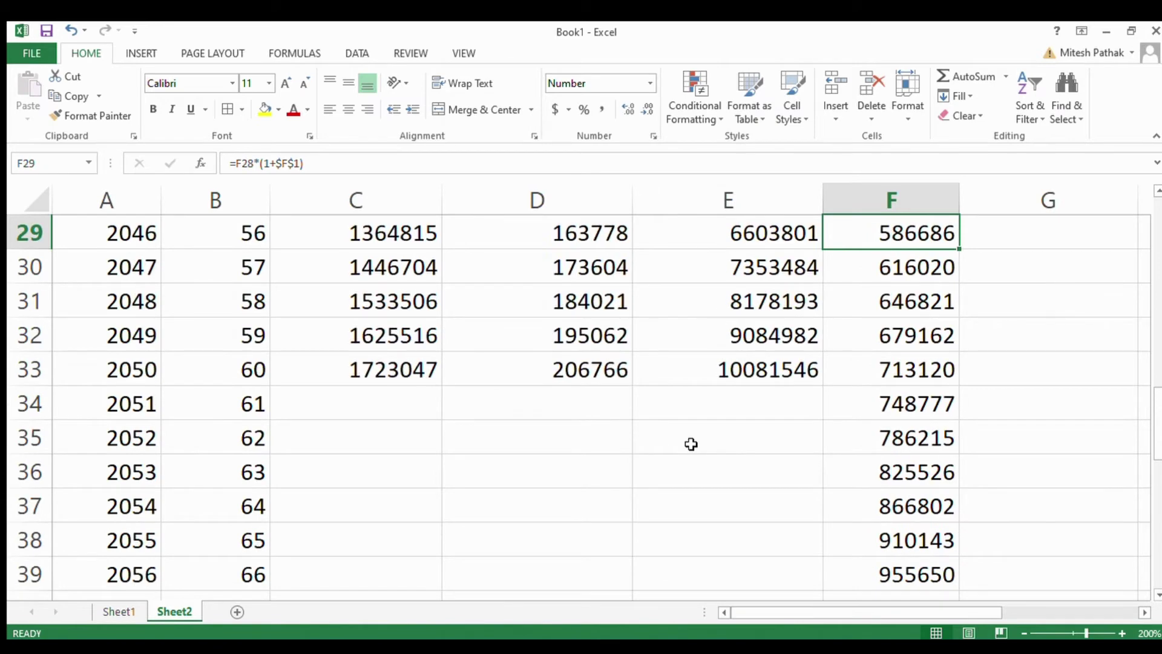
pyautogui.press('Down')
pyautogui.press('Down')
pyautogui.press('Down')
pyautogui.press('Down')
pyautogui.press('Down')
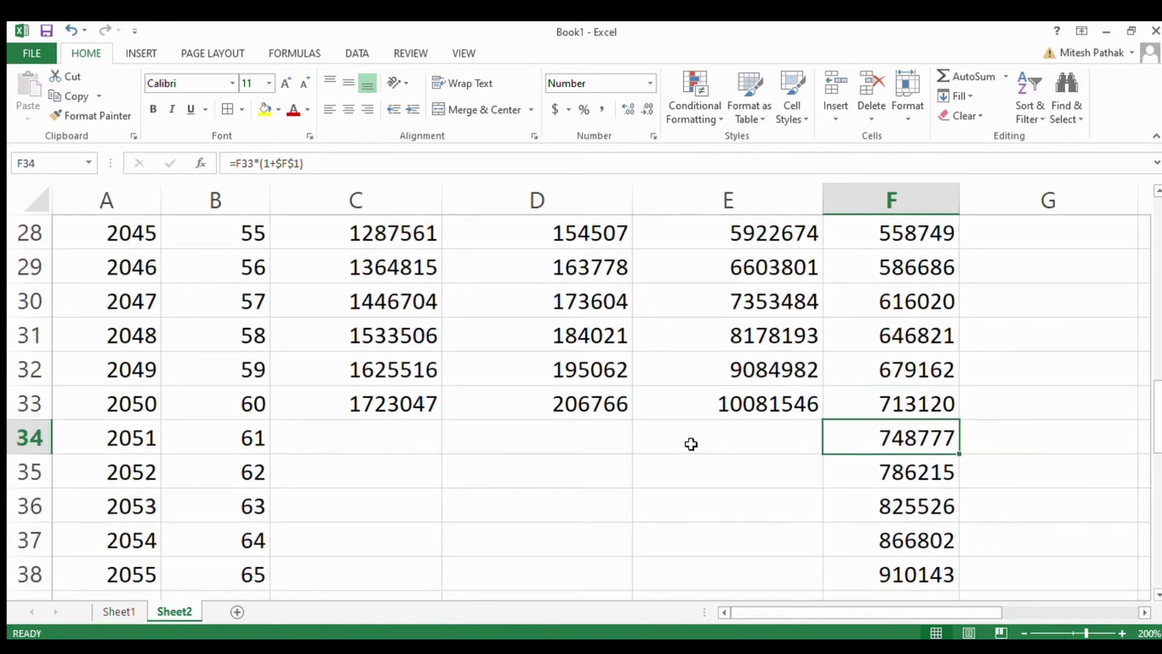
# Step: Enter 10000000 in G33 as the assumed amount at age 60
pyautogui.press('Up')
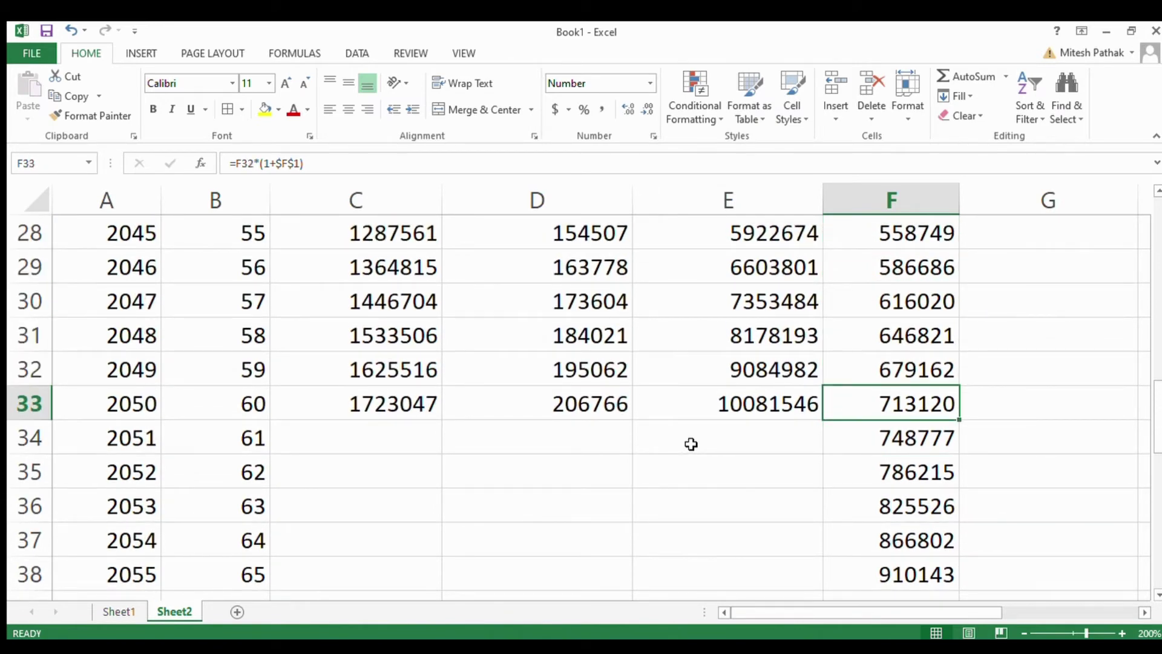
pyautogui.press('Right')
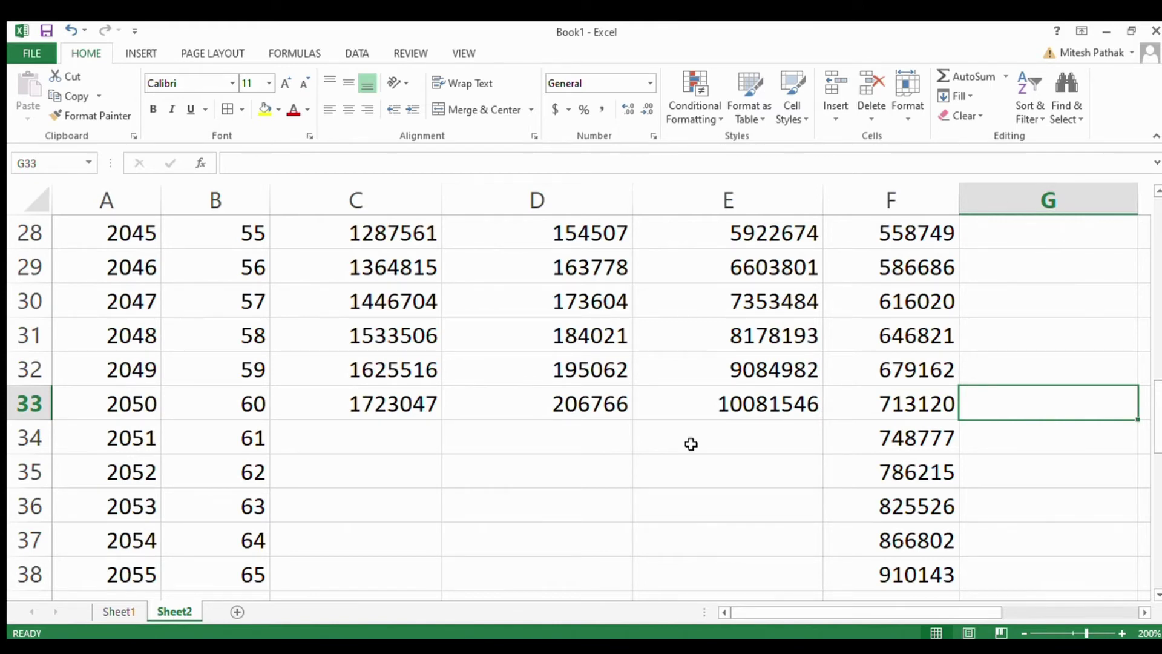
pyautogui.write('1')
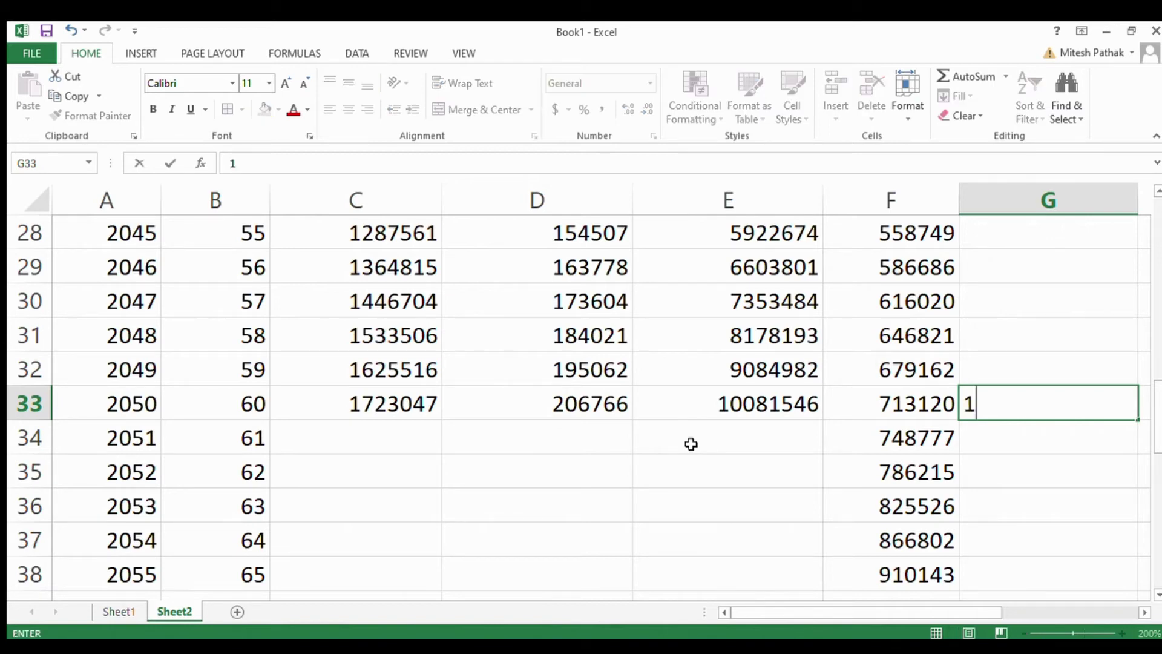
pyautogui.write('000000')
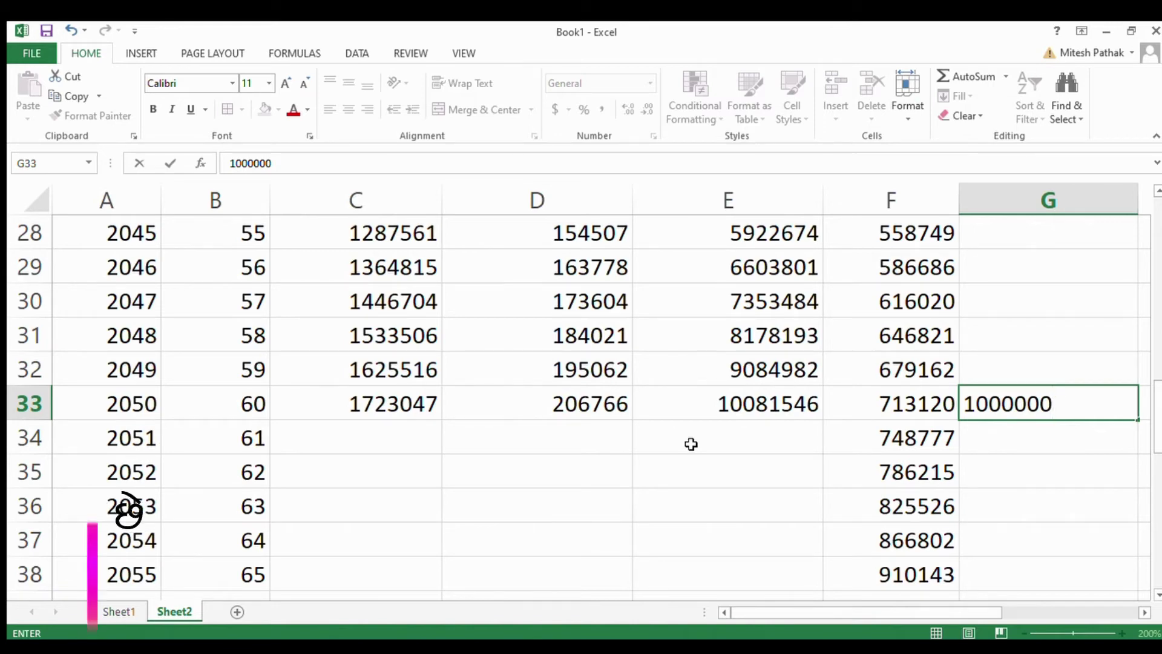
pyautogui.press('BackSpace')
pyautogui.press('BackSpace')
pyautogui.press('BackSpace')
pyautogui.press('BackSpace')
pyautogui.press('BackSpace')
pyautogui.press('BackSpace')
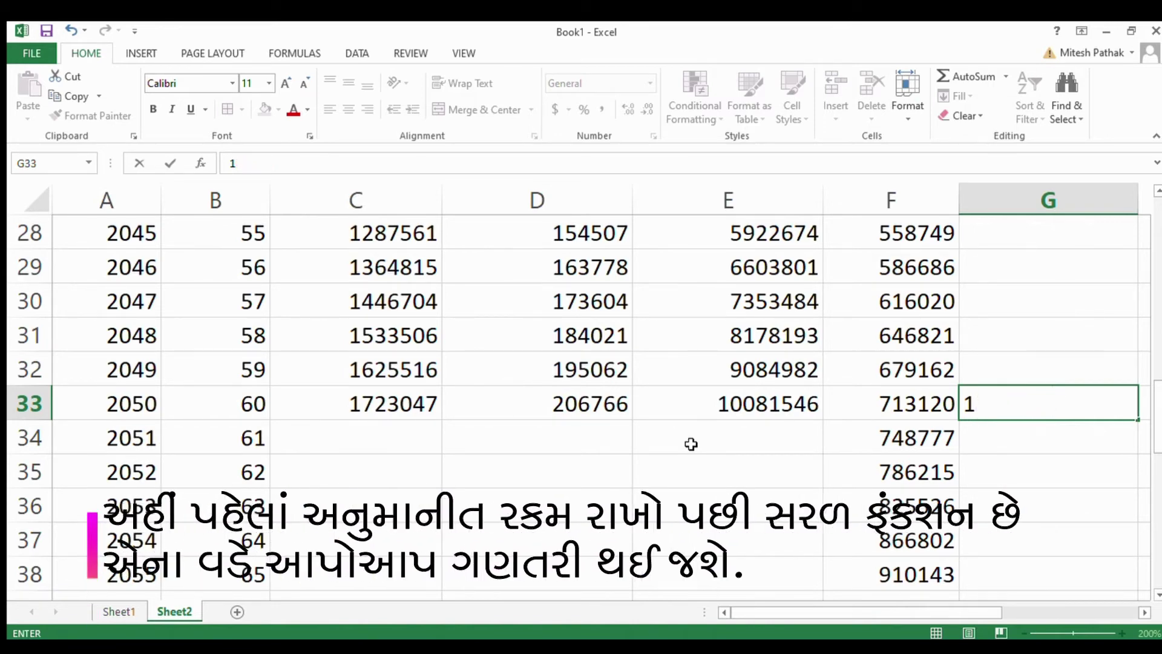
pyautogui.write('000000')
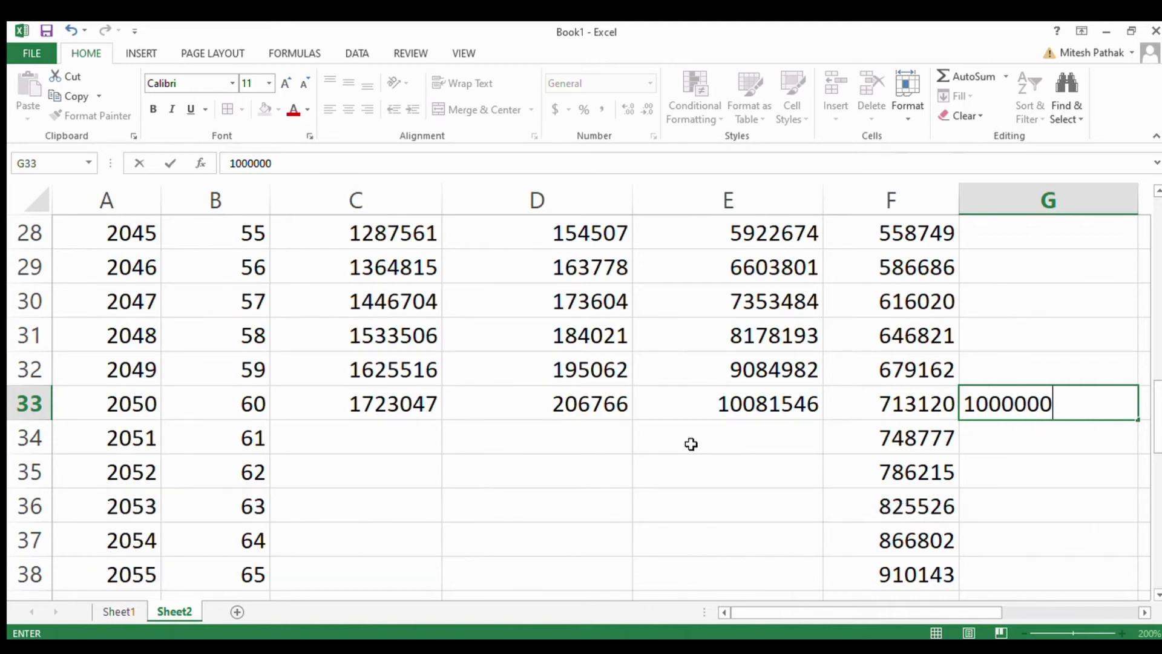
pyautogui.write('0')
pyautogui.press('Return')
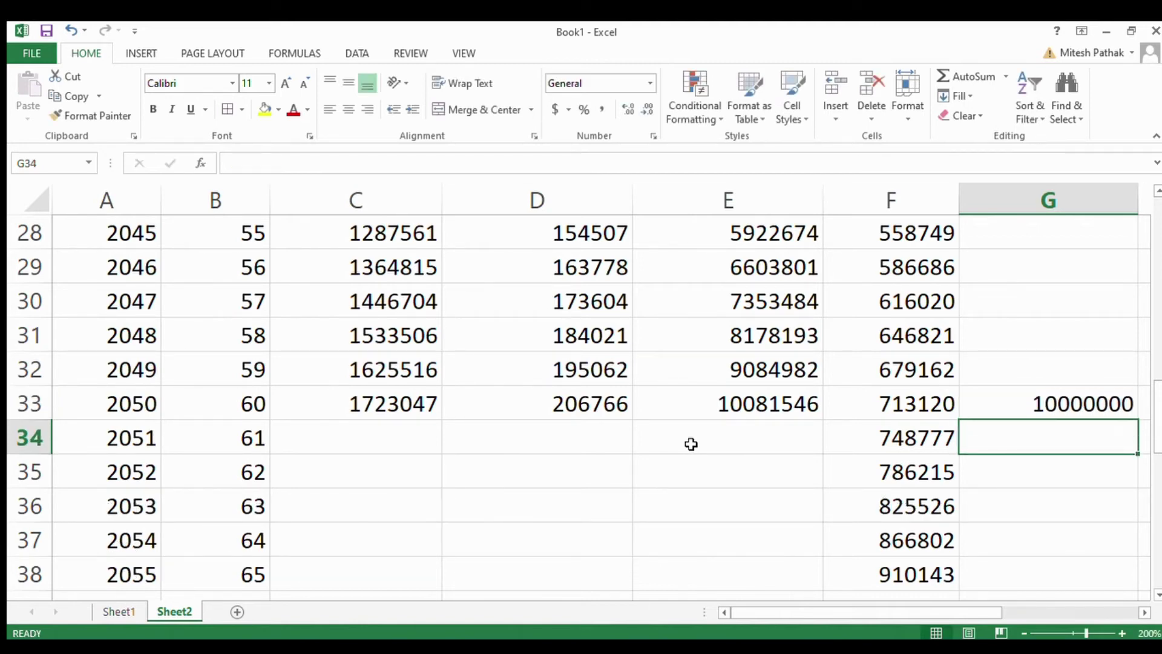
# Step: Enter the formula =(G33-F34)*(1+$G$1) in G34 to deduct the year's expense and grow the balance
pyautogui.write('=')
pyautogui.press('Up')
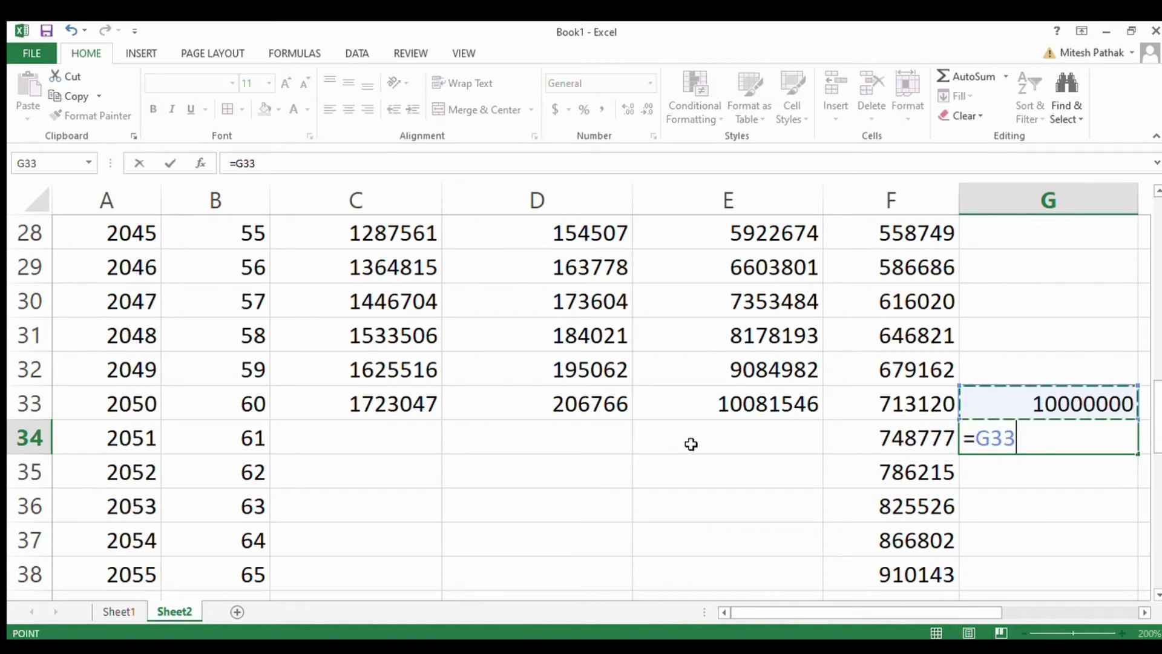
pyautogui.press('BackSpace')
pyautogui.press('BackSpace')
pyautogui.press('BackSpace')
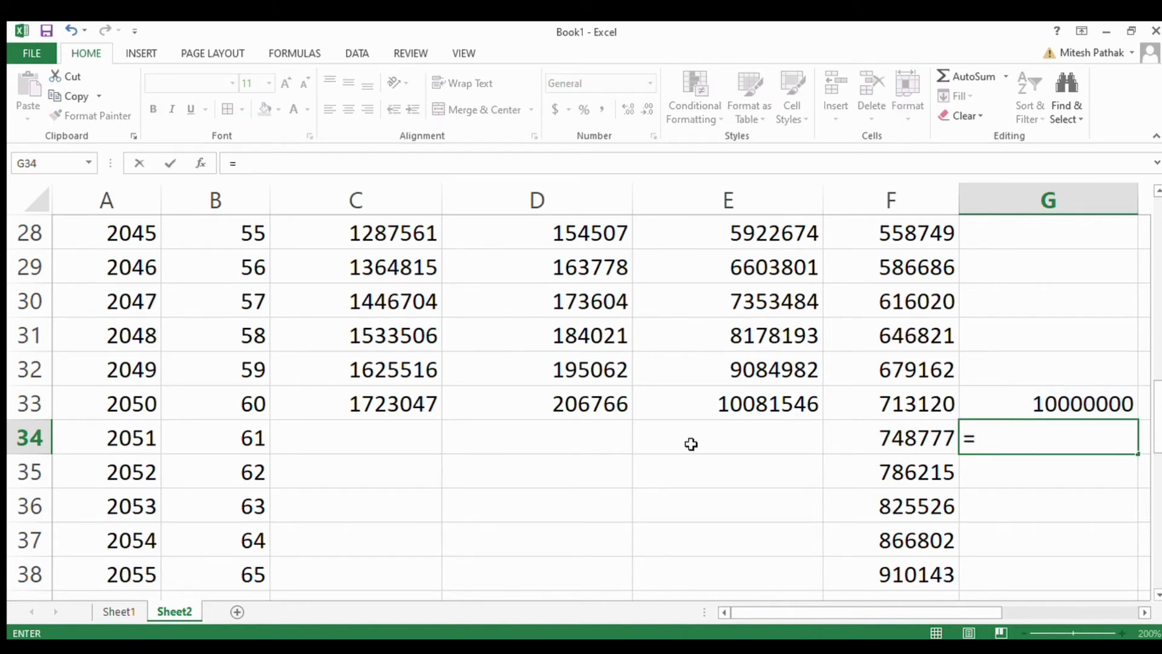
pyautogui.write('(')
pyautogui.press('Up')
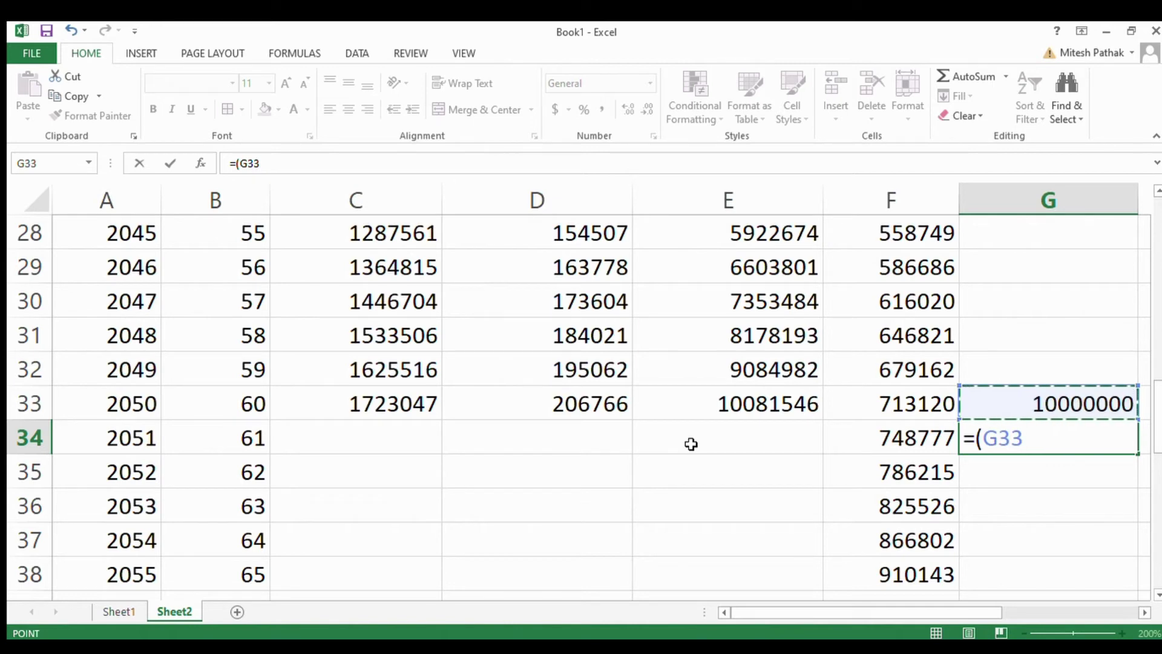
pyautogui.write('-')
pyautogui.press('Left')
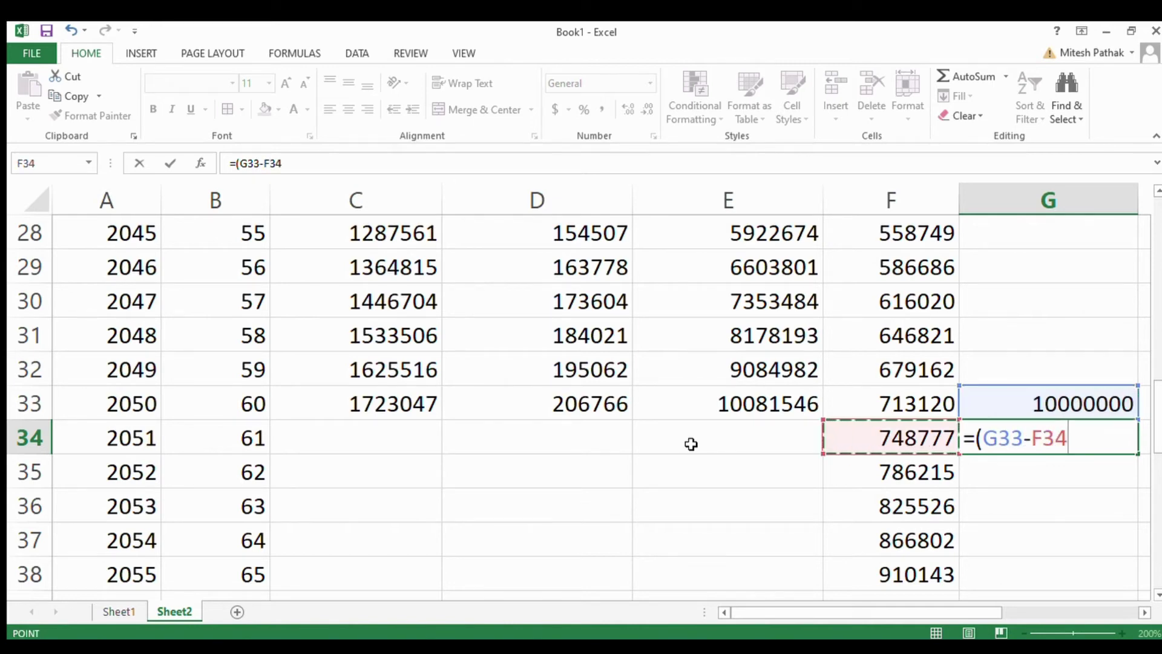
pyautogui.write(')')
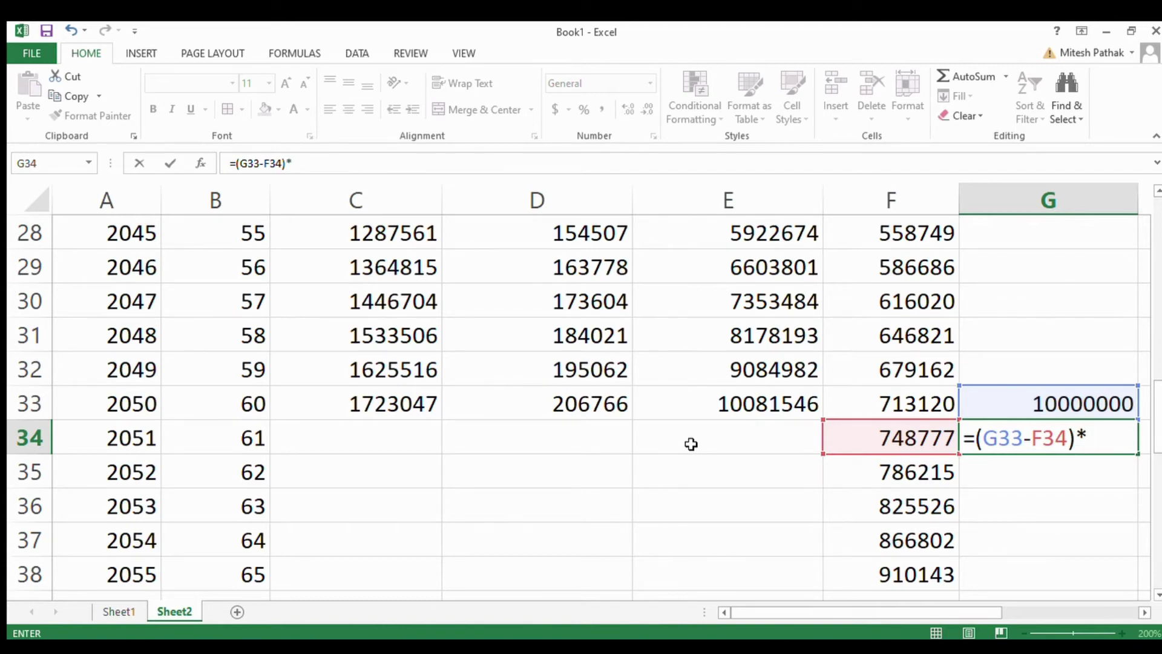
pyautogui.write('*(1+$G')
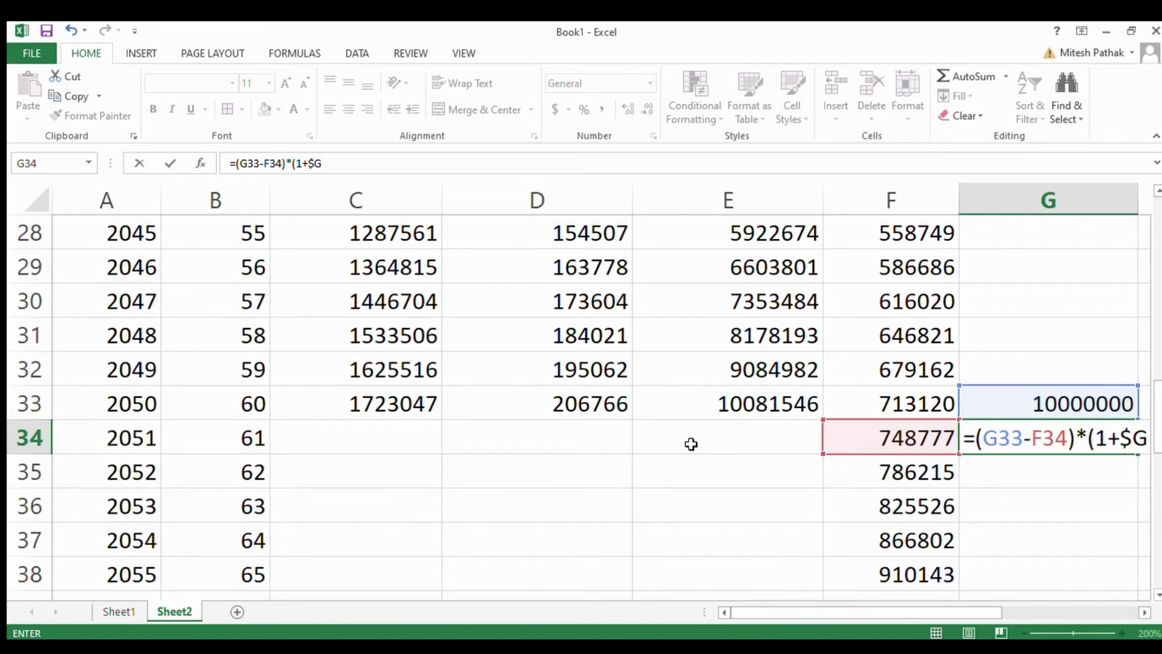
pyautogui.write('$1')
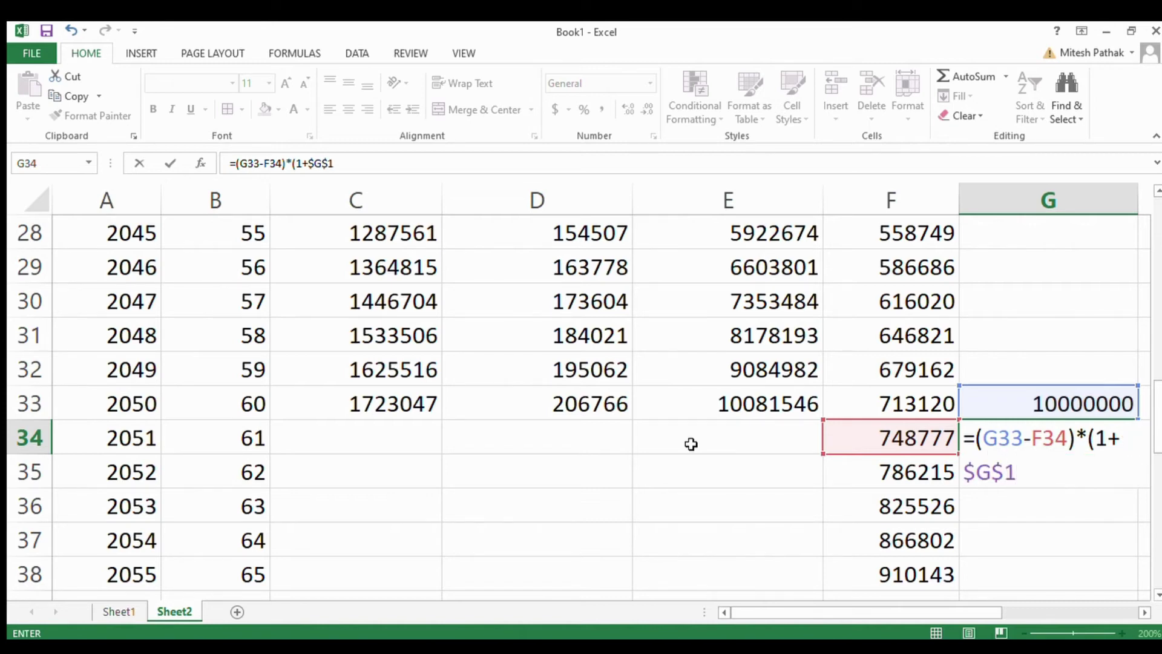
pyautogui.press('Return')
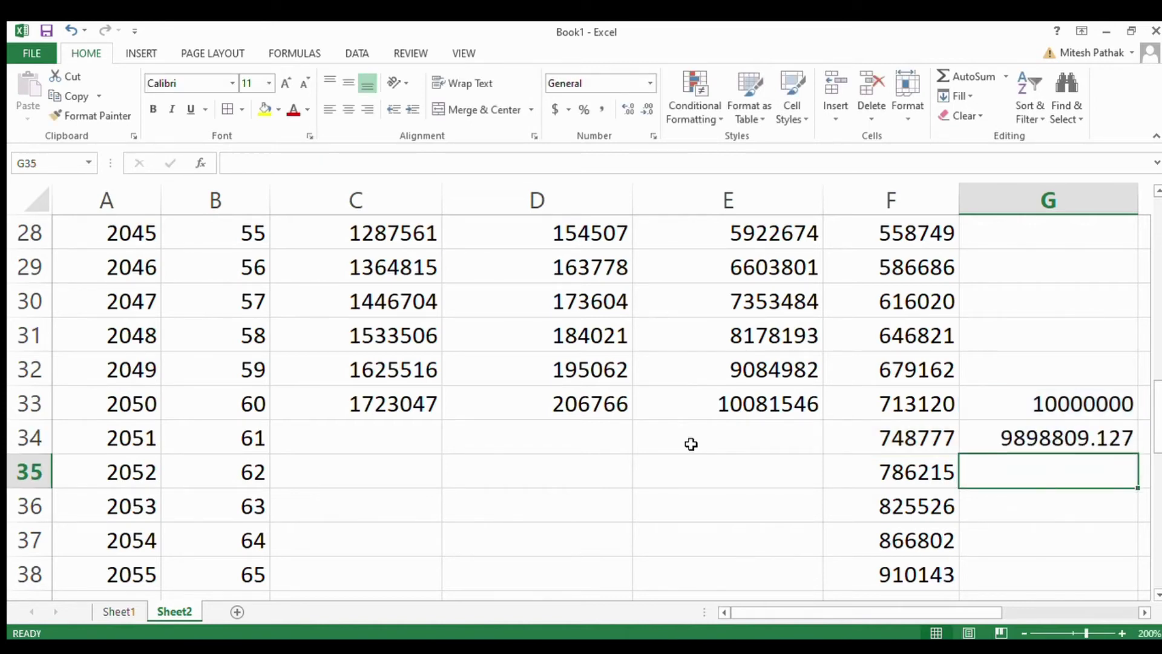
# Step: Copy the balance formula from G34 down through G58 to cover every year up to age 85
pyautogui.press('Up')
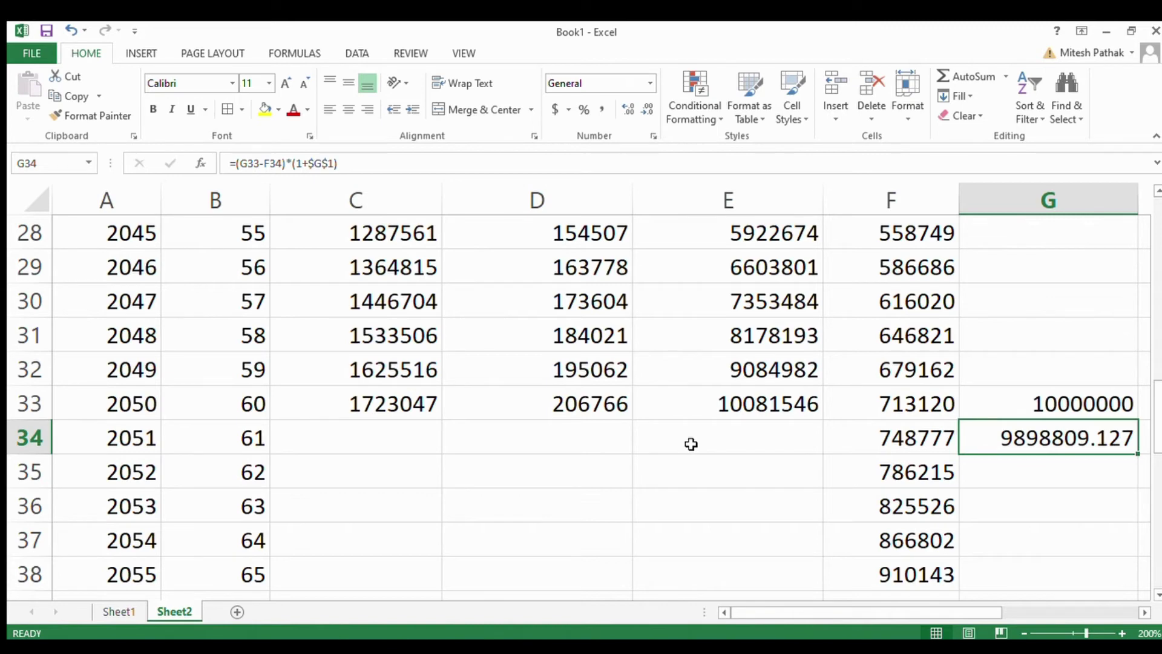
pyautogui.hotkey('ctrl', 'c')
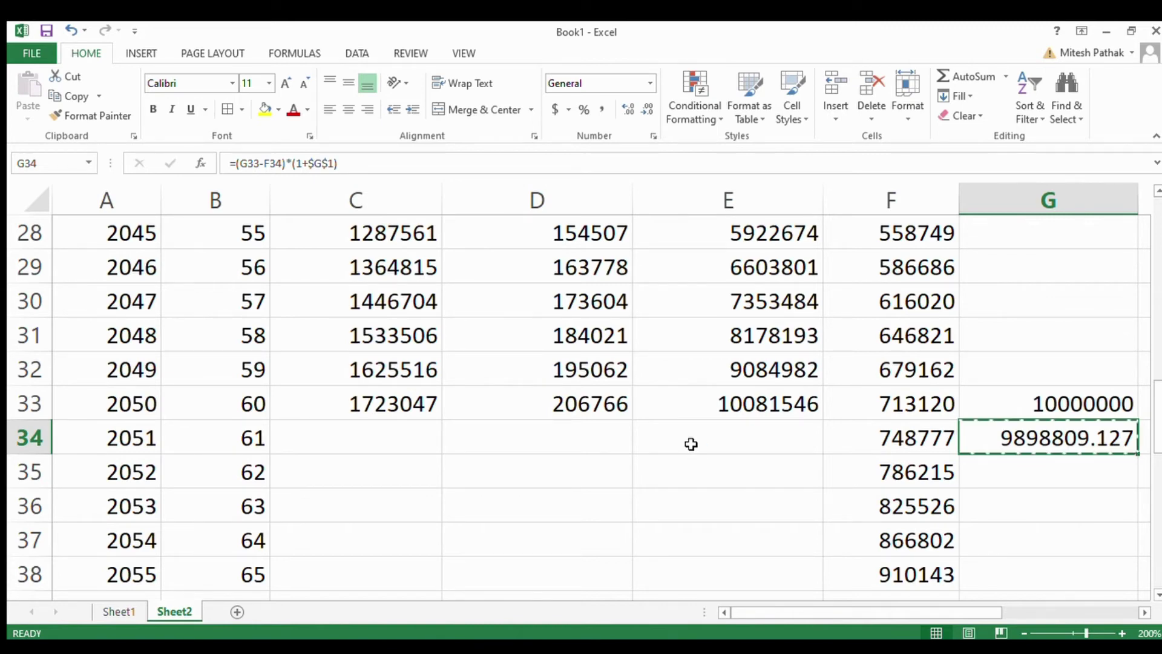
pyautogui.hotkey('shift', 'Down')
pyautogui.hotkey('shift', 'Down')
pyautogui.hotkey('shift', 'Down')
pyautogui.hotkey('shift', 'Down')
pyautogui.hotkey('shift', 'Down')
pyautogui.hotkey('shift', 'Down')
pyautogui.hotkey('shift', 'Down')
pyautogui.hotkey('shift', 'Down')
pyautogui.hotkey('shift', 'Down')
pyautogui.hotkey('shift', 'Down')
pyautogui.hotkey('shift', 'Down')
pyautogui.hotkey('shift', 'Down')
pyautogui.hotkey('shift', 'Down')
pyautogui.hotkey('shift', 'Down')
pyautogui.hotkey('shift', 'Down')
pyautogui.hotkey('shift', 'Down')
pyautogui.hotkey('shift', 'Down')
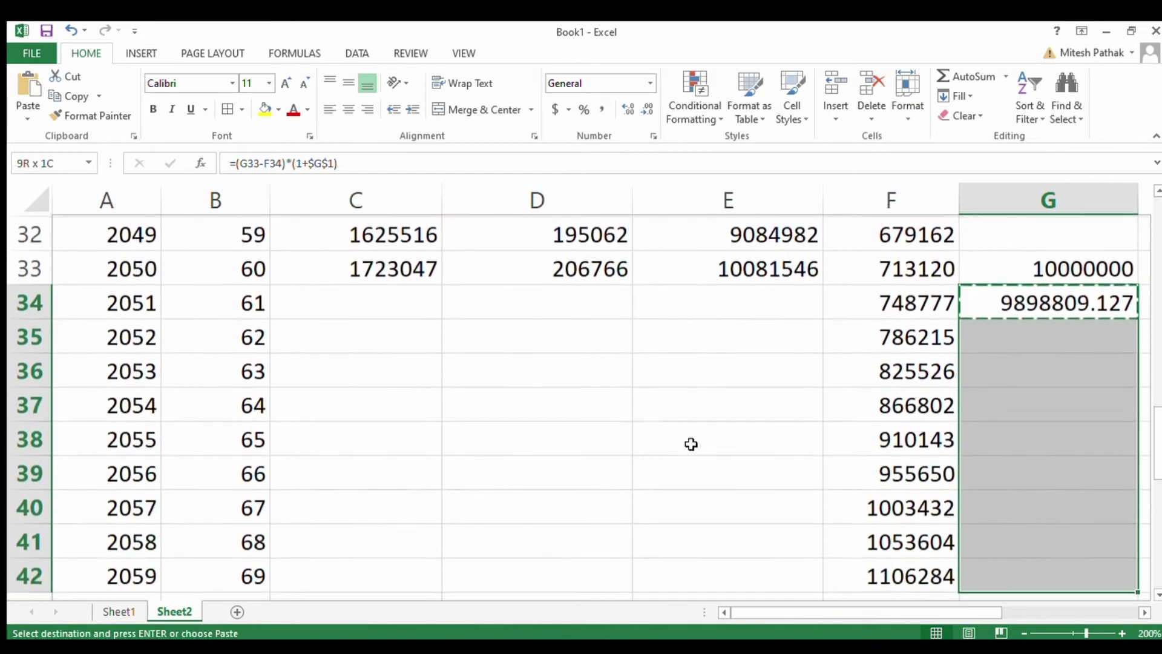
pyautogui.hotkey('shift', 'Down')
pyautogui.hotkey('shift', 'Down')
pyautogui.hotkey('shift', 'Down')
pyautogui.hotkey('shift', 'Down')
pyautogui.hotkey('shift', 'Down')
pyautogui.hotkey('shift', 'Down')
pyautogui.hotkey('shift', 'Down')
pyautogui.hotkey('shift', 'Down')
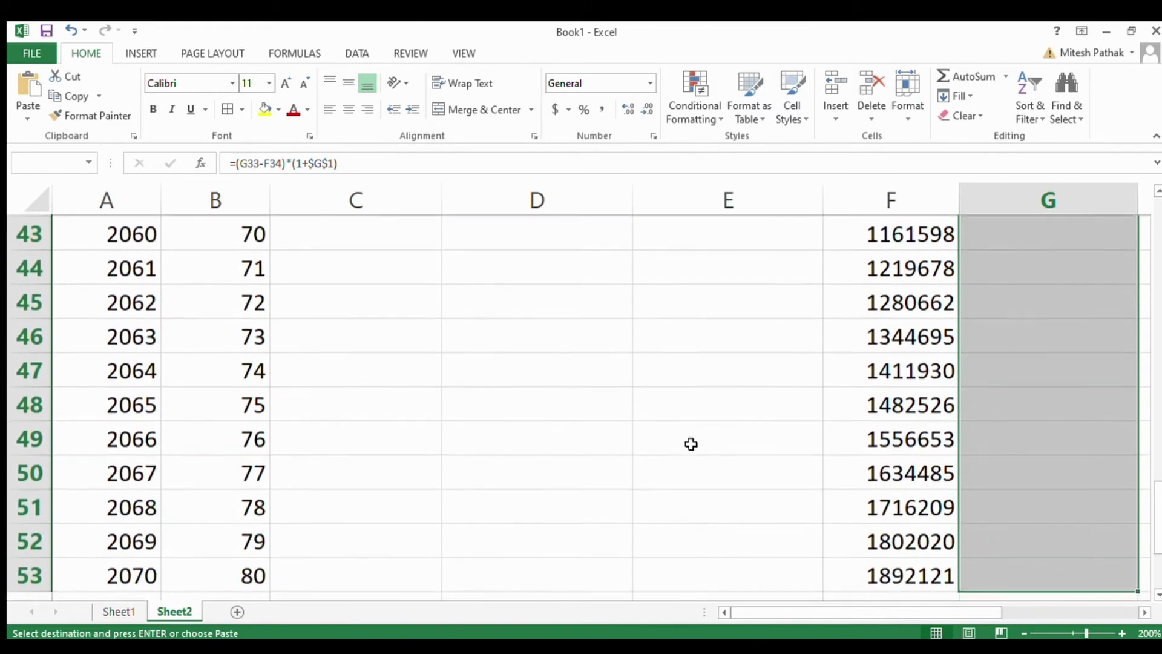
pyautogui.hotkey('shift', 'Up')
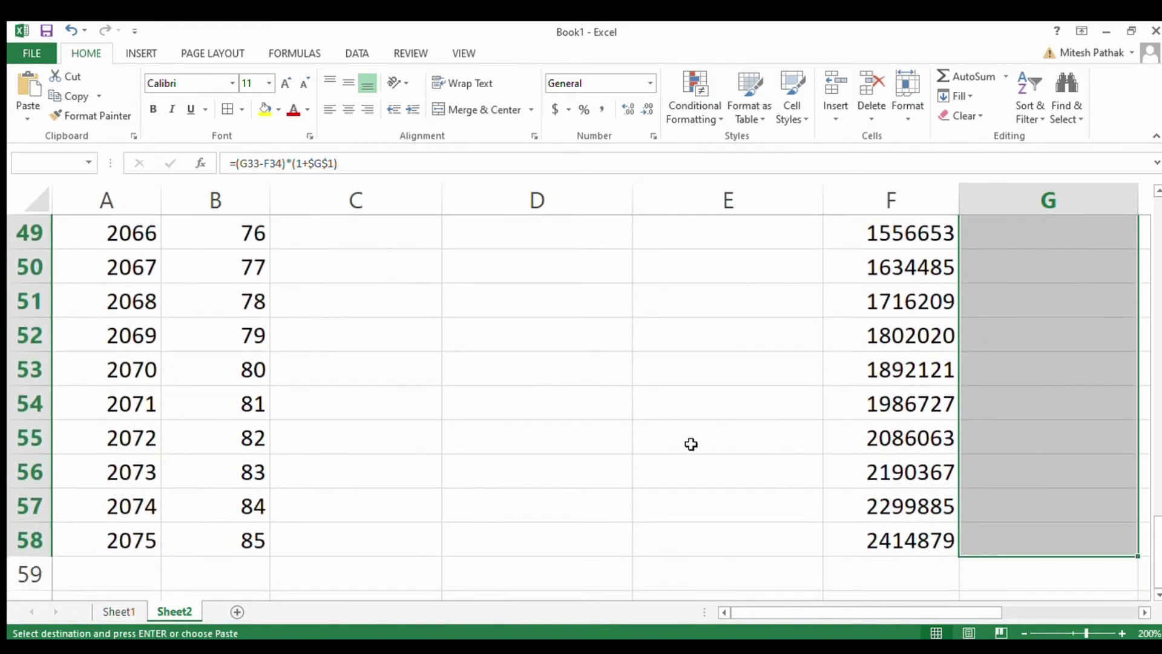
pyautogui.press('Return')
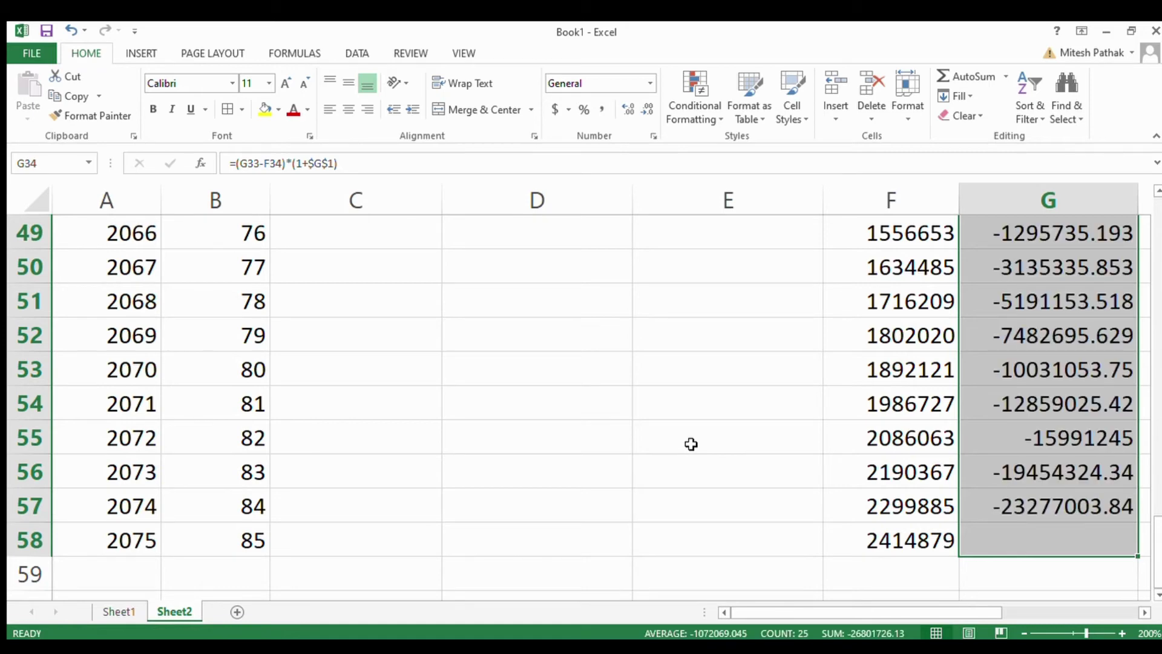
# Step: Examine the remaining balances in column G from age 60 onward to find where the corpus runs out
pyautogui.press('Up')
pyautogui.press('Up')
pyautogui.press('Down')
pyautogui.press('Down')
pyautogui.press('Down')
pyautogui.press('Down')
pyautogui.press('Down')
pyautogui.press('Down')
pyautogui.press('Down')
pyautogui.press('Down')
pyautogui.press('Down')
pyautogui.press('Down')
pyautogui.press('Down')
pyautogui.press('Down')
pyautogui.press('Down')
pyautogui.press('Down')
pyautogui.press('Down')
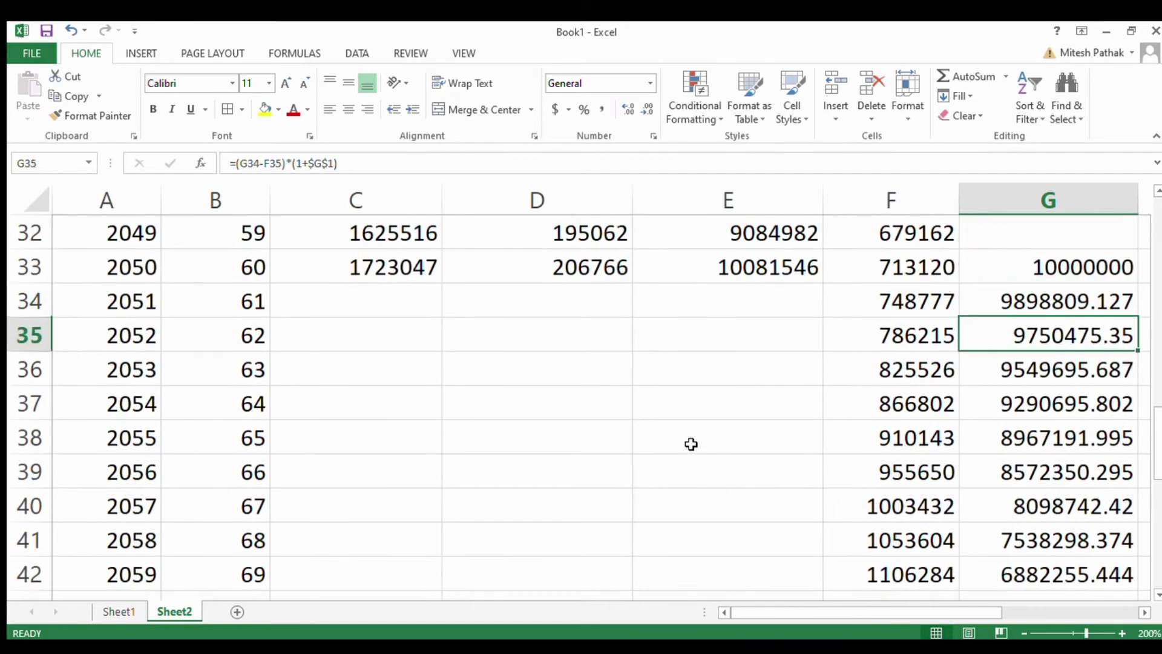
pyautogui.press('Down')
pyautogui.press('Down')
pyautogui.press('Down')
pyautogui.press('Down')
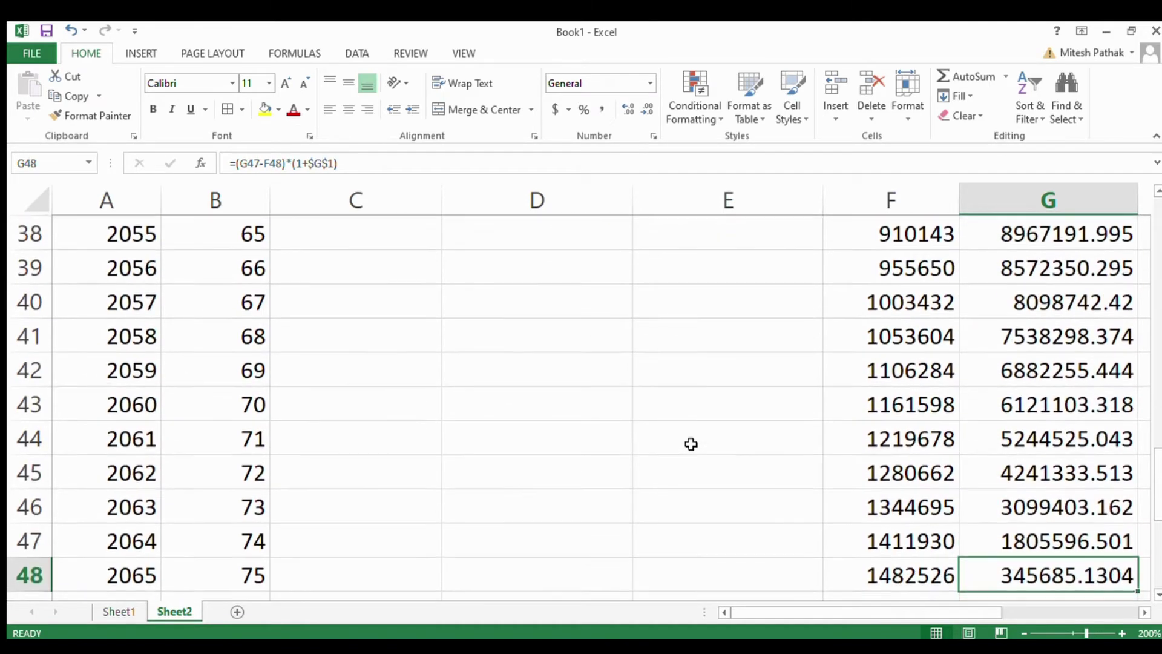
pyautogui.press('Up')
pyautogui.press('Up')
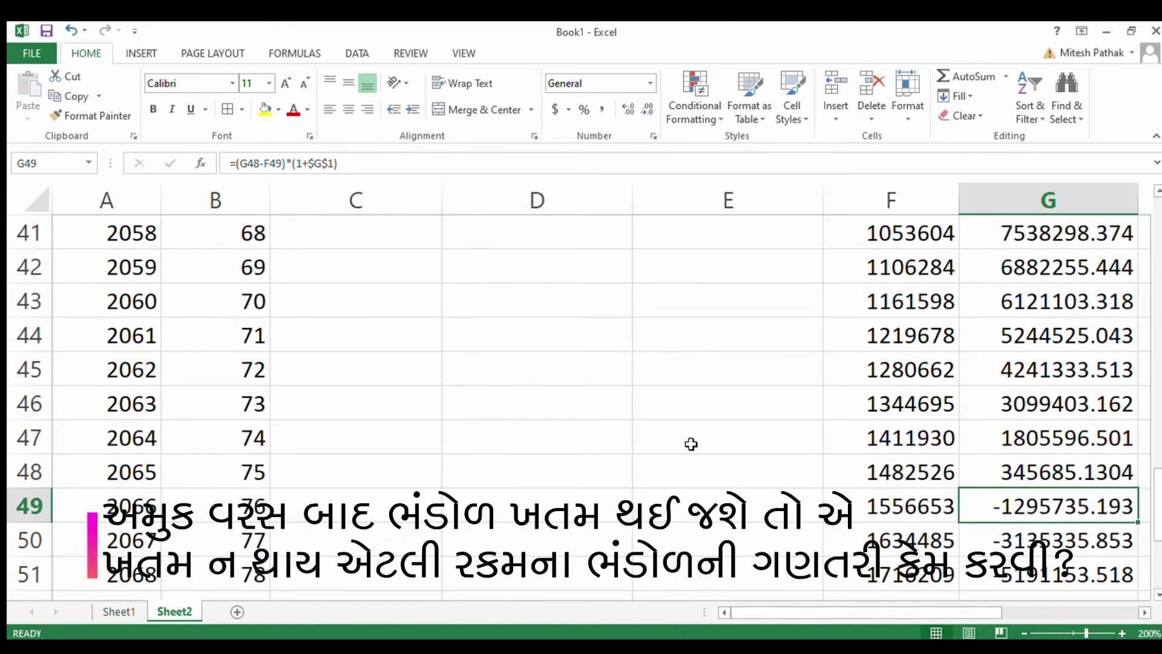
# Step: Format the balances in G33:G58 as whole numbers without decimal places
pyautogui.press('Up')
pyautogui.press('Up')
pyautogui.press('Up')
pyautogui.press('Up')
pyautogui.press('Up')
pyautogui.press('Up')
pyautogui.press('Up')
pyautogui.press('Up')
pyautogui.press('Up')
pyautogui.press('Up')
pyautogui.press('Up')
pyautogui.press('Up')
pyautogui.press('Up')
pyautogui.press('Up')
pyautogui.press('Up')
pyautogui.press('Up')
pyautogui.press('Up')
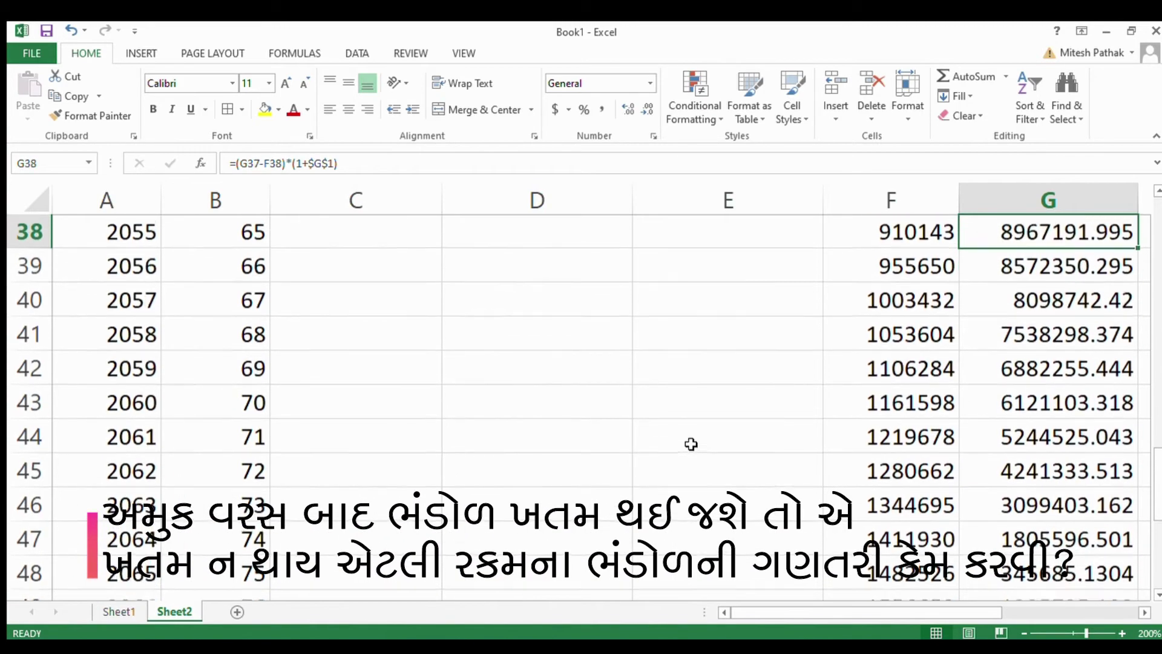
pyautogui.press('Down')
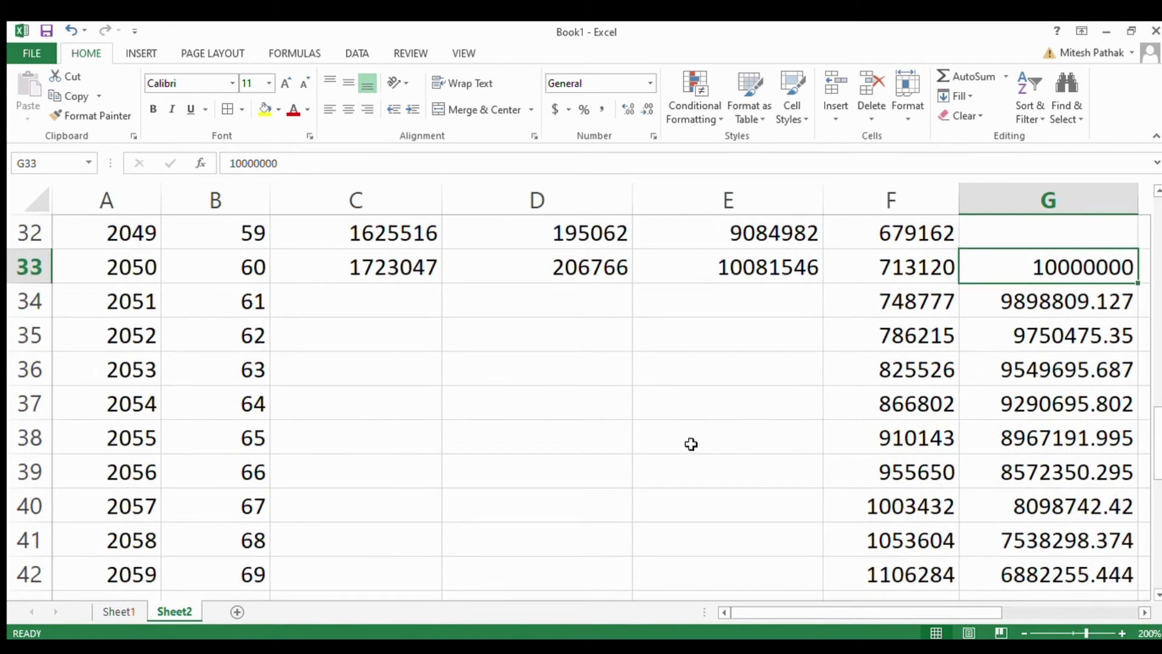
pyautogui.hotkey('shift', 'Down')
pyautogui.hotkey('shift', 'Down')
pyautogui.hotkey('shift', 'Down')
pyautogui.hotkey('shift', 'Down')
pyautogui.hotkey('shift', 'Down')
pyautogui.hotkey('shift', 'Down')
pyautogui.hotkey('shift', 'Down')
pyautogui.hotkey('shift', 'Down')
pyautogui.hotkey('shift', 'Down')
pyautogui.hotkey('shift', 'Down')
pyautogui.hotkey('shift', 'Down')
pyautogui.hotkey('shift', 'Down')
pyautogui.hotkey('shift', 'Down')
pyautogui.hotkey('shift', 'Down')
pyautogui.hotkey('shift', 'Down')
pyautogui.hotkey('shift', 'Down')
pyautogui.hotkey('shift', 'Down')
pyautogui.hotkey('shift', 'Down')
pyautogui.hotkey('shift', 'Down')
pyautogui.hotkey('shift', 'Down')
pyautogui.hotkey('shift', 'Down')
pyautogui.hotkey('shift', 'Down')
pyautogui.hotkey('shift', 'Down')
pyautogui.hotkey('shift', 'Down')
pyautogui.hotkey('shift', 'Down')
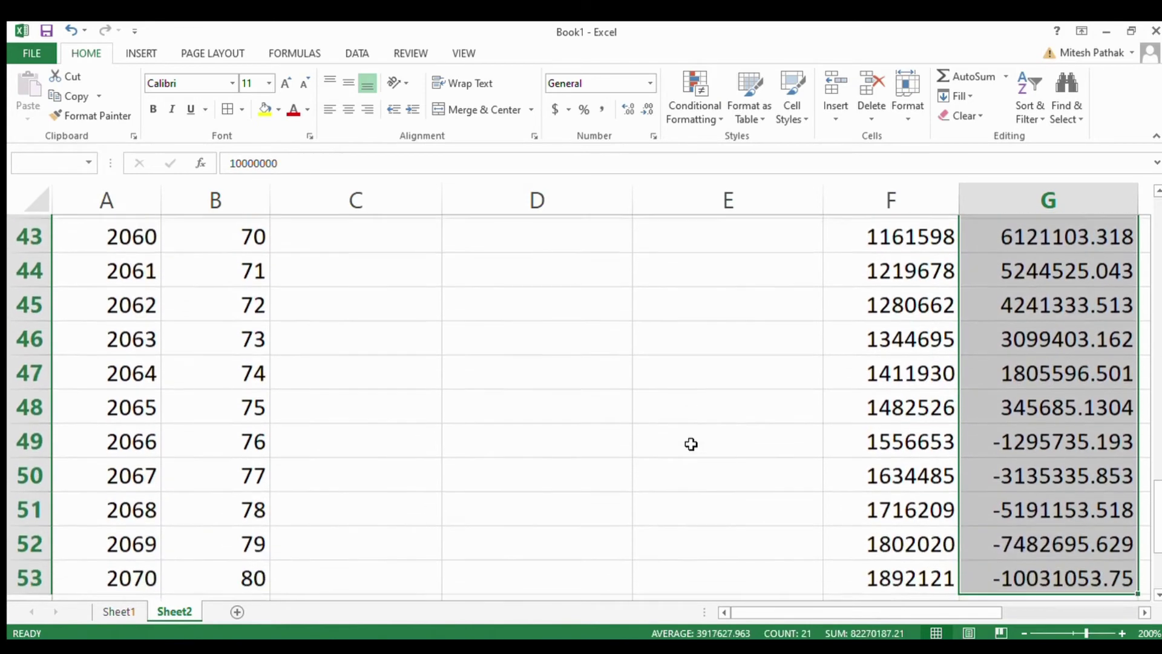
pyautogui.scroll(-1, 691, 444)
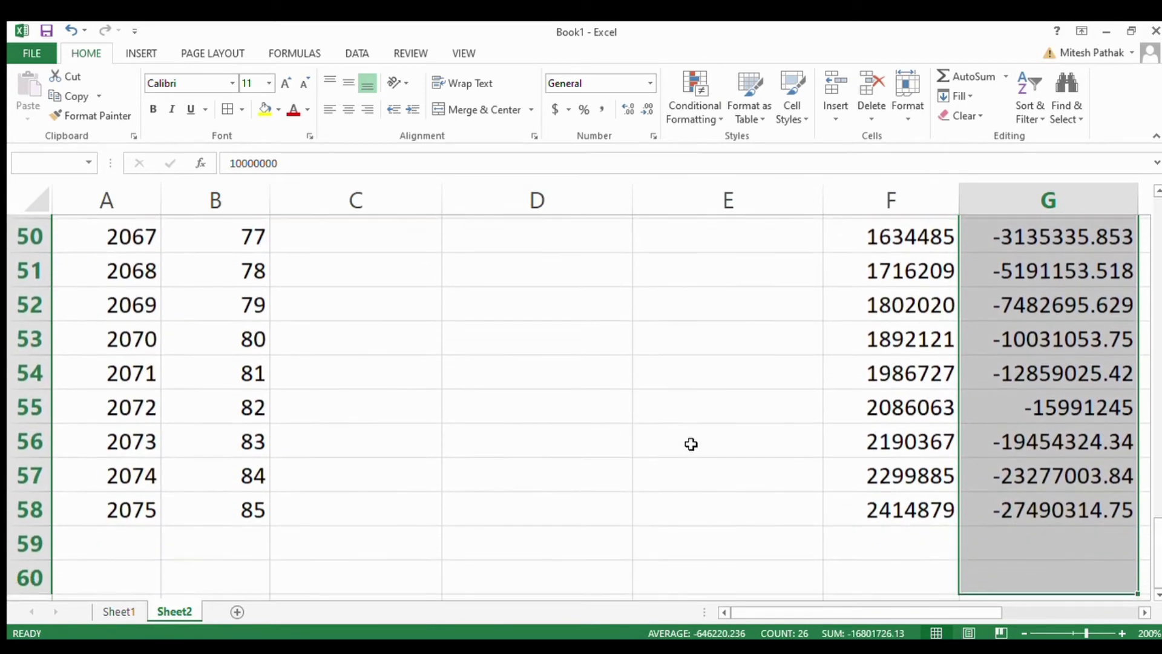
pyautogui.hotkey('shift', 'Up')
pyautogui.hotkey('shift', 'Down')
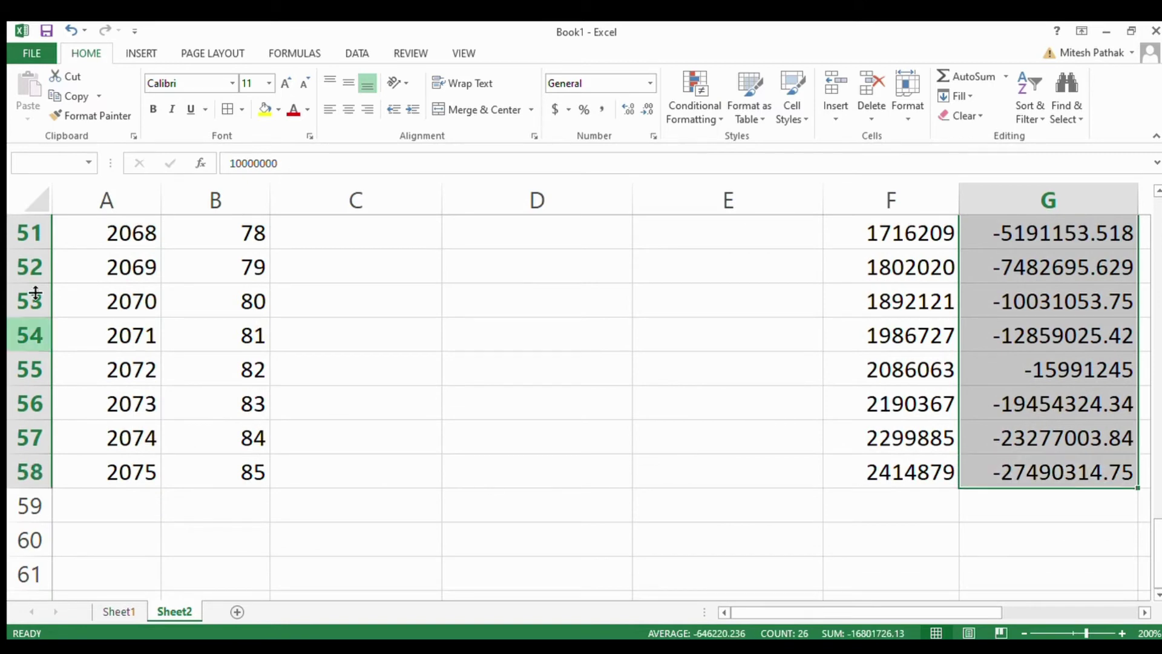
pyautogui.click(647, 108)
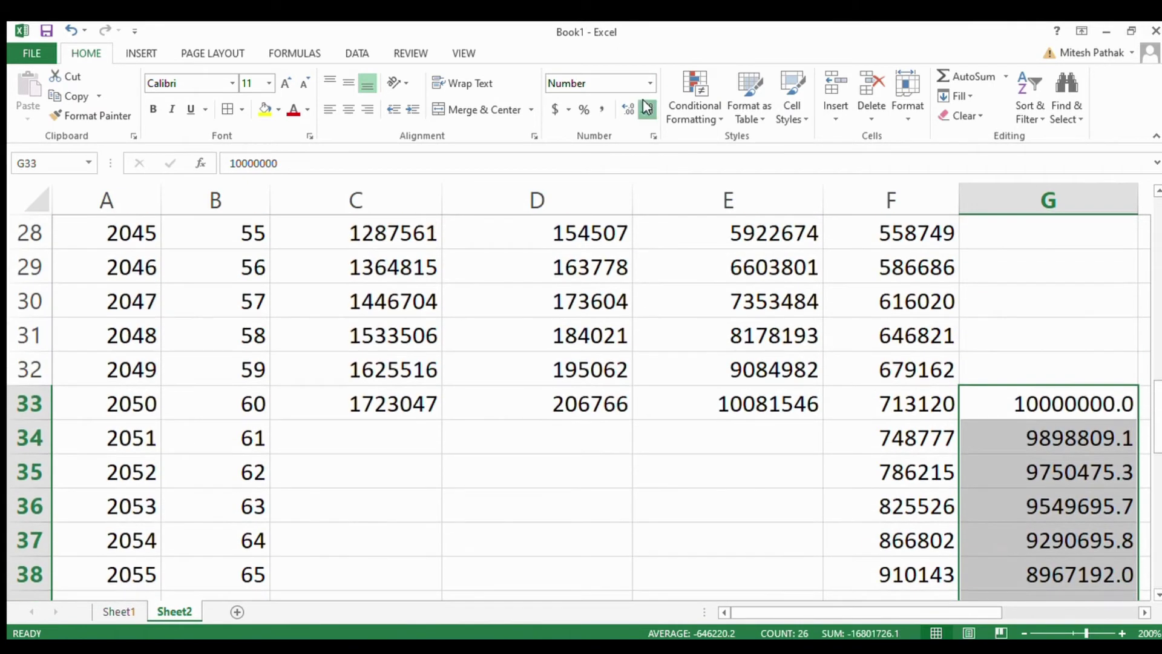
pyautogui.click(646, 109)
# Step: Run Goal Seek to bring the age 85 balance in G58 to 0 by changing the assumed corpus in G33
pyautogui.click(1062, 405)
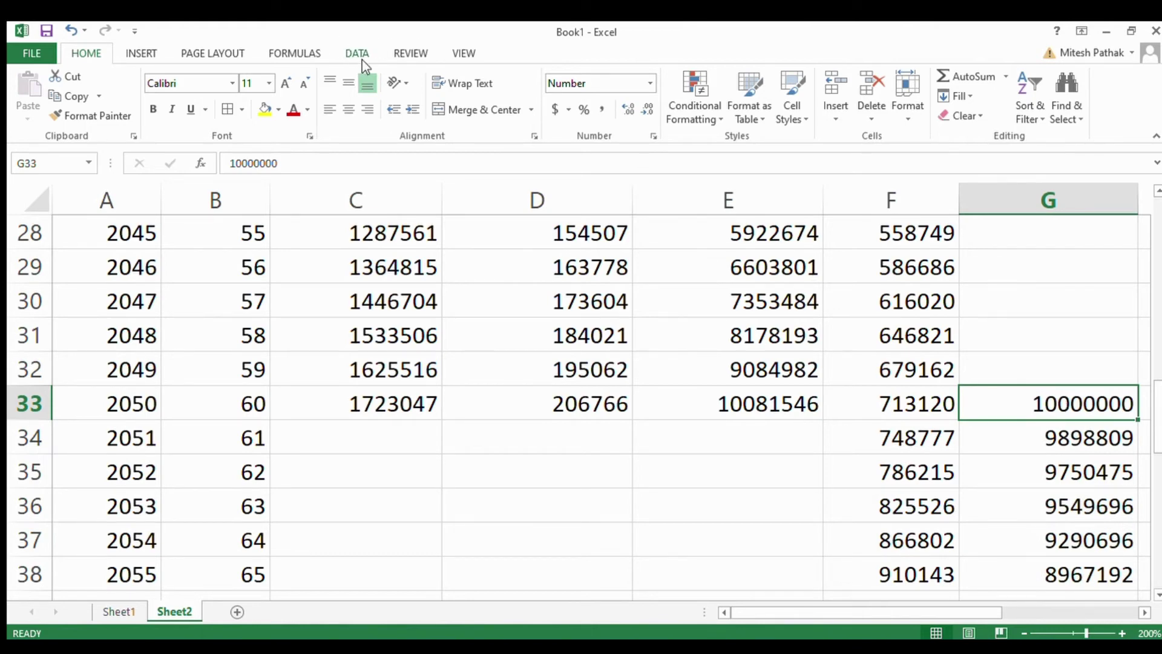
pyautogui.click(355, 54)
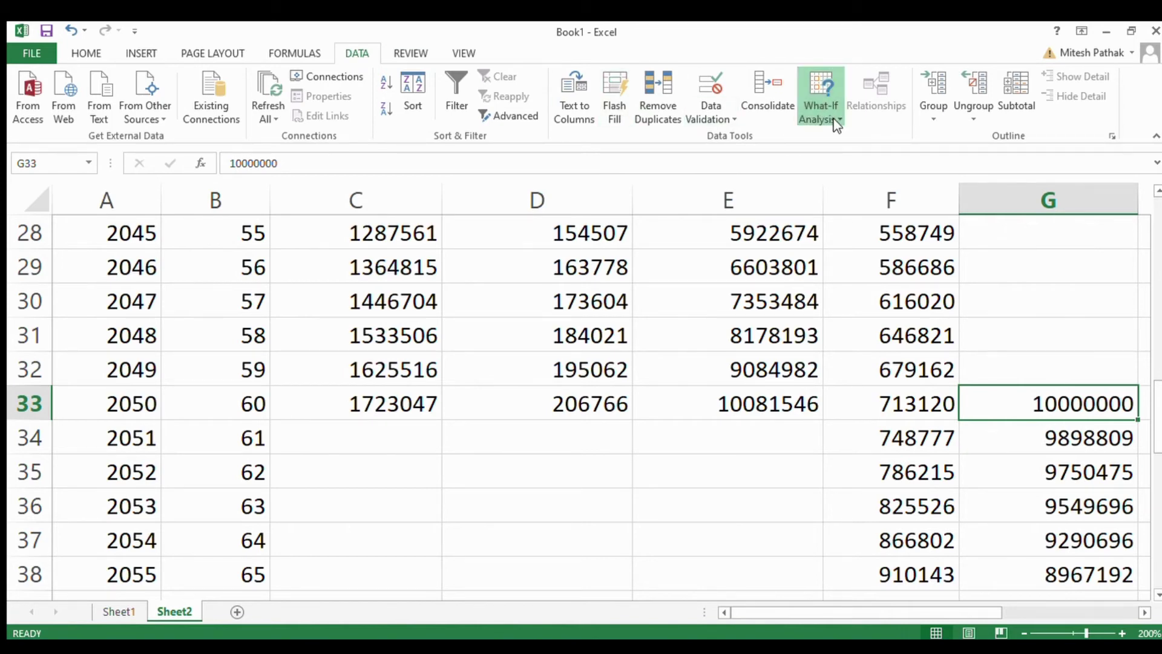
pyautogui.hotkey('alt', 'a')
pyautogui.press('w')
pyautogui.press('g')
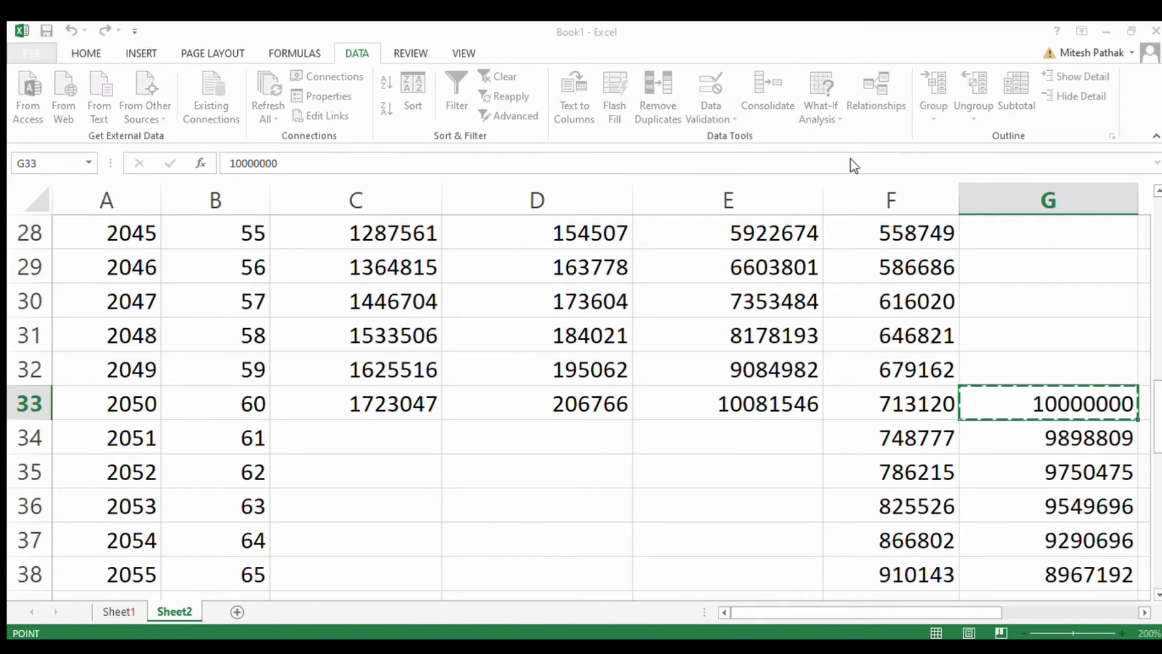
pyautogui.moveTo(1159, 404); pyautogui.dragTo(1159, 546)
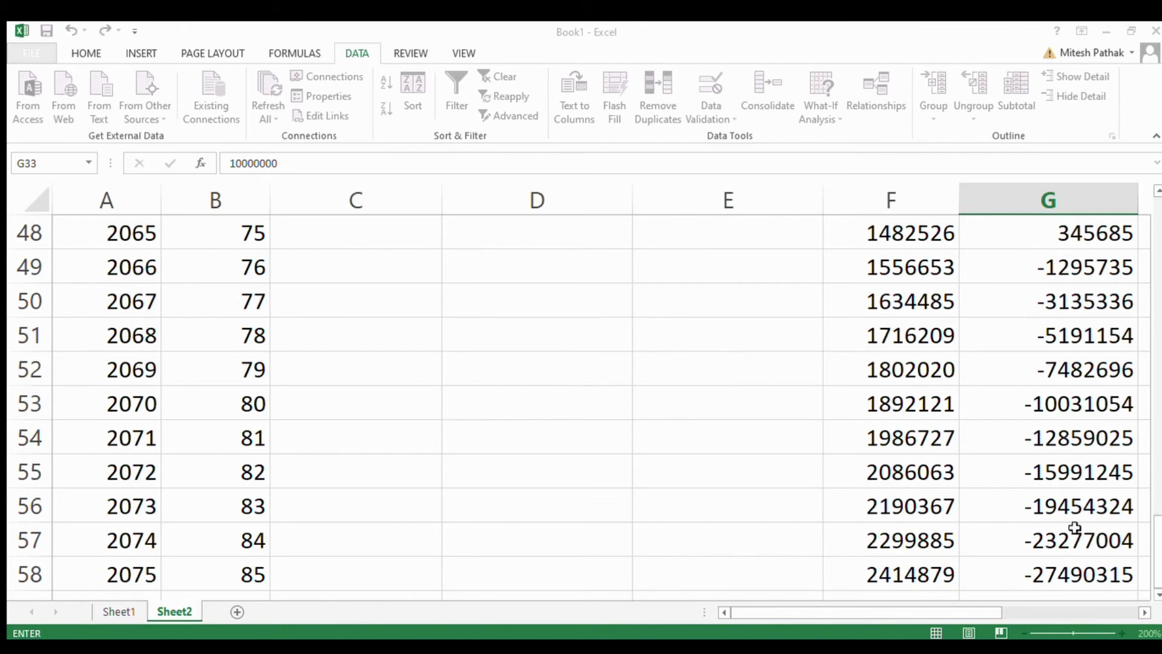
pyautogui.moveTo(1160, 542); pyautogui.dragTo(1159, 400)
pyautogui.click(1072, 467)
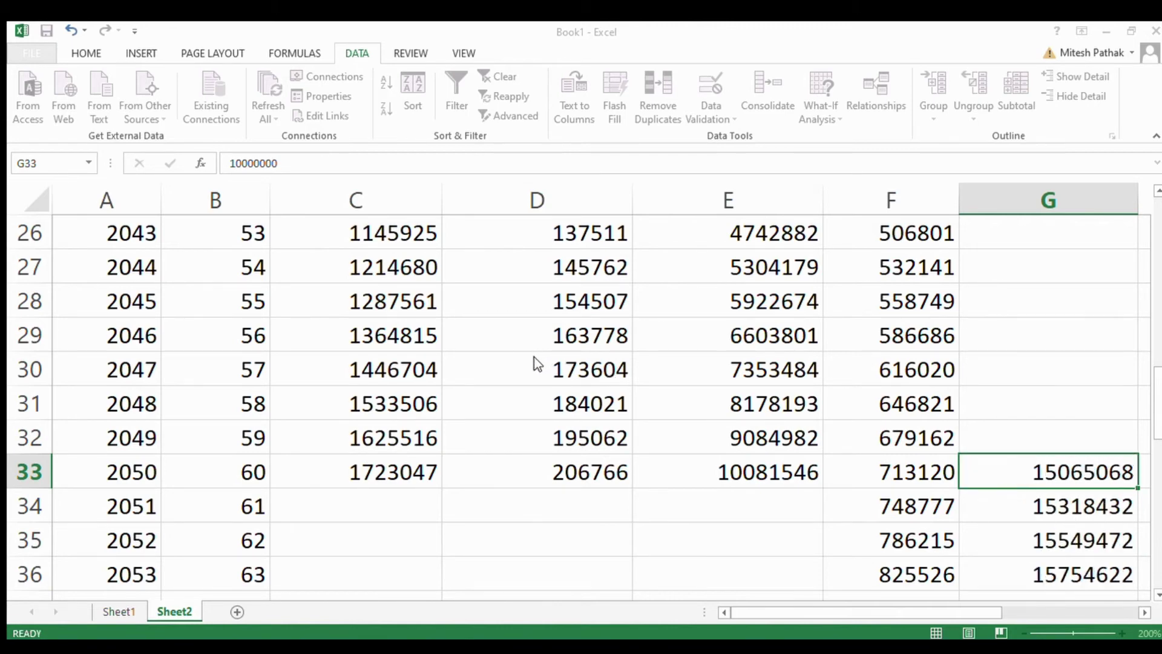
pyautogui.press('Return')
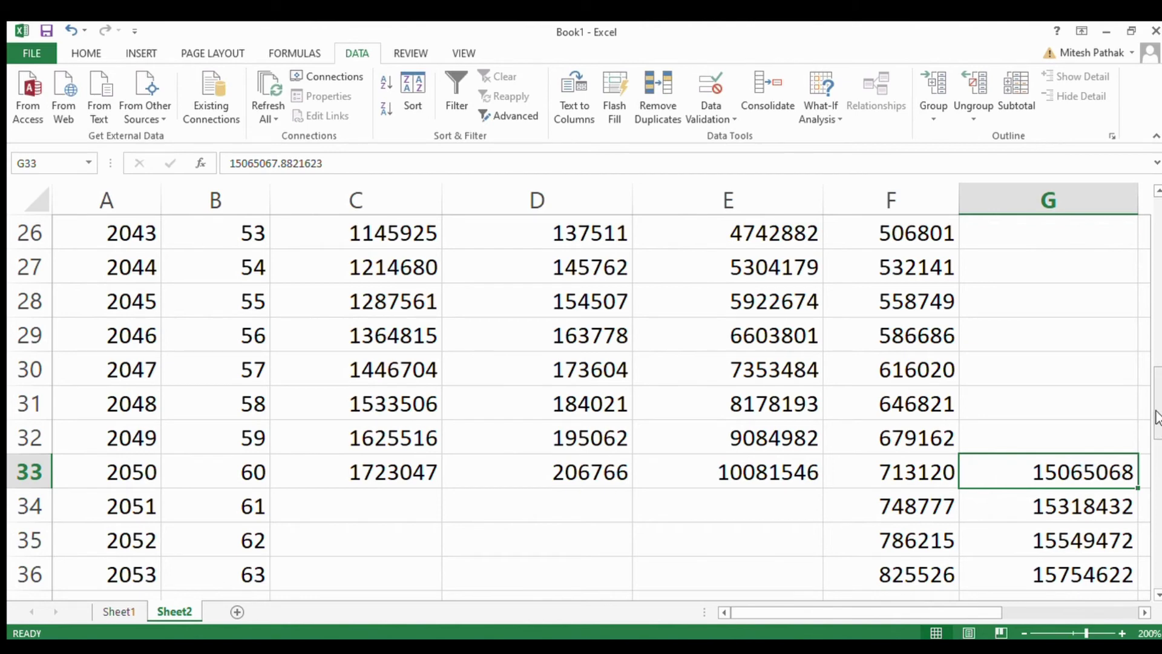
# Step: Review the recalculated balances in column G from age 60 in row 33 down to age 85 in row 58
pyautogui.scroll(-1, 1156, 416)
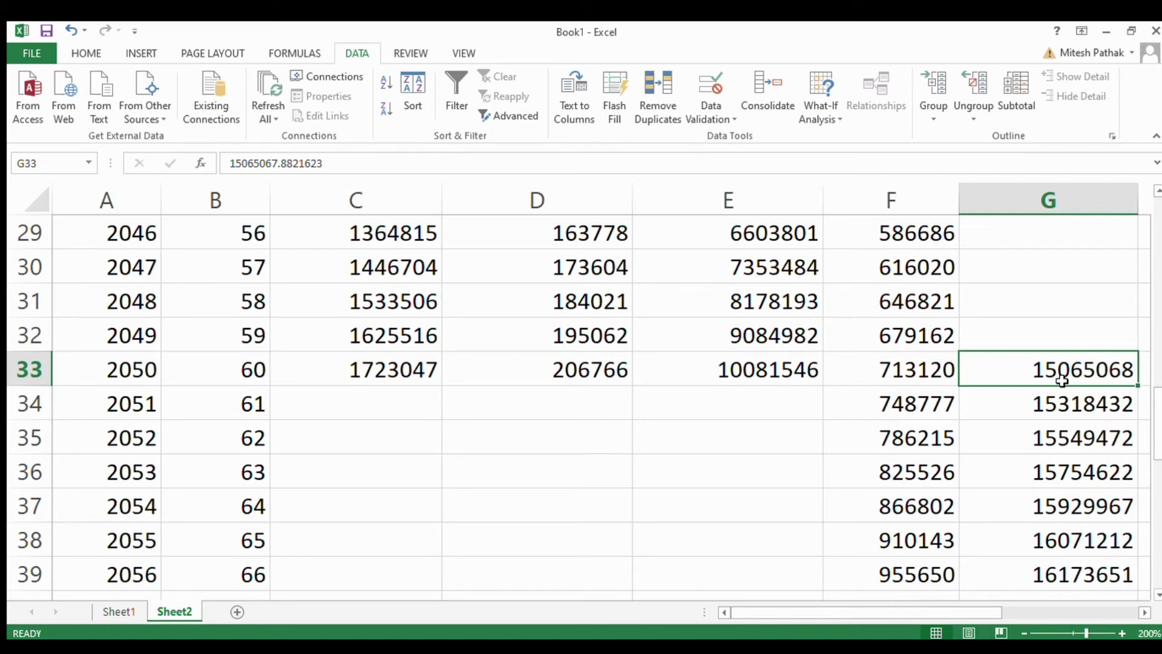
pyautogui.press('Down')
pyautogui.press('Down')
pyautogui.press('Down')
pyautogui.press('Down')
pyautogui.press('Down')
pyautogui.press('Down')
pyautogui.press('Down')
pyautogui.press('Down')
pyautogui.press('Down')
pyautogui.press('Down')
pyautogui.press('Down')
pyautogui.press('Down')
pyautogui.press('Down')
pyautogui.press('Down')
pyautogui.press('Down')
pyautogui.press('Down')
pyautogui.press('Down')
pyautogui.press('Down')
pyautogui.press('Down')
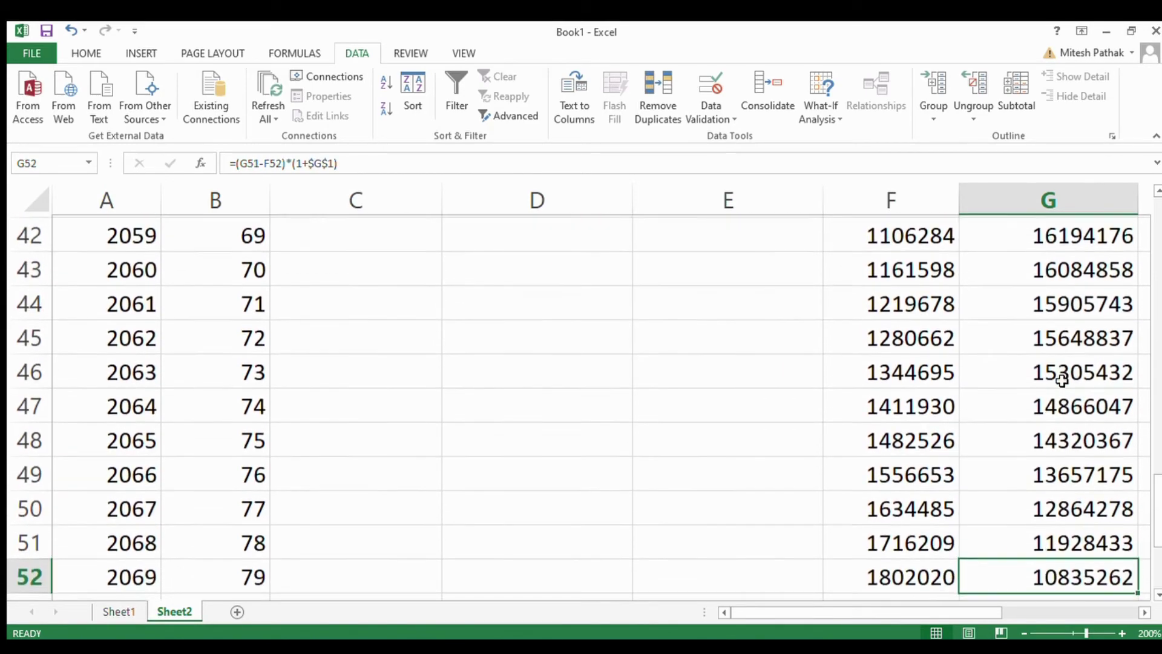
pyautogui.press('Down')
pyautogui.press('Down')
pyautogui.press('Down')
pyautogui.press('Down')
pyautogui.press('Down')
pyautogui.press('Down')
pyautogui.press('Down')
pyautogui.press('Down')
pyautogui.press('Down')
pyautogui.press('Up')
pyautogui.press('Up')
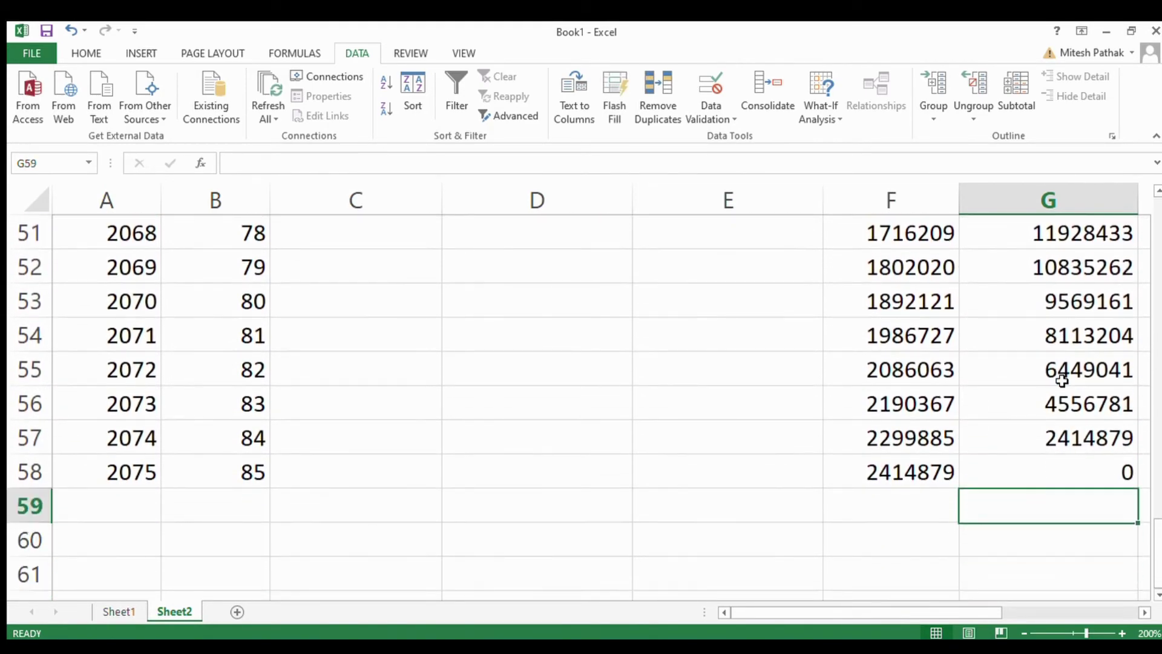
pyautogui.press('Up')
pyautogui.press('Up')
pyautogui.press('Down')
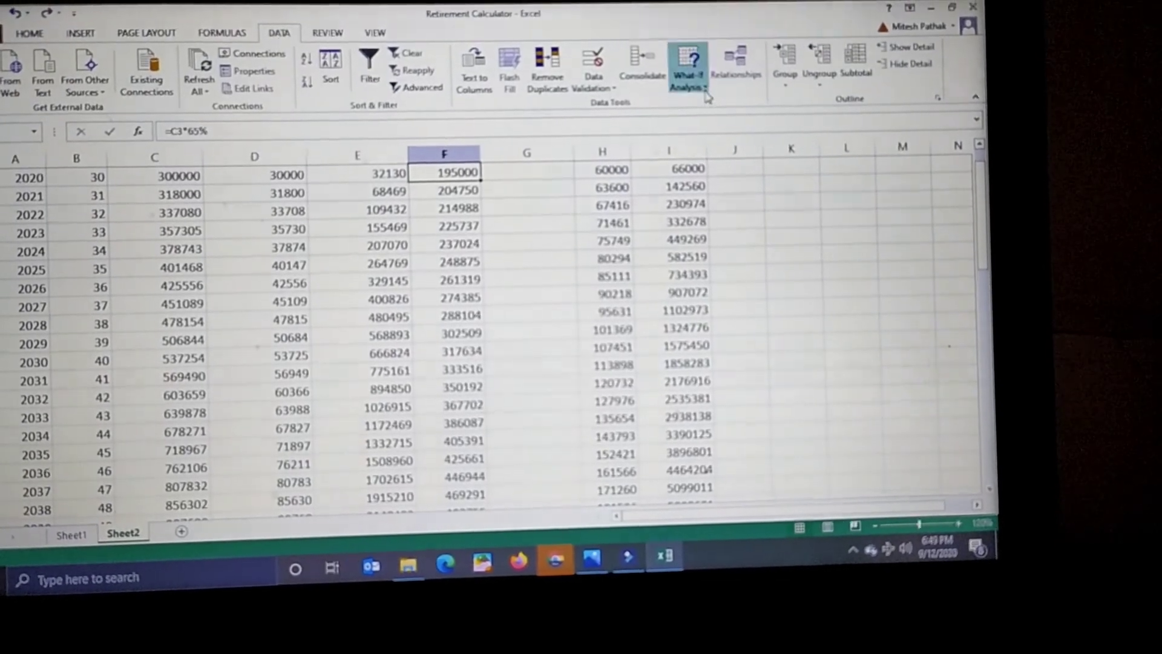
# Step: In the Retirement Calculator workbook, run Goal Seek with set cell G58, to value 0 and changing cell G33
pyautogui.click(689, 73)
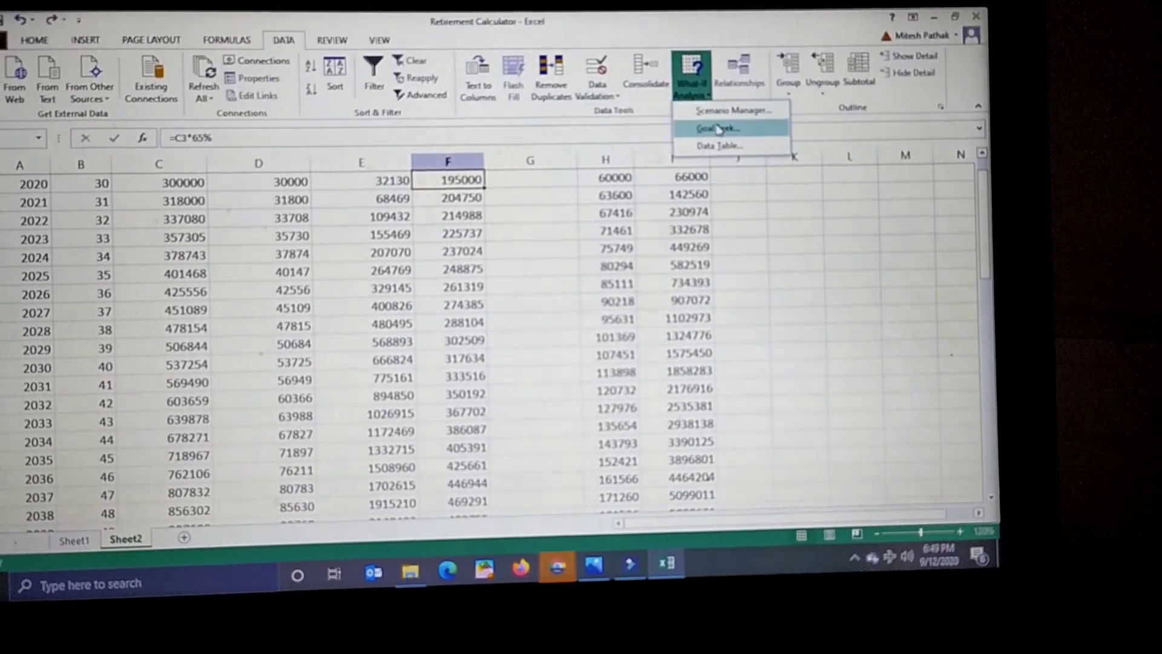
pyautogui.click(715, 130)
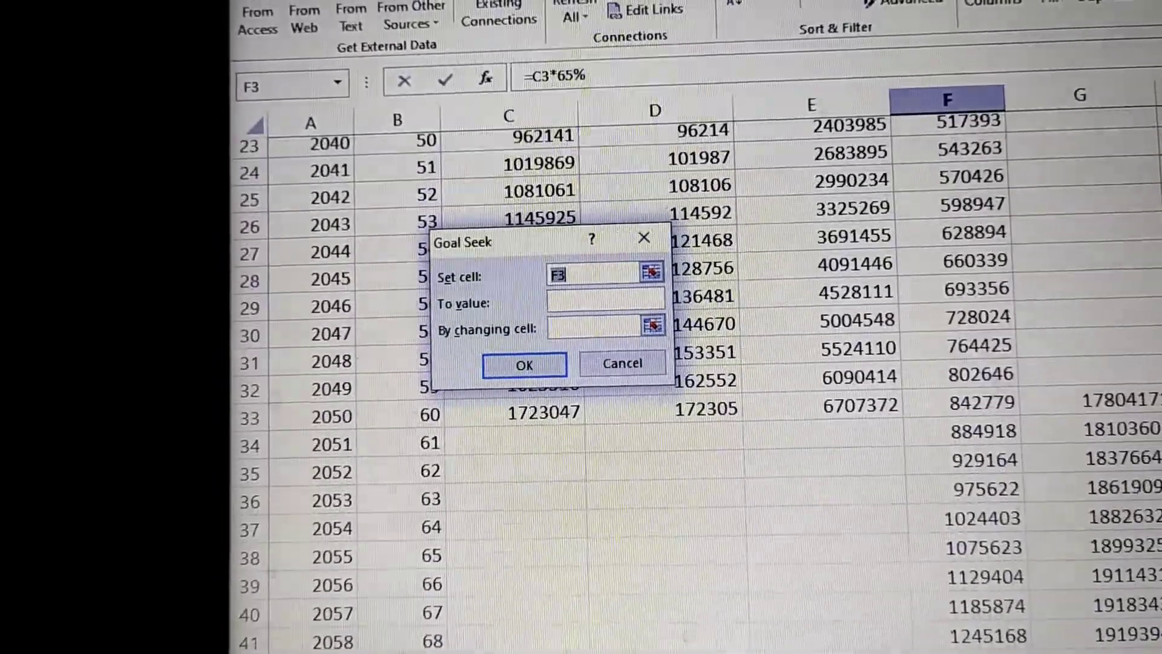
pyautogui.scroll(-2, 696, 394)
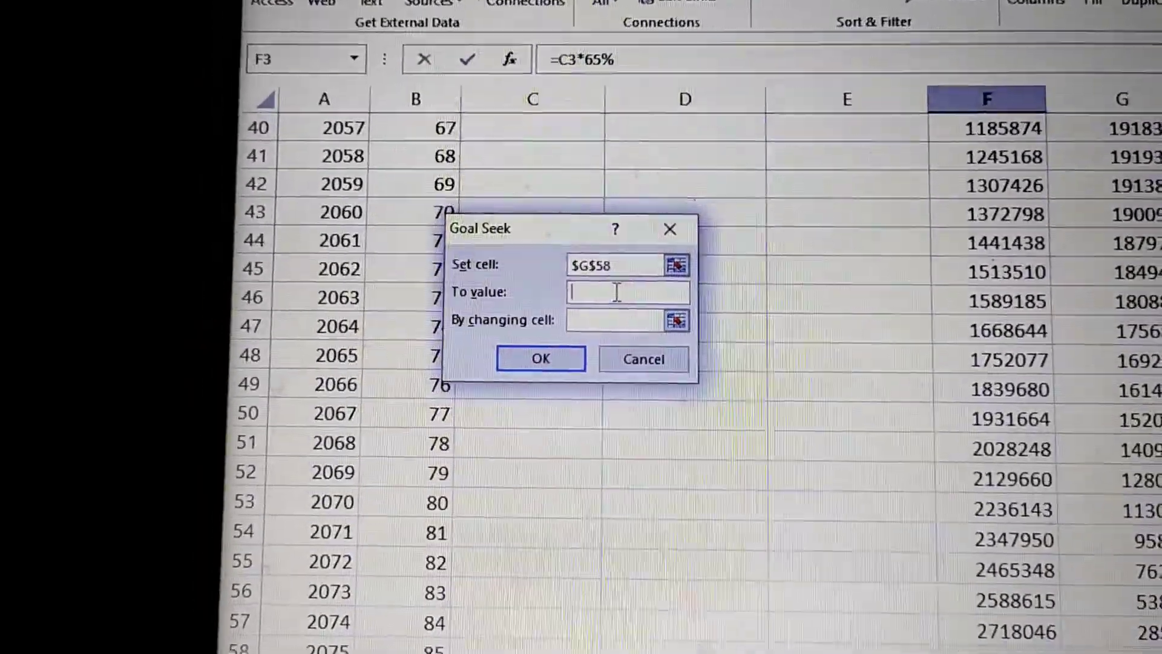
pyautogui.write('0')
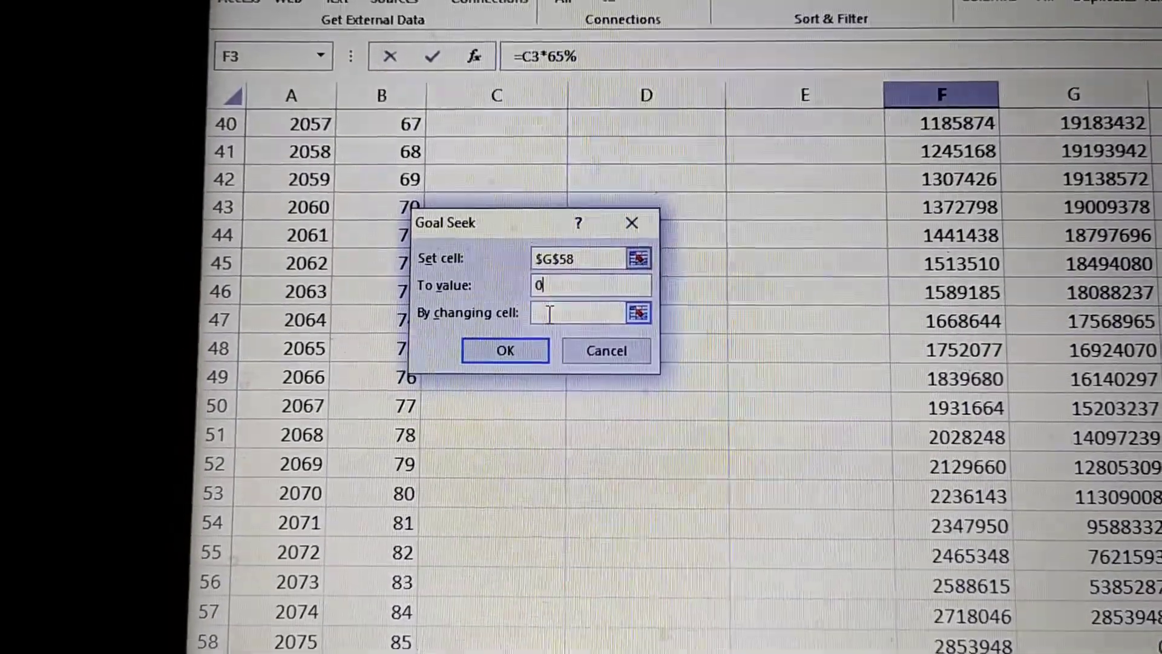
pyautogui.click(549, 313)
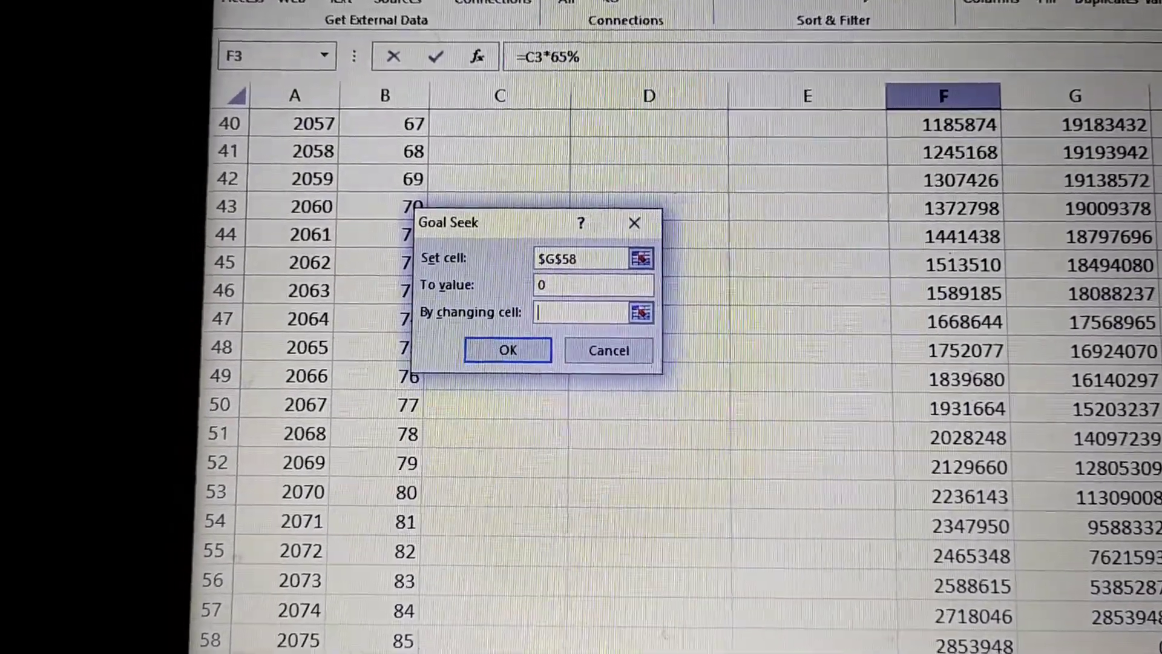
pyautogui.scroll(4, 726, 424)
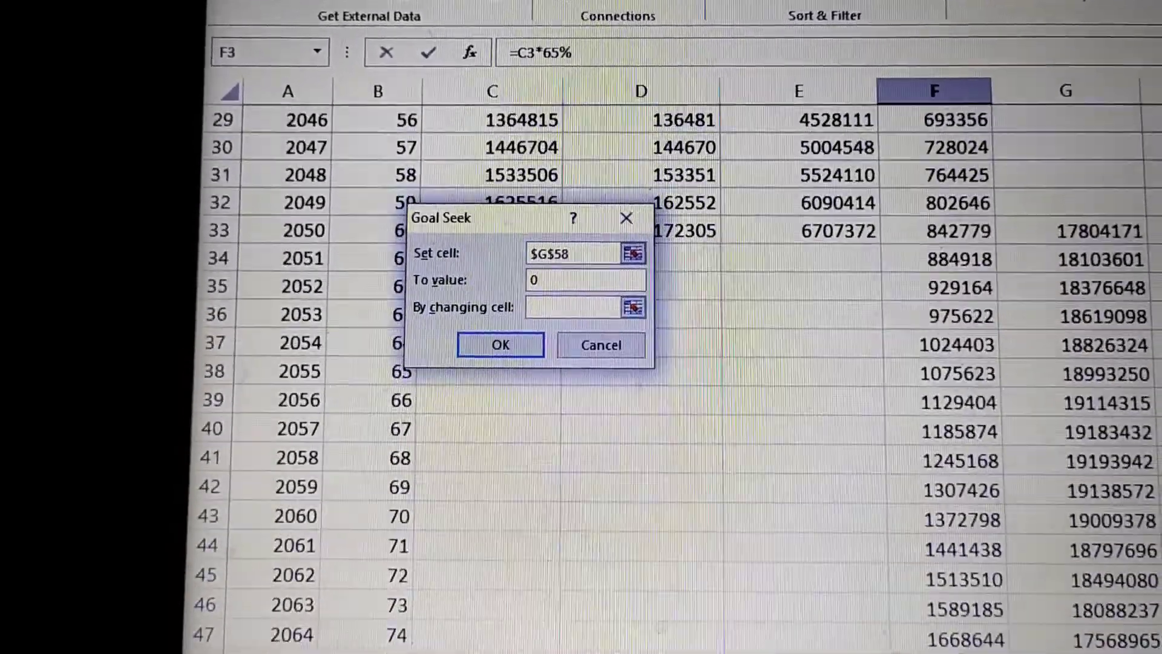
pyautogui.click(1100, 230)
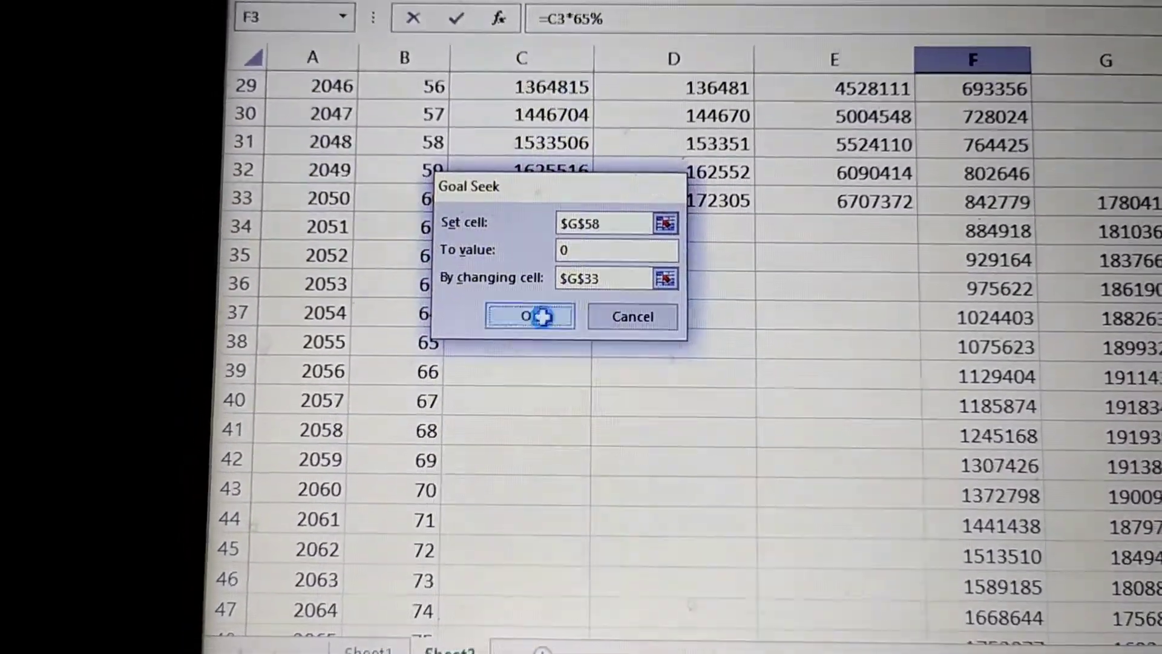
pyautogui.click(506, 336)
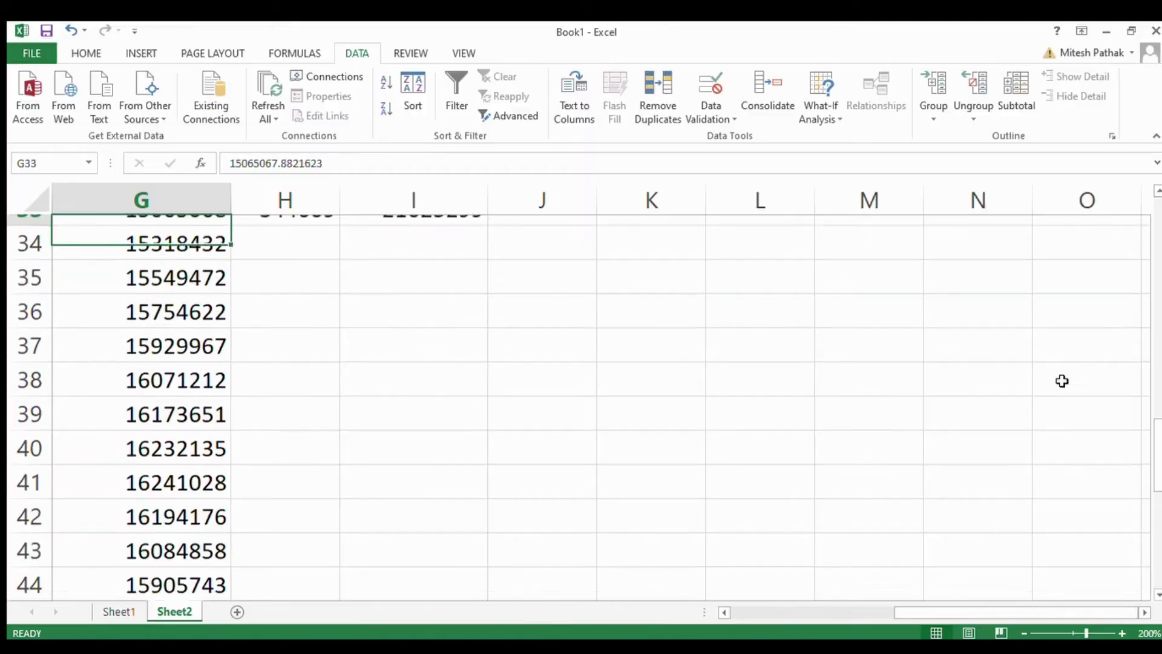
# Step: Open Goal Seek with the age 60 corpus cell G33 selected
pyautogui.press('Up')
pyautogui.press('Left')
pyautogui.press('Left')
pyautogui.press('Right')
pyautogui.press('Down')
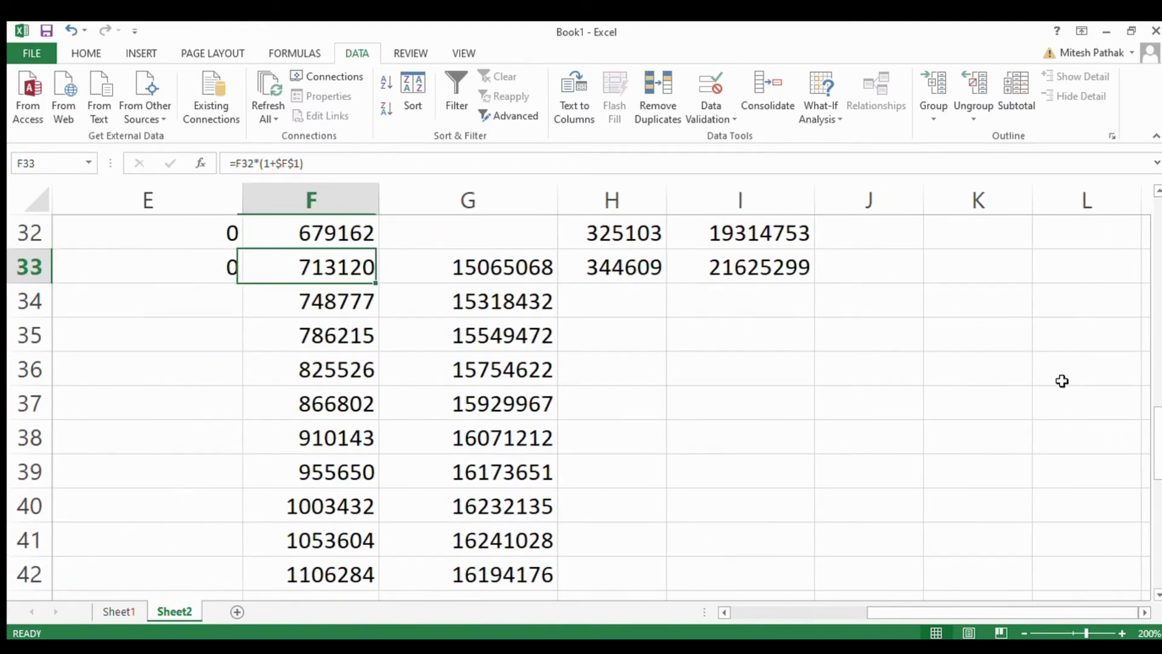
pyautogui.press('Right')
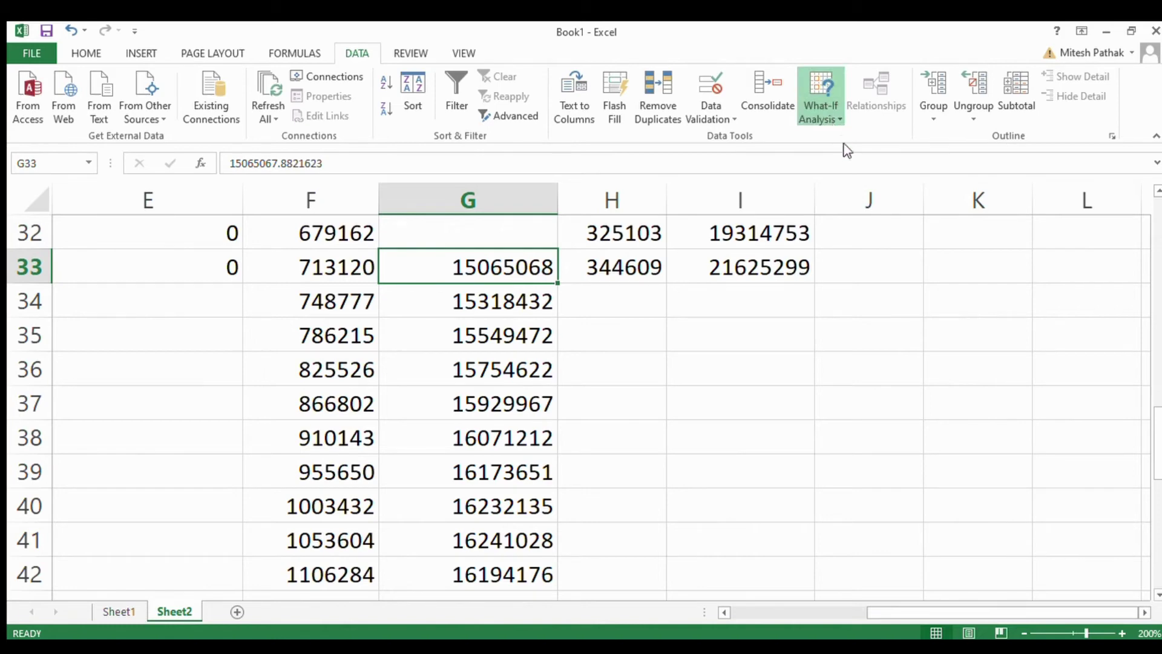
pyautogui.click(853, 169)
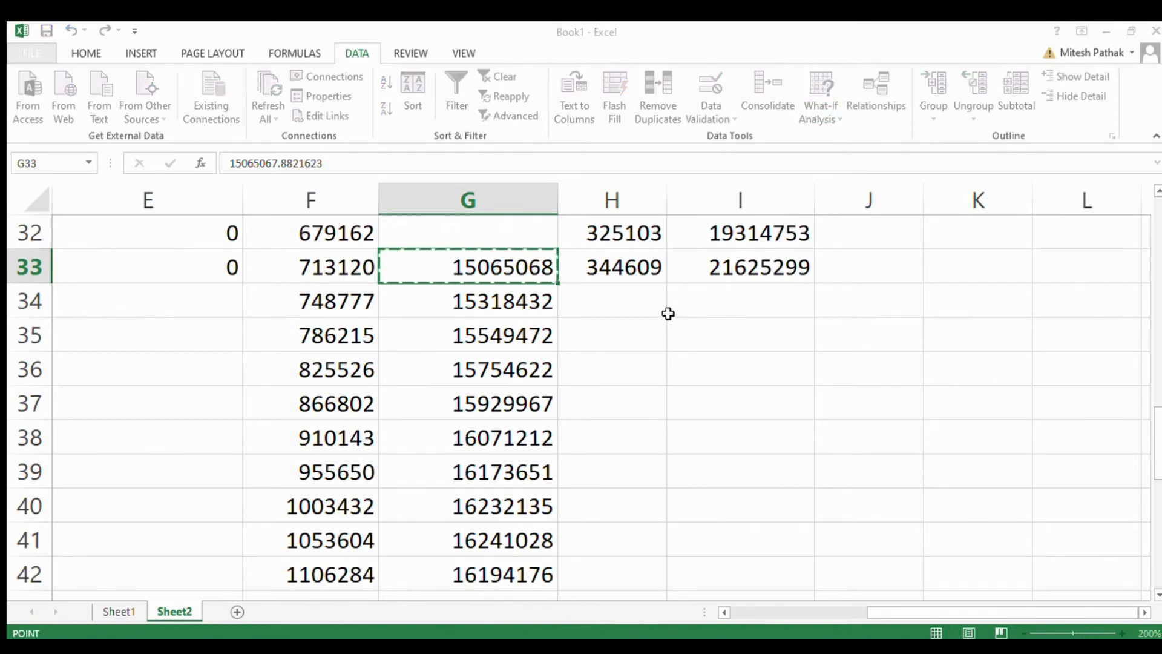
# Step: Review household expenses in column F and required post-retirement balances in column G down to age 85 in the Retirement Calculator workbook
pyautogui.scroll(-5, 1158, 434)
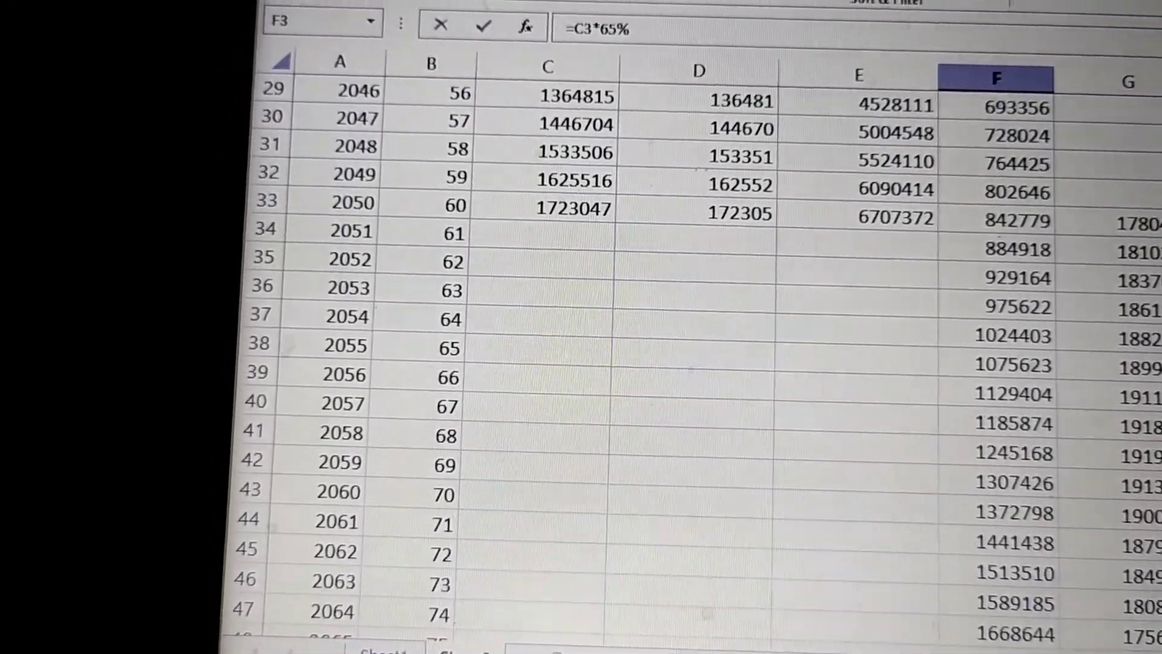
pyautogui.scroll(2, 1046, 253)
pyautogui.scroll(8, 696, 363)
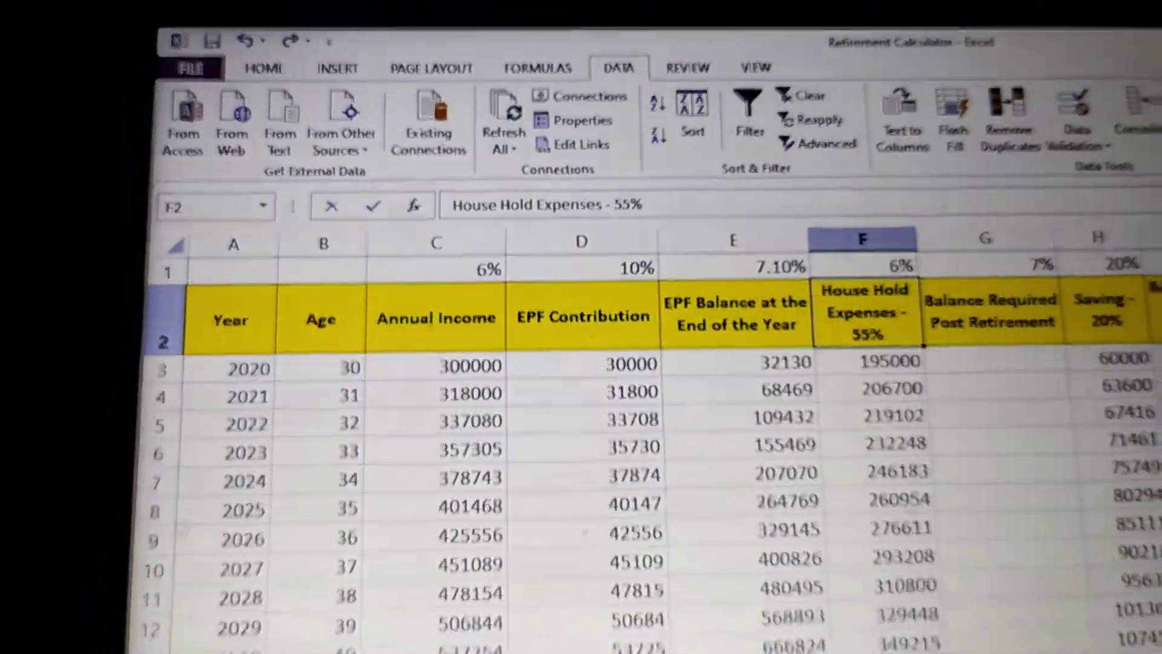
pyautogui.scroll(-2, 606, 484)
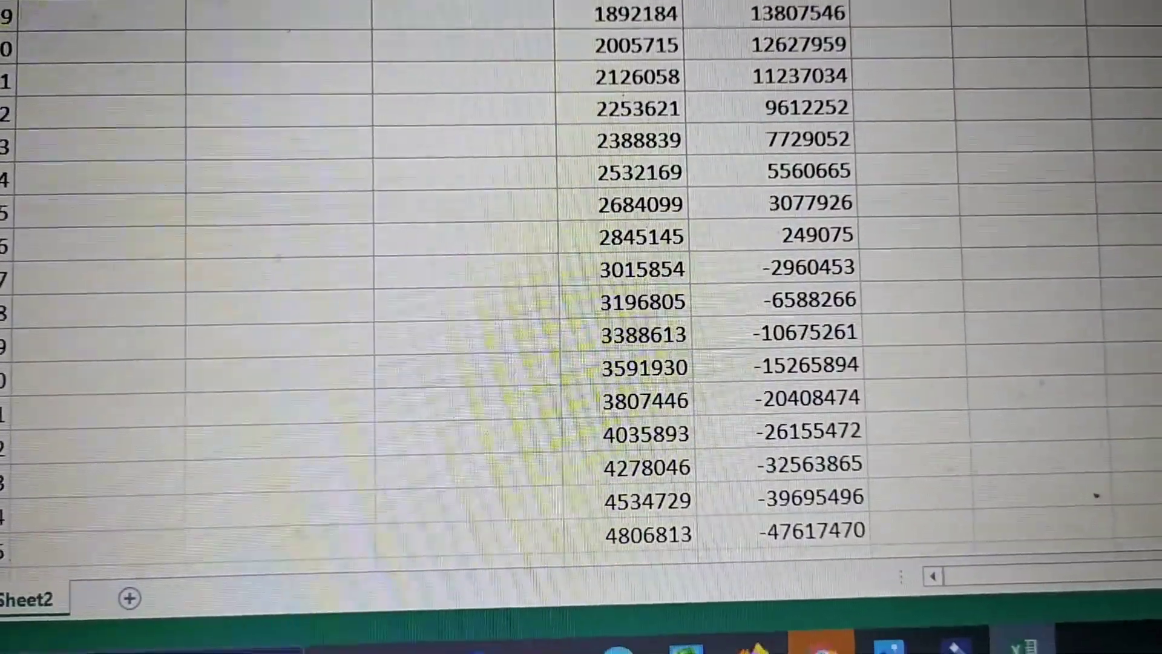
pyautogui.scroll(2, 666, 303)
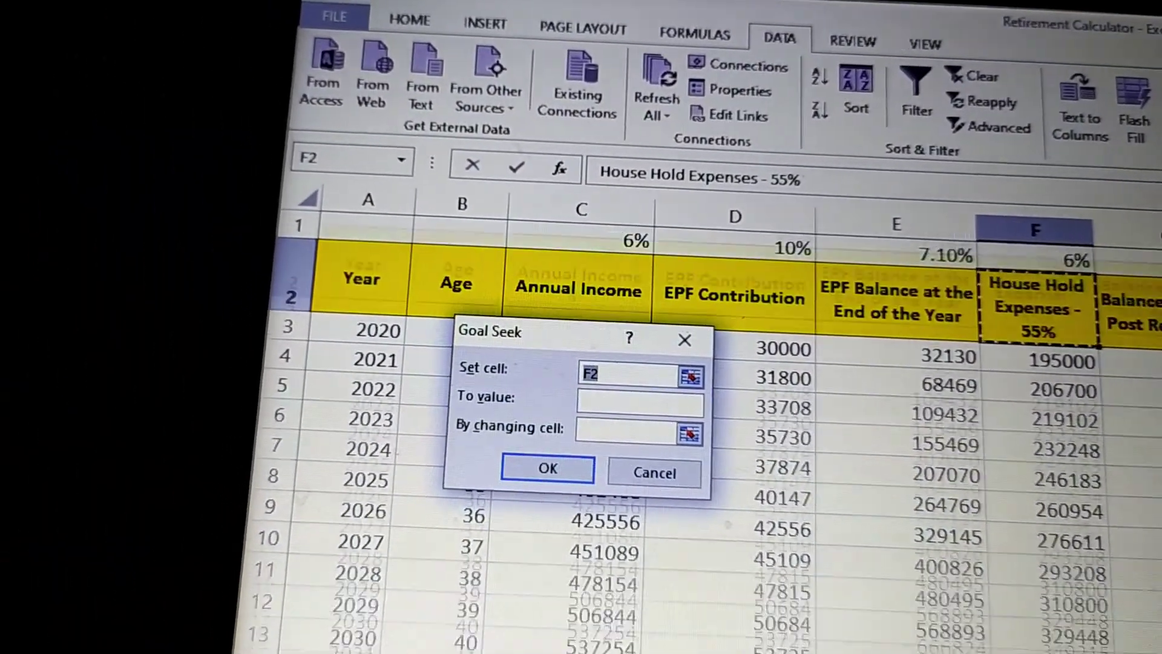
# Step: Use Goal Seek to bring the age 85 balance in G58 to 0 by changing the corpus in G33, and keep the solution
pyautogui.scroll(-6, 696, 424)
pyautogui.scroll(-5, 696, 423)
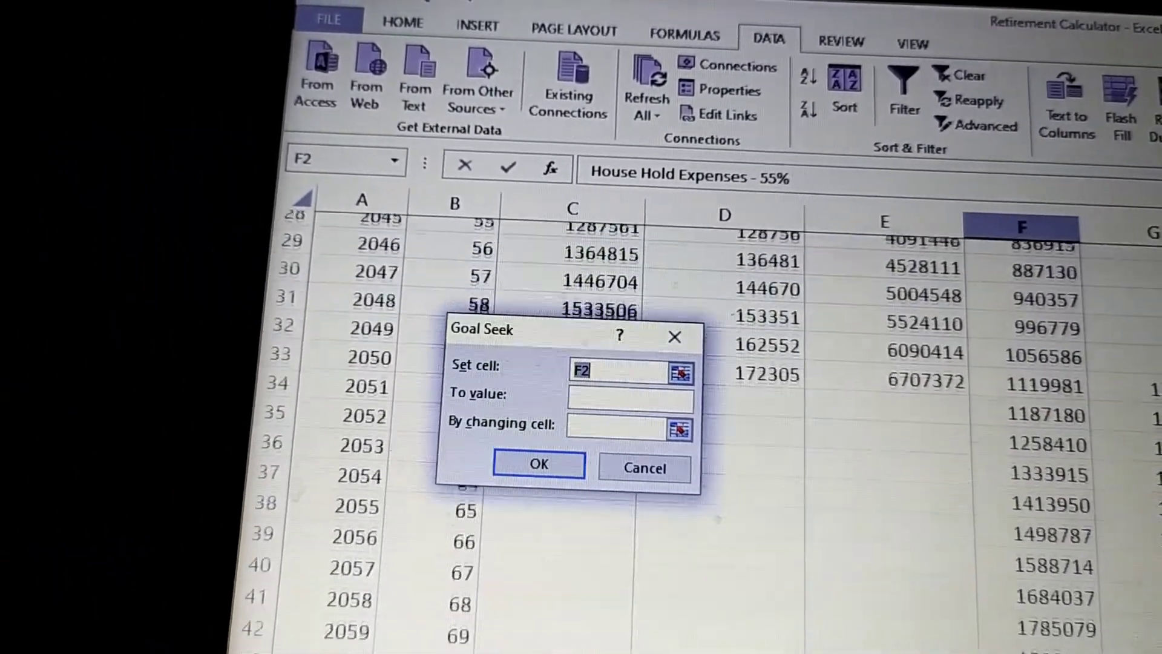
pyautogui.scroll(-1, 993, 527)
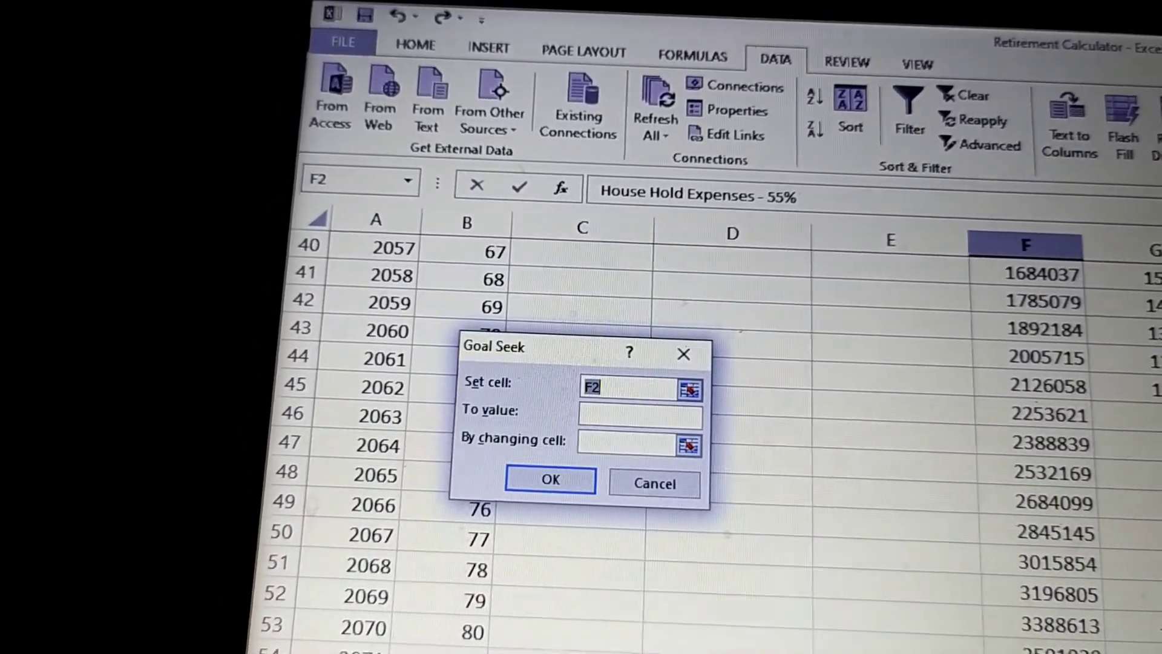
pyautogui.click(1144, 651)
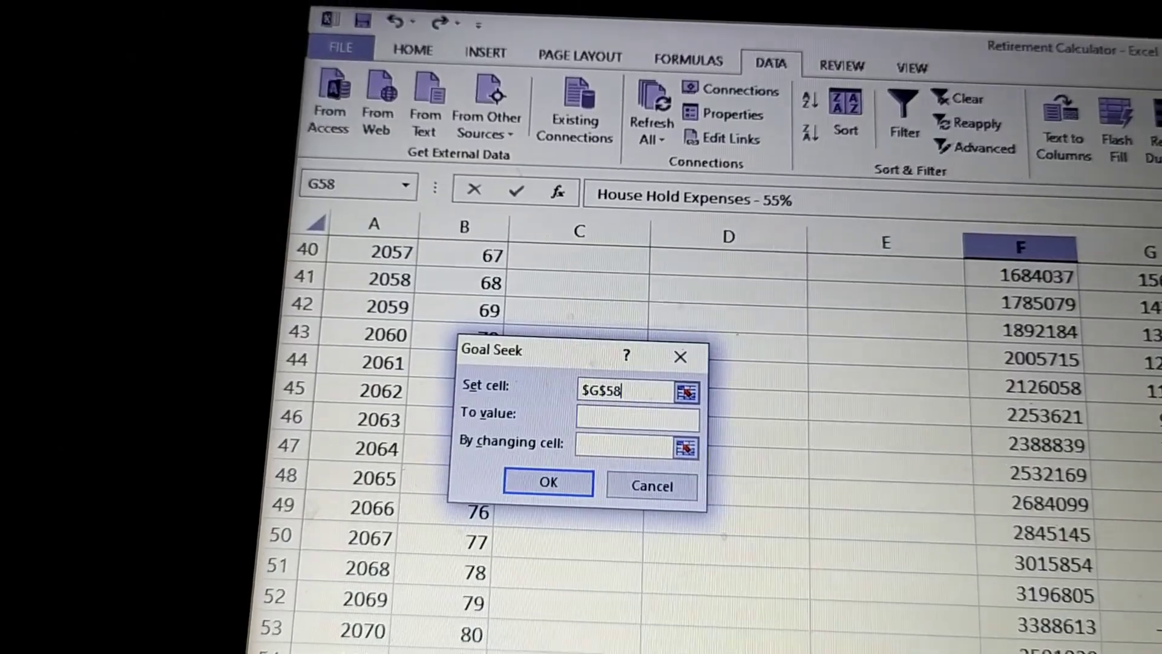
pyautogui.click(632, 418)
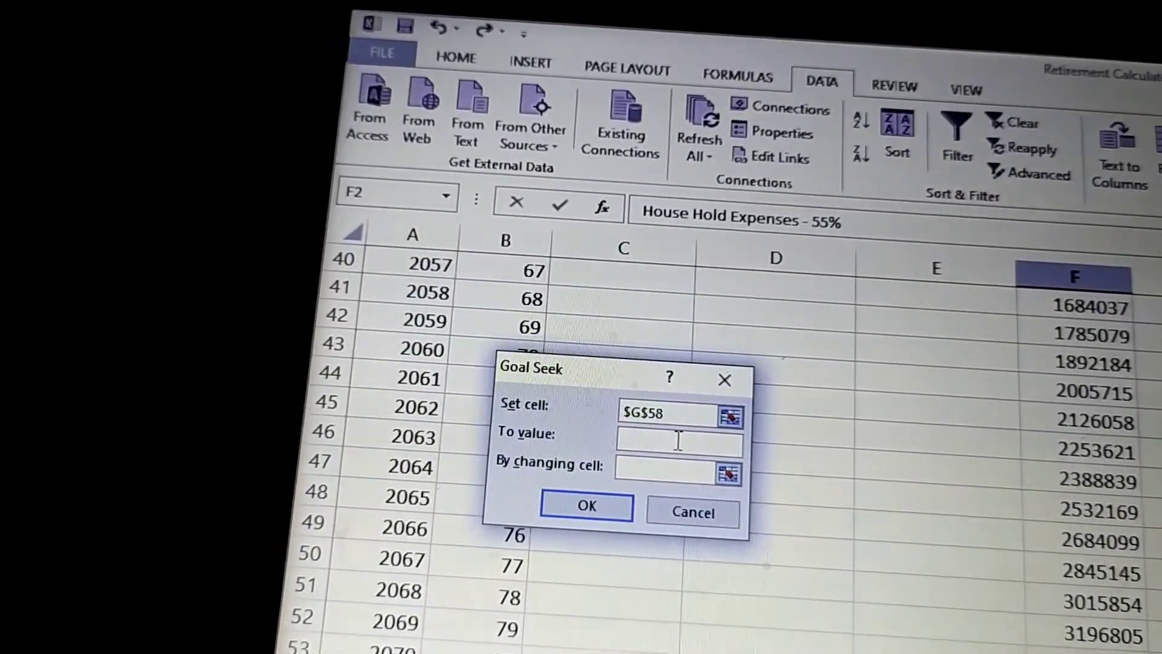
pyautogui.write('0')
pyautogui.click(654, 468)
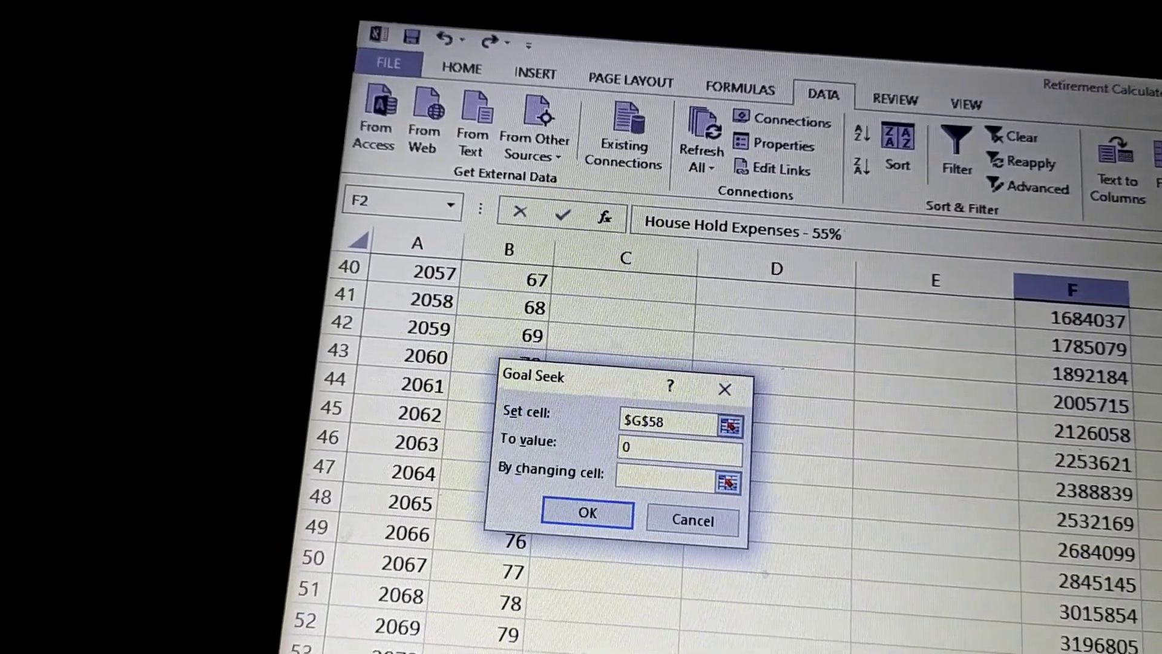
pyautogui.scroll(4, 726, 454)
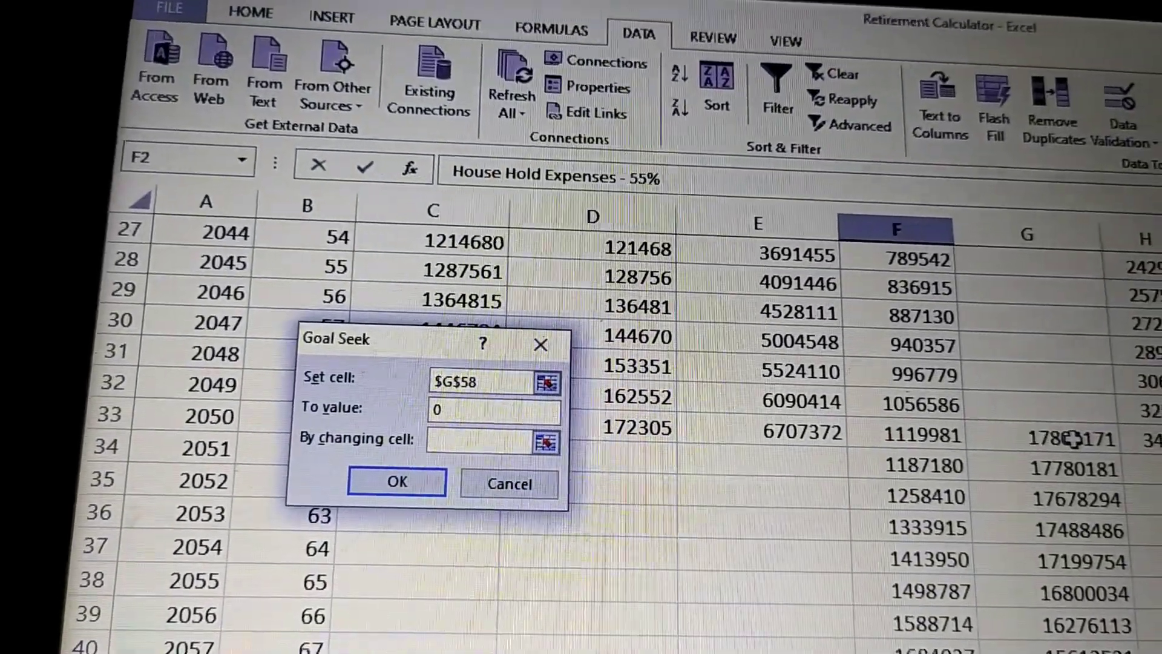
pyautogui.click(1146, 475)
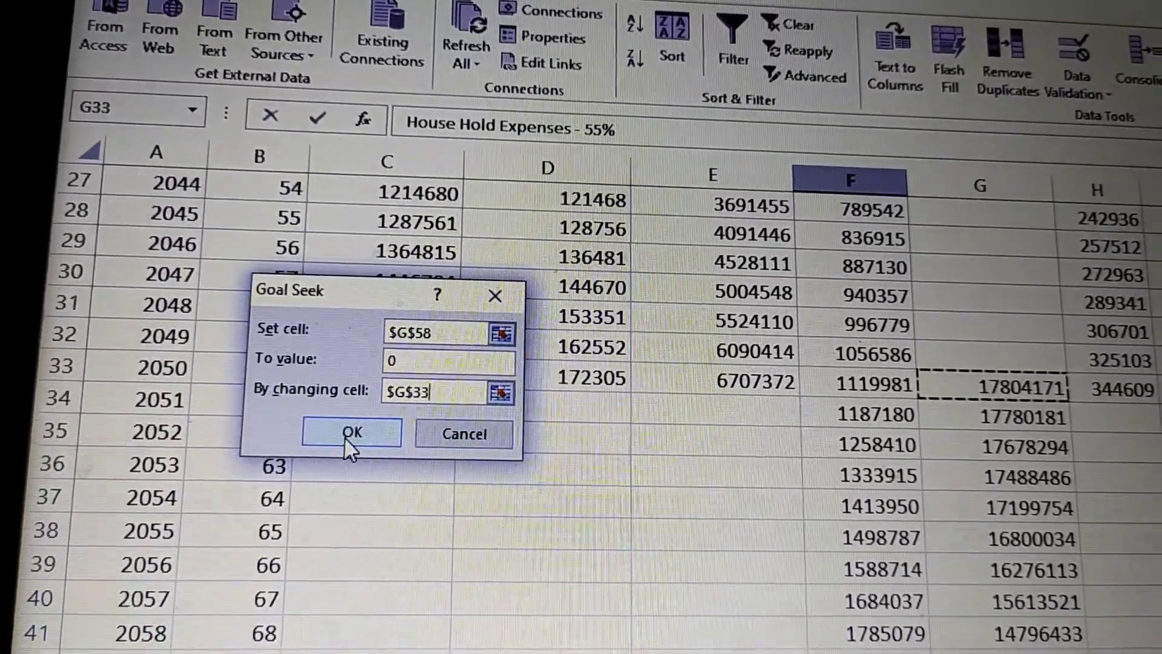
pyautogui.click(345, 434)
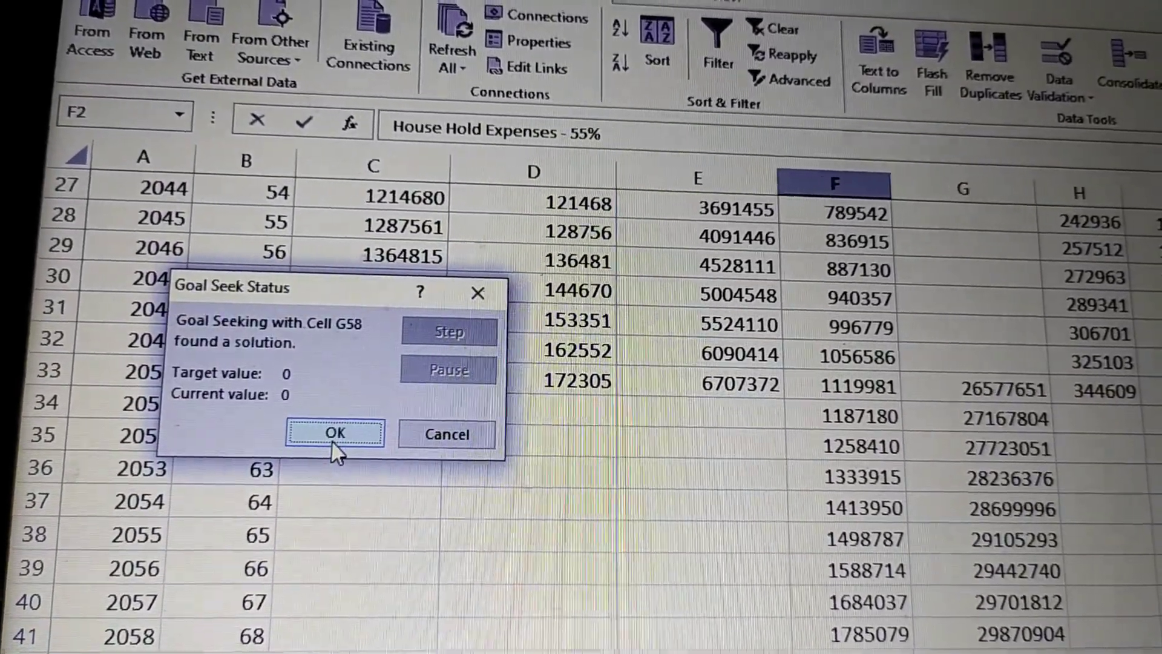
pyautogui.click(335, 434)
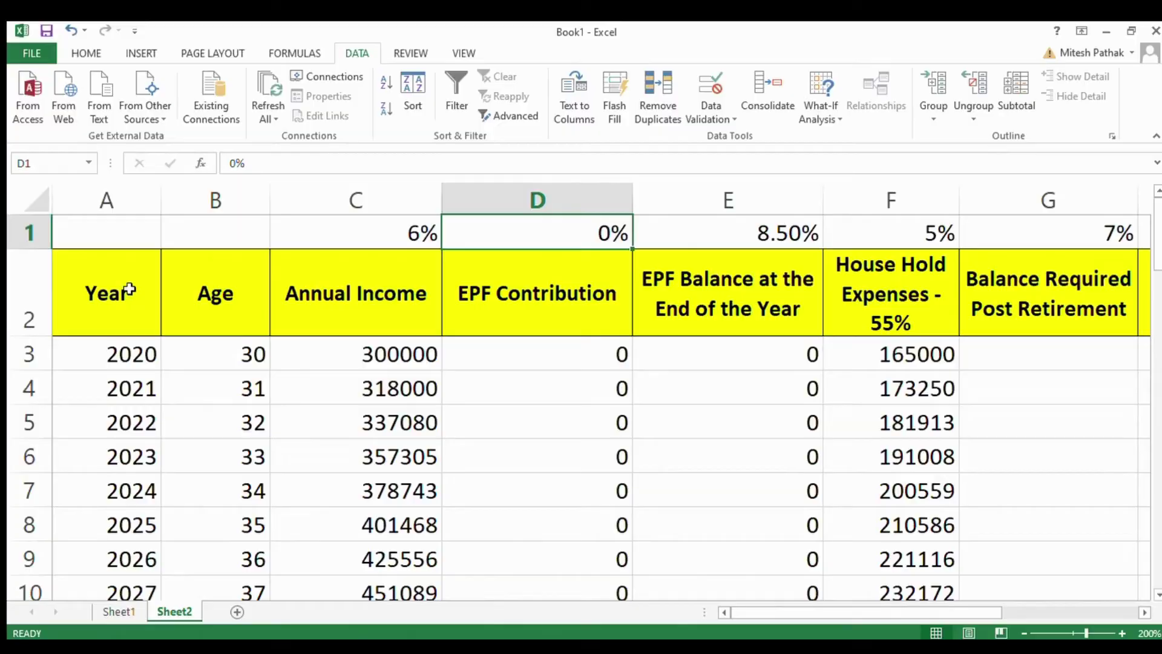
# Step: In Sheet2 of Book1, set the EPF contribution rate in D1 to 8% and the EPF interest rate in E1 to 7.1%
pyautogui.write('8')
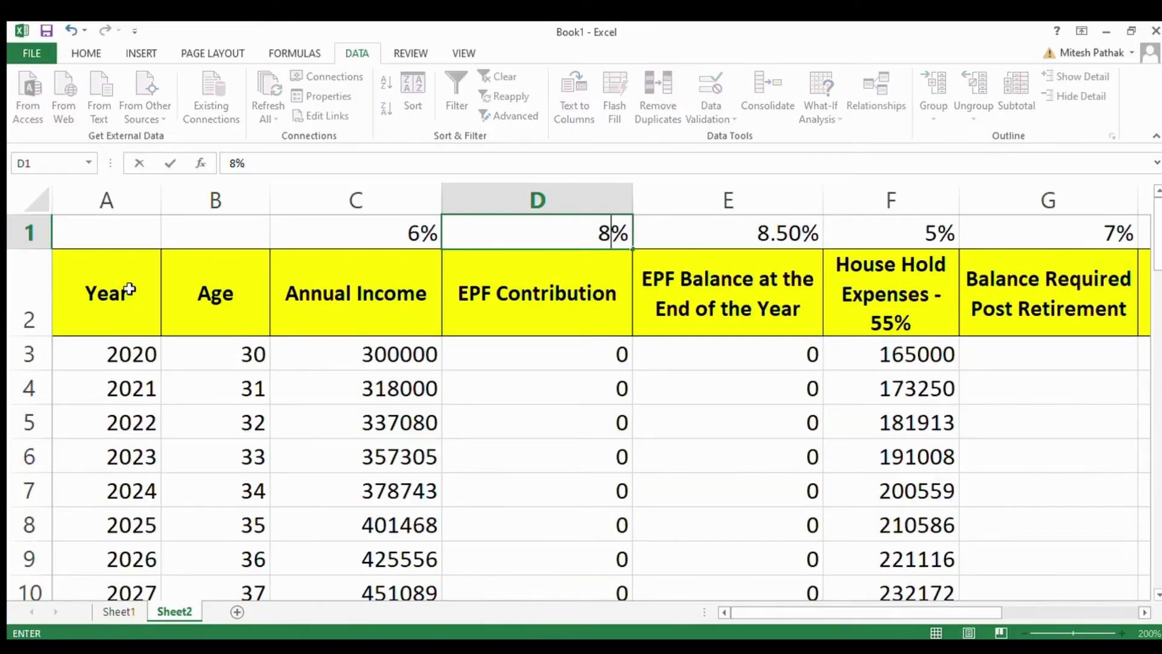
pyautogui.press('Return')
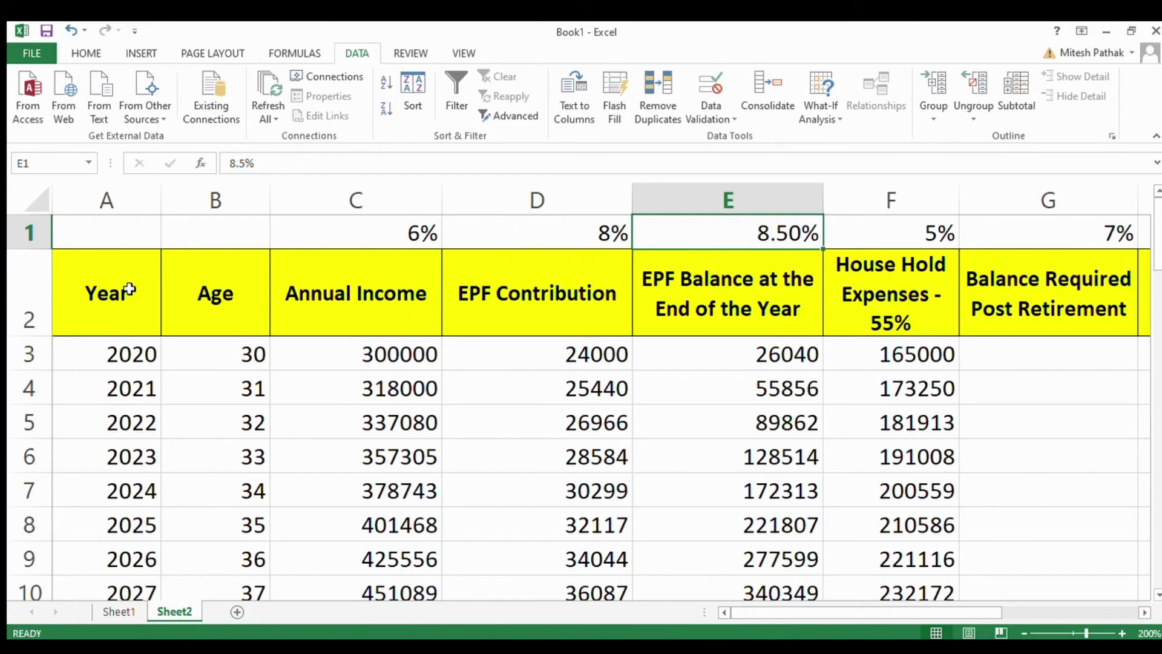
pyautogui.write('7.1')
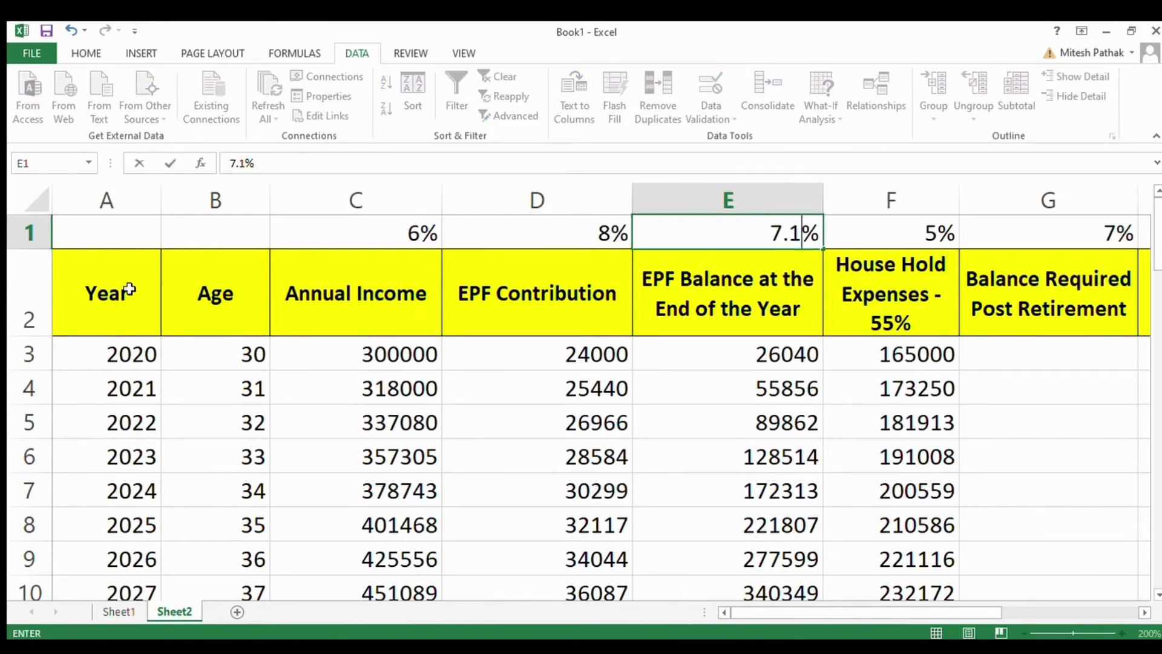
pyautogui.press('Return')
pyautogui.press('Up')
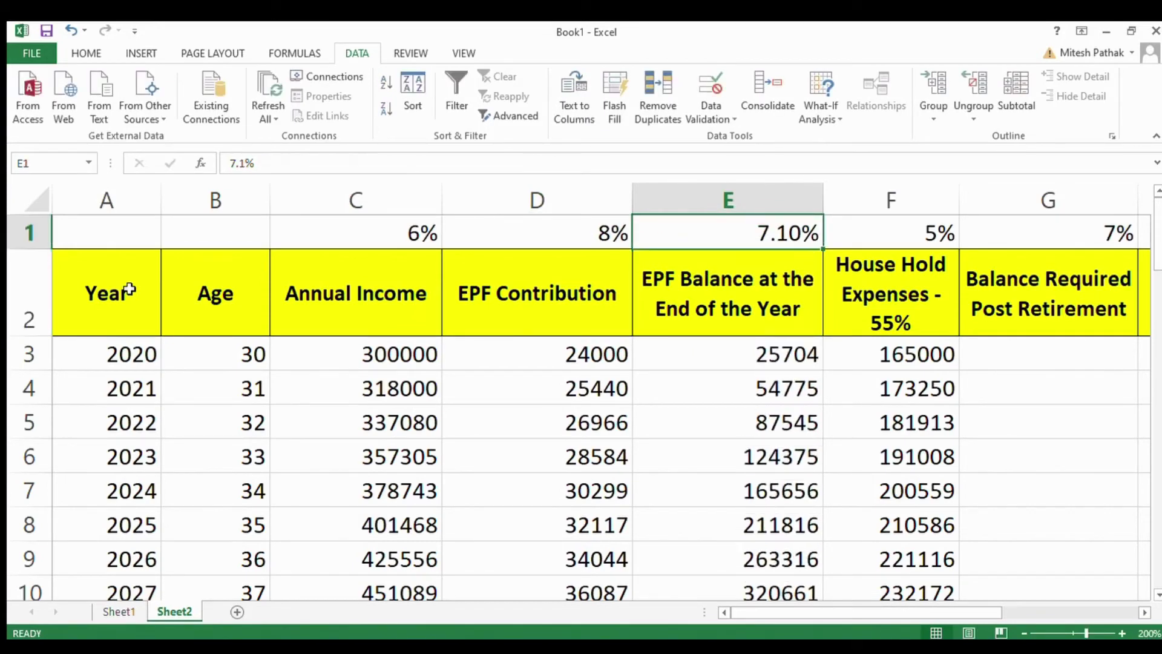
# Step: Set the EPF contribution rate in D1 to 10%
pyautogui.press('Left')
pyautogui.write('10')
pyautogui.press('Return')
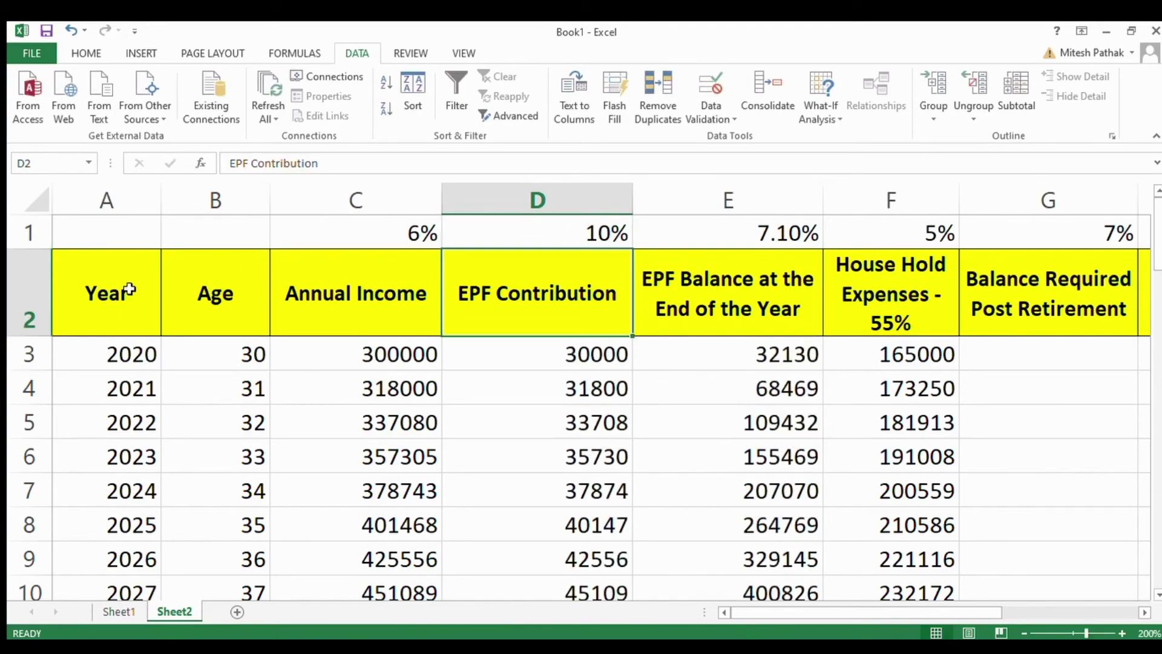
# Step: Review the EPF contributions down to age 60 and compare the EPF balance in E33 with the required corpus in G33
pyautogui.press('Down')
pyautogui.press('Down')
pyautogui.press('Down')
pyautogui.press('Down')
pyautogui.press('Down')
pyautogui.press('Down')
pyautogui.press('Down')
pyautogui.press('Down')
pyautogui.press('Down')
pyautogui.press('Down')
pyautogui.press('Down')
pyautogui.press('Down')
pyautogui.press('Down')
pyautogui.press('Down')
pyautogui.press('Down')
pyautogui.press('Down')
pyautogui.press('Down')
pyautogui.press('Down')
pyautogui.press('Down')
pyautogui.press('Down')
pyautogui.press('Down')
pyautogui.press('Down')
pyautogui.press('Down')
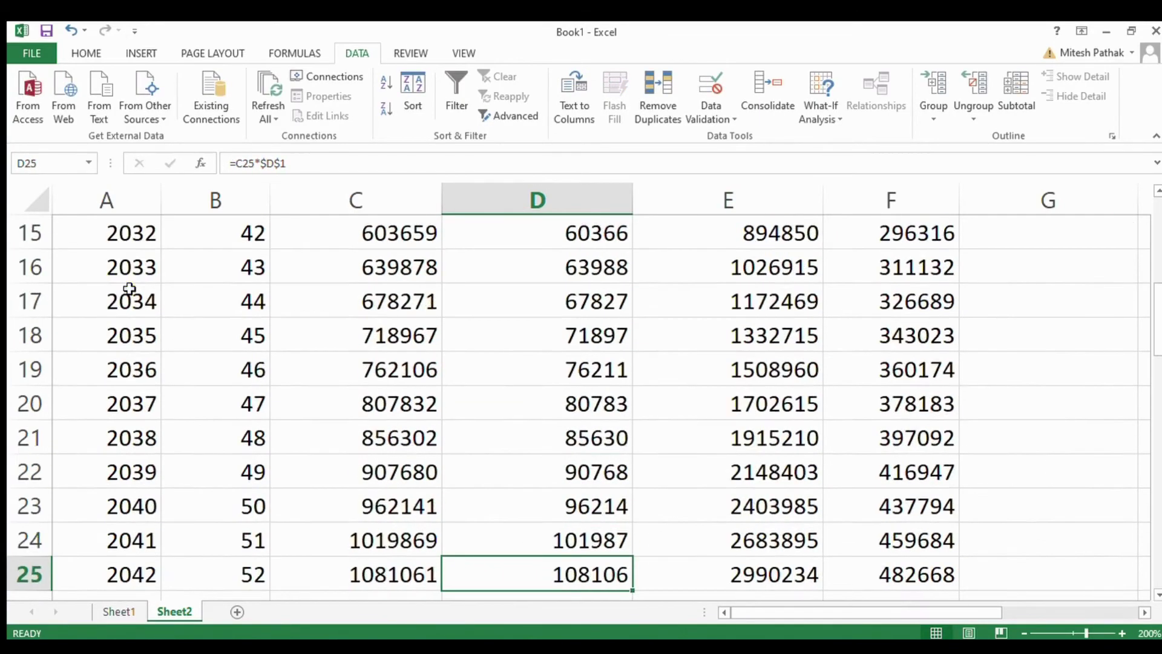
pyautogui.press('Down')
pyautogui.press('Down')
pyautogui.press('Down')
pyautogui.press('Down')
pyautogui.press('Down')
pyautogui.press('Down')
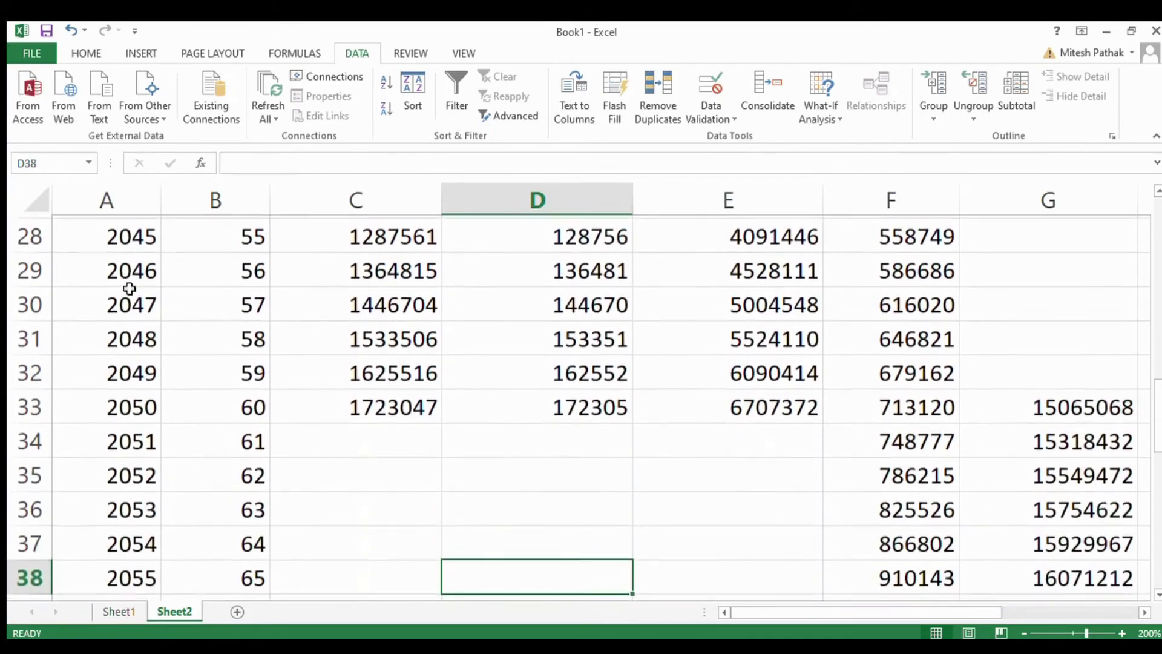
pyautogui.press('Up')
pyautogui.press('Up')
pyautogui.press('Up')
pyautogui.press('Up')
pyautogui.press('Up')
pyautogui.press('Up')
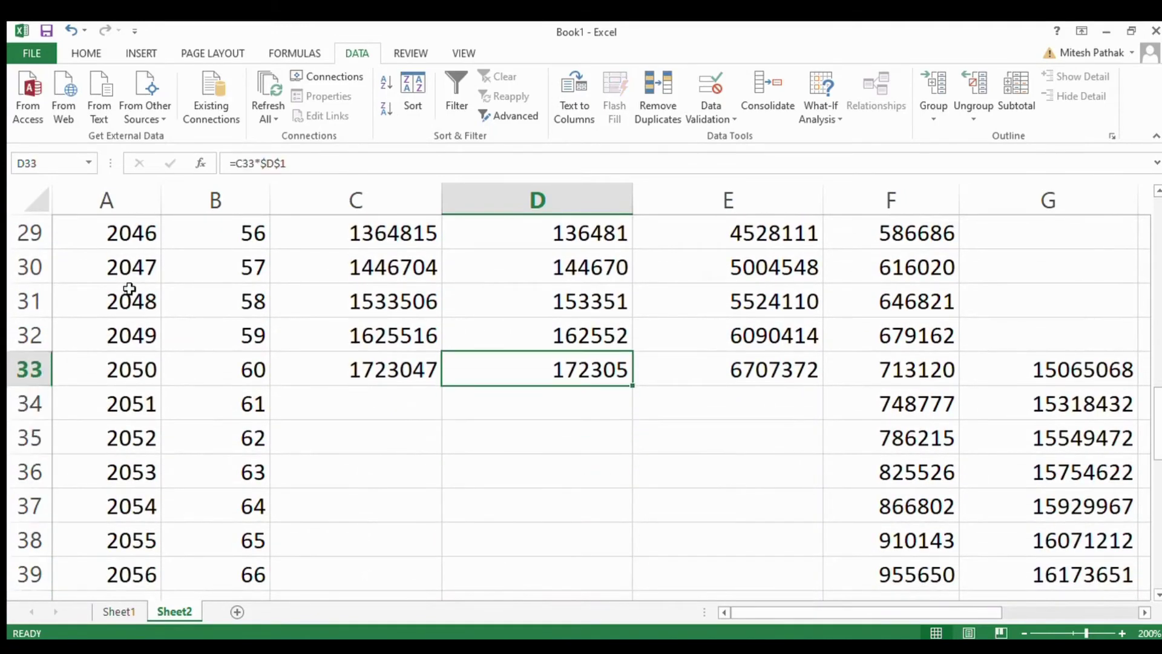
pyautogui.press('Right')
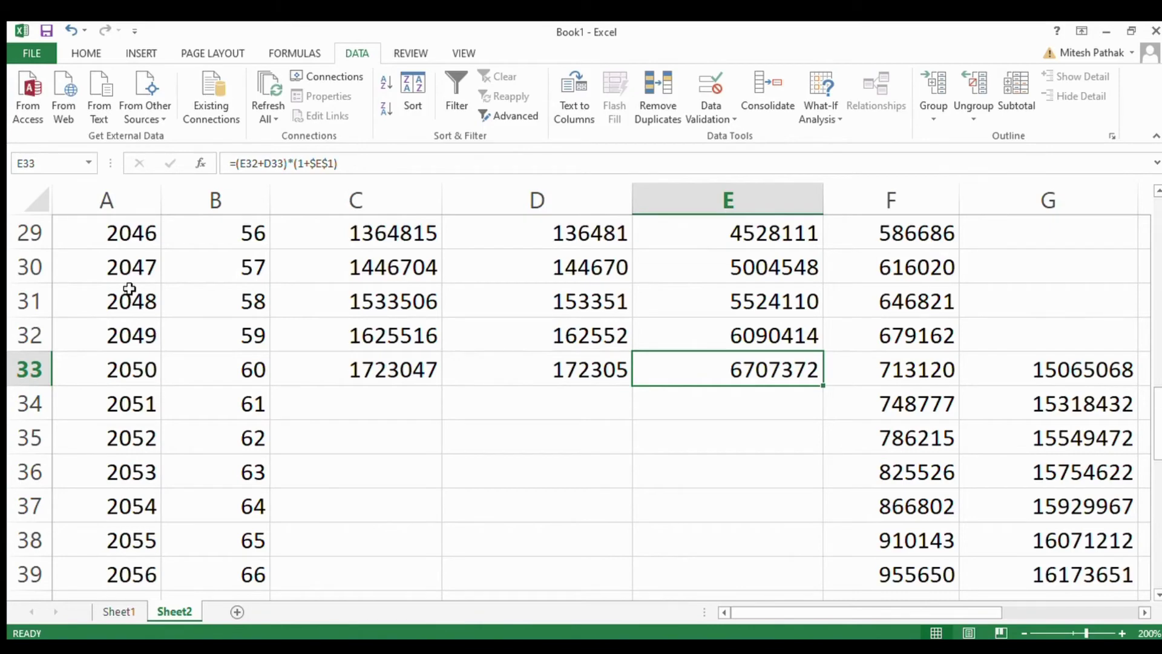
pyautogui.press('Right')
pyautogui.press('Right')
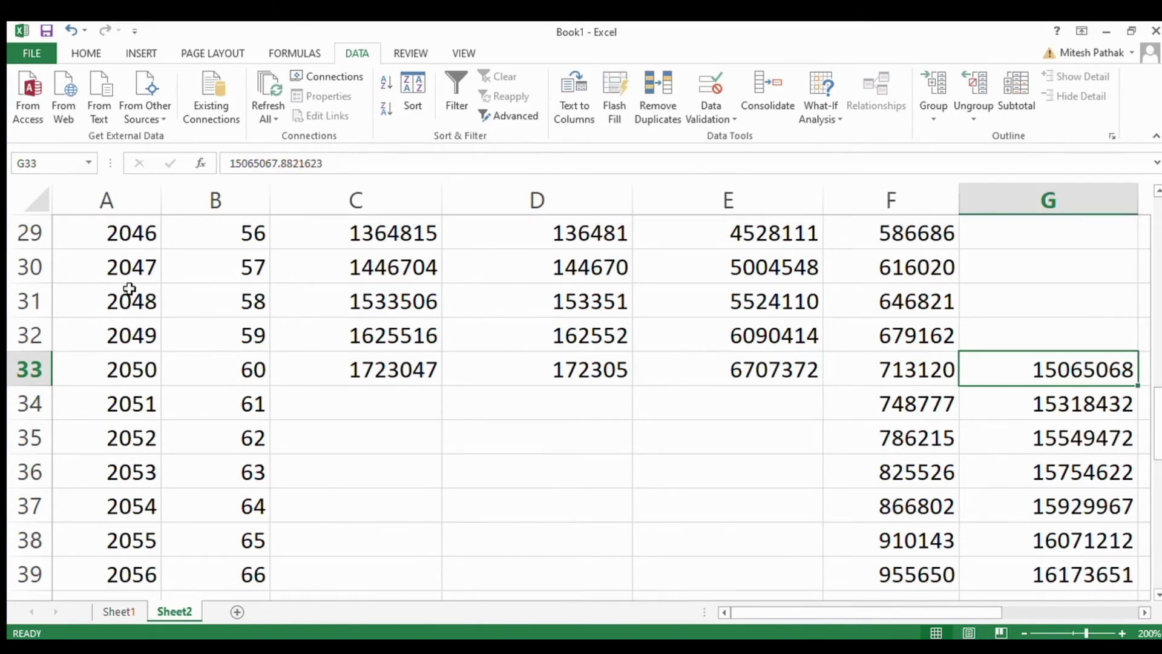
pyautogui.press('Right')
pyautogui.press('Left')
pyautogui.press('Left')
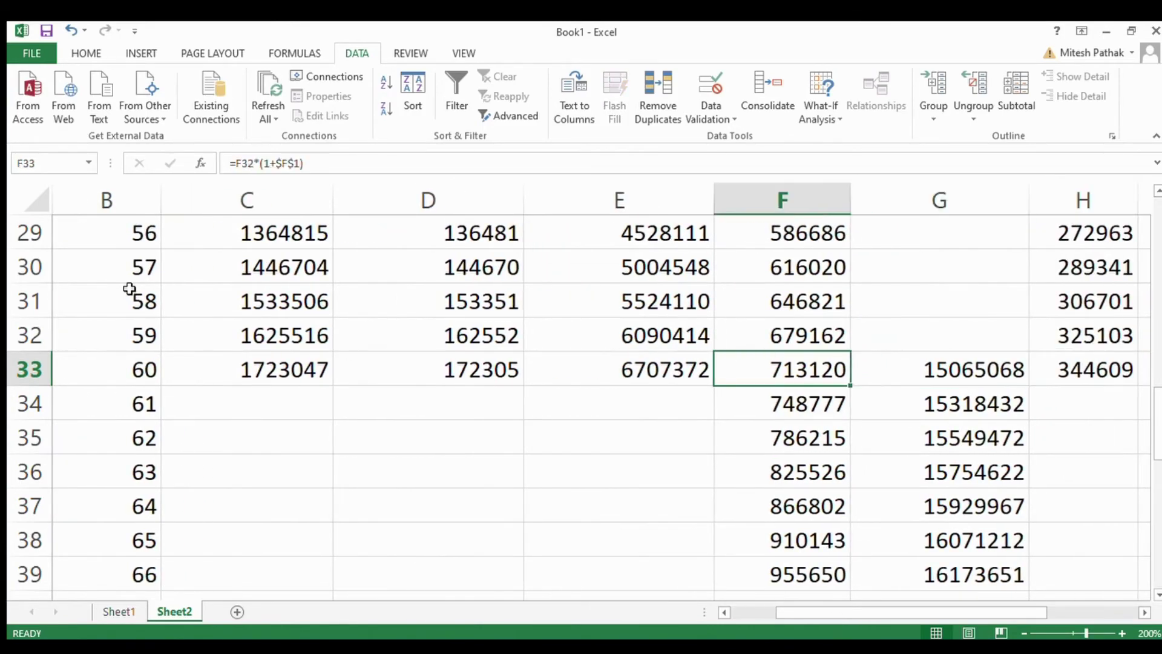
# Step: Change the first year's household expenses in F3 to 65% of annual income with the formula =C3*65%
pyautogui.press('Up')
pyautogui.press('Up')
pyautogui.press('Up')
pyautogui.press('Up')
pyautogui.press('Up')
pyautogui.press('Up')
pyautogui.press('Up')
pyautogui.press('Up')
pyautogui.press('Up')
pyautogui.press('Up')
pyautogui.press('Up')
pyautogui.press('Up')
pyautogui.press('Up')
pyautogui.press('Up')
pyautogui.press('Up')
pyautogui.press('Up')
pyautogui.press('Up')
pyautogui.press('Up')
pyautogui.press('Up')
pyautogui.press('Up')
pyautogui.press('Up')
pyautogui.press('Up')
pyautogui.press('Up')
pyautogui.press('Up')
pyautogui.press('Up')
pyautogui.press('Up')
pyautogui.press('Up')
pyautogui.press('Up')
pyautogui.press('Up')
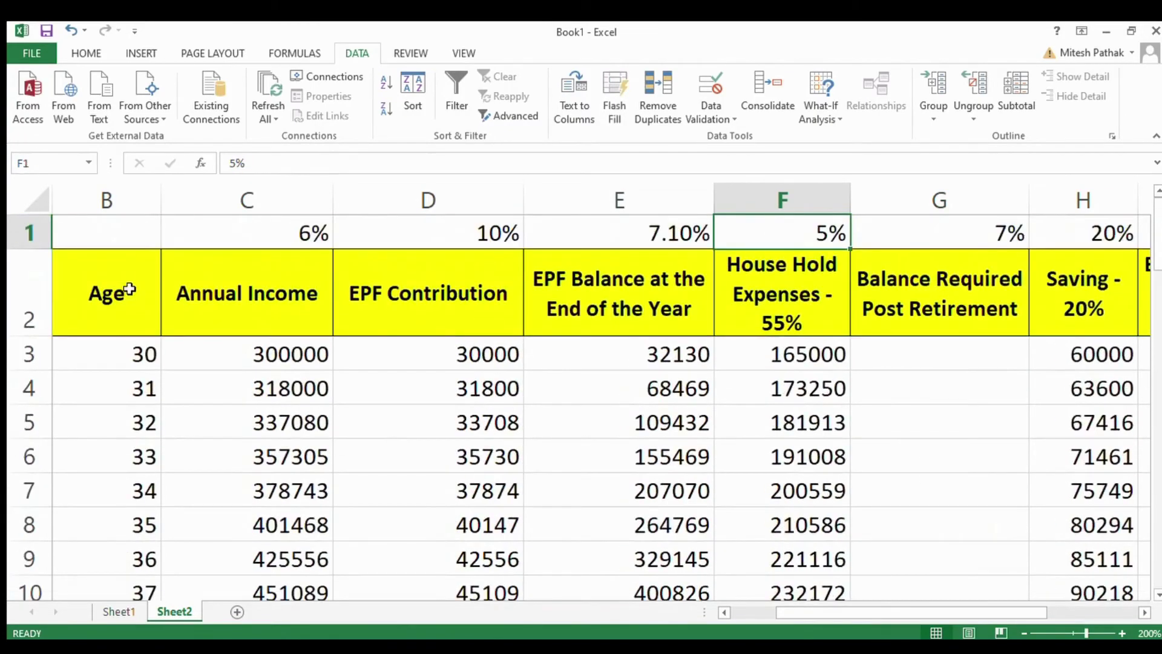
pyautogui.press('Up')
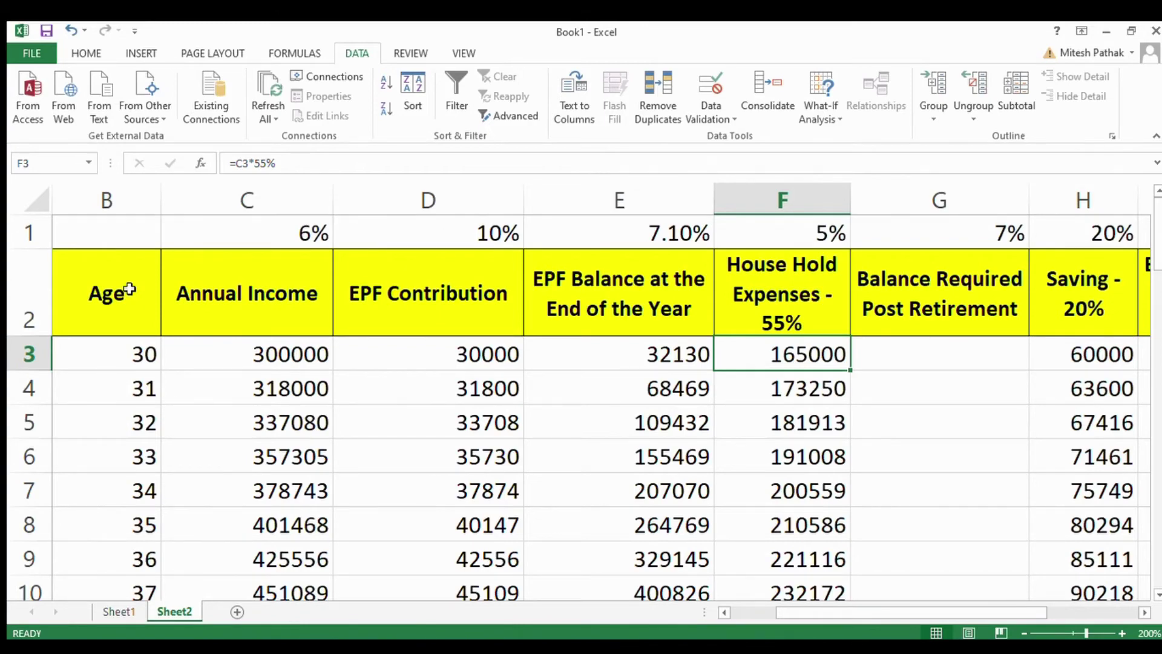
pyautogui.press('F2')
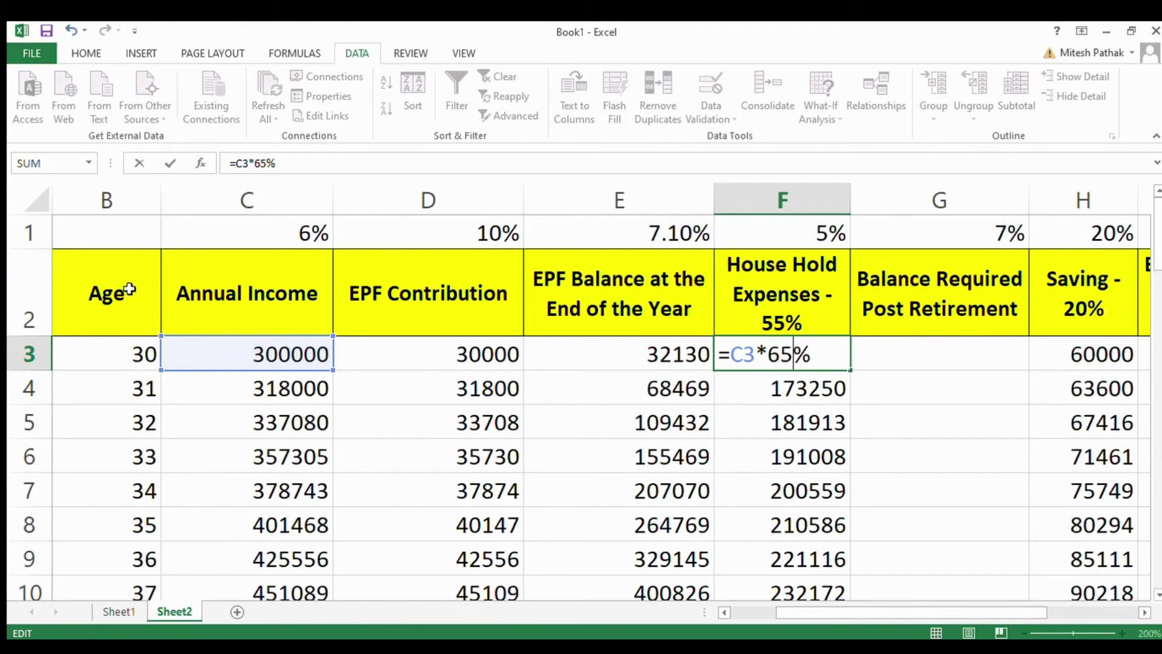
pyautogui.press('Return')
# Step: Review the recalculated household expenses in column F and post-retirement balances in column G down to age 85 in row 58
pyautogui.press('Down')
pyautogui.press('Down')
pyautogui.press('Down')
pyautogui.press('Down')
pyautogui.press('Down')
pyautogui.press('Down')
pyautogui.press('Down')
pyautogui.press('Down')
pyautogui.press('Down')
pyautogui.press('Down')
pyautogui.press('Down')
pyautogui.press('Down')
pyautogui.press('Down')
pyautogui.press('Down')
pyautogui.press('Down')
pyautogui.press('Down')
pyautogui.press('Down')
pyautogui.press('Down')
pyautogui.press('Down')
pyautogui.press('Down')
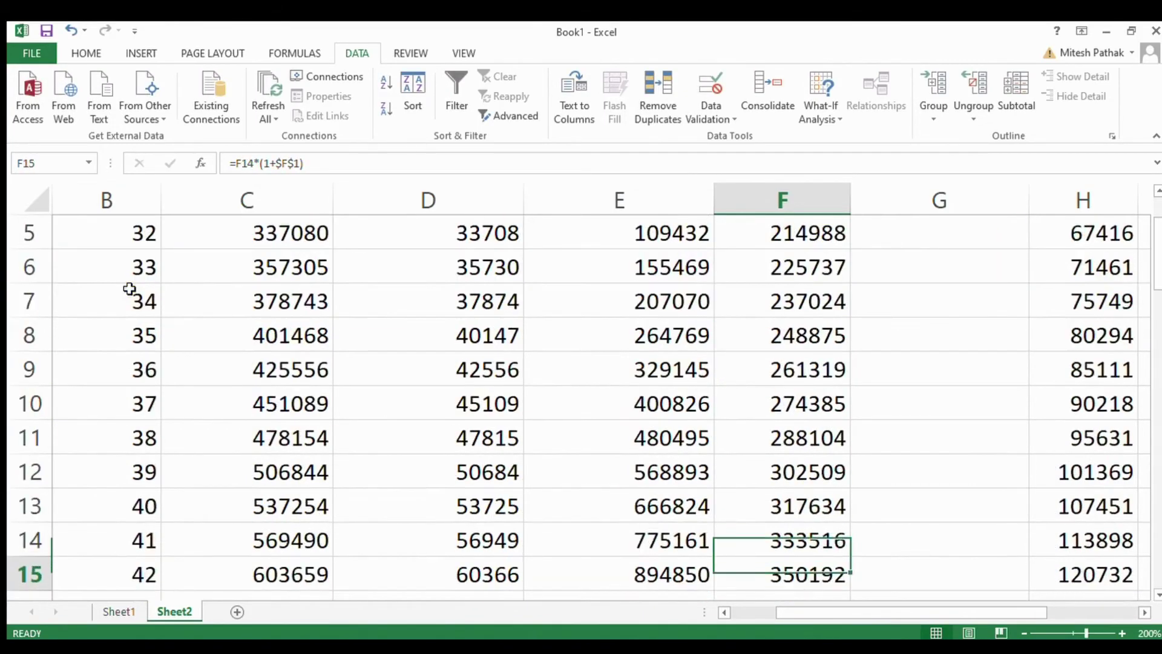
pyautogui.press('Up')
pyautogui.press('Down')
pyautogui.press('Down')
pyautogui.press('Down')
pyautogui.press('Down')
pyautogui.press('Down')
pyautogui.press('Down')
pyautogui.press('Down')
pyautogui.press('Down')
pyautogui.press('Down')
pyautogui.press('Down')
pyautogui.press('Down')
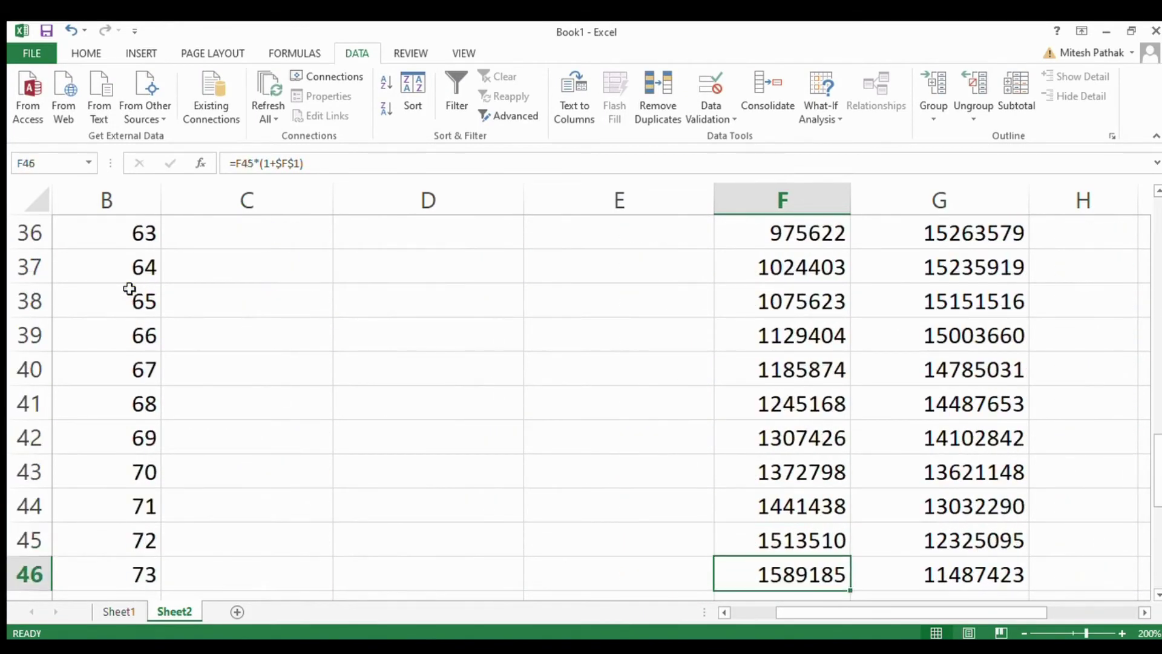
pyautogui.press('Down')
pyautogui.press('Up')
pyautogui.press('Up')
pyautogui.press('Up')
pyautogui.press('Up')
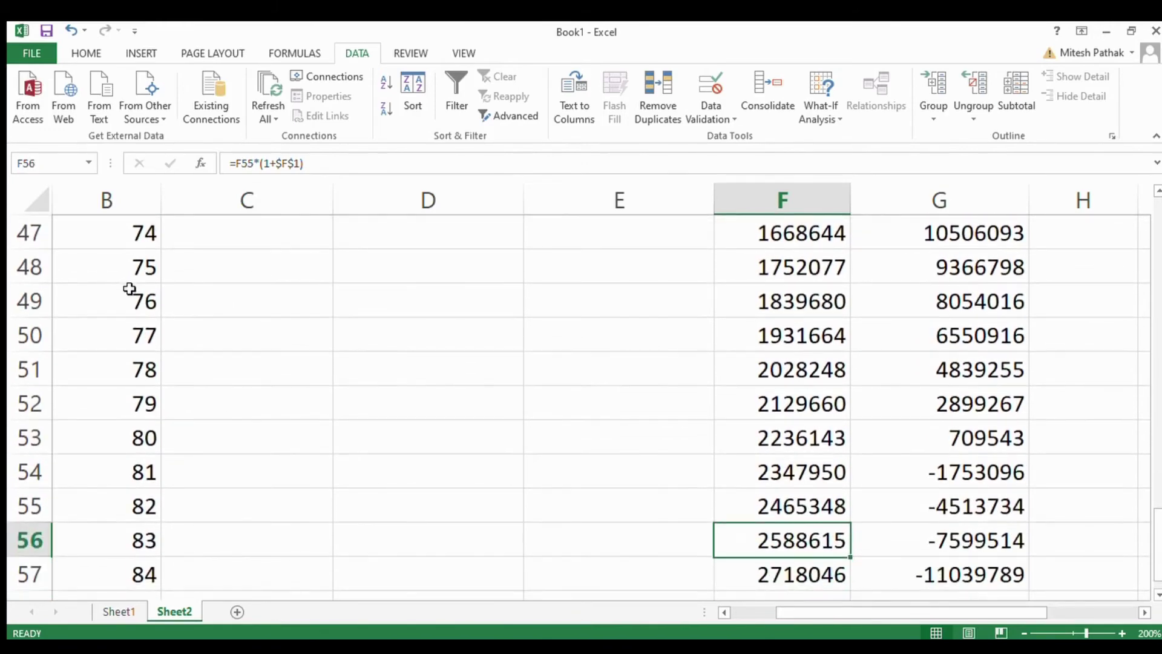
pyautogui.press('Down')
pyautogui.press('Right')
pyautogui.press('Right')
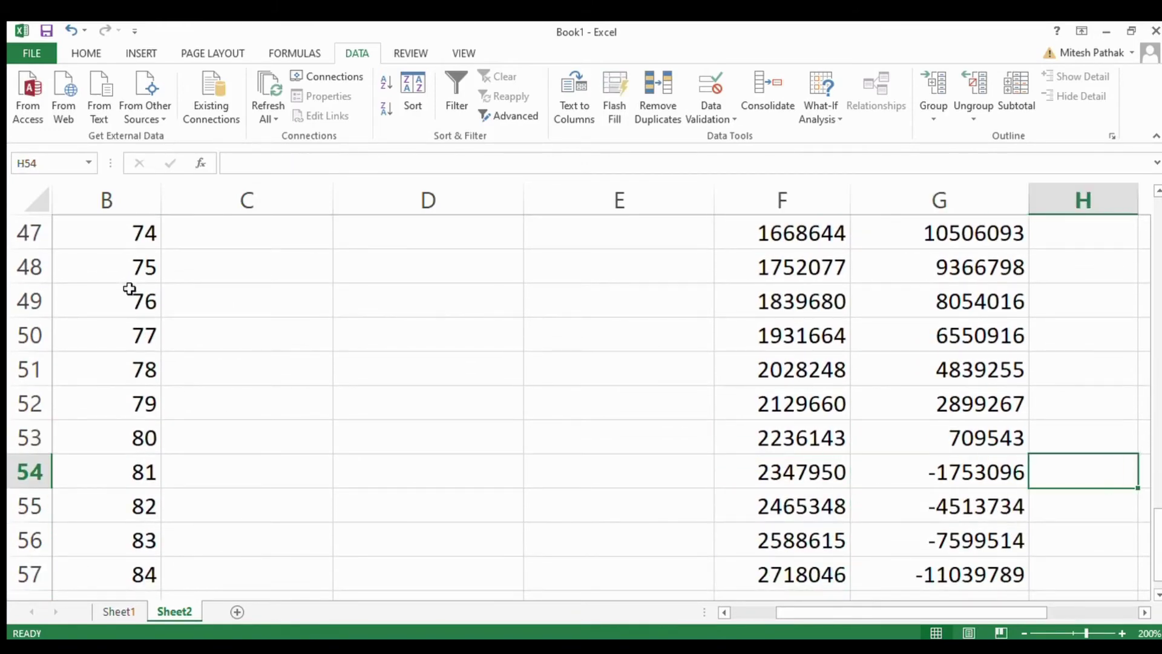
pyautogui.press('Left')
pyautogui.press('Down')
pyautogui.press('Down')
pyautogui.press('Down')
pyautogui.press('Down')
pyautogui.press('Down')
pyautogui.press('Up')
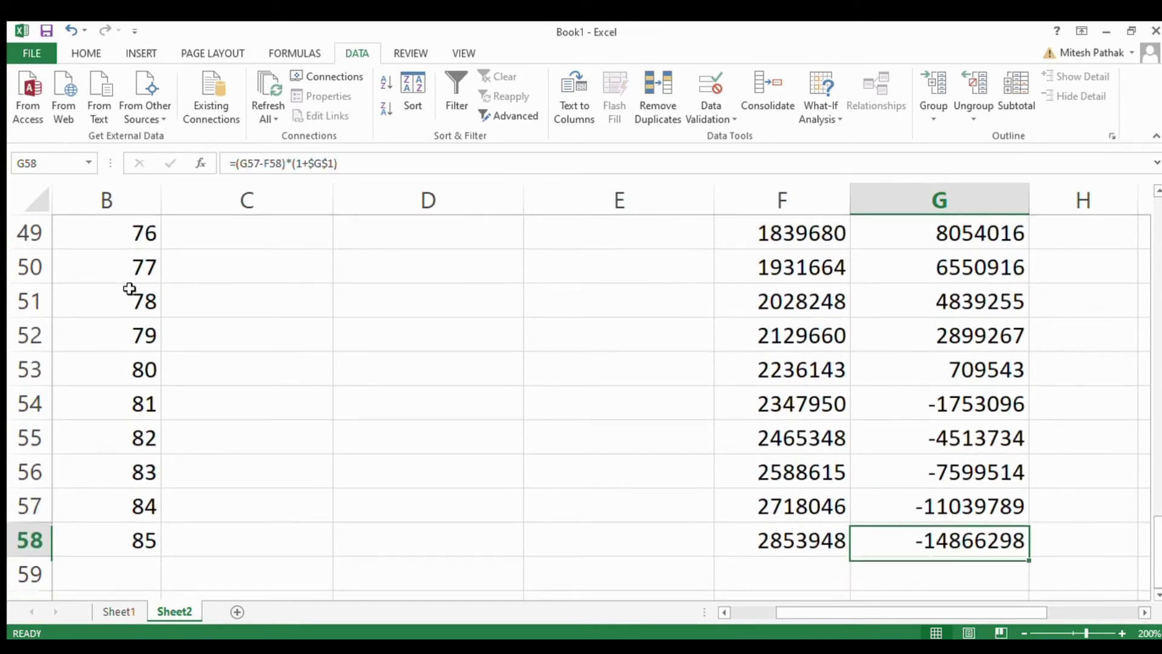
# Step: Review the post-retirement balances in column G from age 85 in row 58 back up to the age 60 corpus in G33
pyautogui.press('Up')
pyautogui.press('Up')
pyautogui.press('Up')
pyautogui.press('Up')
pyautogui.press('Up')
pyautogui.press('Up')
pyautogui.press('Up')
pyautogui.press('Up')
pyautogui.press('Up')
pyautogui.press('Up')
pyautogui.press('Up')
pyautogui.press('Up')
pyautogui.press('Up')
pyautogui.press('Up')
pyautogui.press('Up')
pyautogui.press('Up')
pyautogui.press('Up')
pyautogui.press('Up')
pyautogui.press('Up')
pyautogui.press('Up')
pyautogui.press('Up')
pyautogui.press('Up')
pyautogui.press('Up')
pyautogui.press('Up')
pyautogui.press('Up')
pyautogui.press('Up')
pyautogui.press('Up')
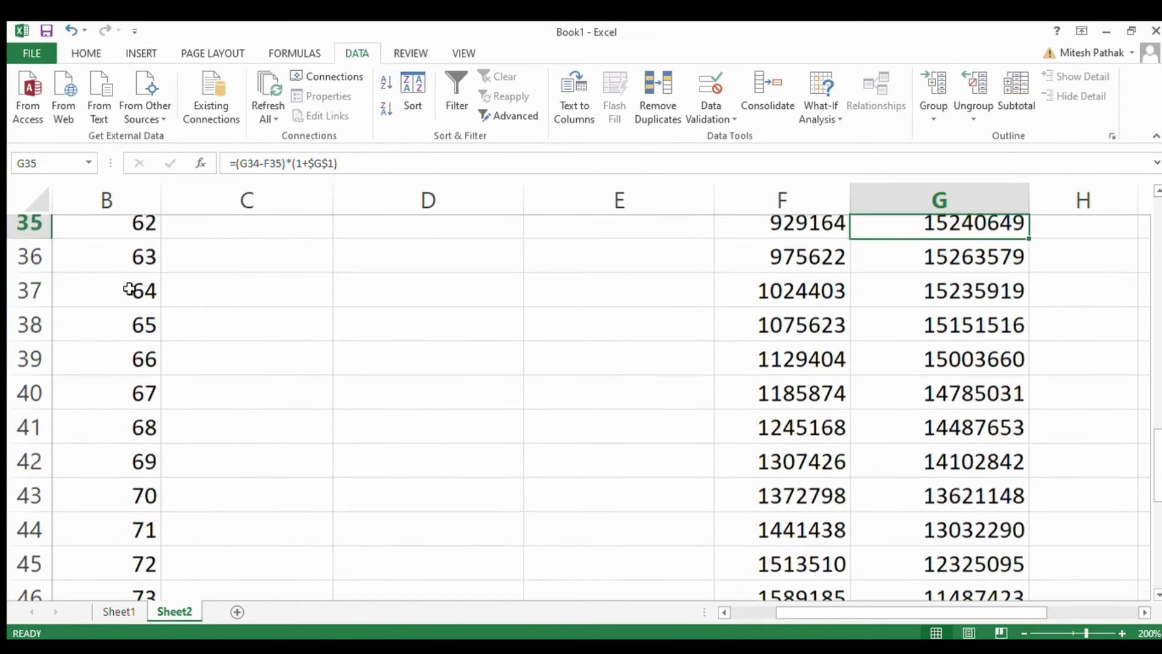
pyautogui.press('Down')
pyautogui.press('Down')
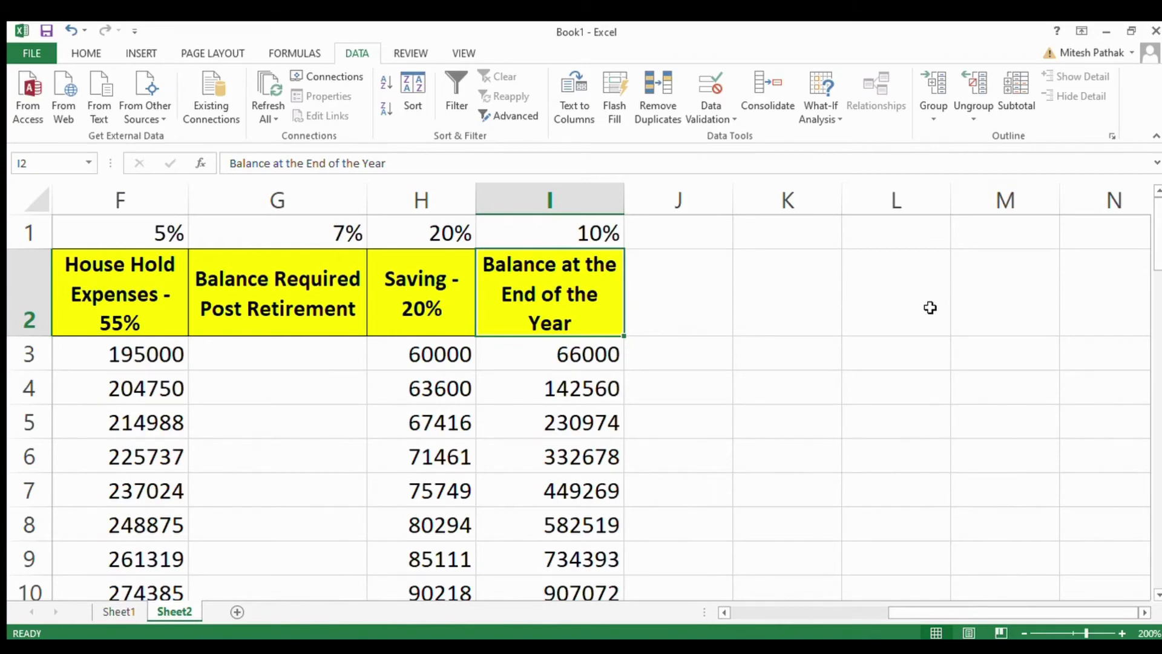
# Step: Review the table's headings and rate assumptions from the year-end savings balance in column I back to Year in column A
pyautogui.press('Left')
pyautogui.press('Left')
pyautogui.press('Left')
pyautogui.press('Left')
pyautogui.press('Left')
pyautogui.press('Left')
pyautogui.press('Left')
pyautogui.press('Left')
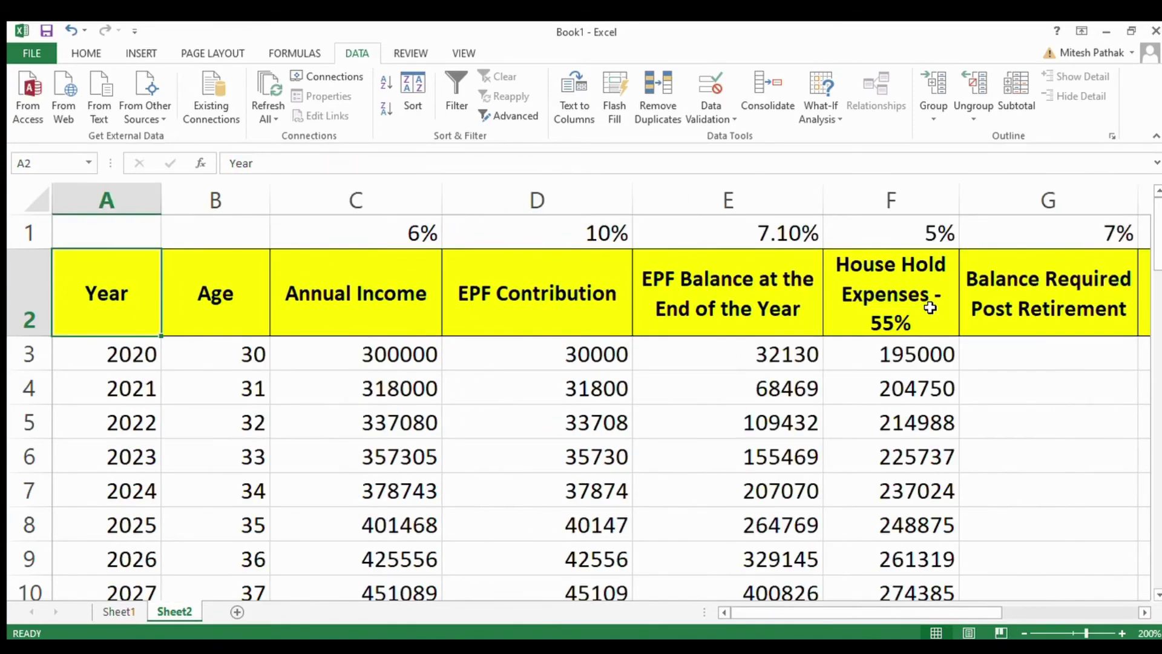